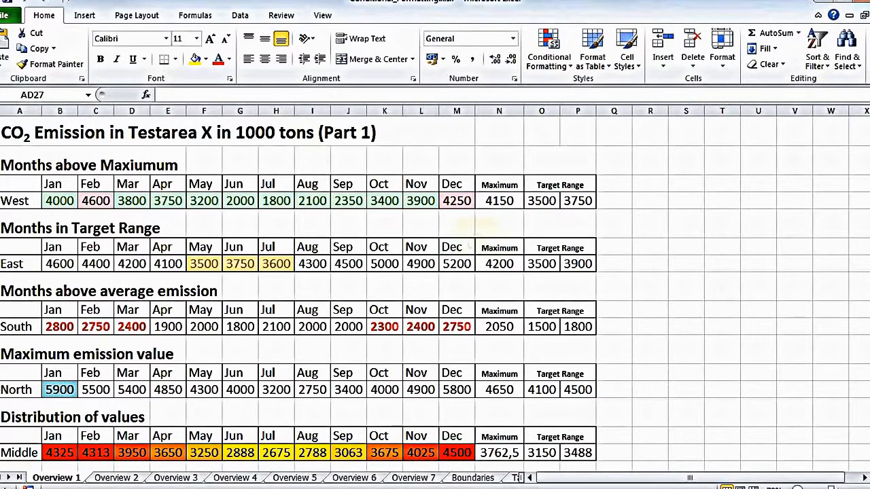
Test the West row's highlighting with a maximum of 3600 and undo the change
left_click(498, 202)
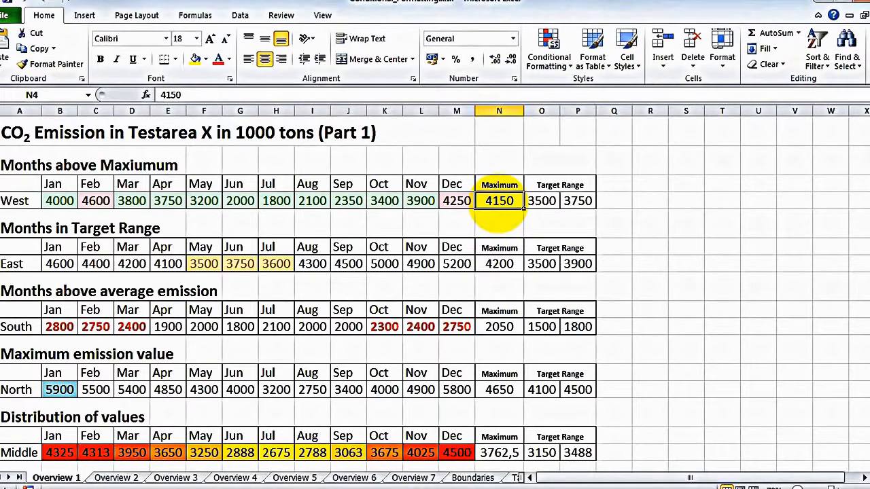
type("3600")
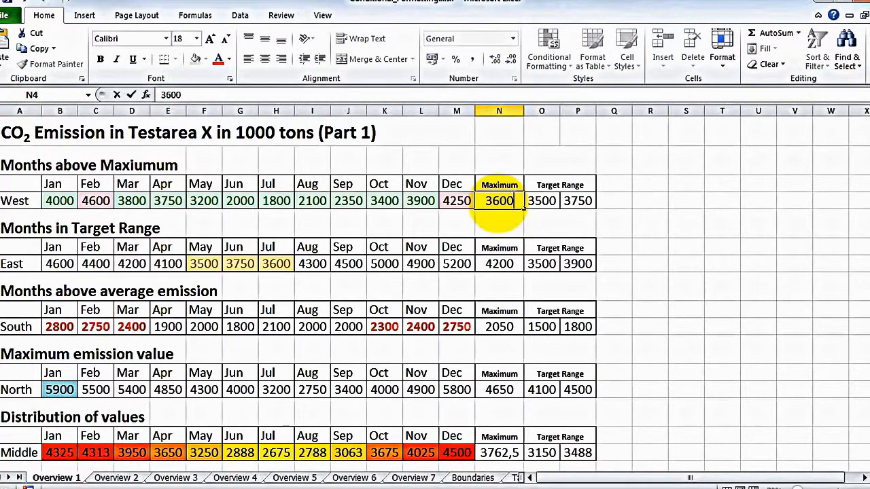
key("Tab")
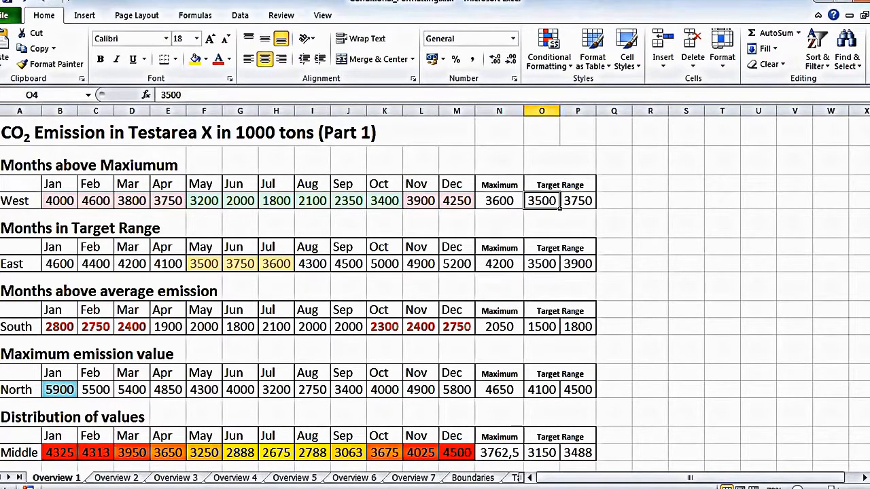
key("ctrl+z")
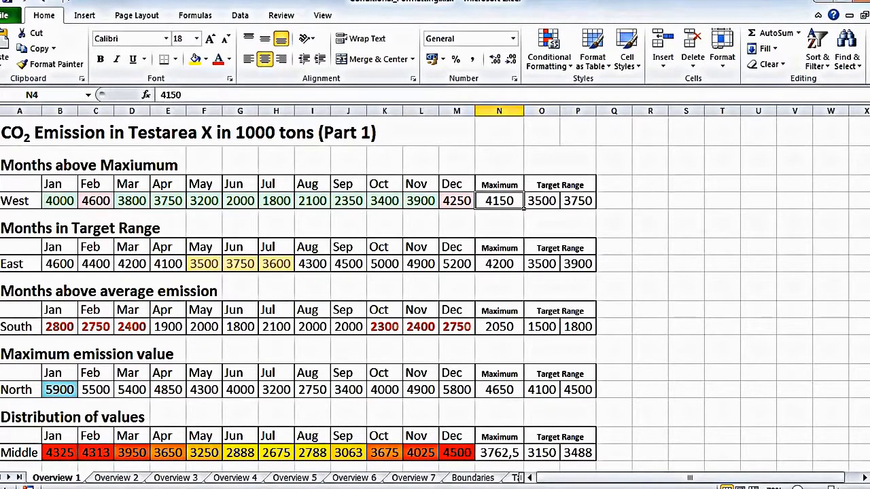
Set the upper limit of the East row's target range to 4300
left_click(578, 264)
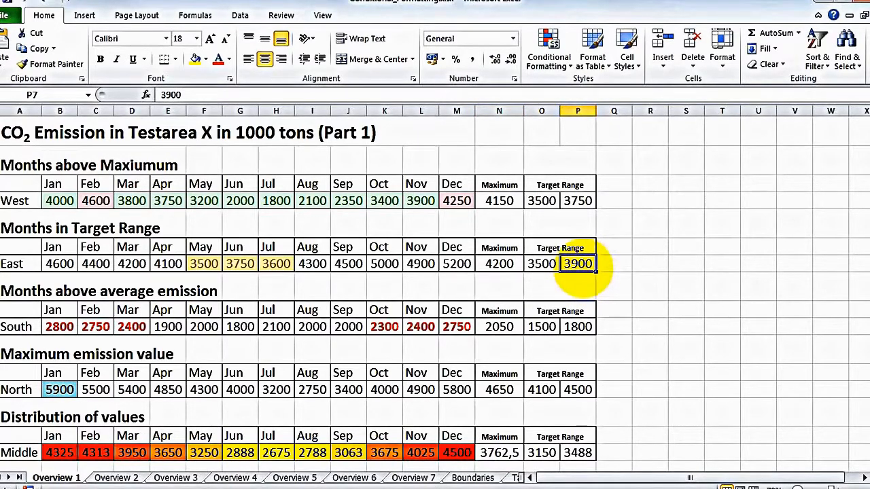
type("4300")
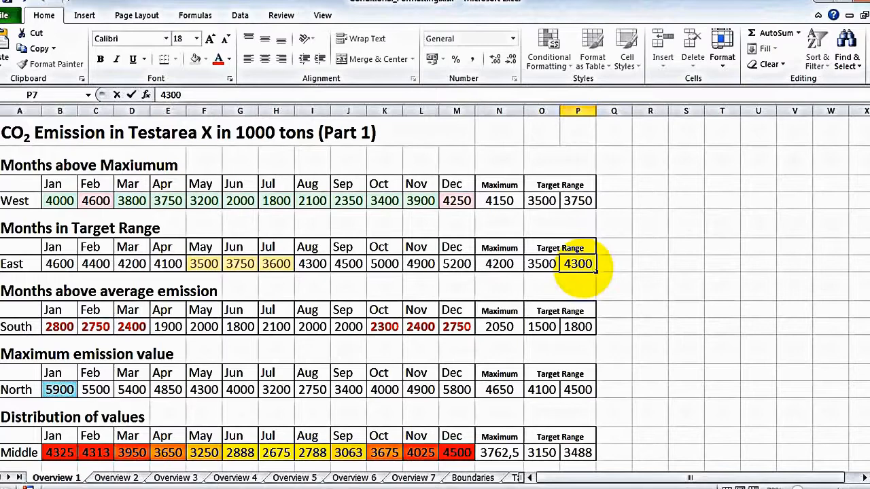
key("Return")
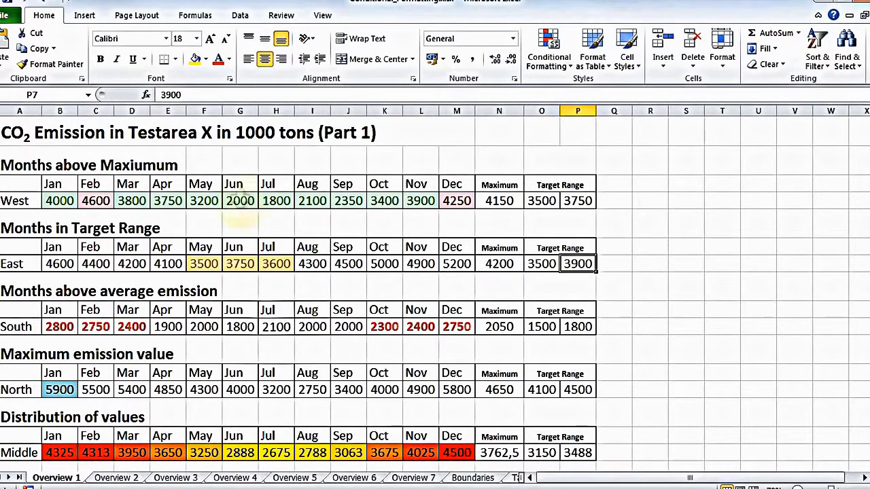
Test the South row's above-average highlighting with a July value of 4000 and restore that cell to 2100
left_click(276, 329)
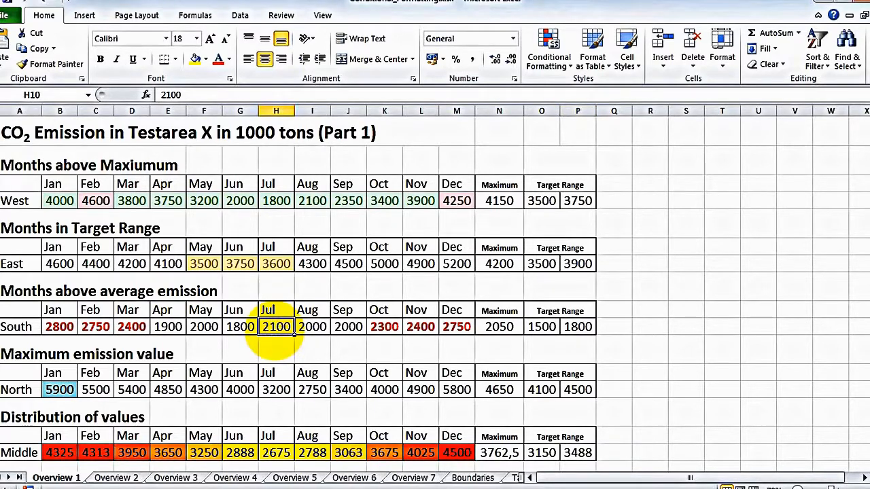
type("4000")
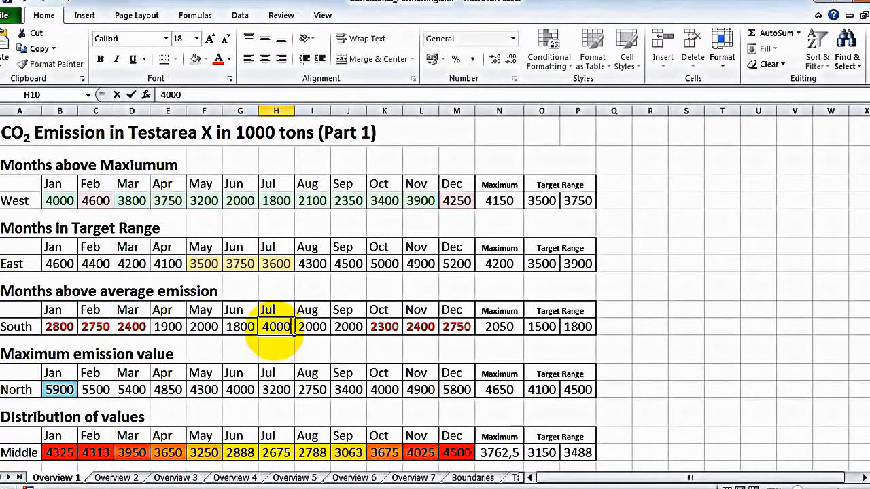
key("Return")
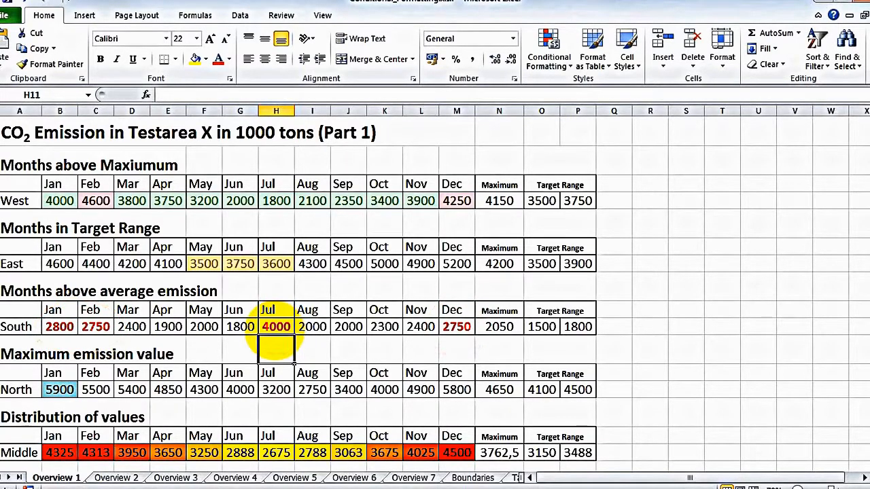
left_click(276, 330)
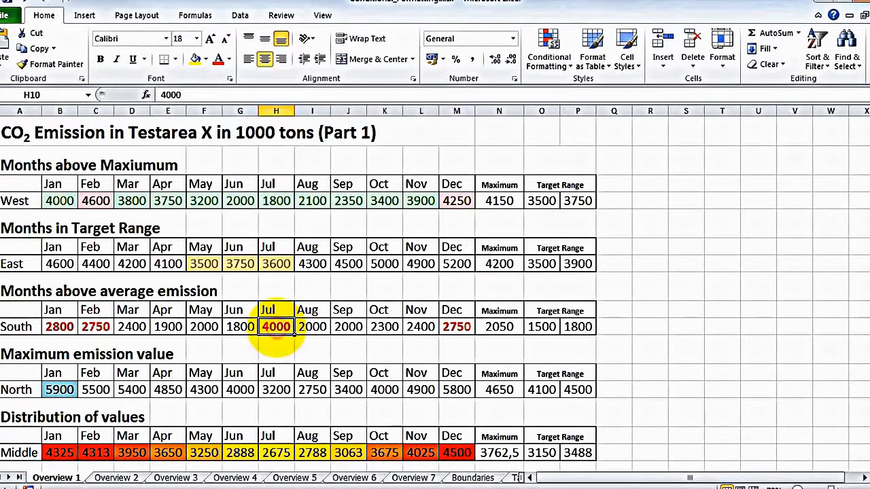
type("21")
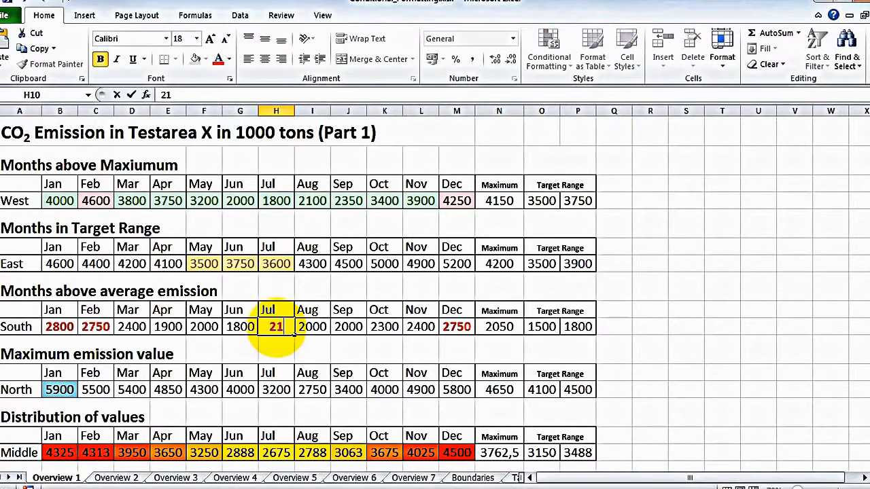
type("00")
key("Return")
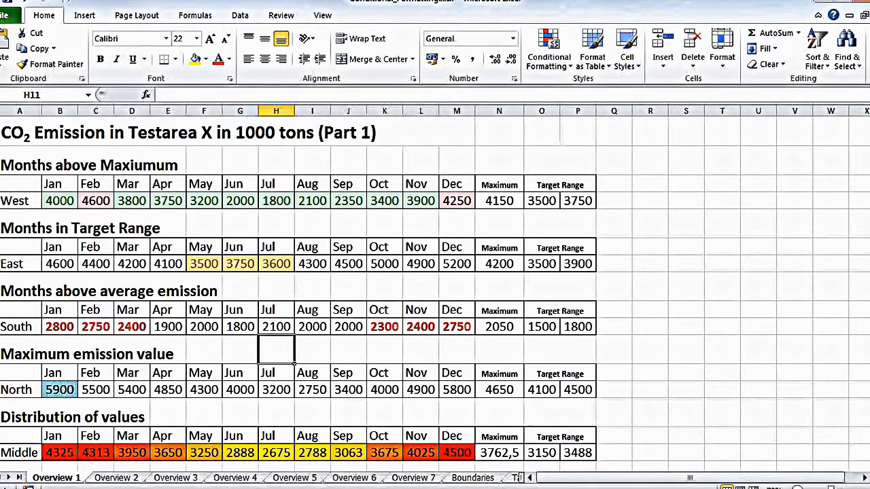
left_click(279, 326)
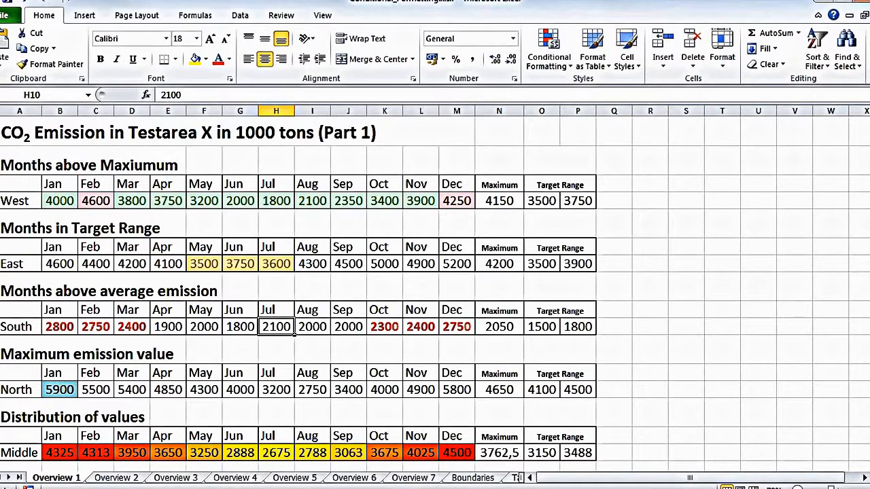
Test the North row's maximum highlighting with an August value of 6200 and undo the change
left_click(312, 389)
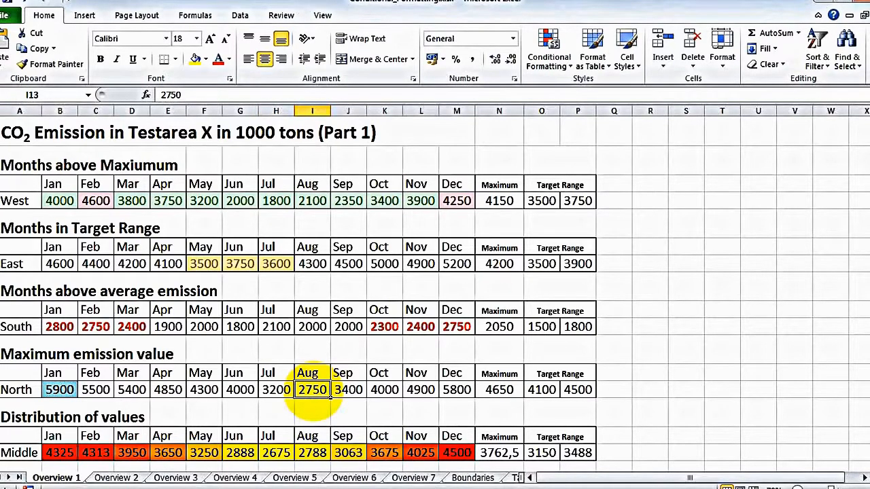
type("6200")
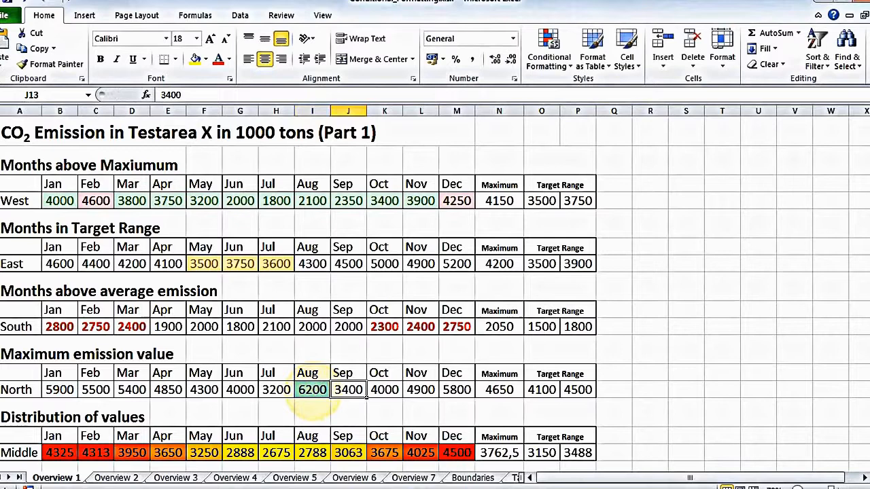
key("Tab")
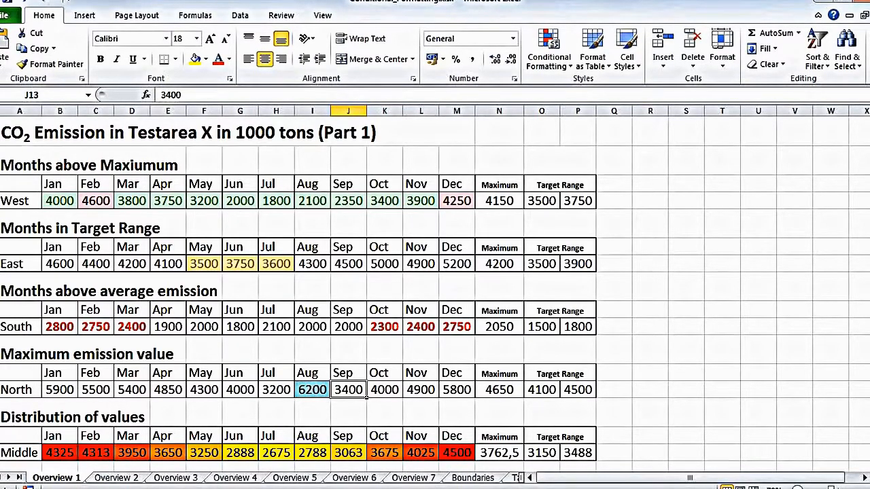
key("ctrl+z")
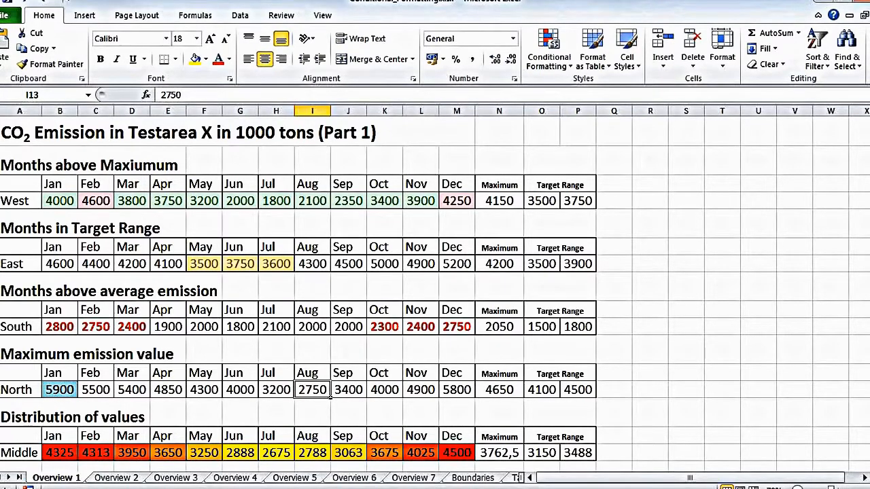
Set the July value in the Middle row under Distribution of values to 1500
left_click(275, 452)
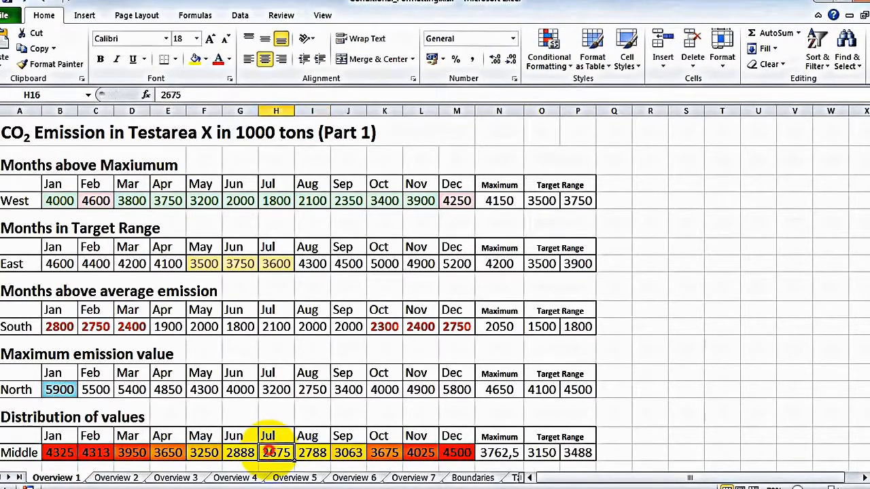
type("1500")
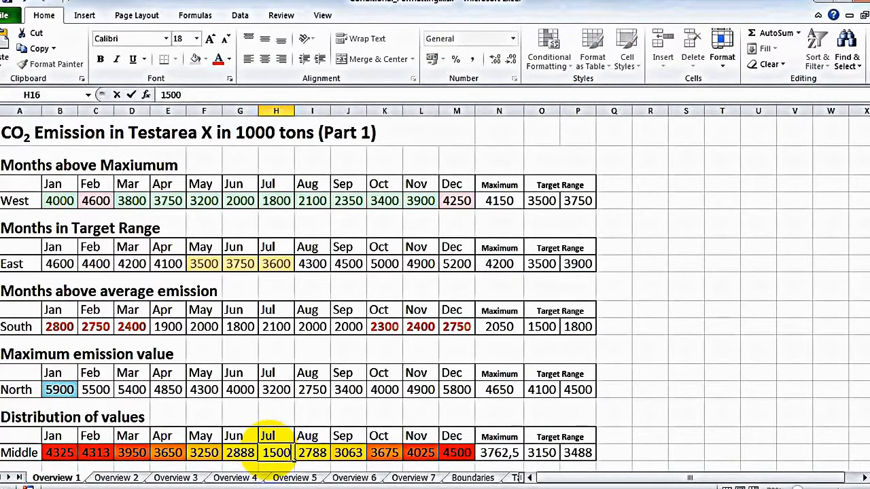
key("Return")
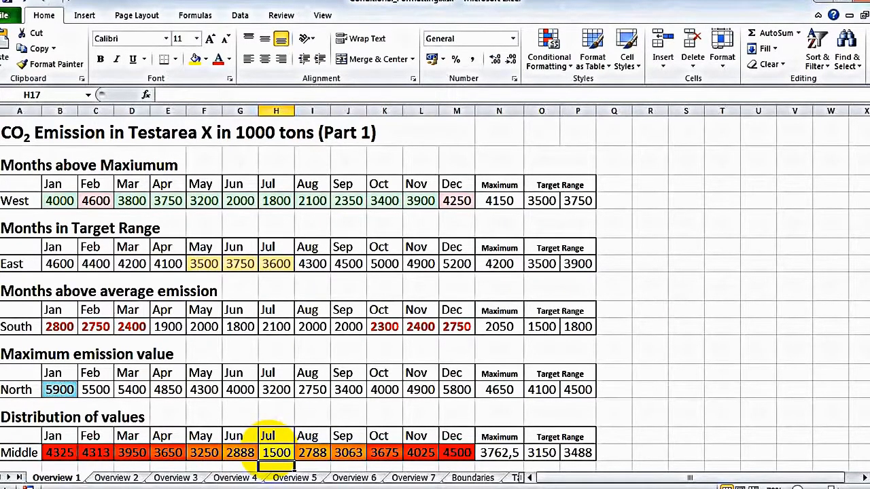
Replace the Middle row's July value in H16 with 6000
left_click(273, 449)
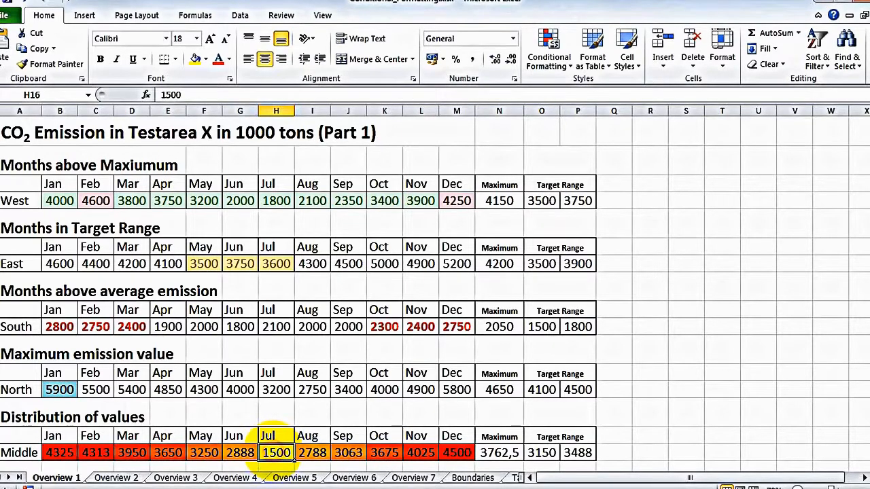
type("6000")
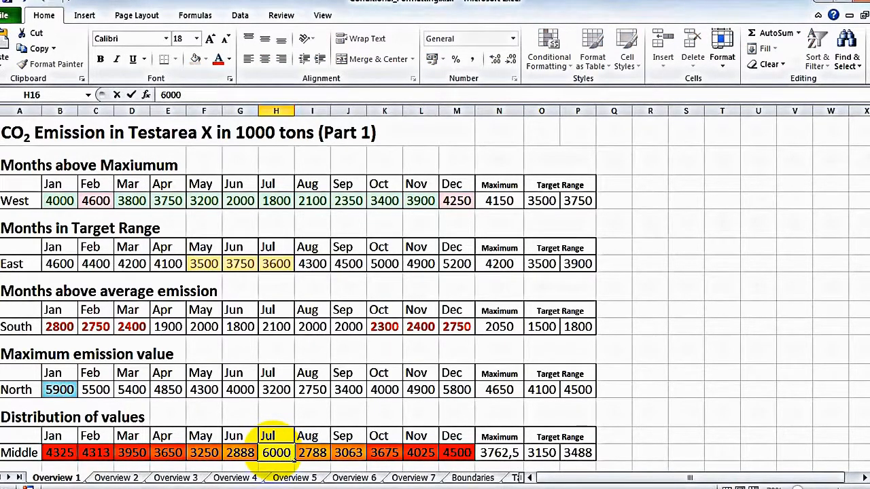
key("Tab")
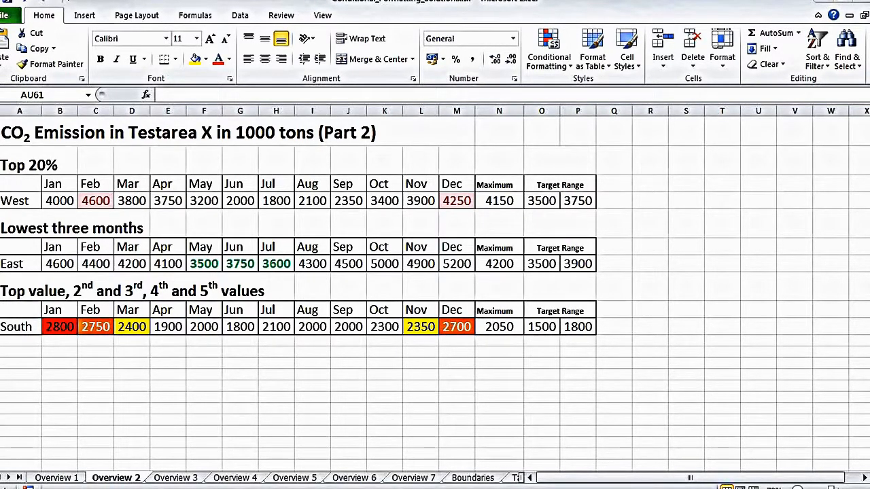
On the Overview 2 sheet, test the South row's ranking colours with a May value of 3000 and restore it to 2000
left_click(203, 327)
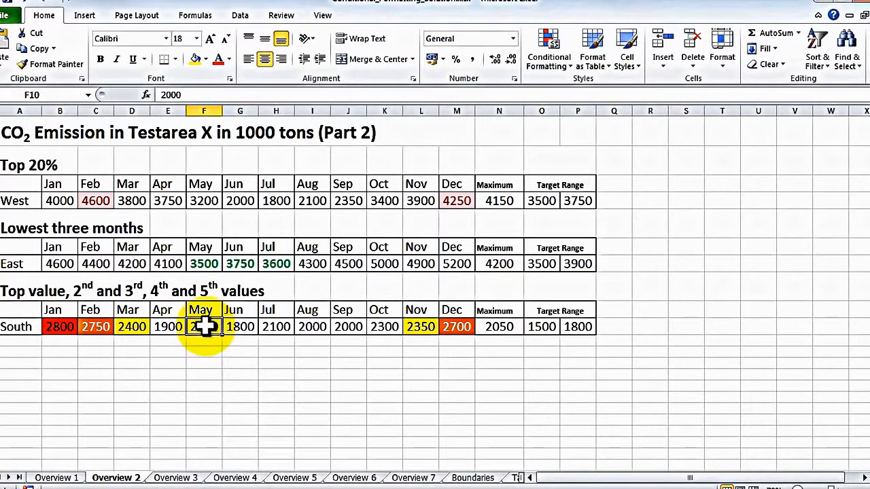
type("3000")
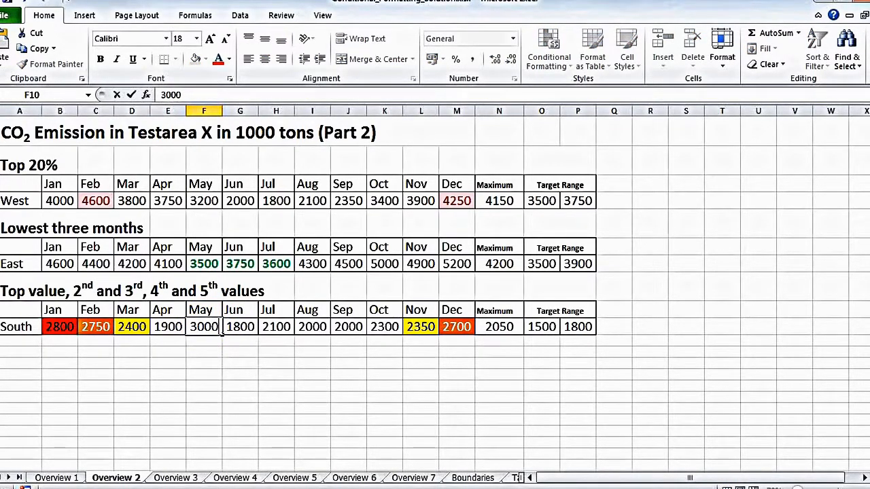
key("Return")
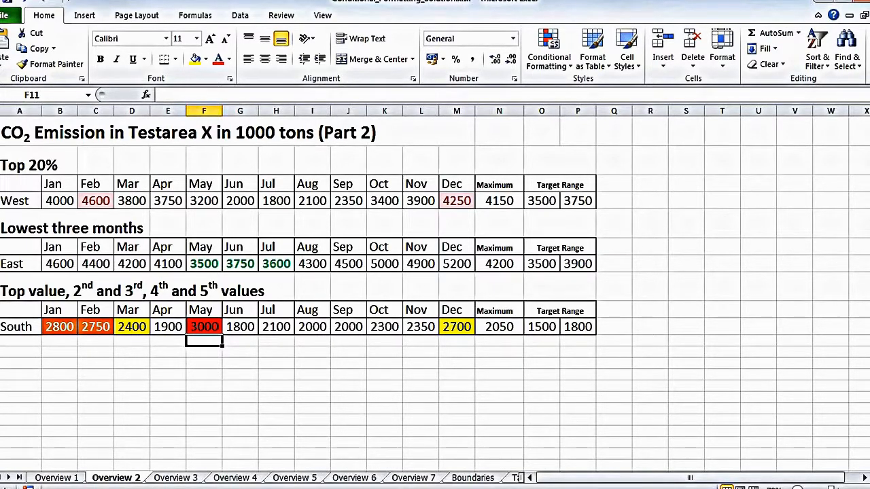
left_click(204, 327)
type("20")
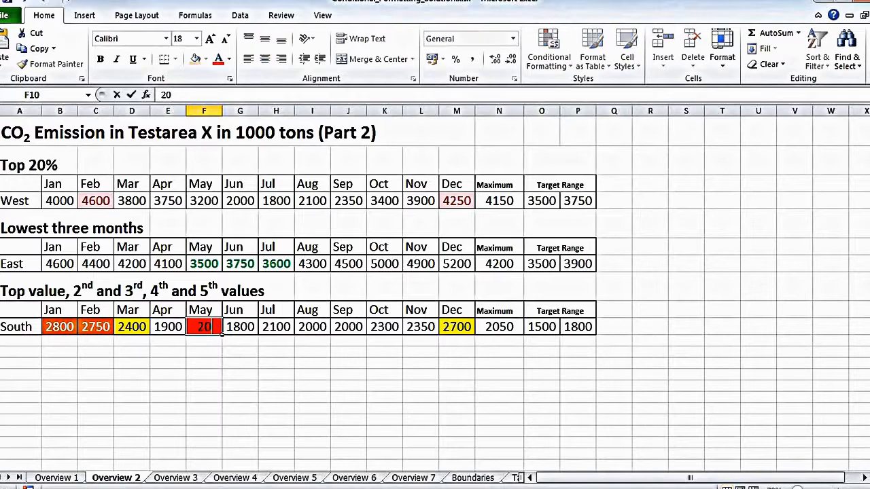
type("00")
key("Return")
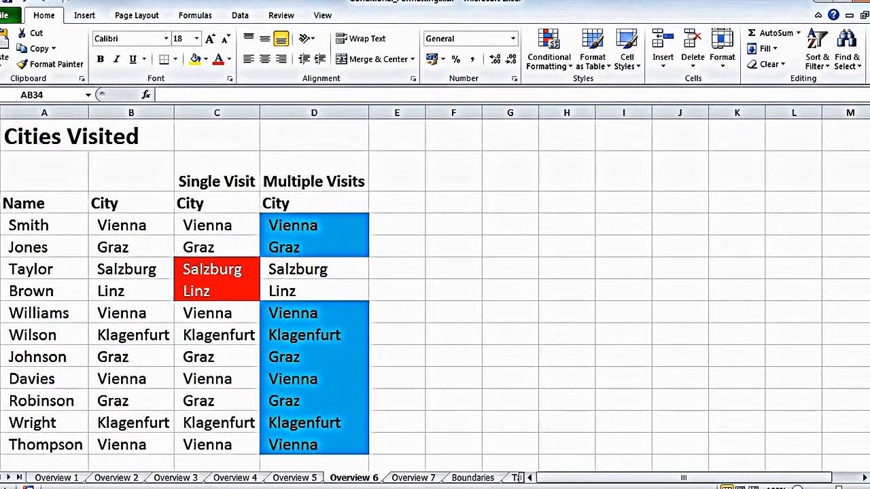
Change the city in cell B12 of the Cities Visited table to Linz
left_click(134, 400)
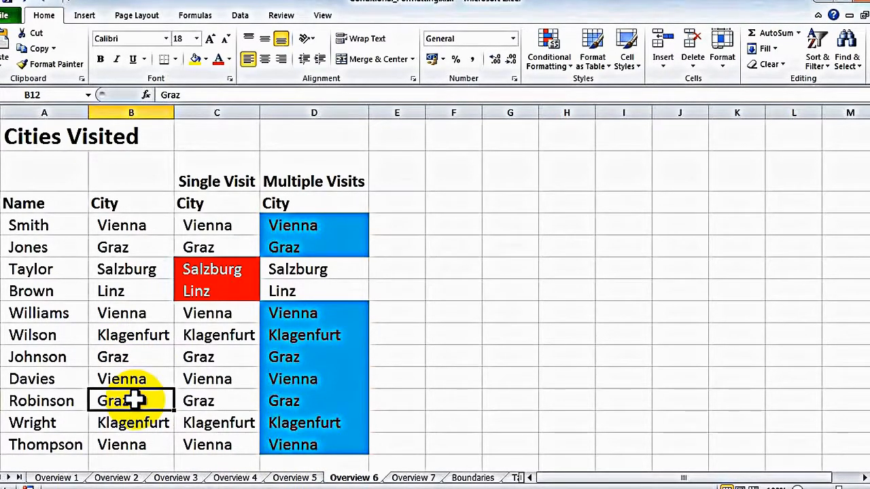
type("Linz")
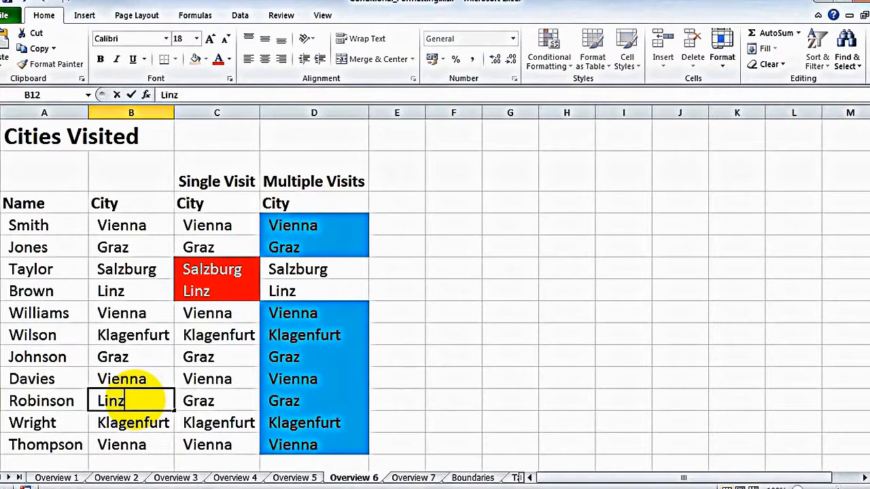
key("Return")
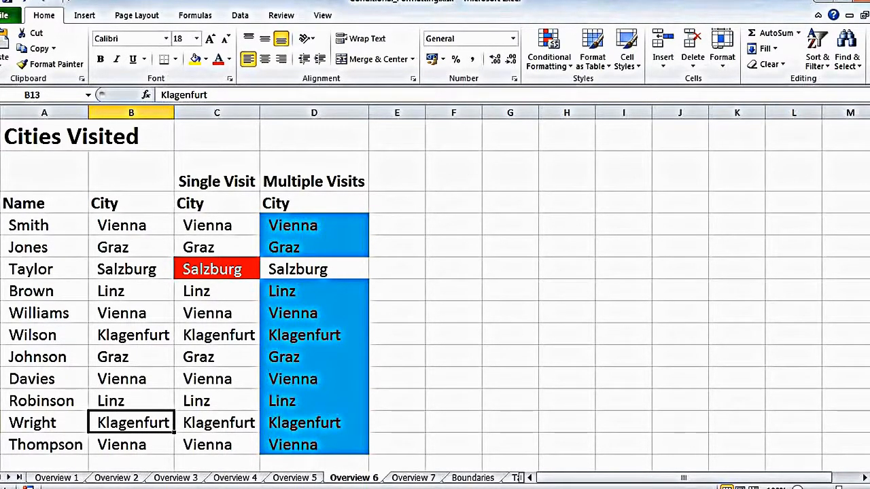
Change the city in cell B12 of the Cities Visited table to Eisenstadt
left_click(136, 400)
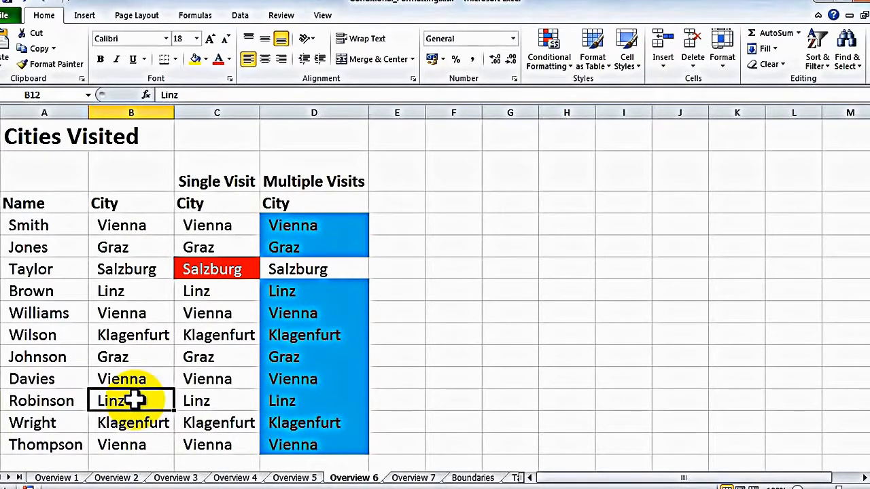
type("Eisens")
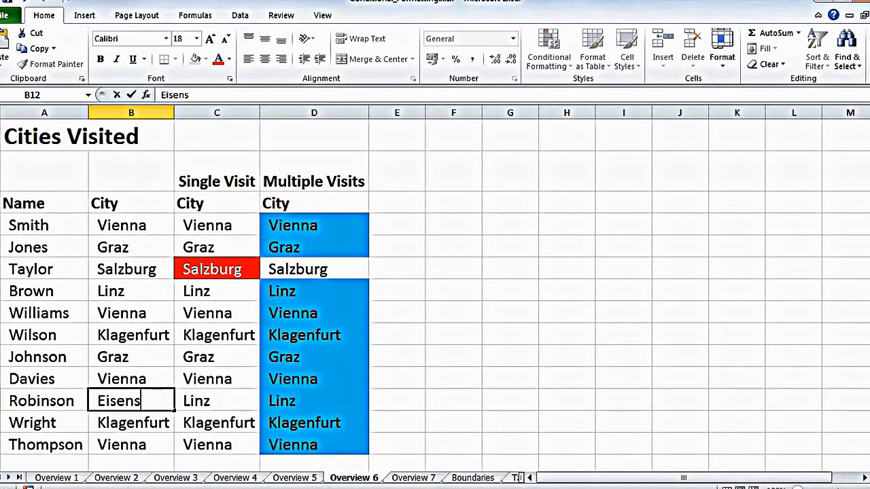
type("tadt")
key("Return")
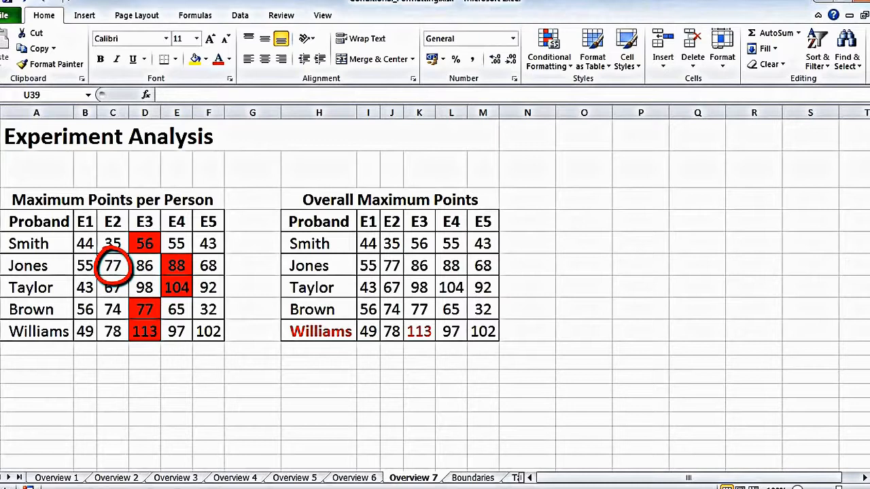
On the Overview 7 sheet, test the per-person maximum highlighting with 99 in cell C6 and undo the change
left_click(114, 266)
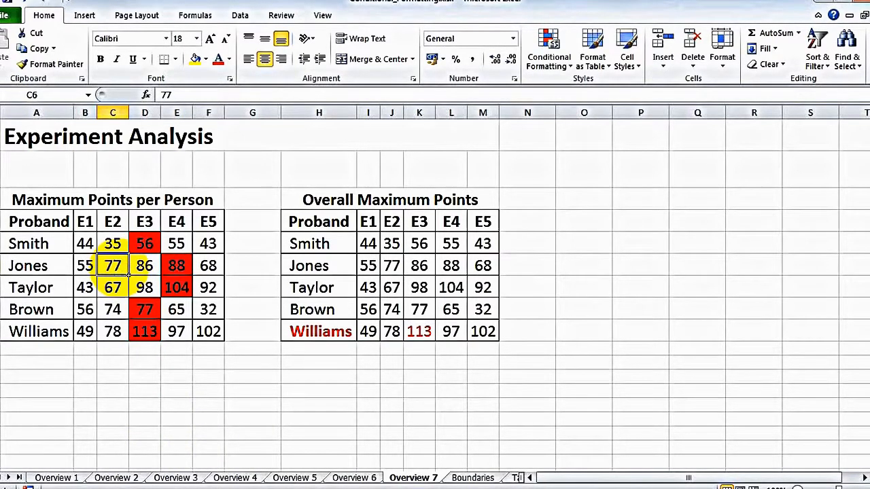
type("99")
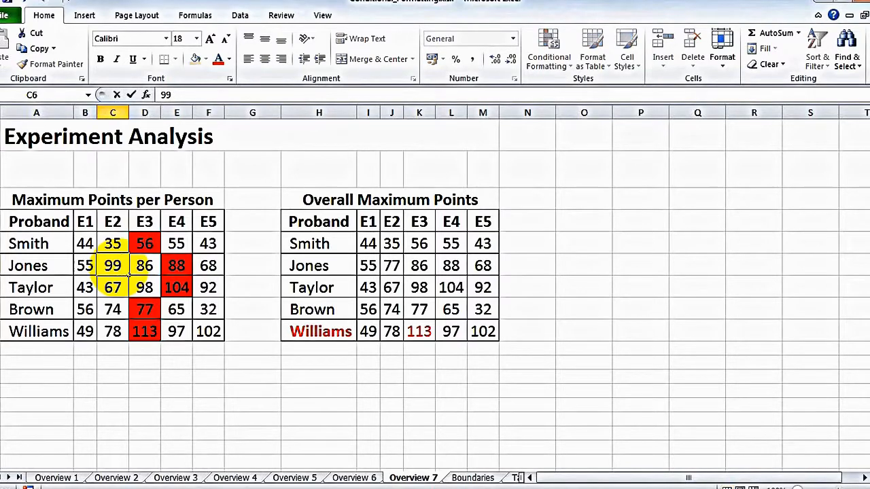
key("Tab")
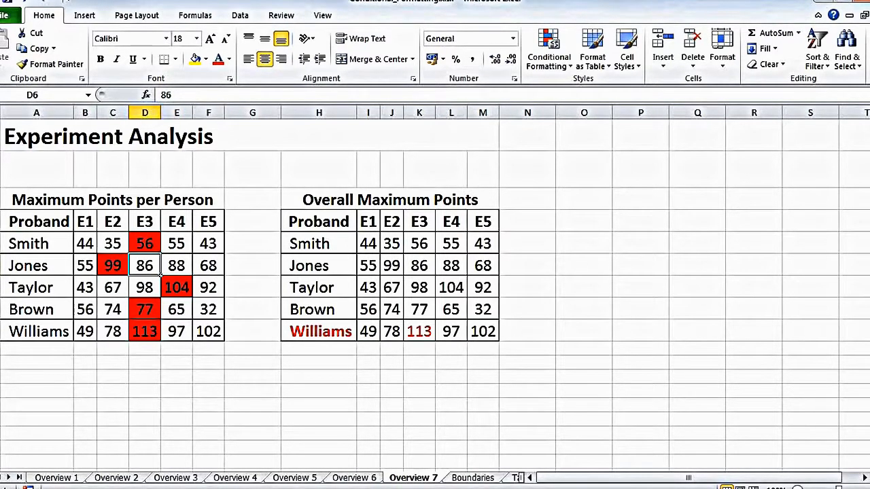
key("ctrl+z")
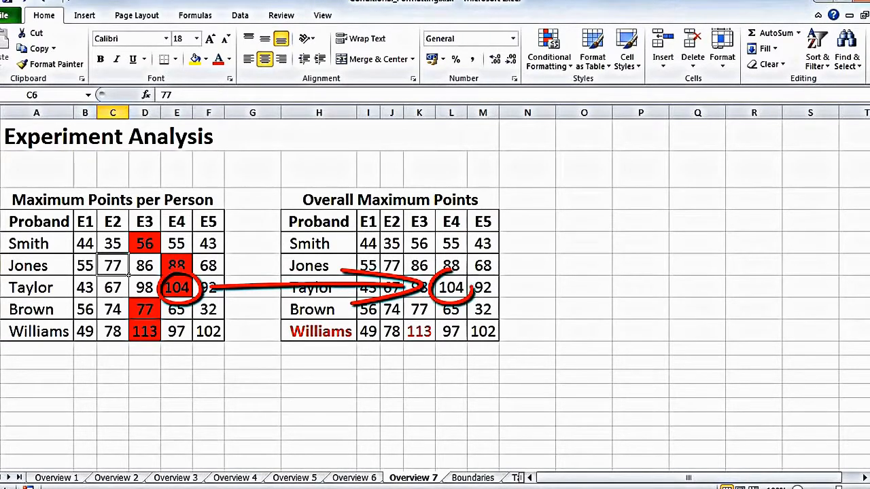
Set the E4 score in cell E7 of the Maximum Points per Person table to 117
left_click(175, 288)
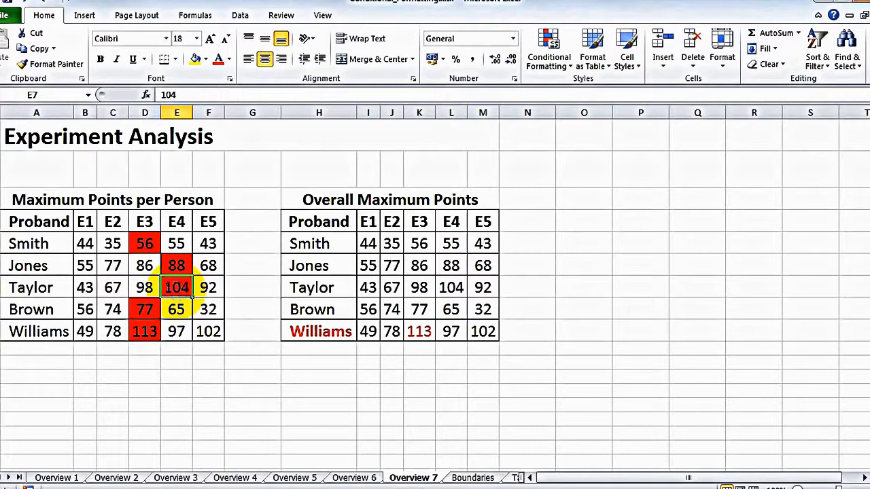
type("1")
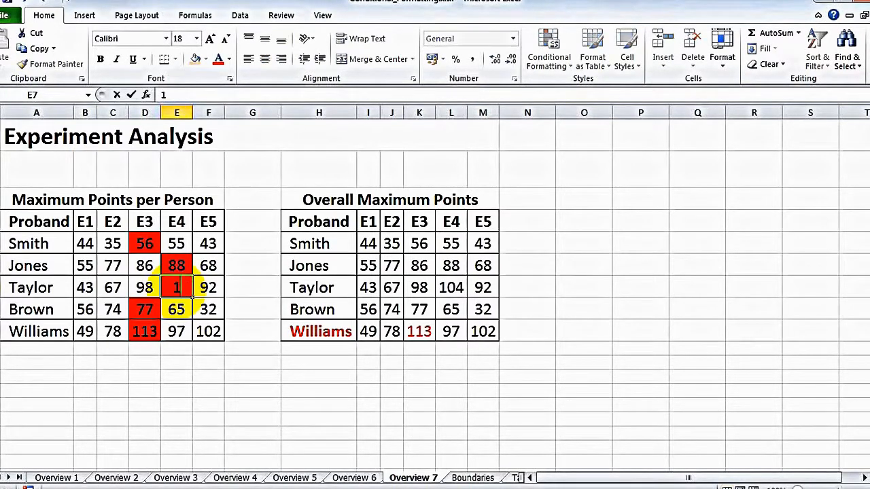
type("17")
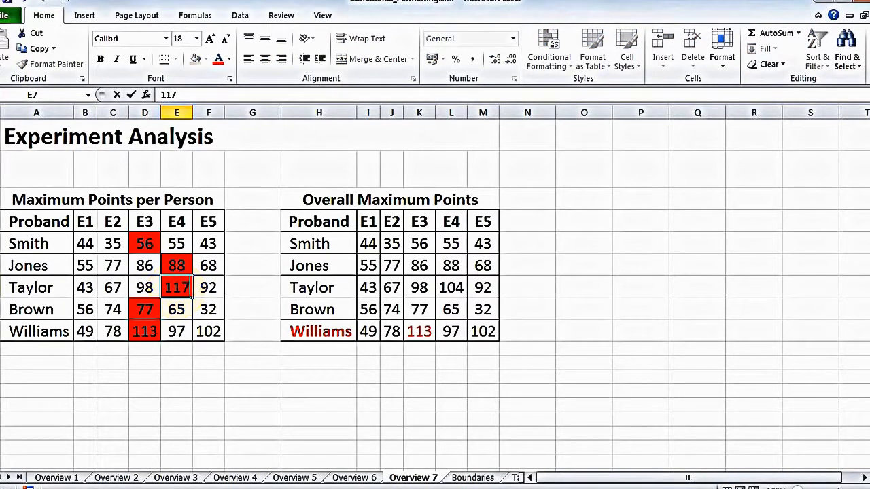
key("Return")
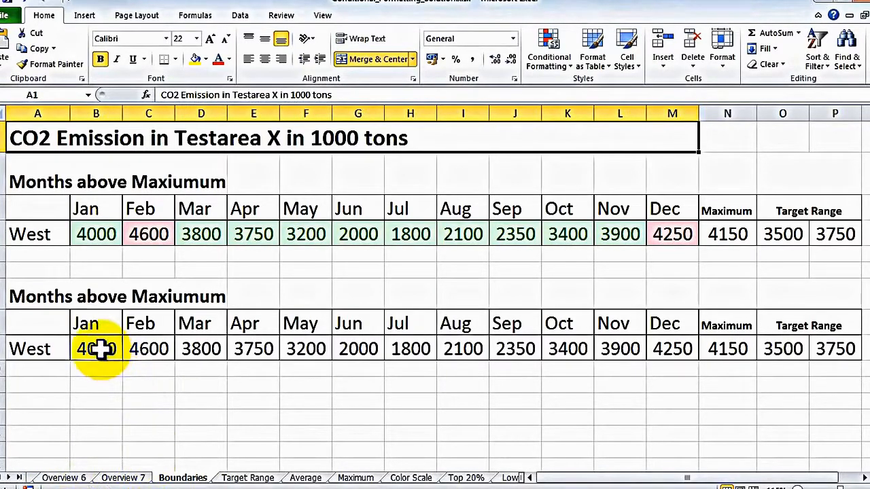
On the Boundaries sheet, define a conditional formatting rule for B9:M9 matching cell values greater than the Maximum in $N$9
left_click_drag(100, 349, 661, 348)
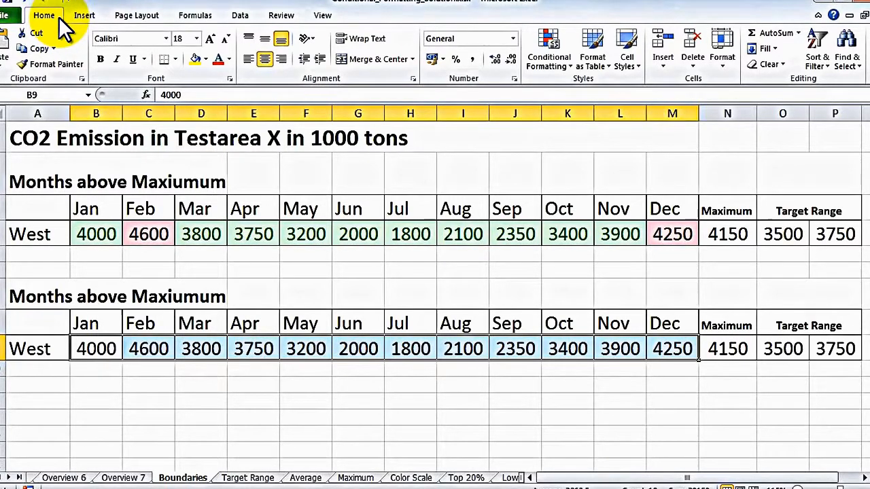
left_click(535, 47)
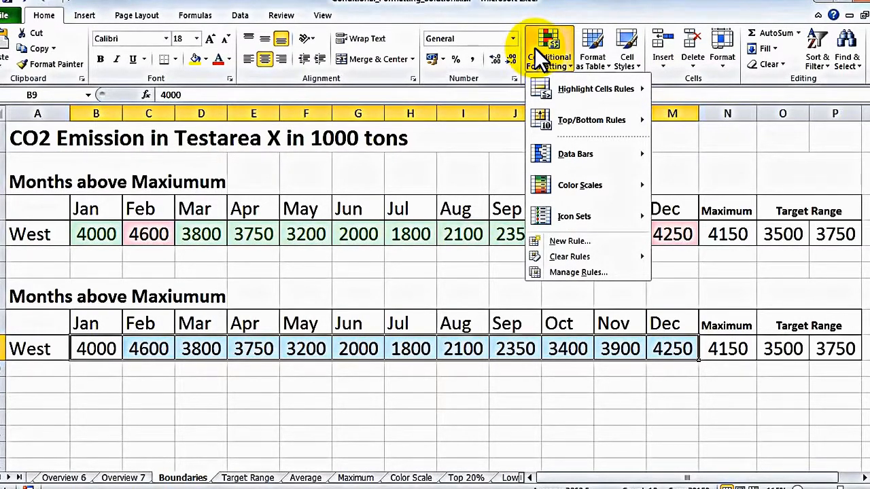
left_click(556, 270)
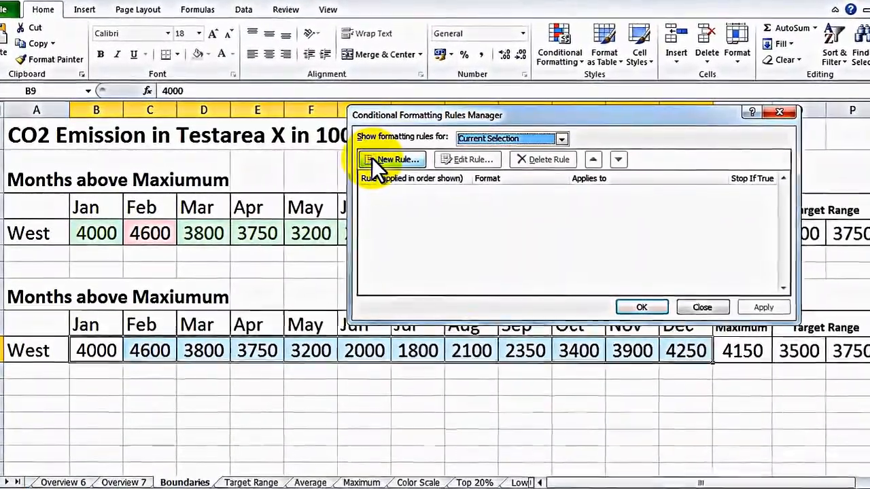
left_click(373, 159)
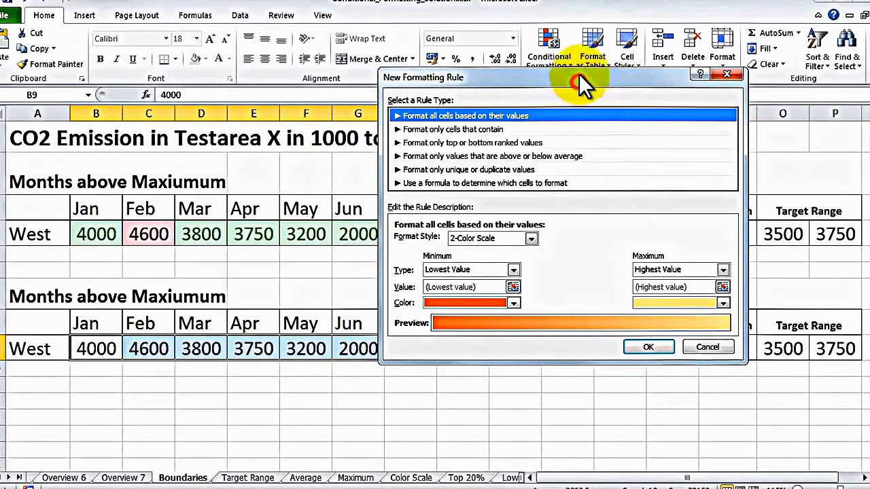
left_click_drag(578, 30, 578, 30)
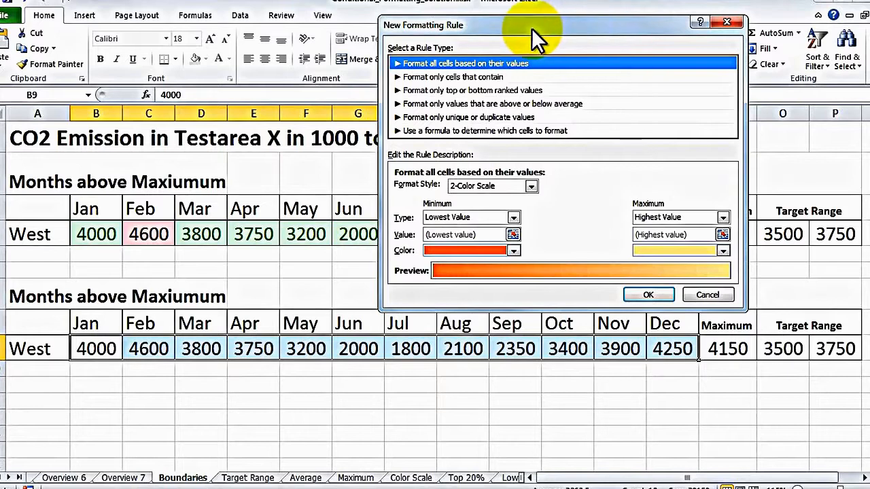
left_click(472, 77)
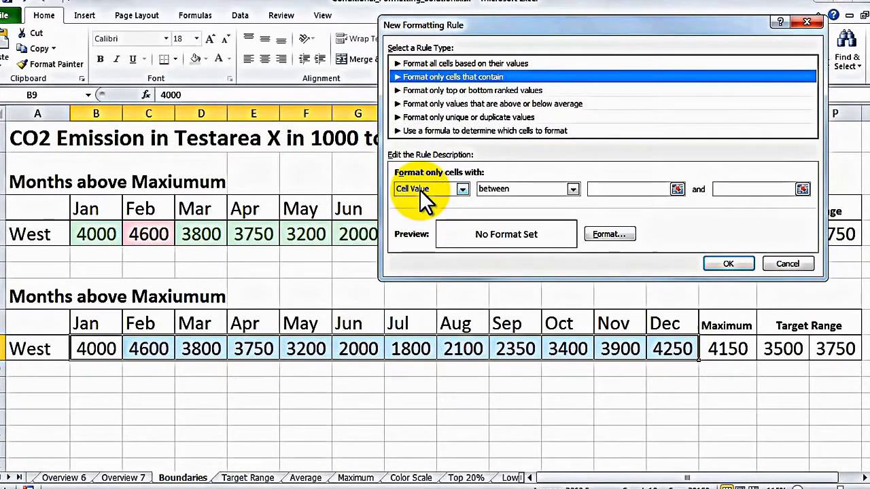
left_click(506, 190)
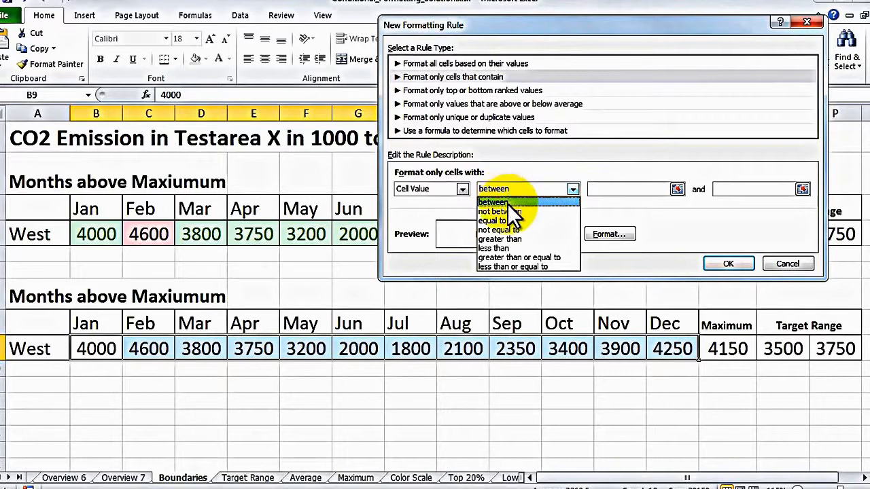
left_click(508, 238)
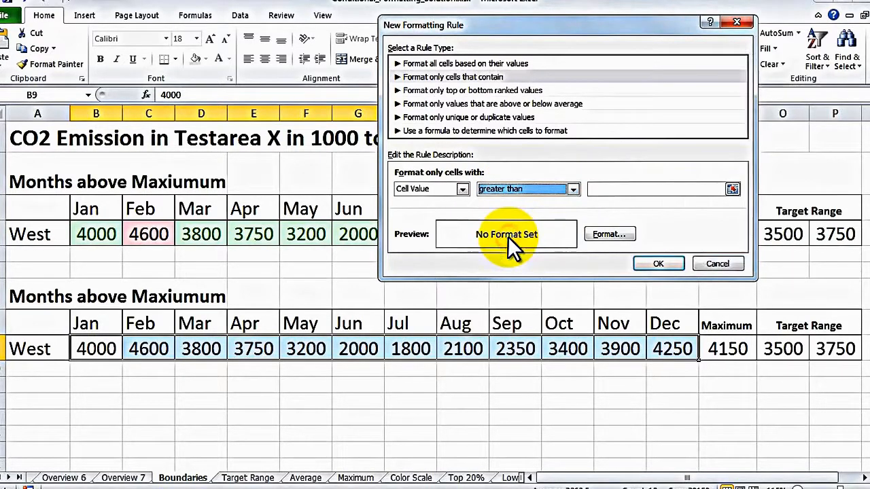
left_click(605, 190)
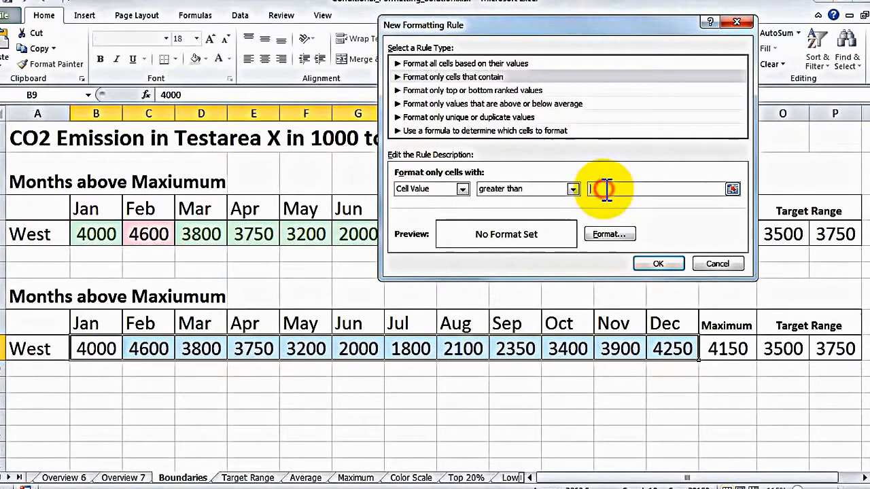
left_click(731, 348)
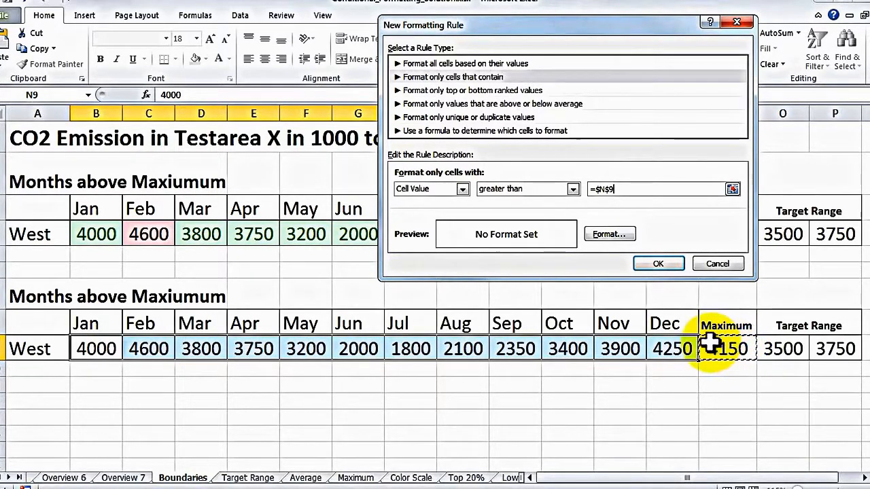
Give the greater-than rule a light red fill and apply it to the monthly values
left_click(610, 234)
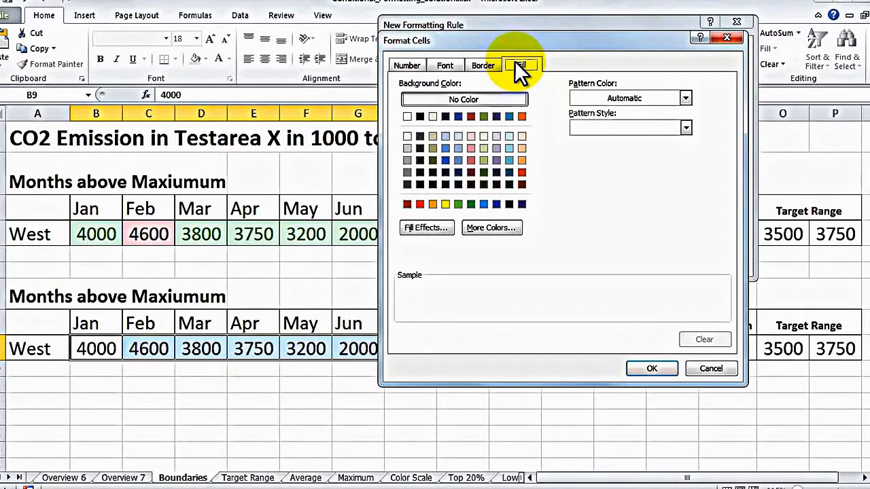
left_click(471, 148)
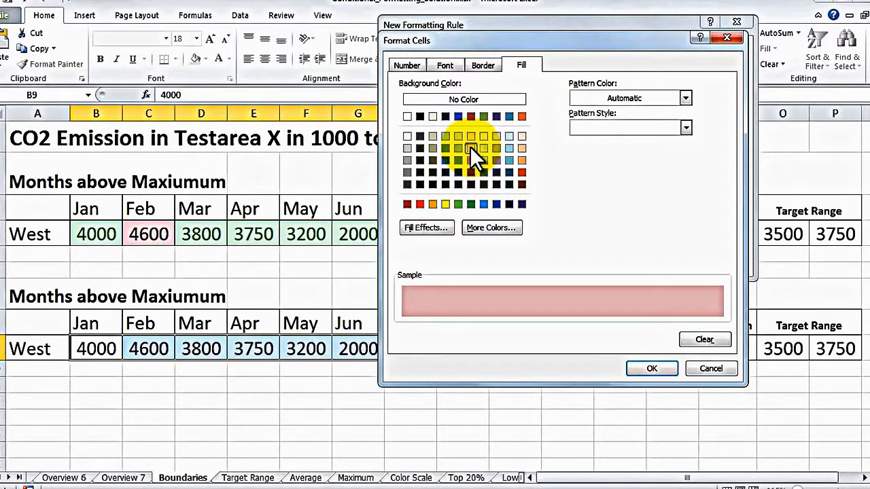
left_click(650, 369)
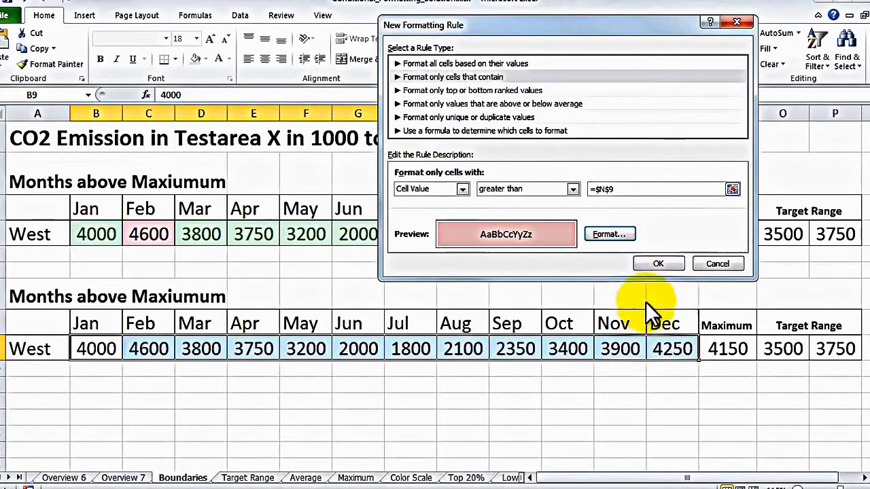
left_click(657, 263)
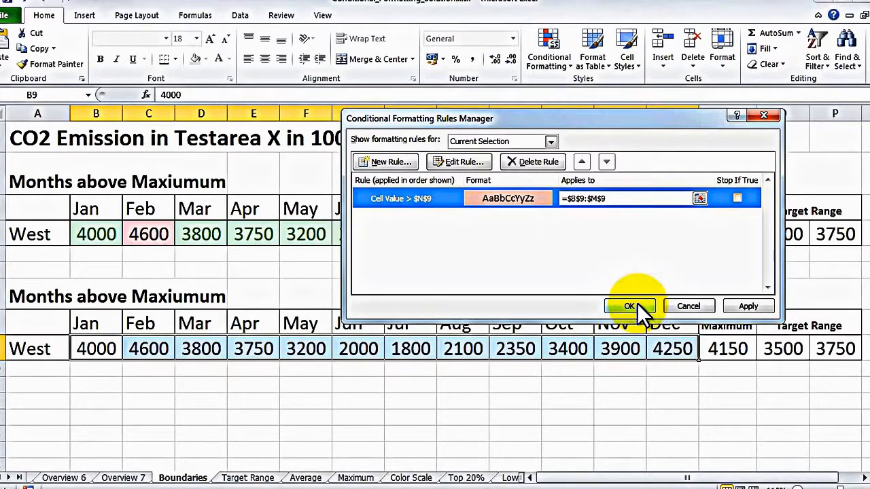
left_click(765, 306)
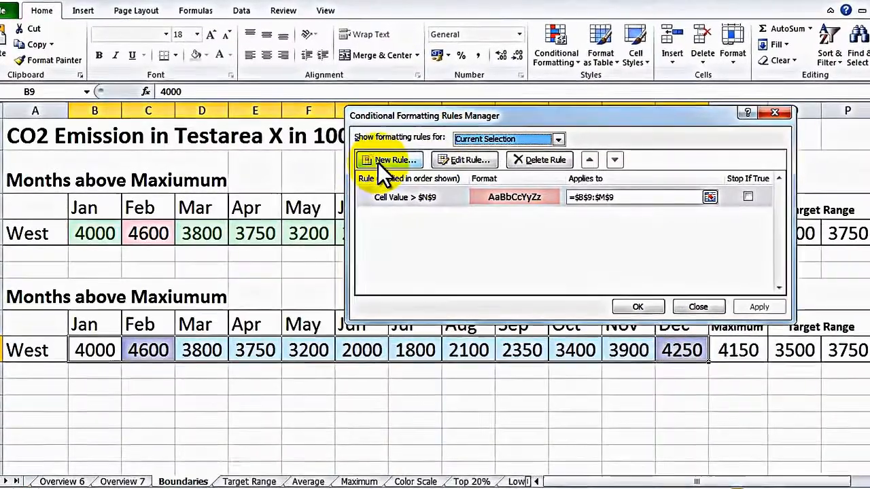
Add a second rule for B9:M9 matching cell values less than or equal to the Maximum in $N$9
left_click(378, 164)
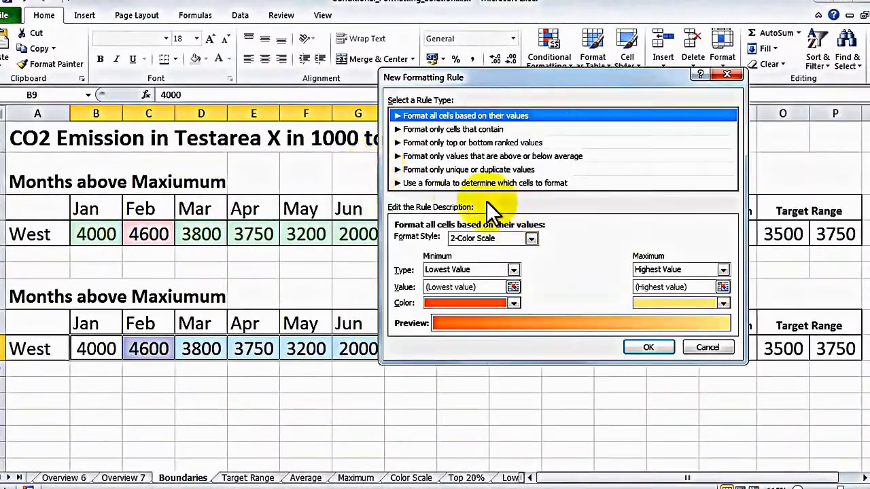
left_click(427, 131)
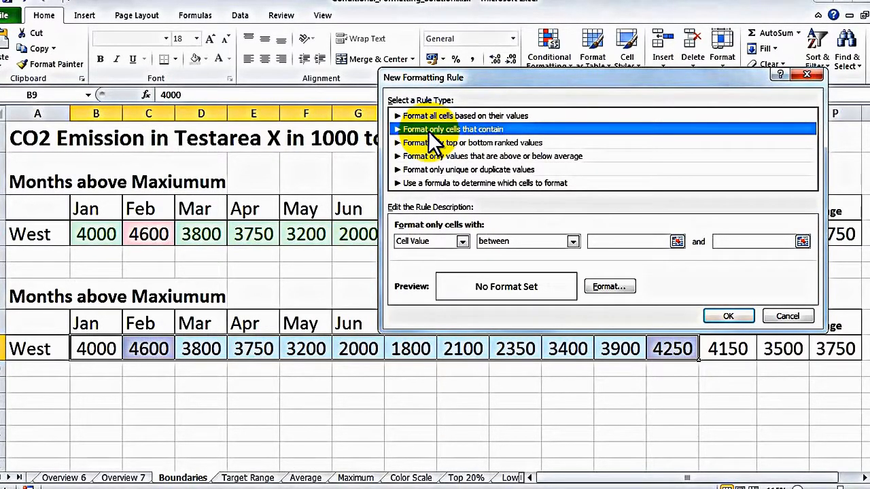
left_click(528, 239)
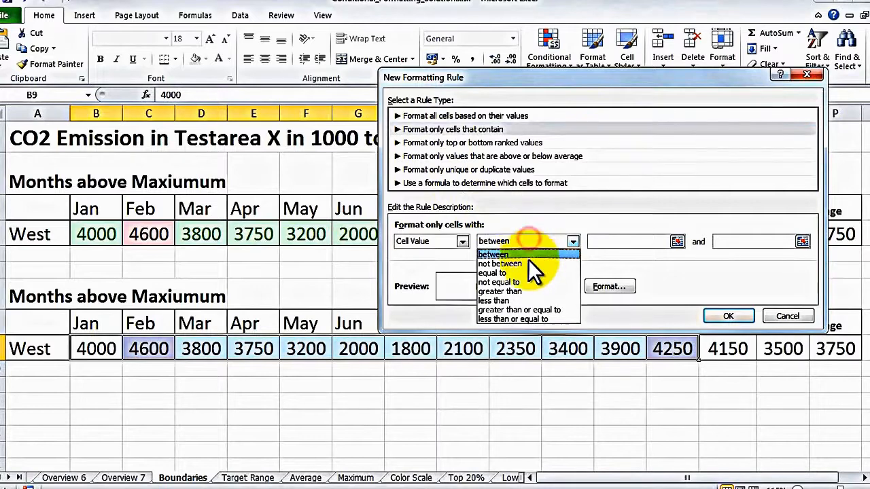
left_click(565, 319)
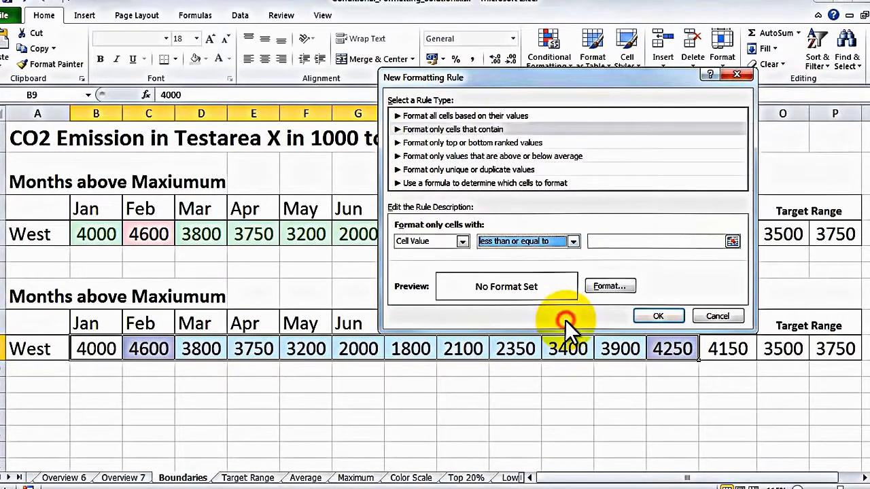
left_click(611, 242)
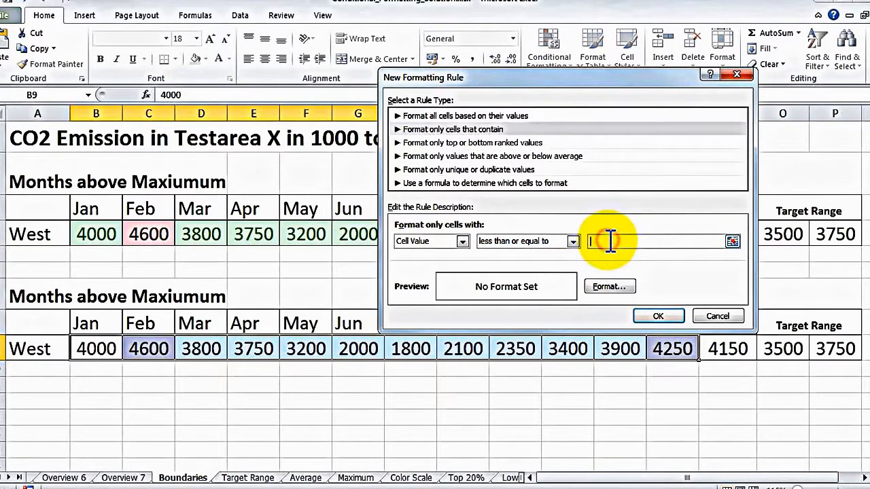
left_click(728, 348)
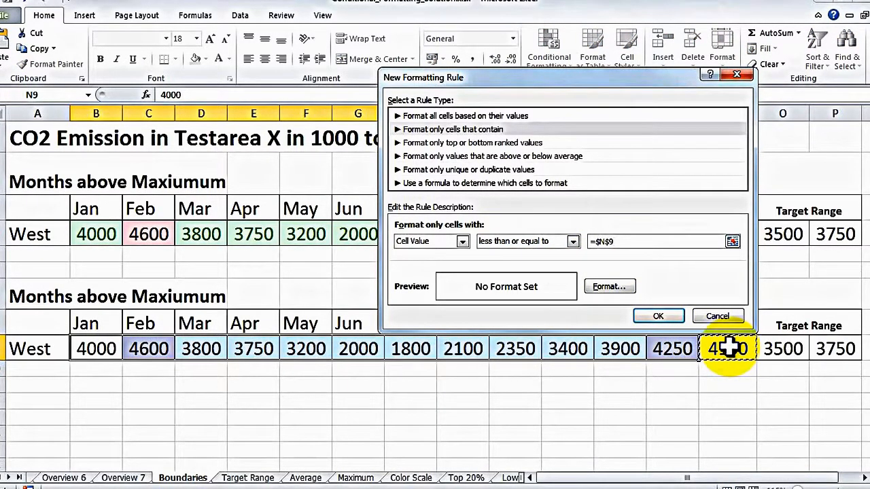
Give the less-than-or-equal rule a custom dark green font colour with RGB 0, 97, 0
left_click(621, 284)
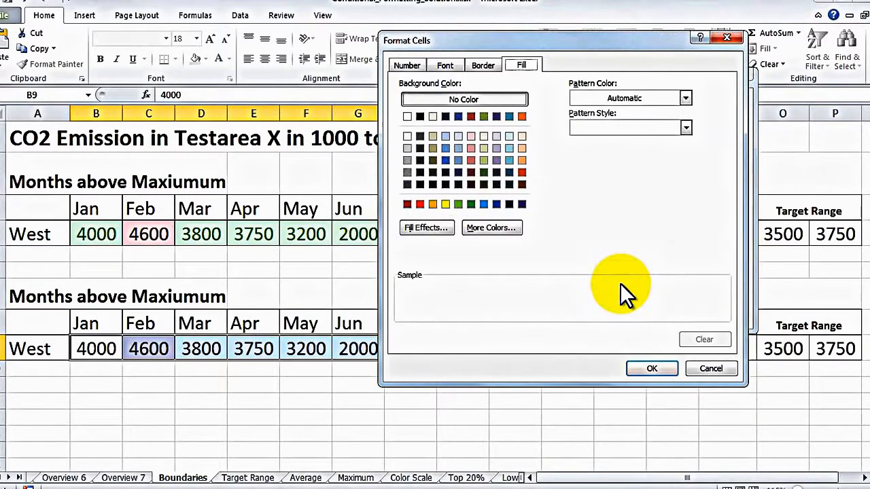
left_click(452, 66)
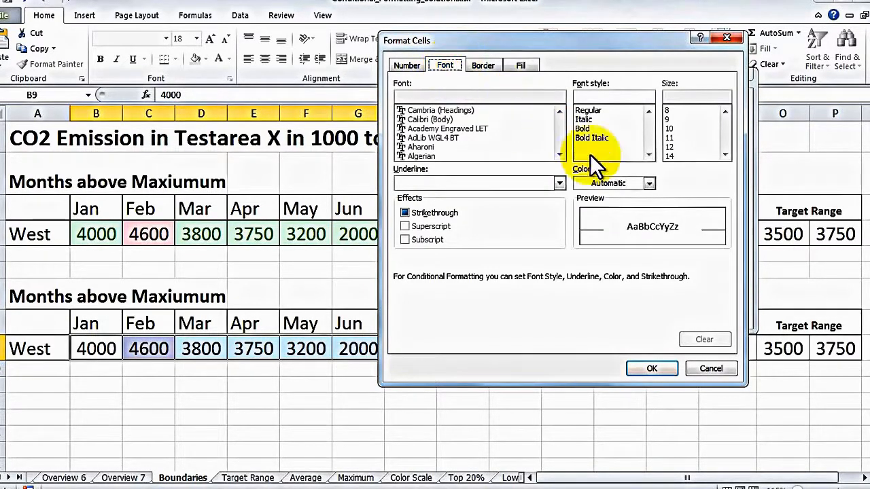
left_click(647, 183)
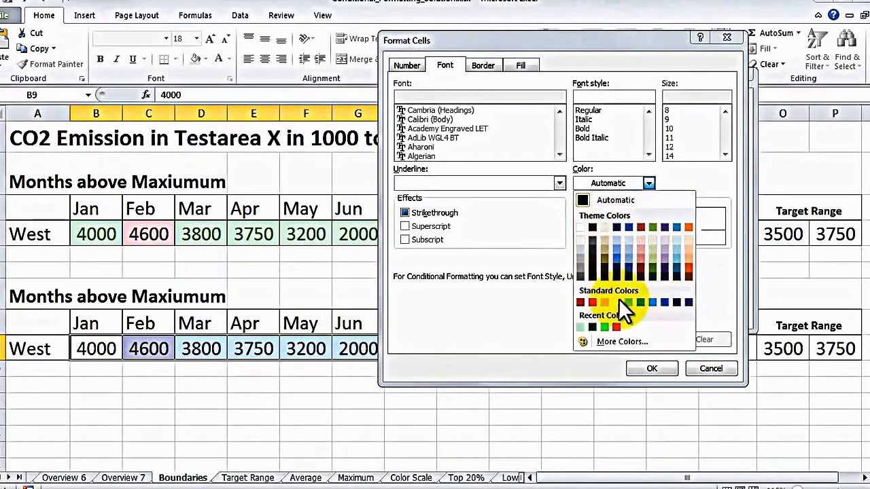
left_click(608, 339)
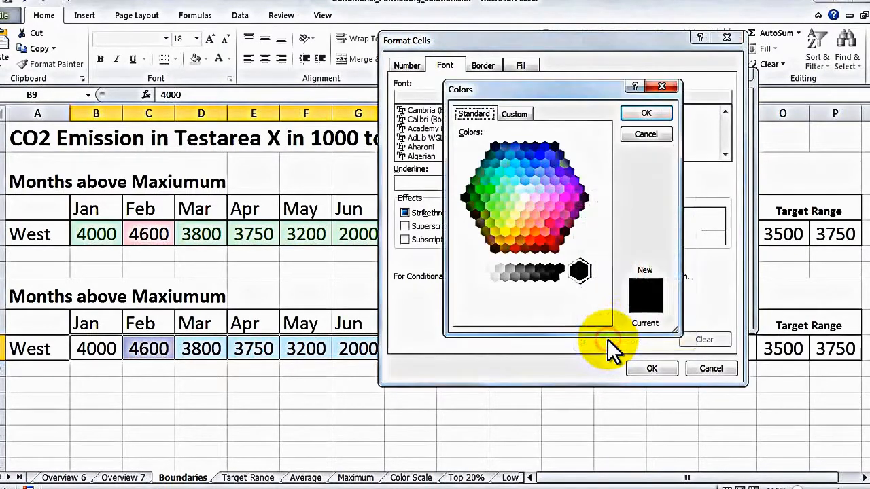
left_click(518, 114)
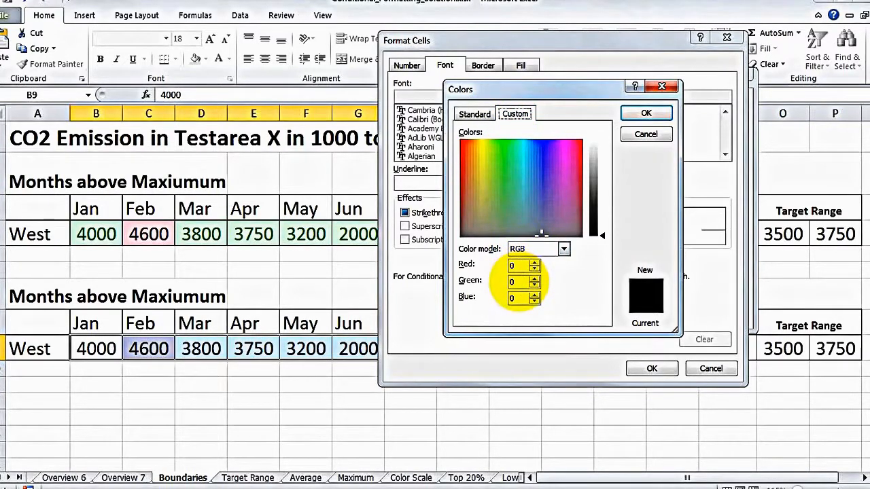
left_click(518, 282)
key("BackSpace")
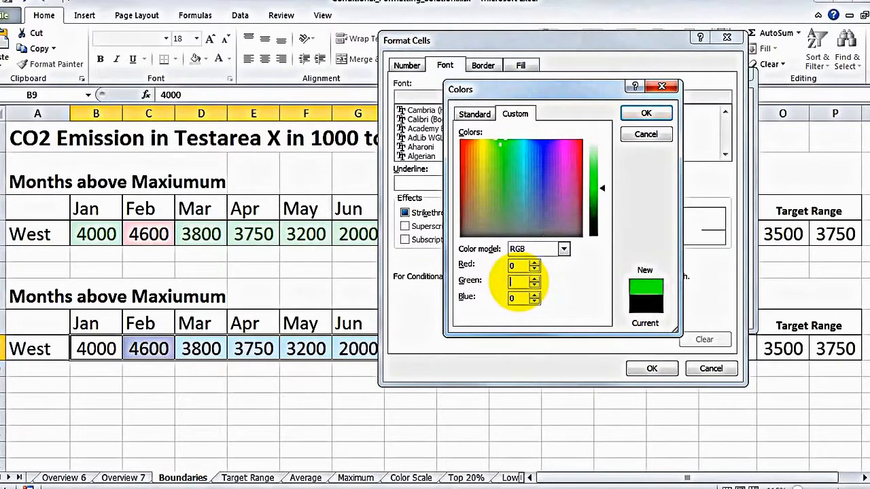
type("97")
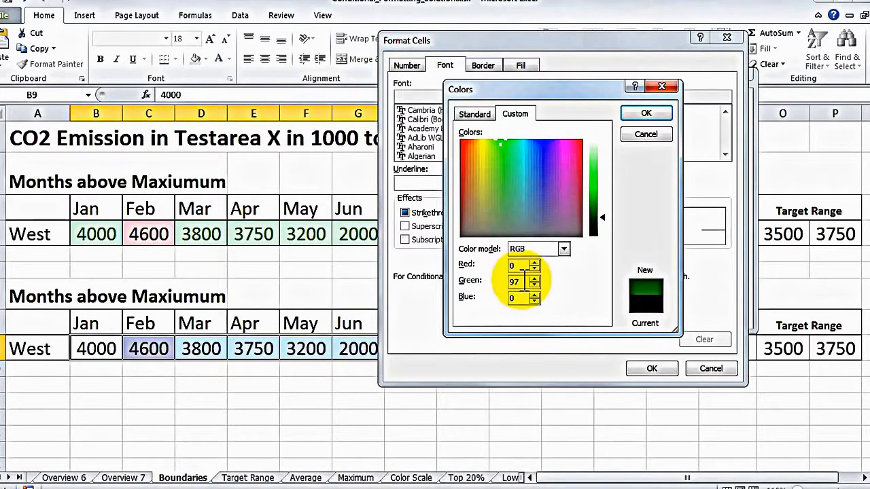
left_click(648, 111)
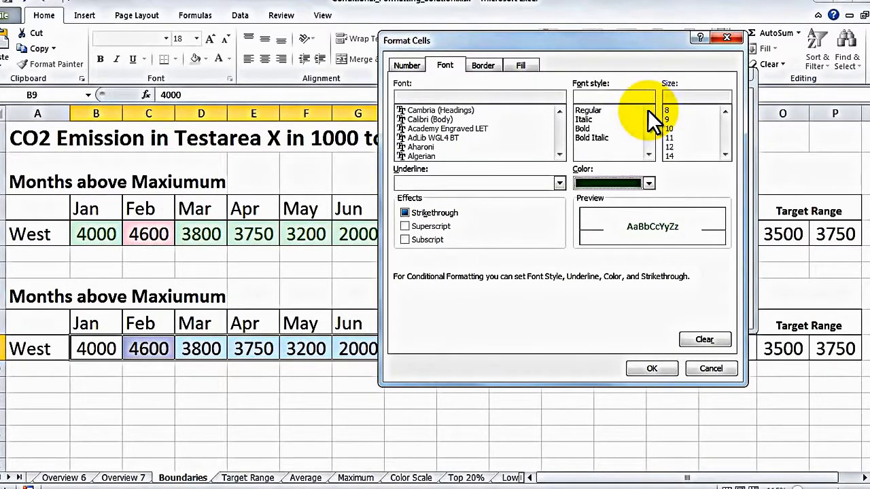
Give the less-than-or-equal rule a custom light green fill with RGB 198, 239, 206 and accept the format
left_click(515, 63)
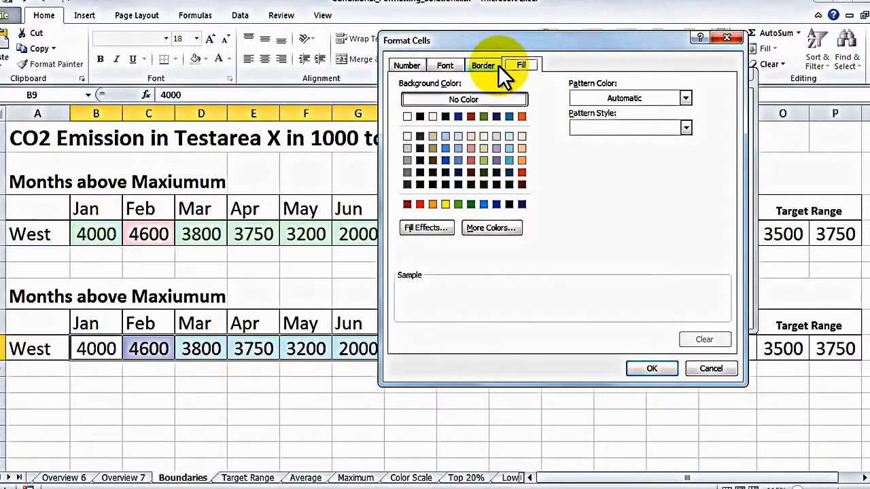
left_click(492, 229)
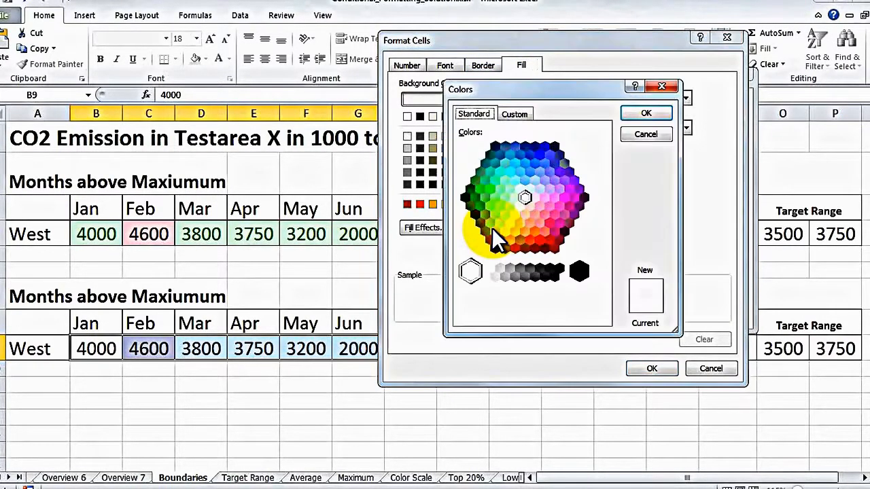
left_click(512, 114)
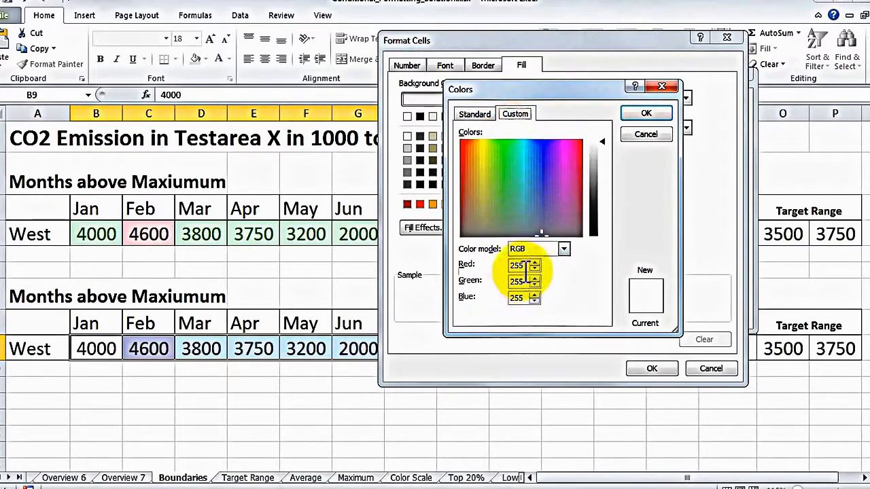
left_click_drag(526, 265, 502, 266)
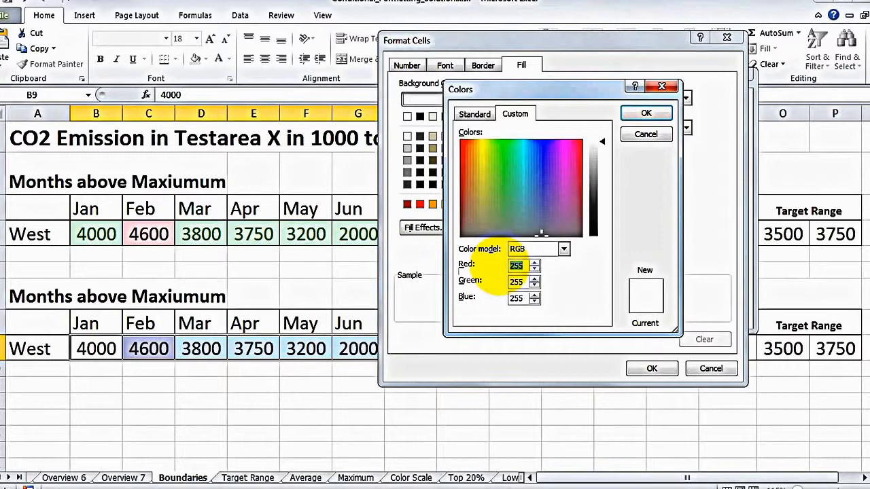
type("198")
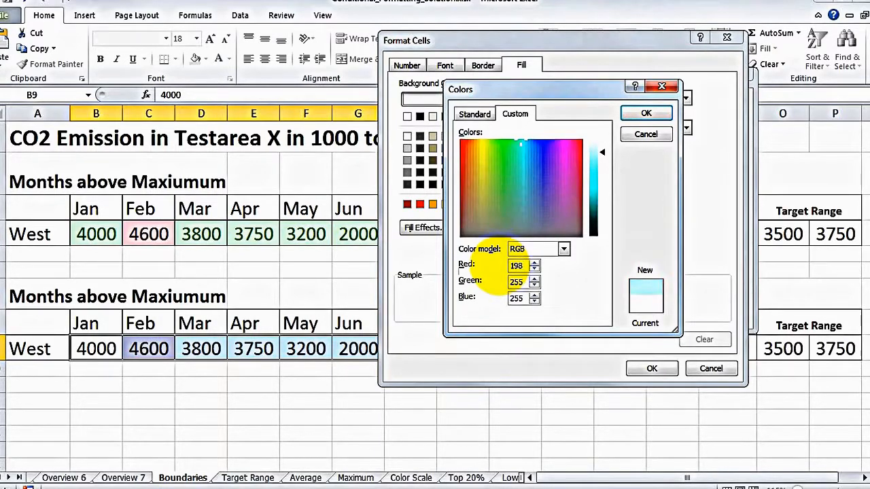
key("Tab")
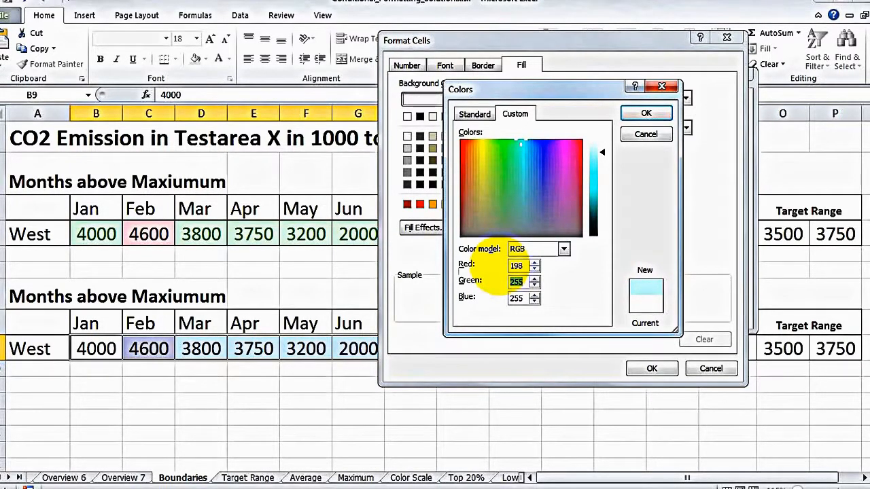
type("239")
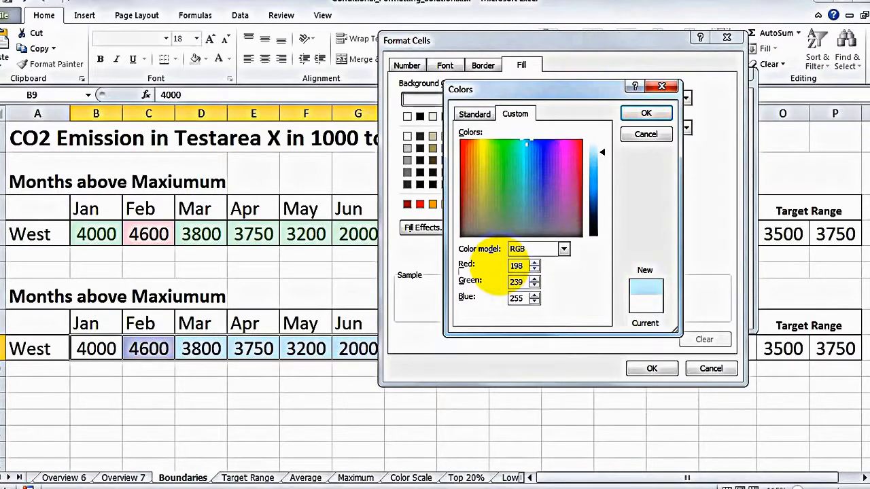
key("Tab")
type("206")
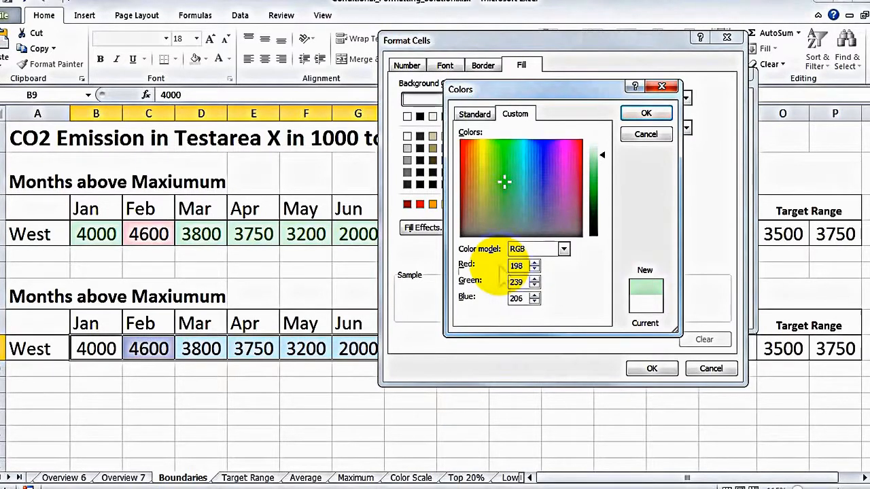
left_click(646, 111)
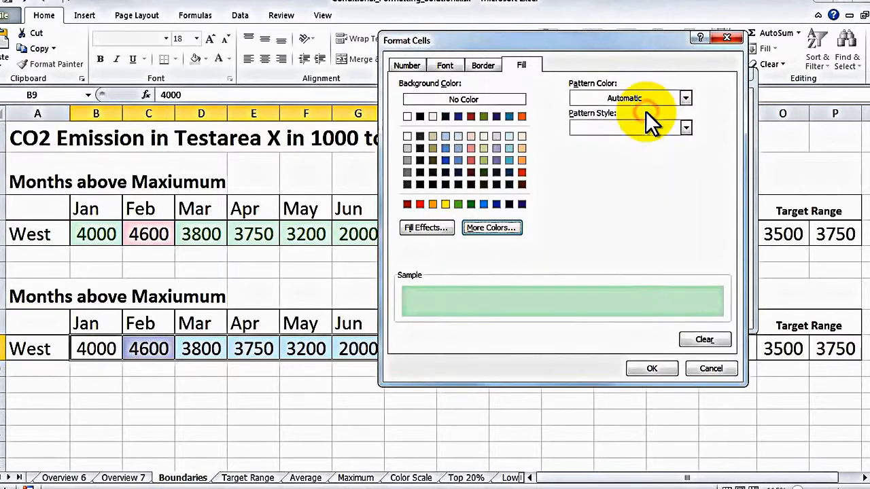
left_click(660, 370)
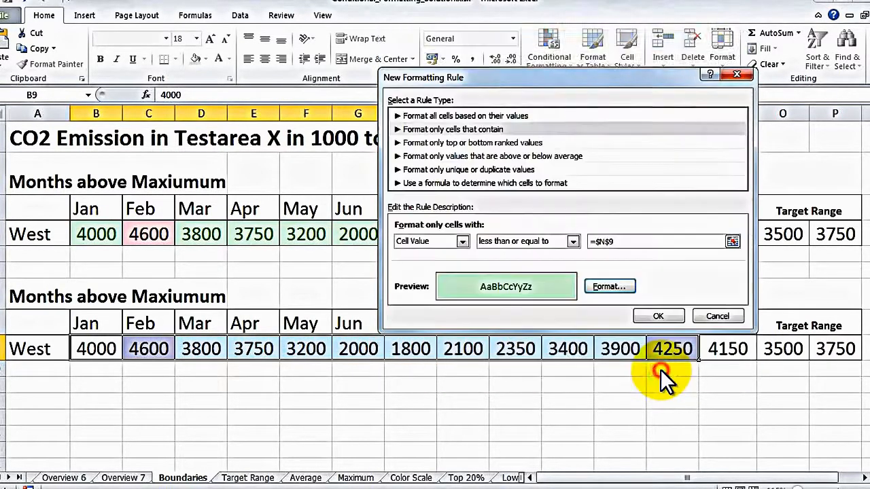
Confirm the less-than-or-equal rule, apply both rules to the monthly values in B9:M9 and deselect the range
left_click(657, 317)
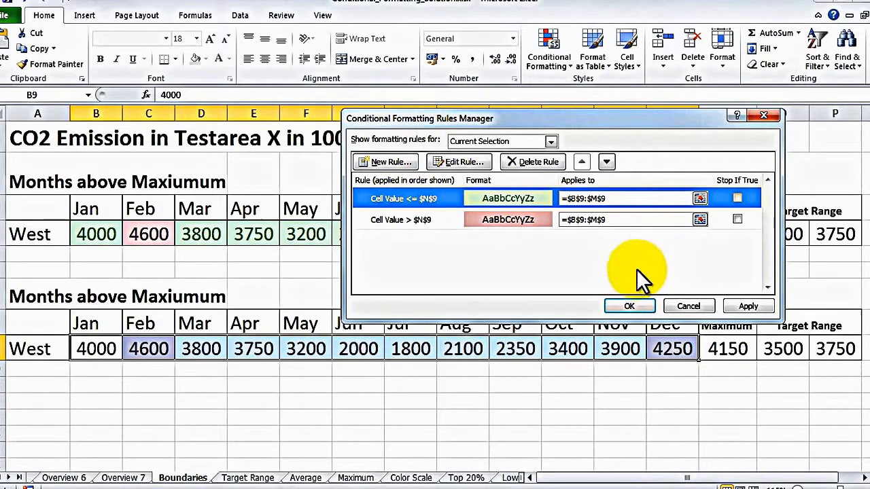
left_click(629, 308)
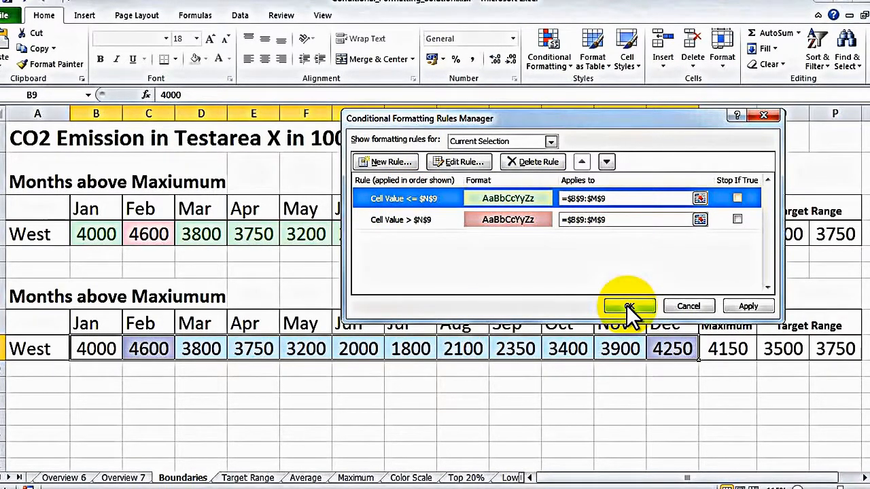
left_click(630, 307)
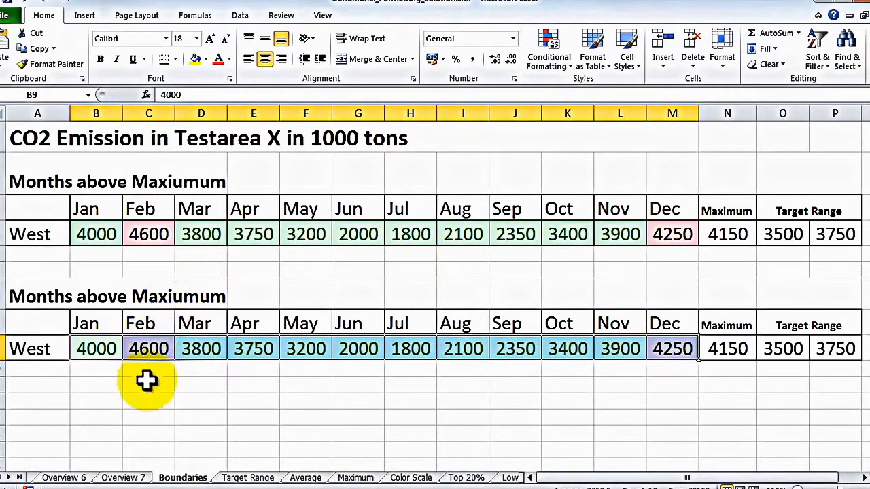
left_click(148, 401)
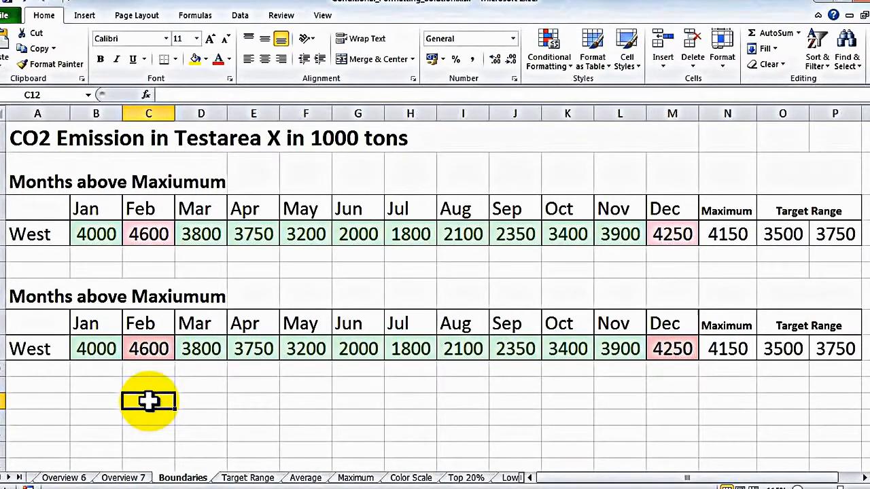
Test the rules by entering 5000 as the January value in B9, and undo the entry
left_click(103, 346)
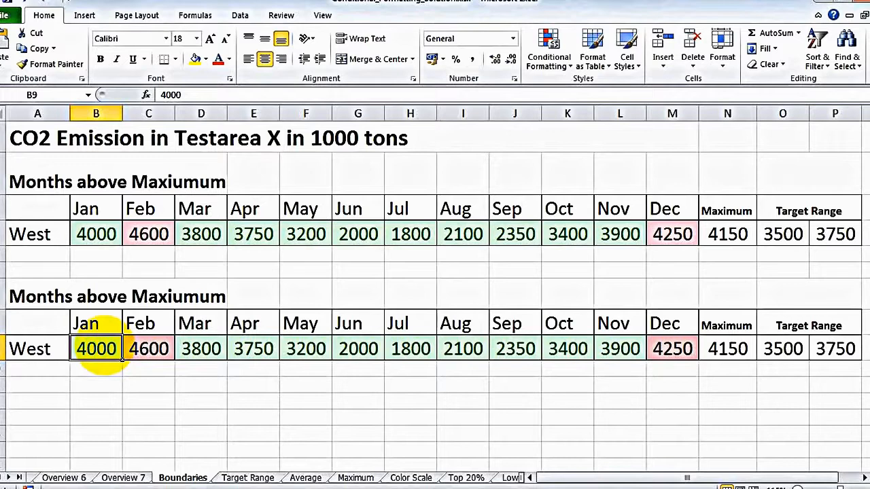
type("5000")
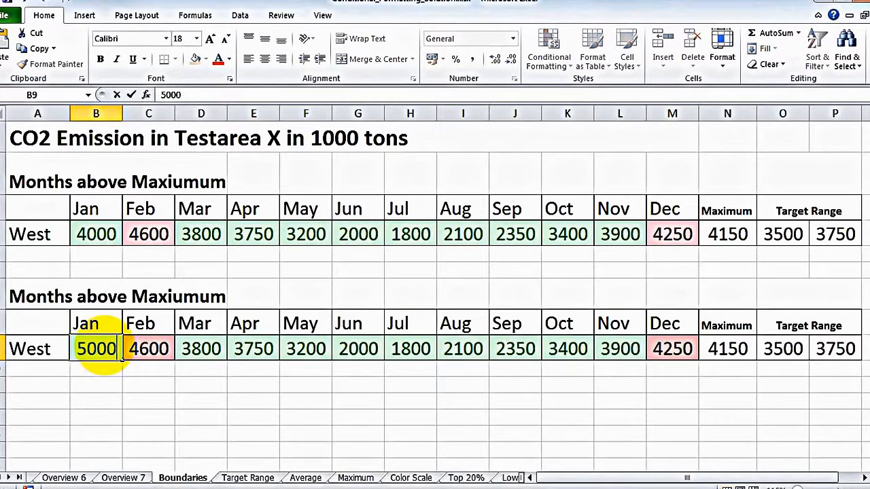
key("Return")
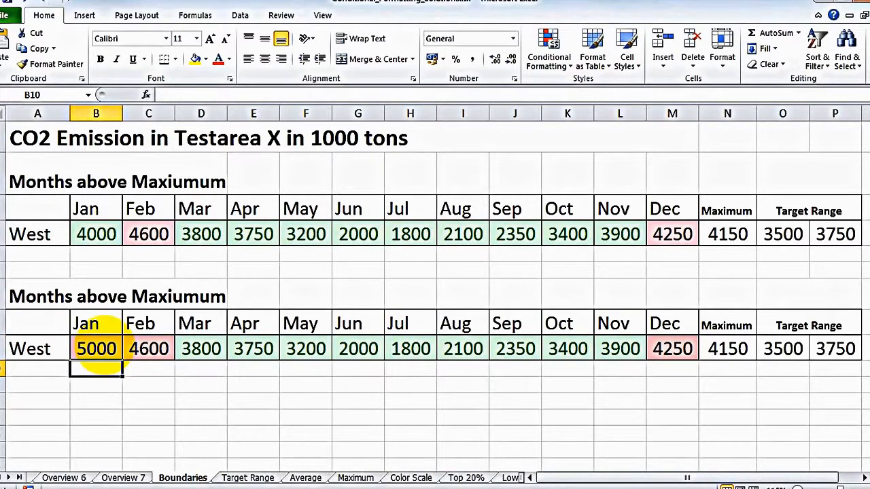
left_click(97, 348)
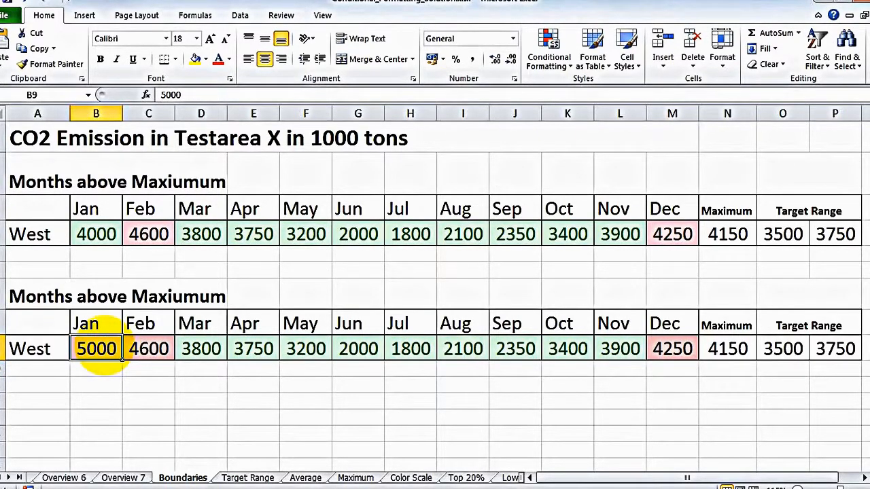
key("ctrl+z")
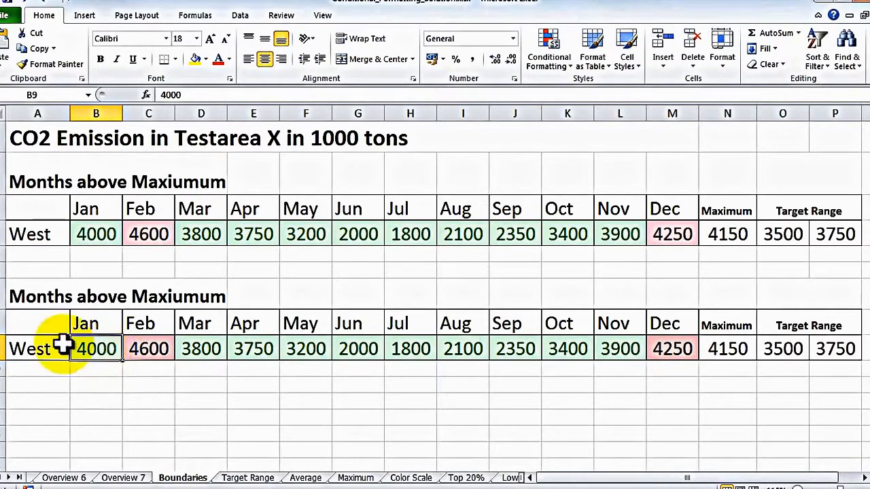
From an empty cell, review all conditional formatting rules of this worksheet in the Rules Manager and close it
left_click(115, 411)
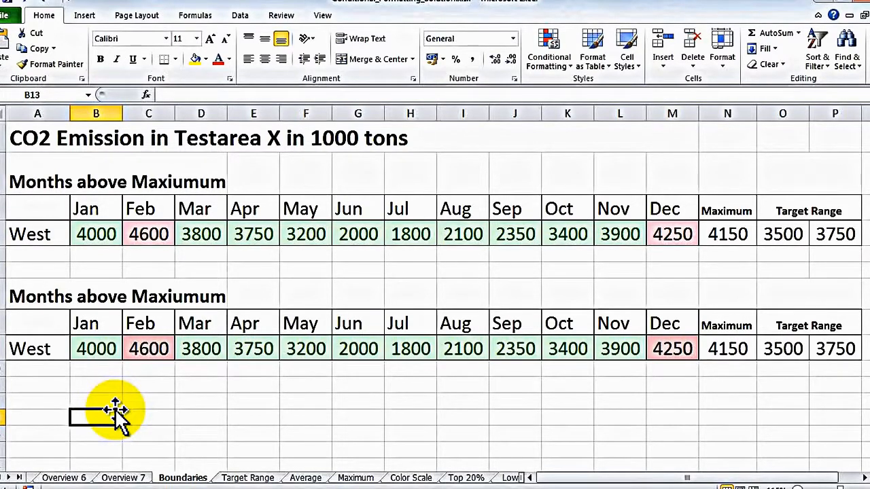
left_click(542, 41)
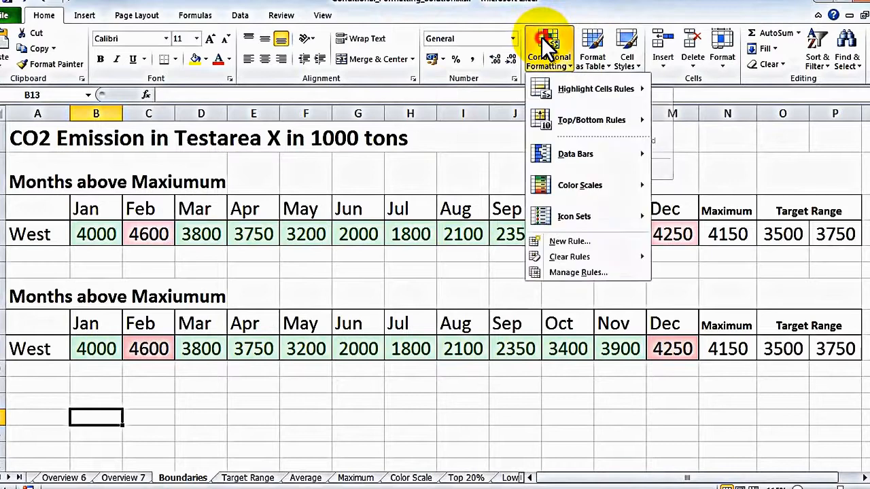
left_click(571, 272)
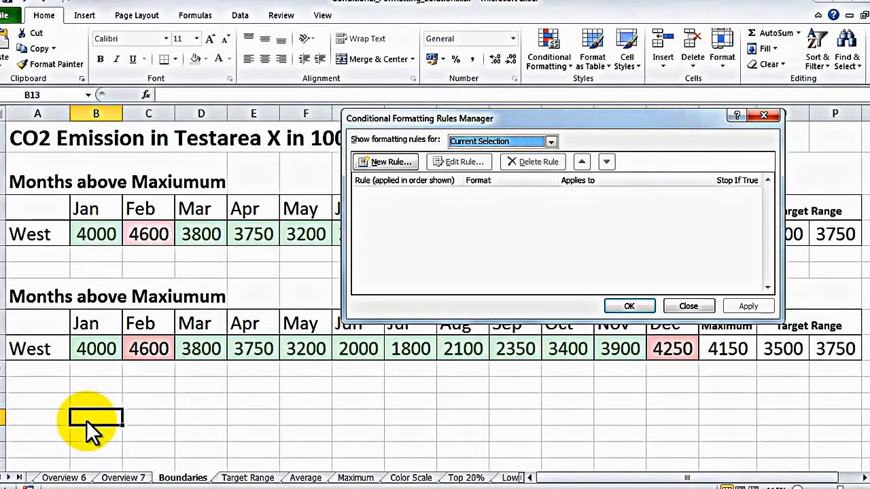
left_click(551, 142)
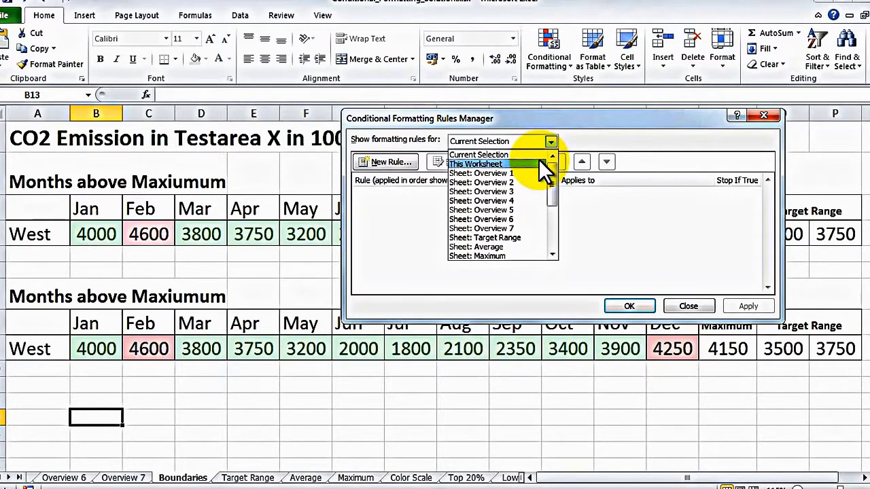
left_click(541, 164)
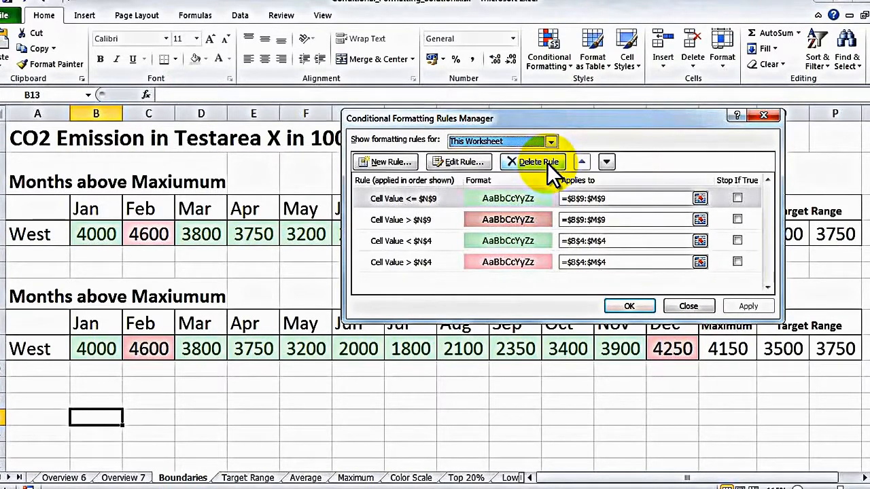
left_click(400, 197)
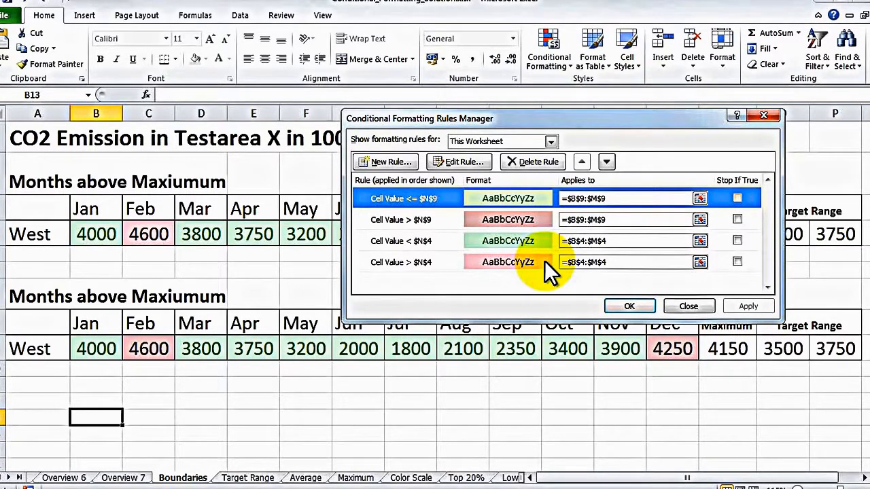
left_click(688, 307)
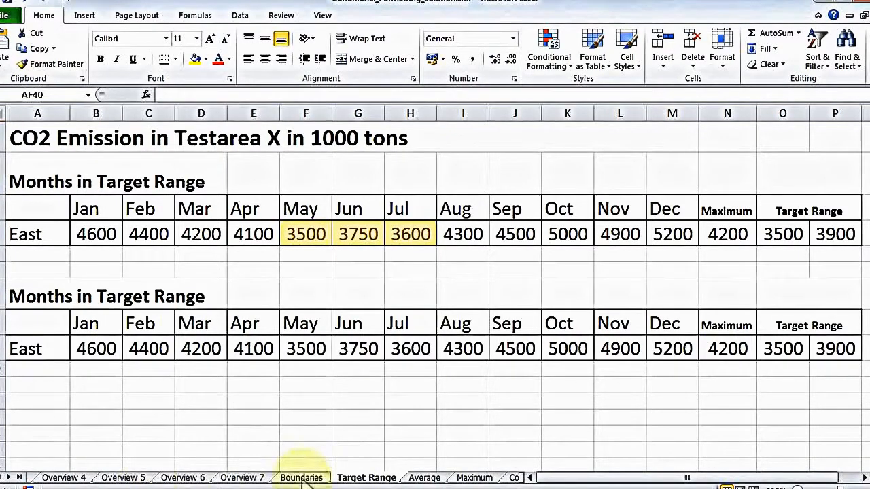
Start a new rule in the Conditional Formatting Rules Manager for the monthly values in B9:M9, keeping the target range cells uncovered
left_click(94, 349)
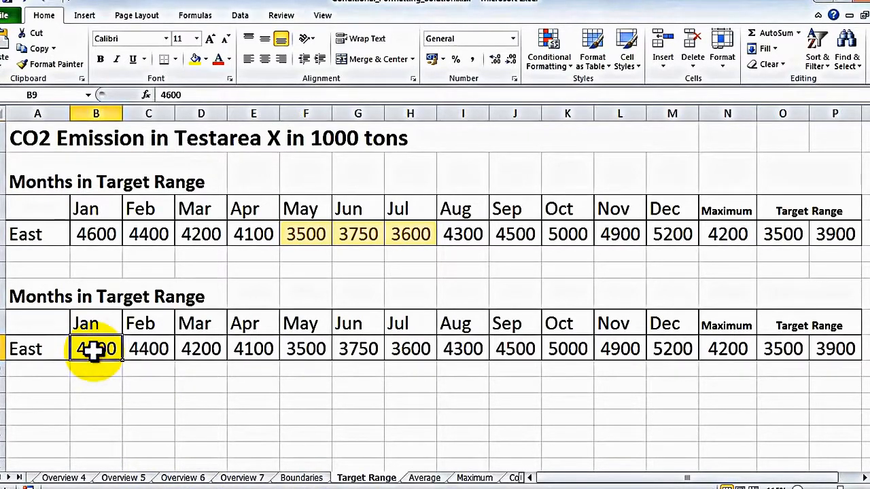
left_click_drag(94, 350, 665, 349)
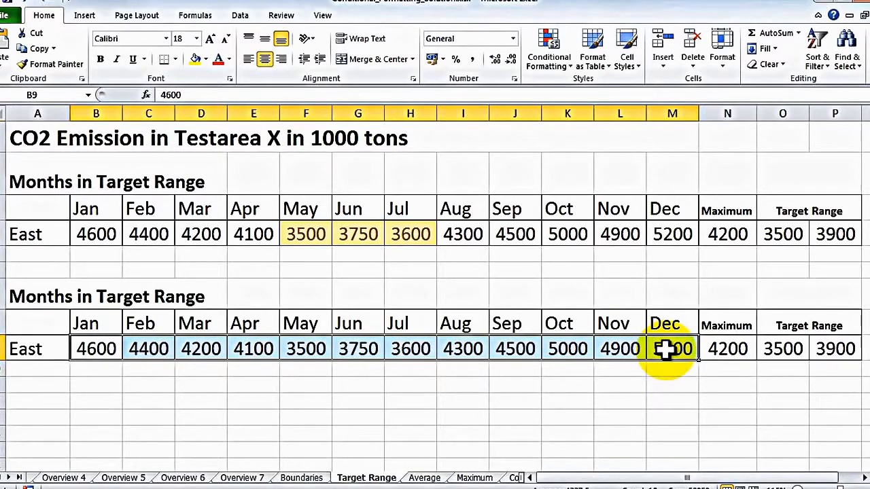
left_click(546, 55)
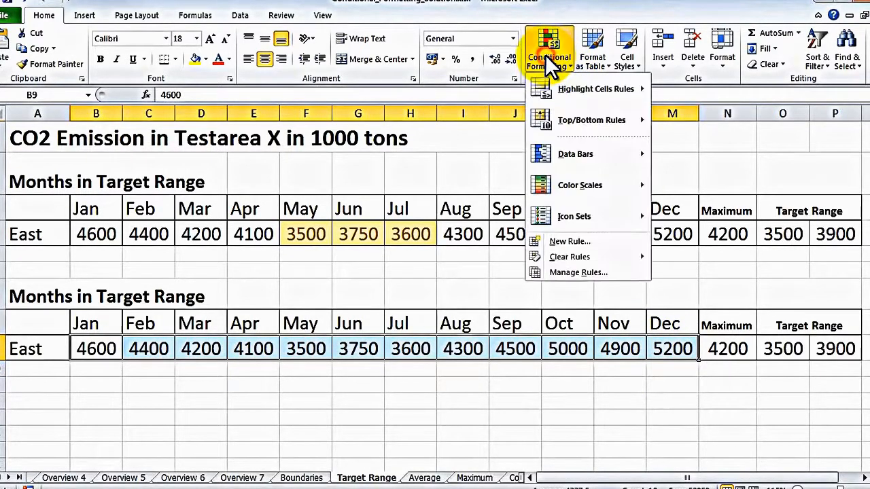
left_click(569, 272)
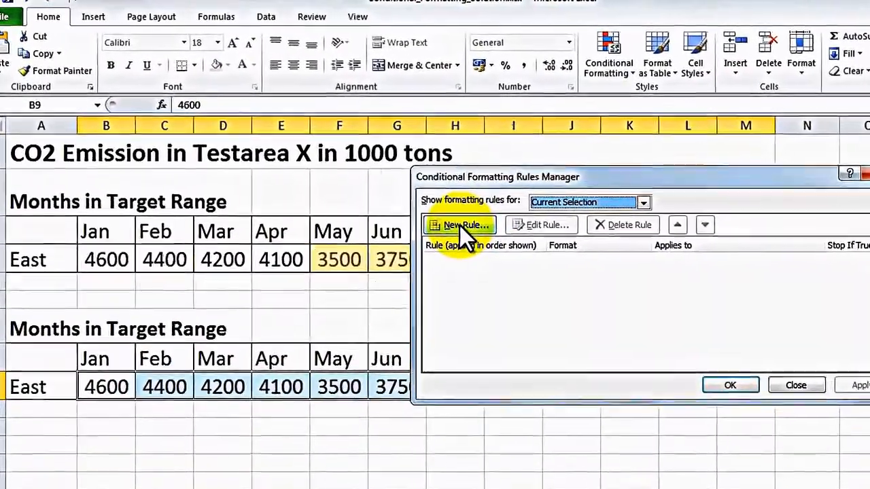
left_click(459, 225)
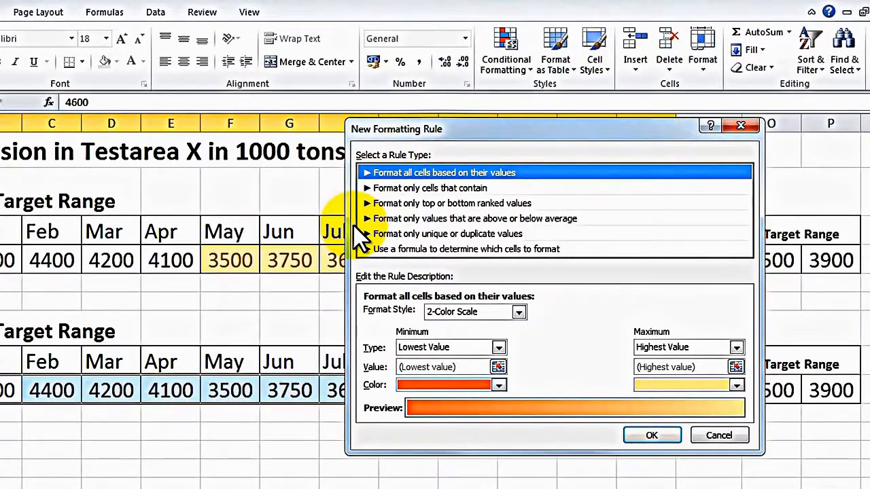
left_click_drag(469, 131, 486, 12)
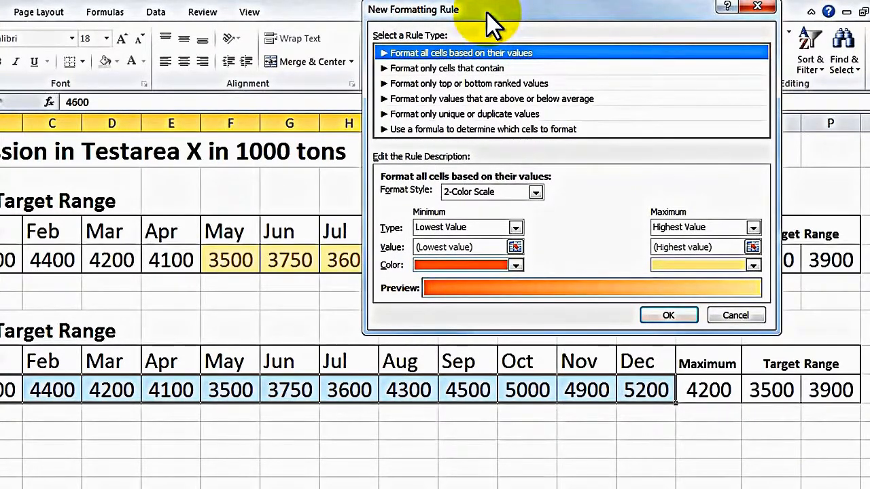
Define the rule to format only cells whose value is between the target range limits =$O$9 and =$P$9
left_click(403, 70)
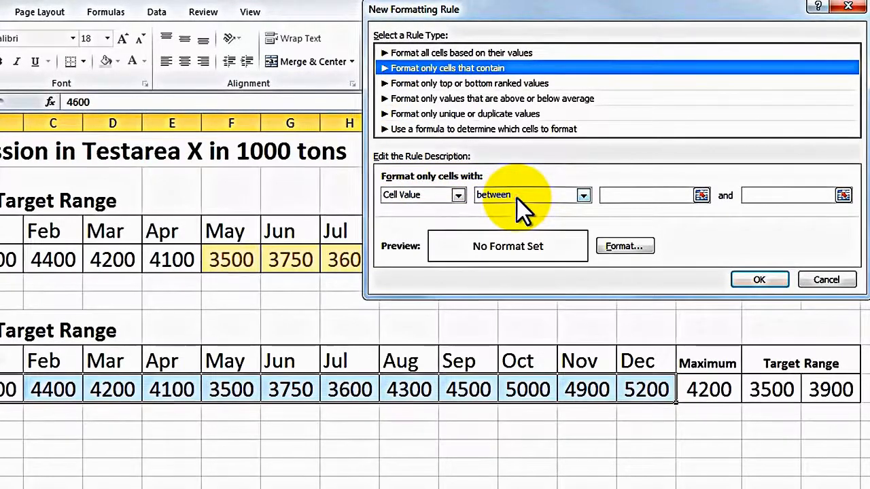
left_click(517, 197)
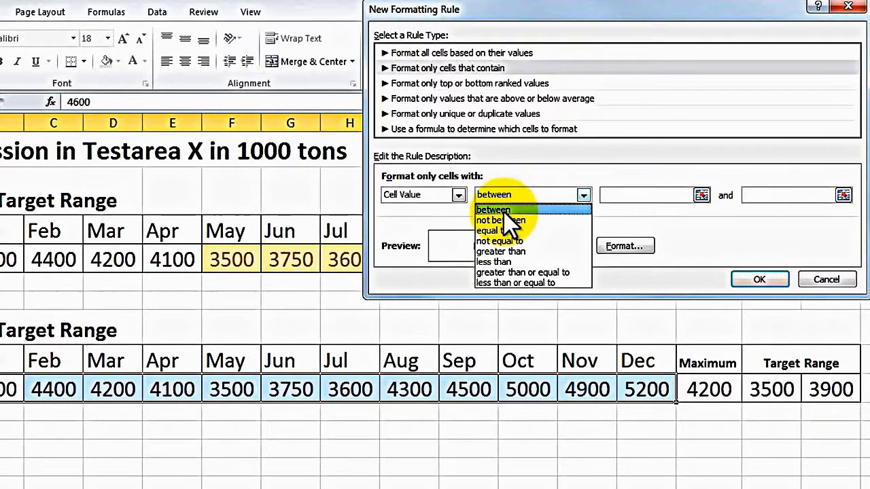
left_click(503, 210)
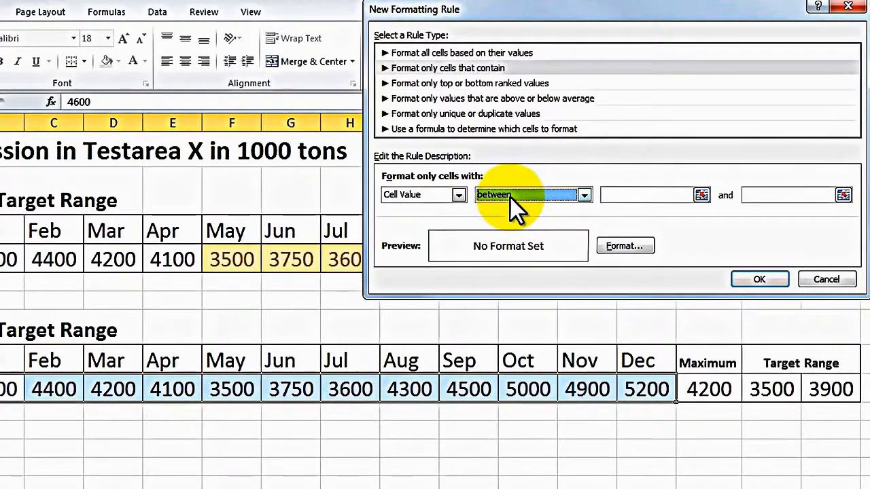
left_click(639, 199)
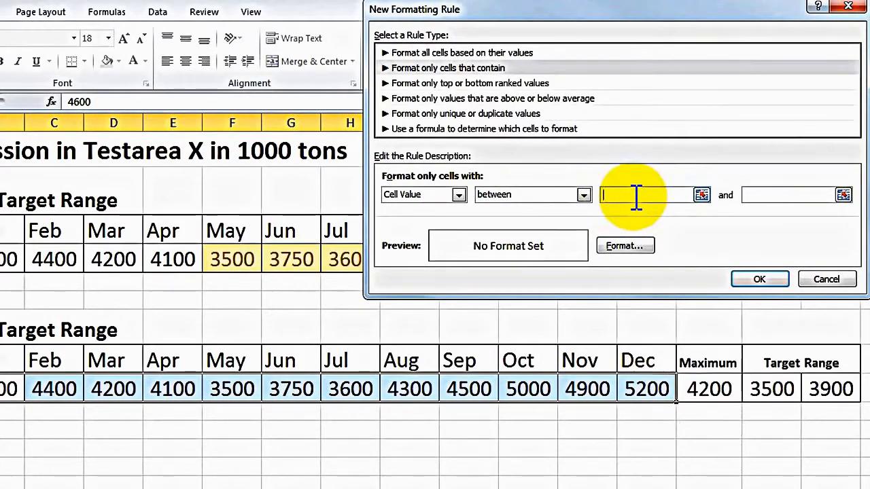
left_click(783, 389)
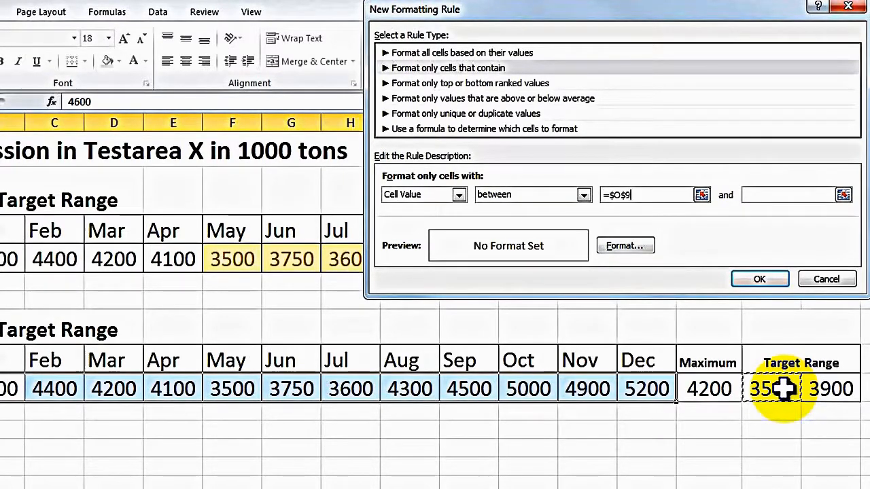
left_click(758, 195)
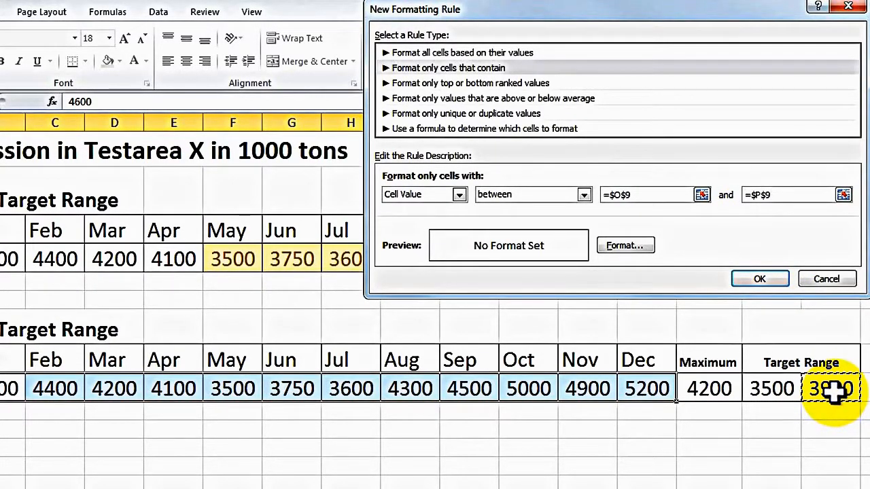
Give the between rule a custom light yellow fill with RGB 255, 235, 156 and accept the format
left_click(644, 248)
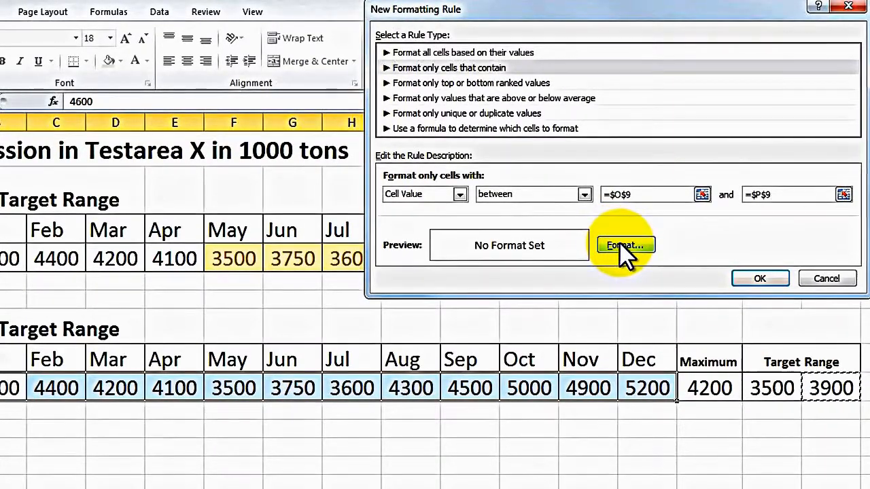
left_click(620, 244)
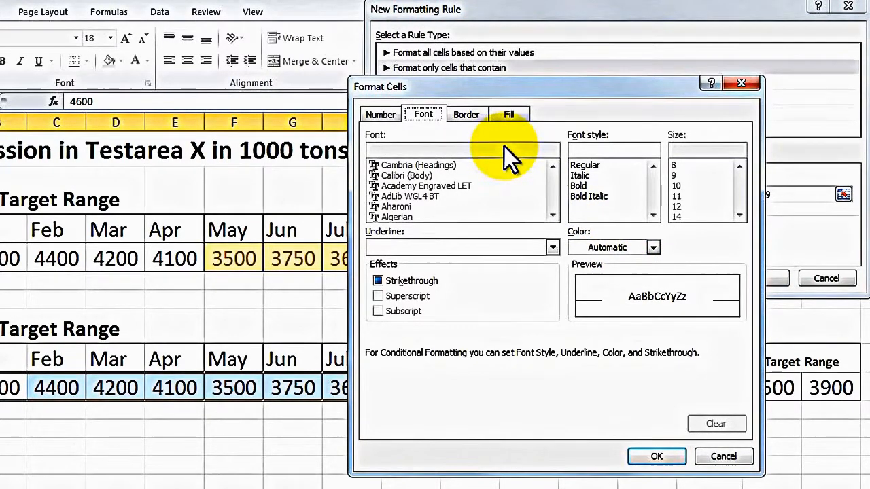
left_click(509, 115)
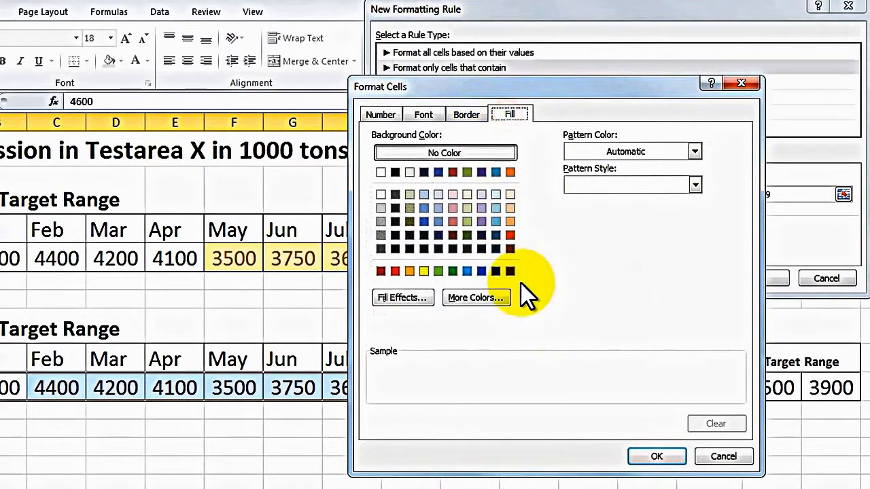
left_click(494, 299)
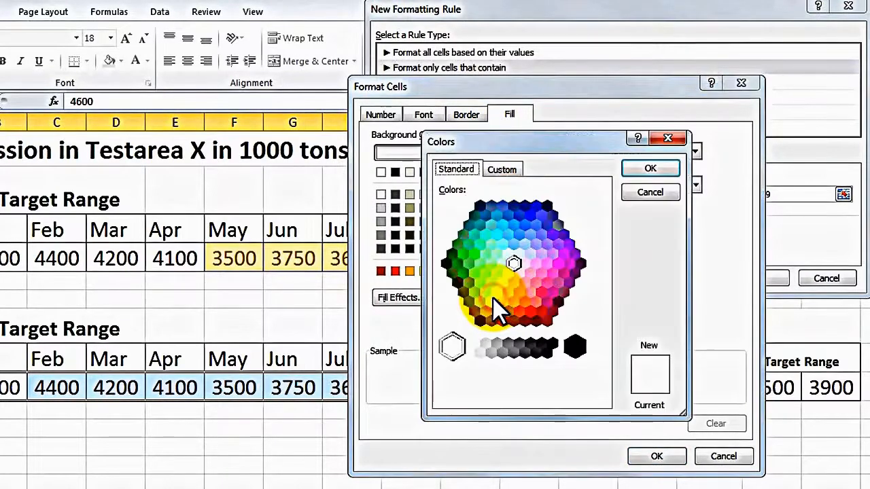
left_click(502, 170)
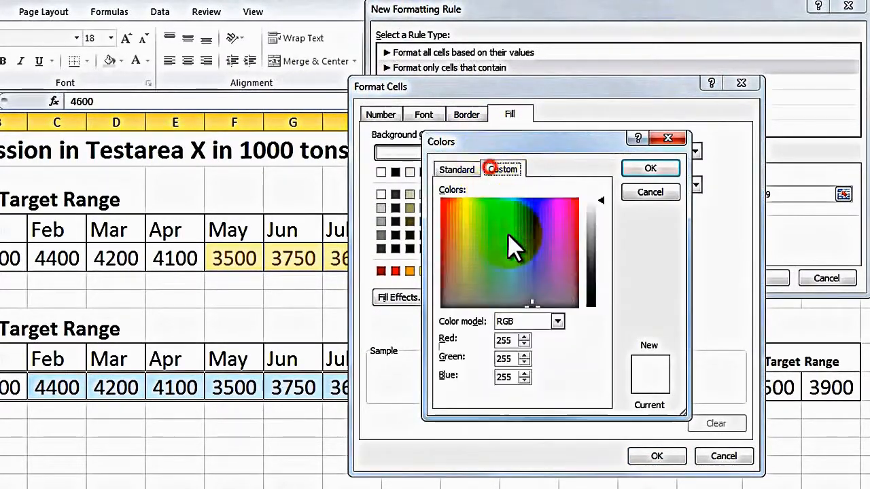
left_click(514, 341)
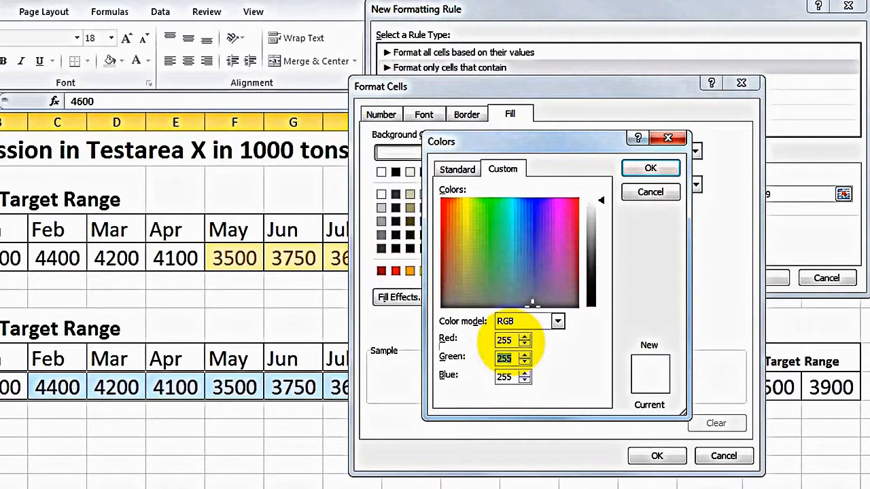
type("235")
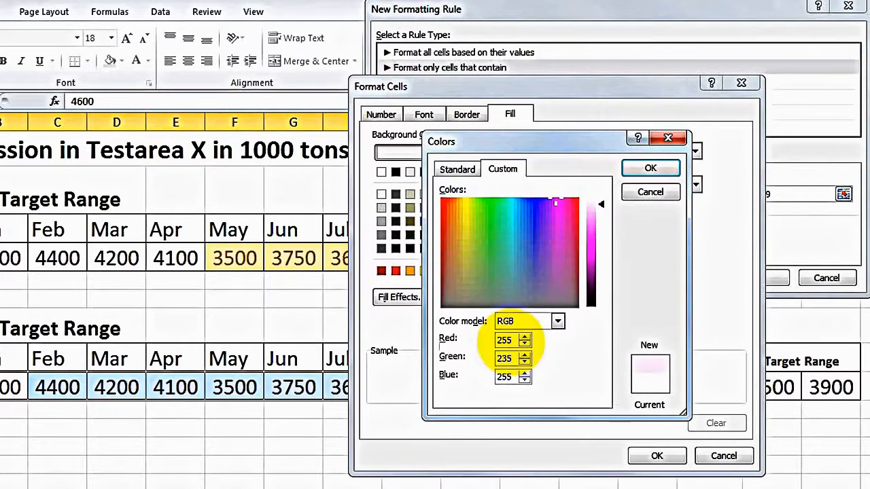
key("Tab")
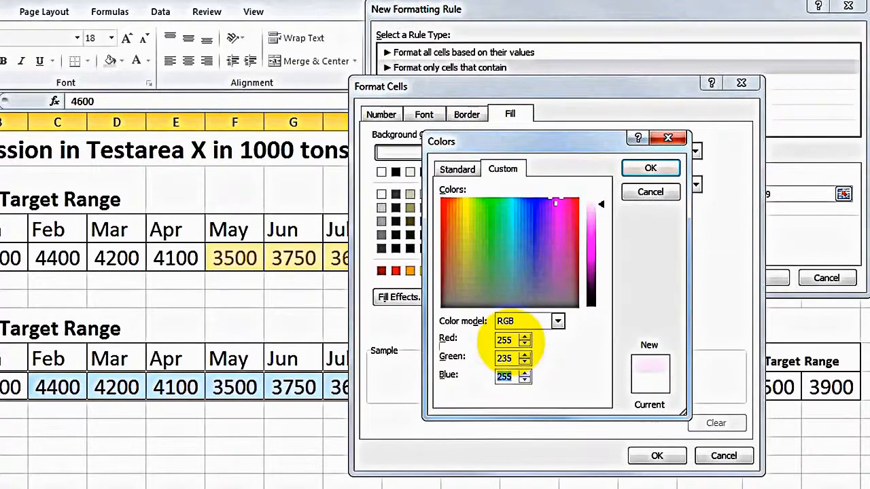
type("156")
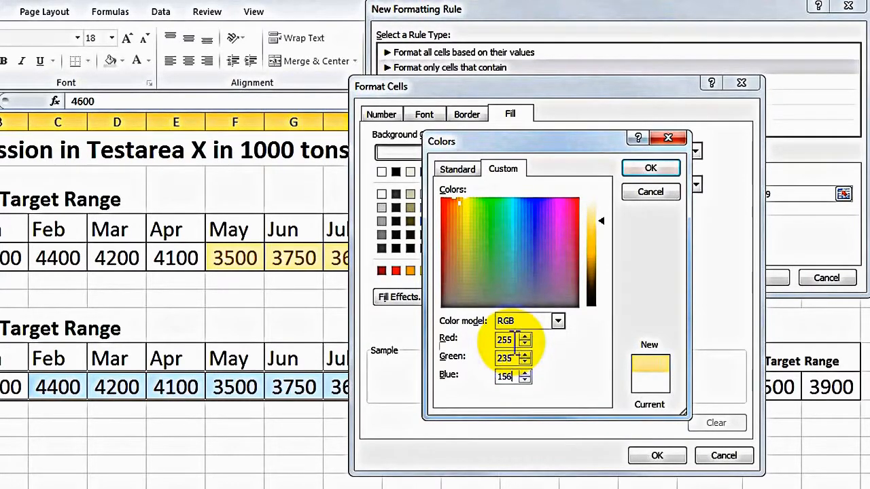
left_click(665, 168)
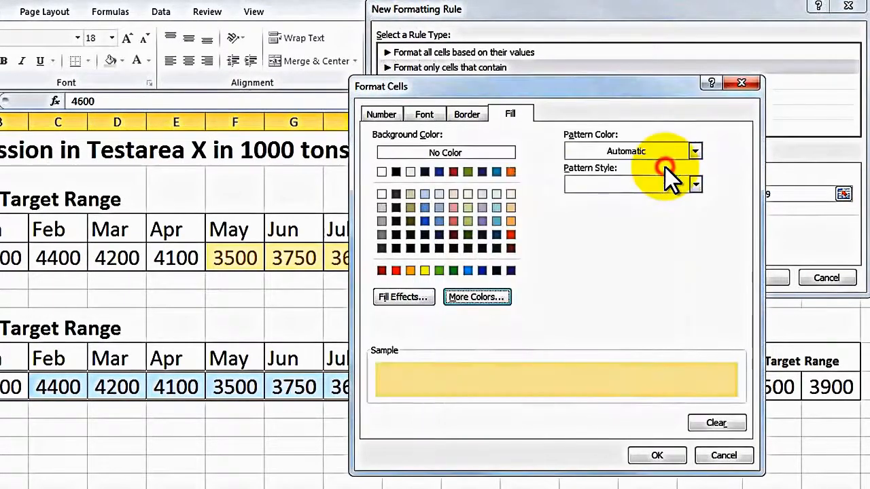
left_click(658, 456)
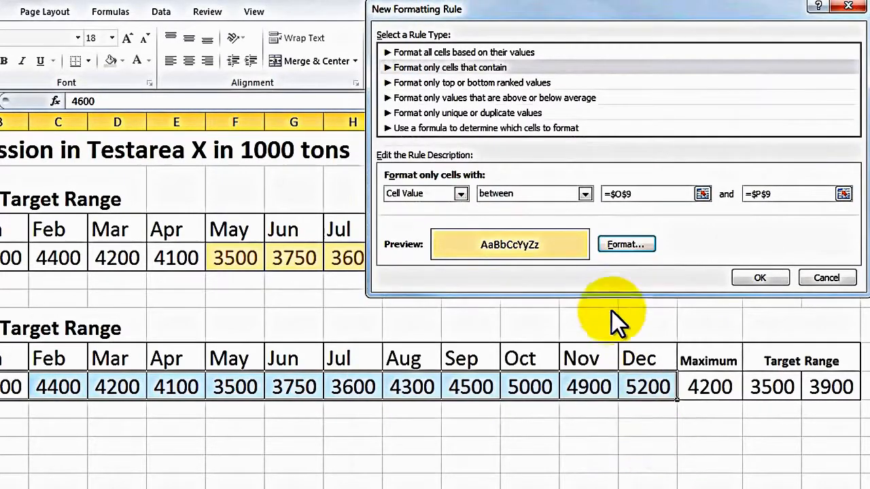
Give the between rule a custom dark brown font colour with RGB 156, 101, 0 and accept the format
left_click(632, 244)
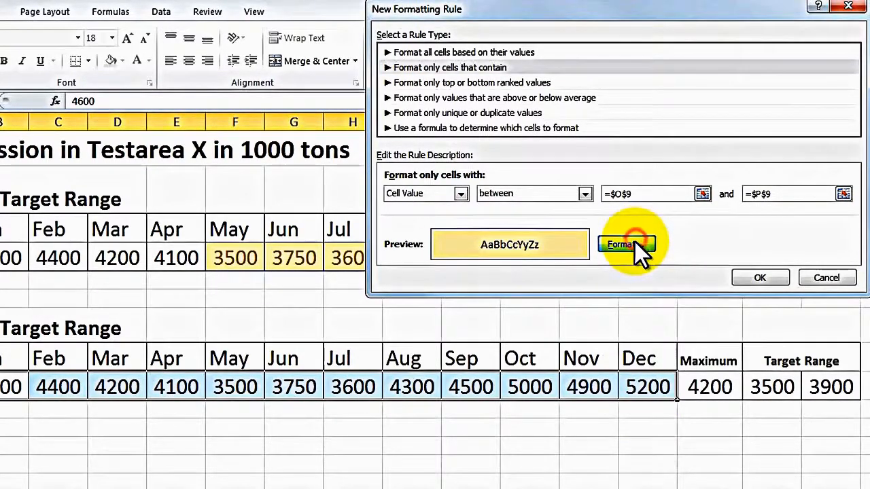
left_click(431, 115)
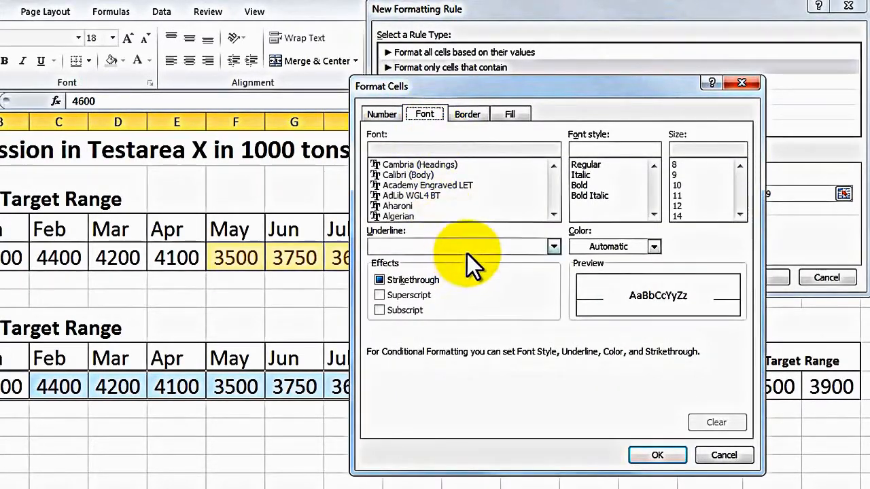
left_click(601, 250)
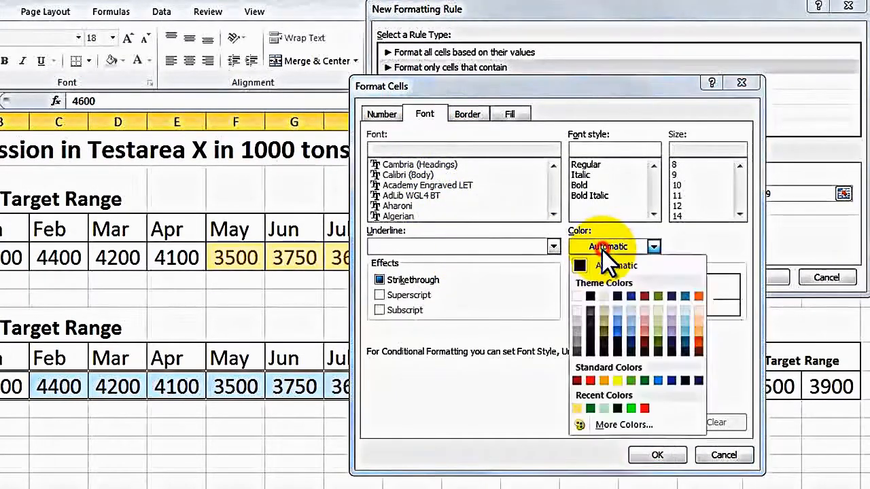
left_click(620, 425)
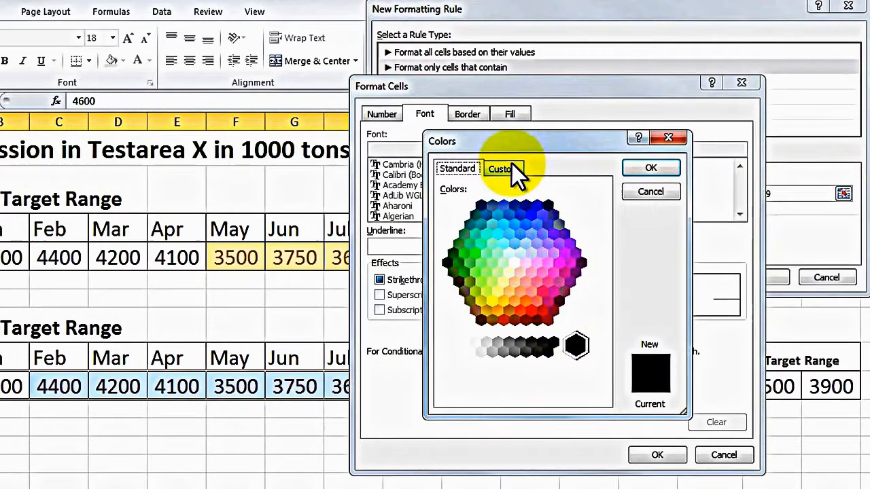
left_click(511, 163)
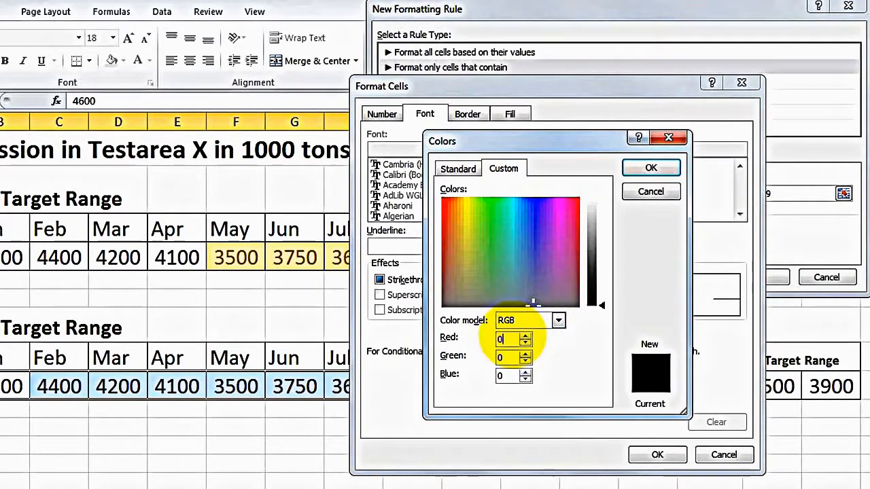
left_click(501, 338)
type("156")
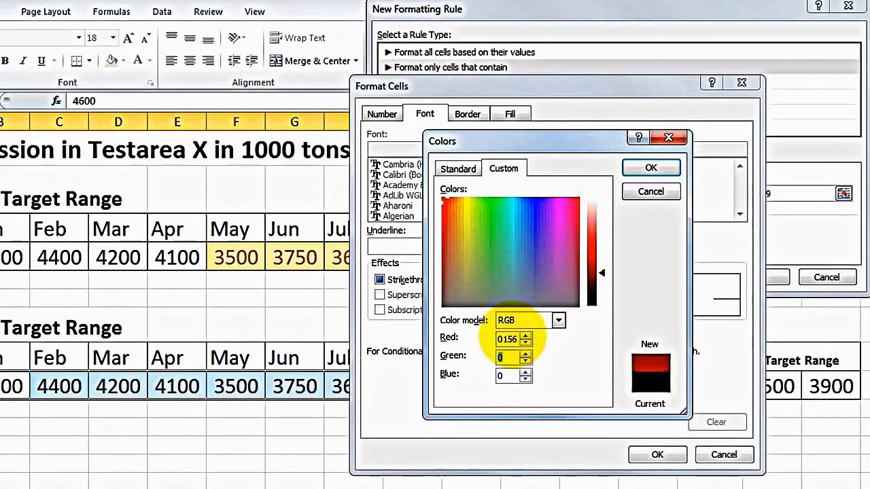
double_click(506, 338)
type("156")
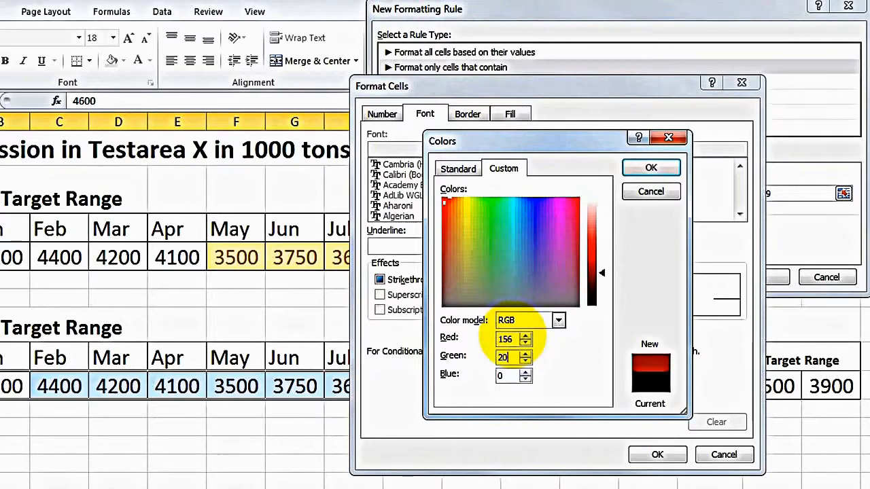
type("202")
key("Tab")
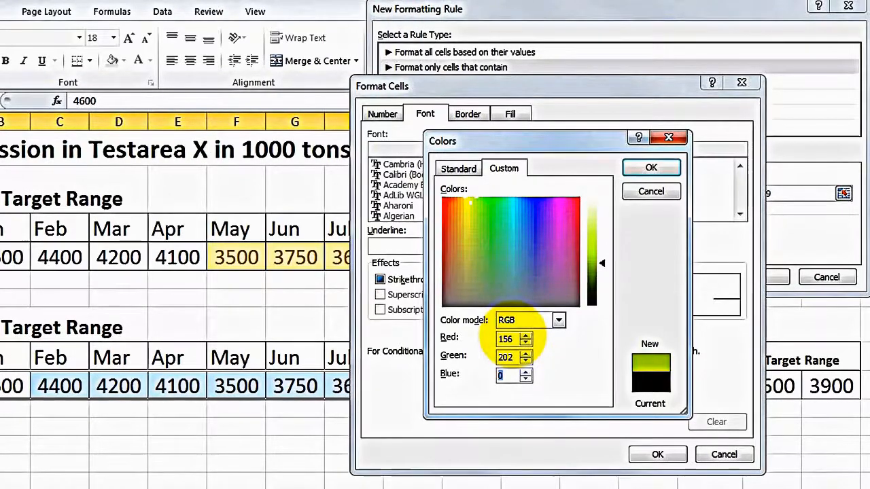
key("shift+Tab")
type("101")
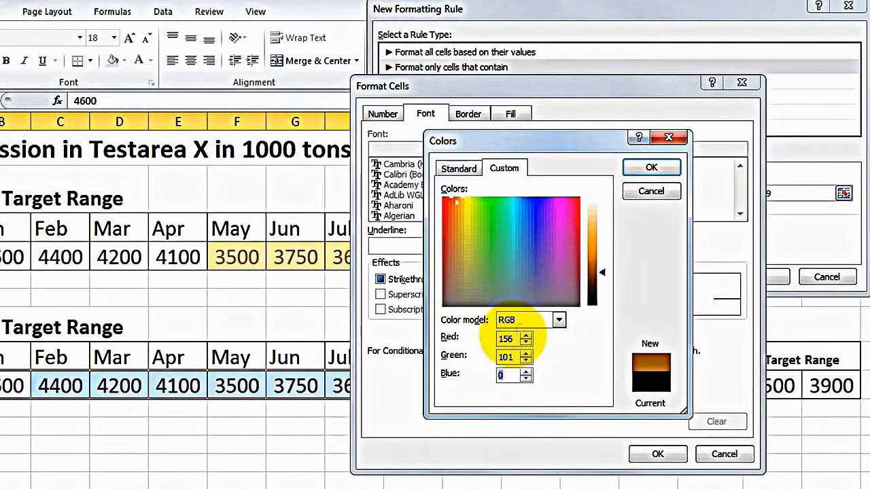
key("Tab")
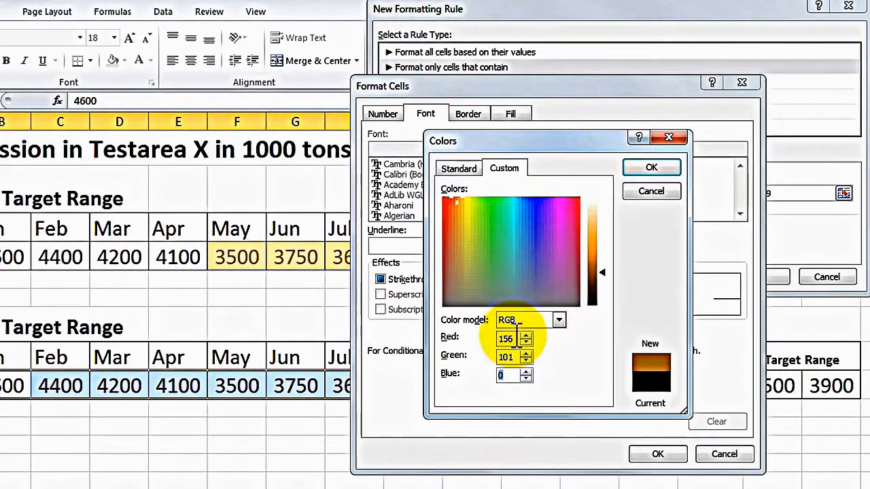
left_click(643, 171)
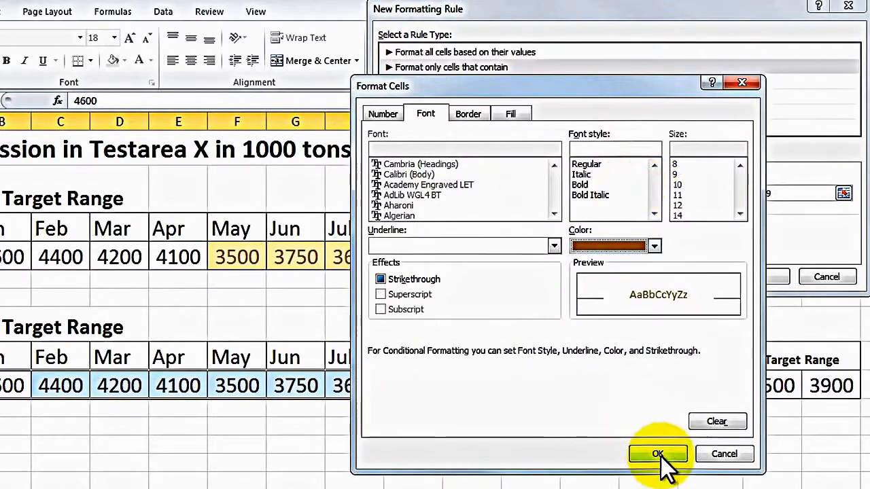
left_click(657, 454)
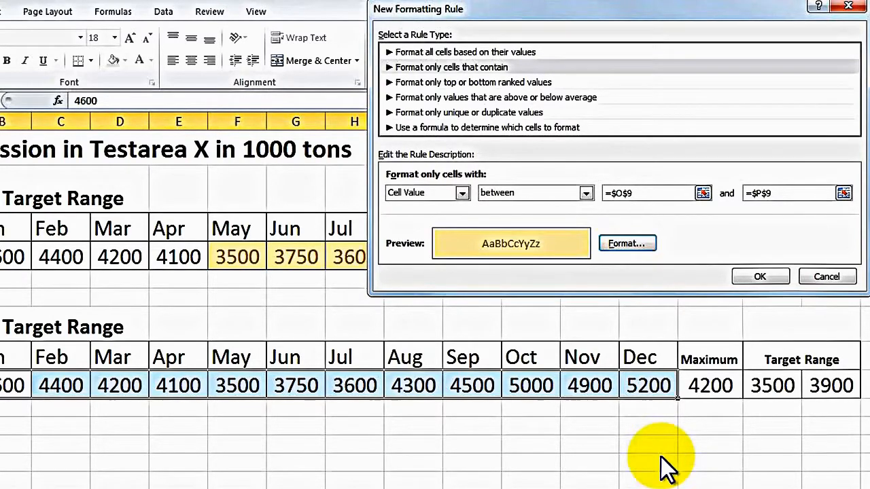
Accept the between rule, apply it to the monthly values in B9:M9, and close the rules manager
left_click(772, 279)
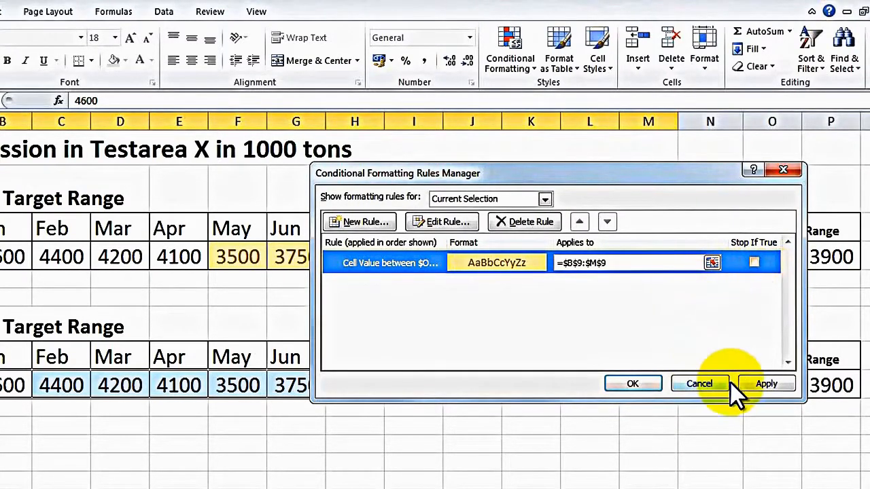
left_click(754, 379)
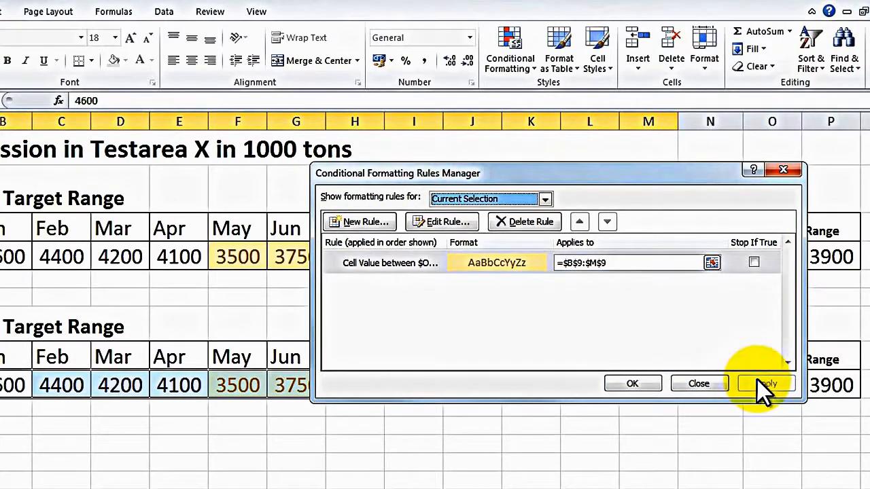
left_click(643, 381)
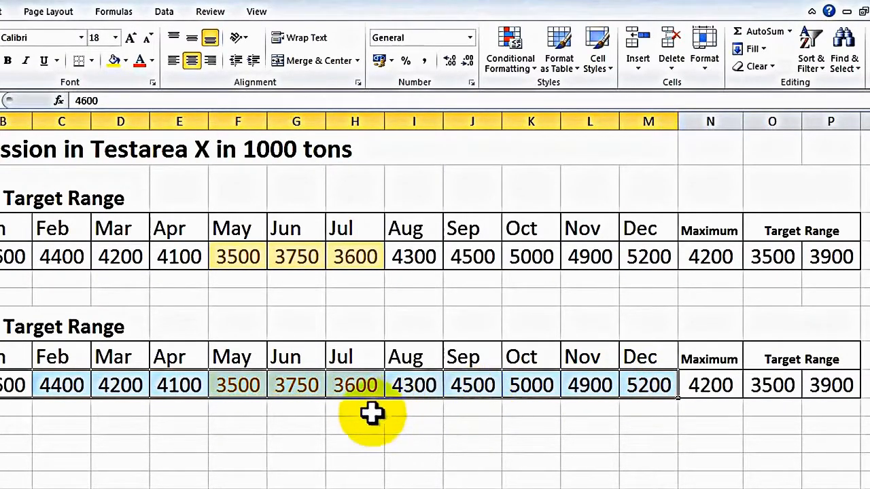
left_click(244, 445)
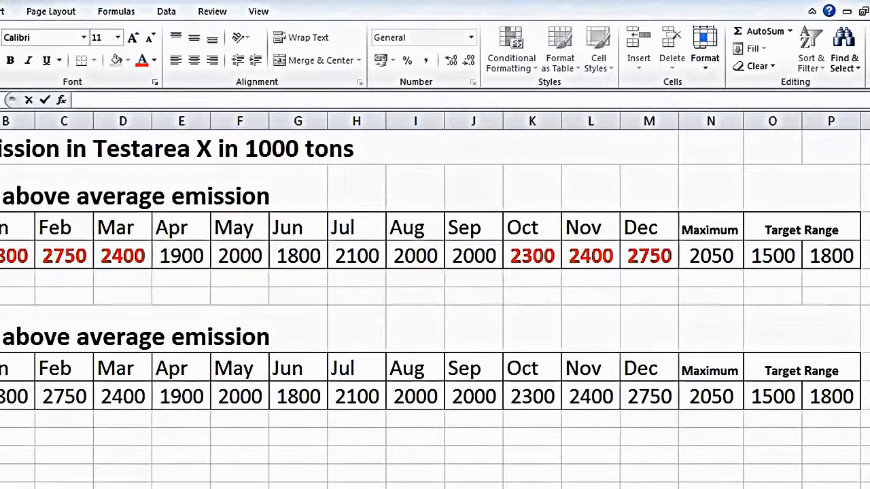
Start a new rule in the Conditional Formatting Rules Manager for the monthly values in B9:M9 on the Average sheet
left_click_drag(9, 395, 182, 397)
left_click_drag(358, 415, 660, 398)
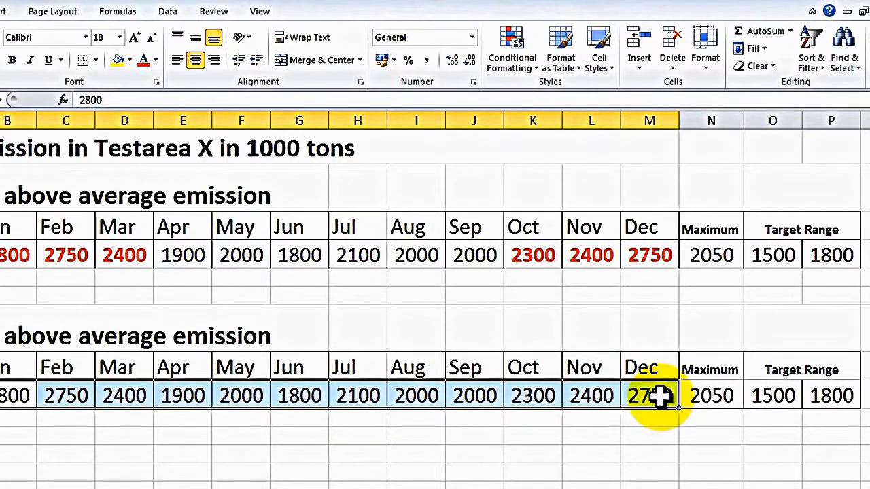
left_click(505, 49)
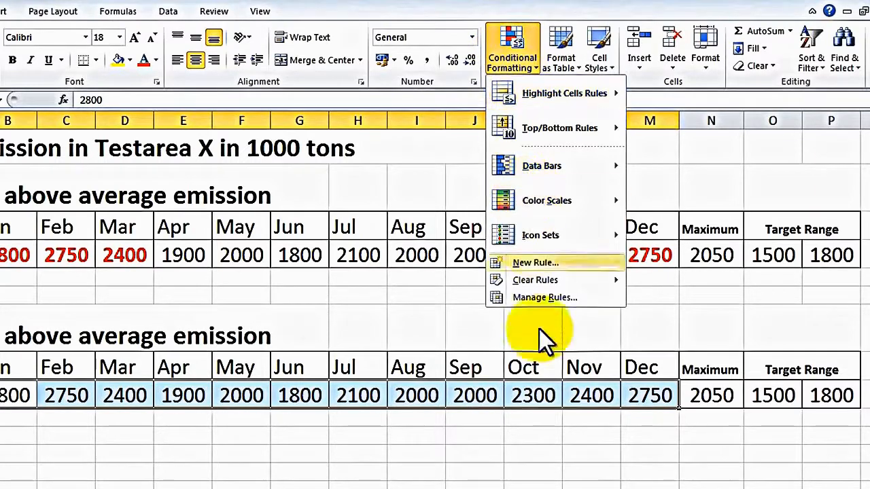
left_click(537, 293)
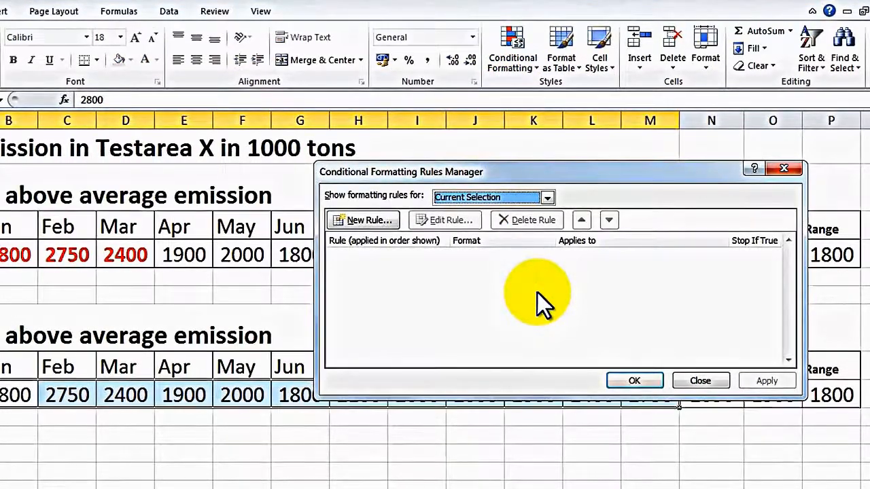
left_click(350, 221)
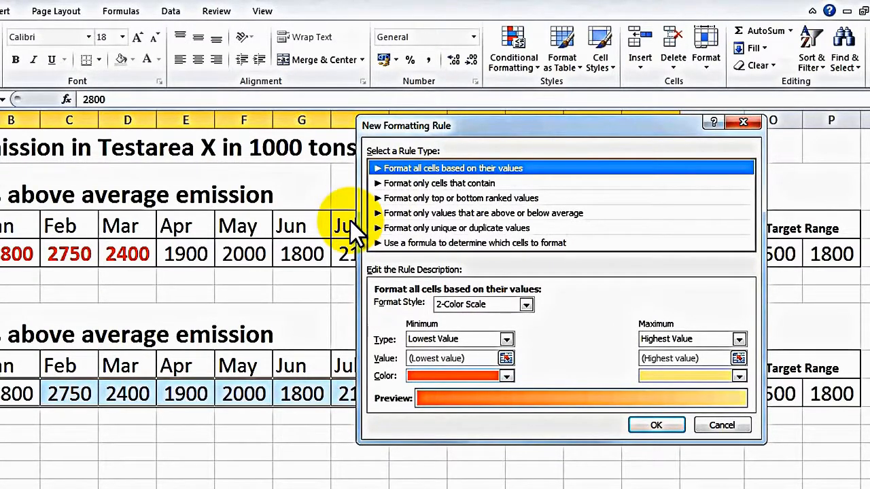
Define the rule to format only values that are above the average for the selected range
left_click(465, 212)
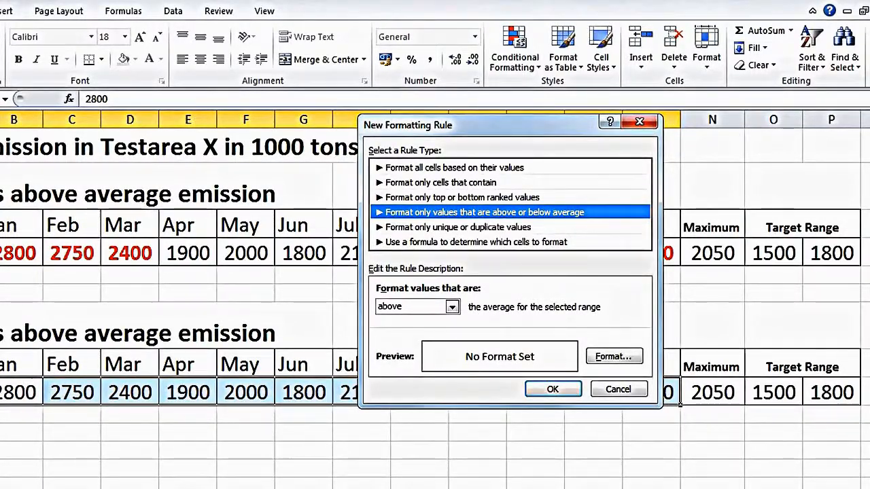
left_click(453, 307)
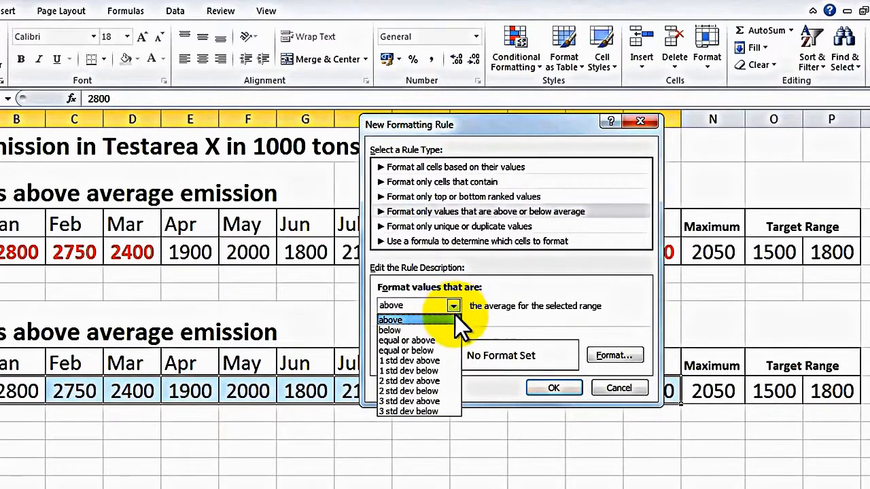
left_click(455, 318)
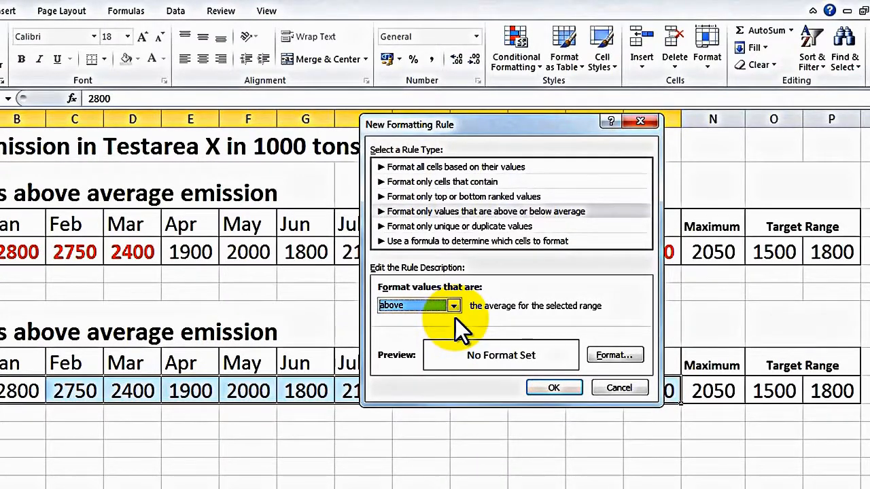
Give the above-average rule a standard red font colour with bold style and accept the format
left_click(620, 355)
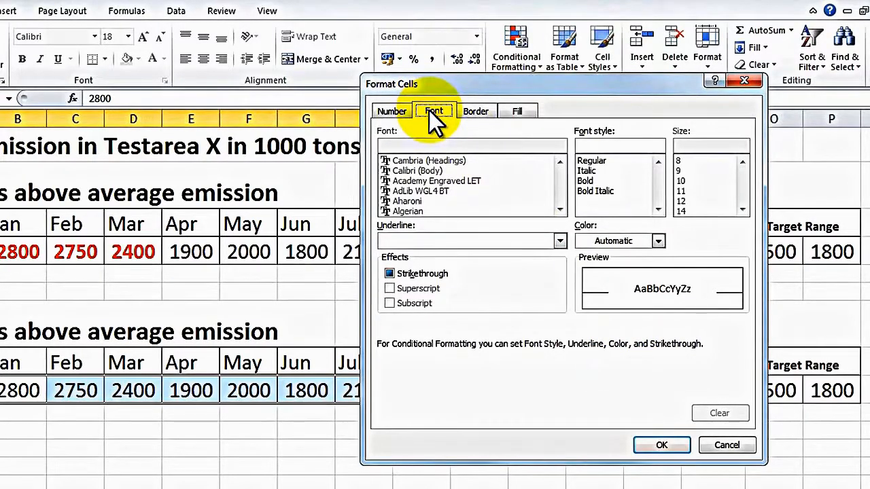
left_click(658, 241)
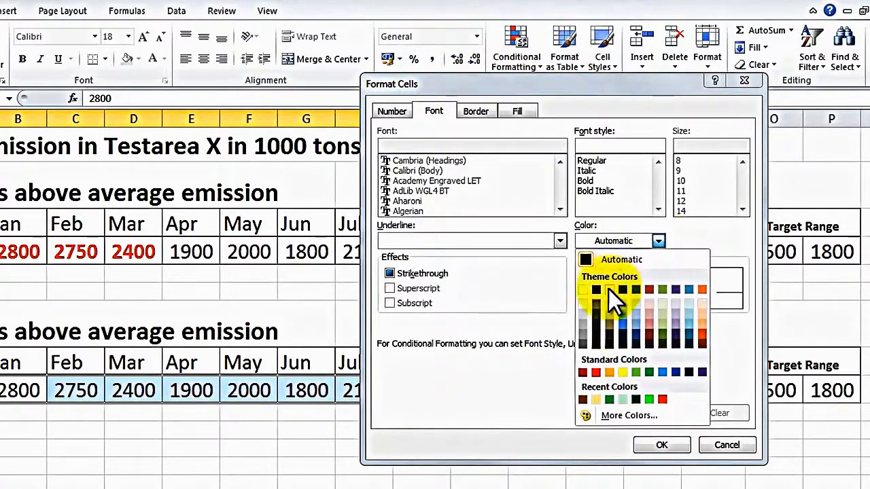
left_click(595, 373)
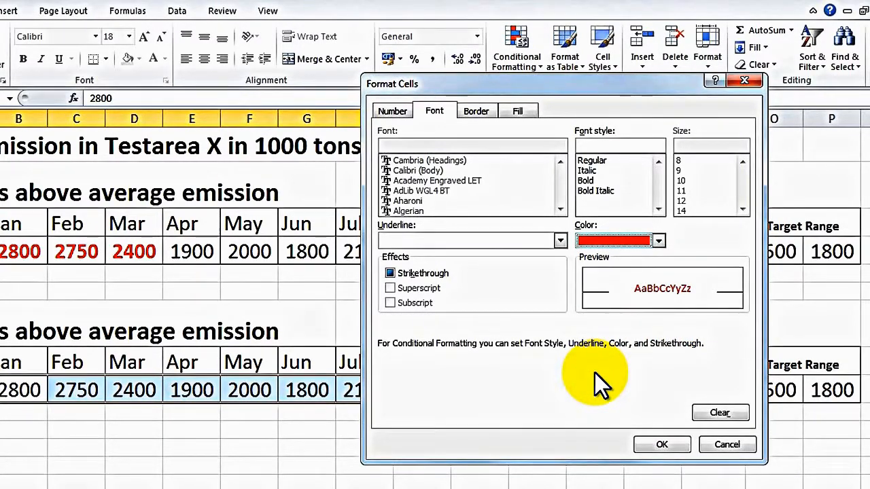
left_click(593, 181)
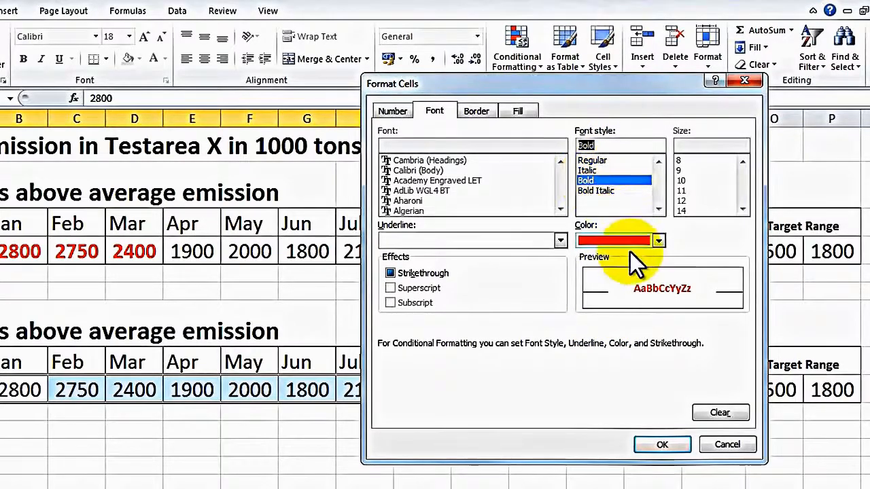
left_click(657, 445)
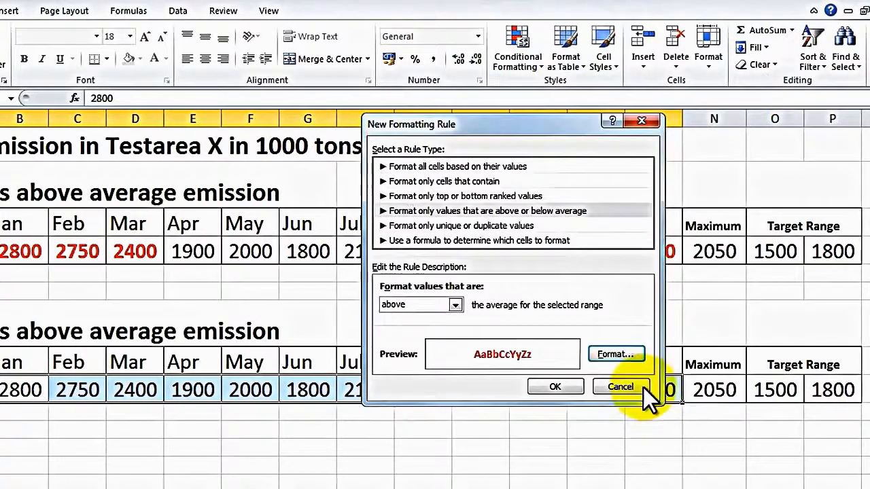
Accept the above-average rule, apply it to B9:M9 through the rules manager, and deselect the range
left_click(551, 380)
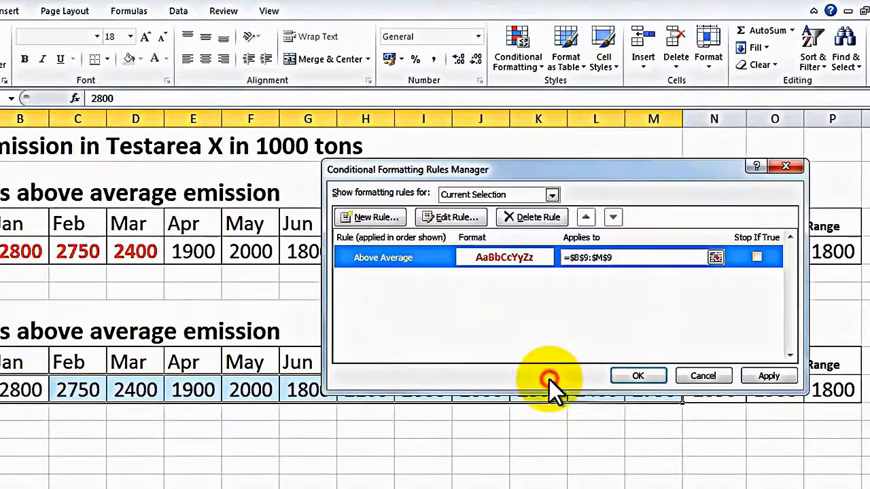
left_click(640, 375)
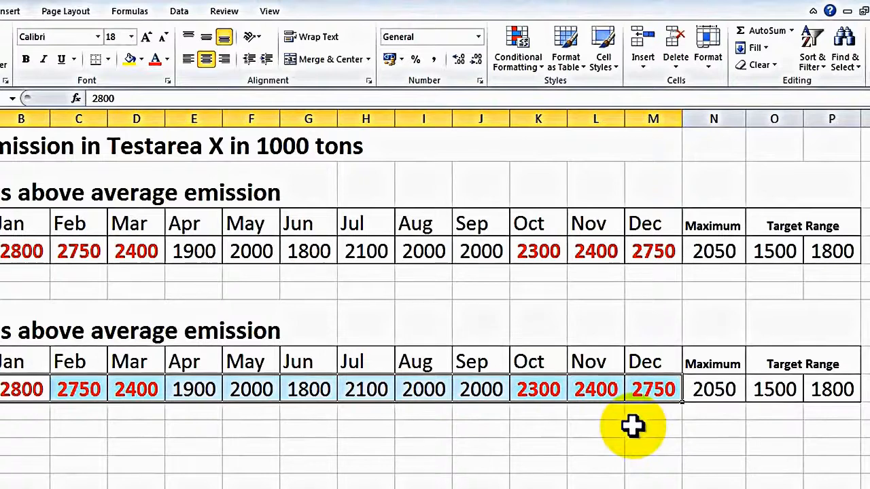
left_click(307, 453)
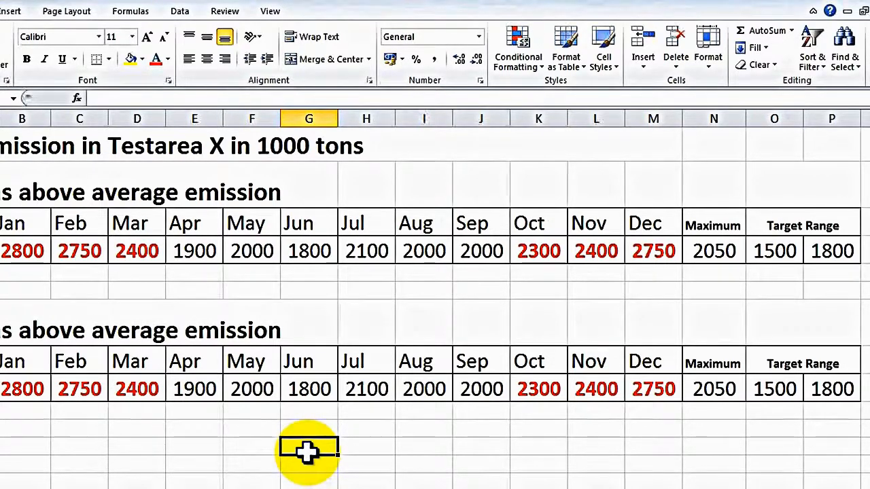
Change the June value in the lower table to 6000 to test the above-average rule
left_click(306, 389)
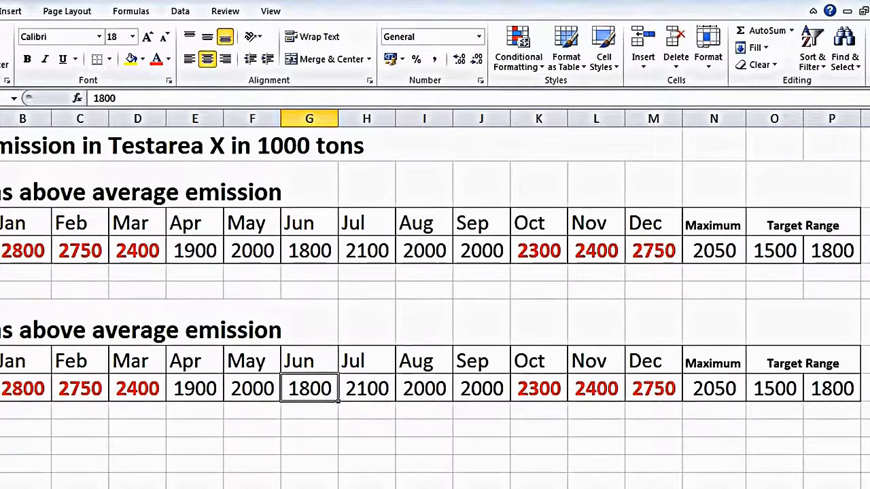
type("6000")
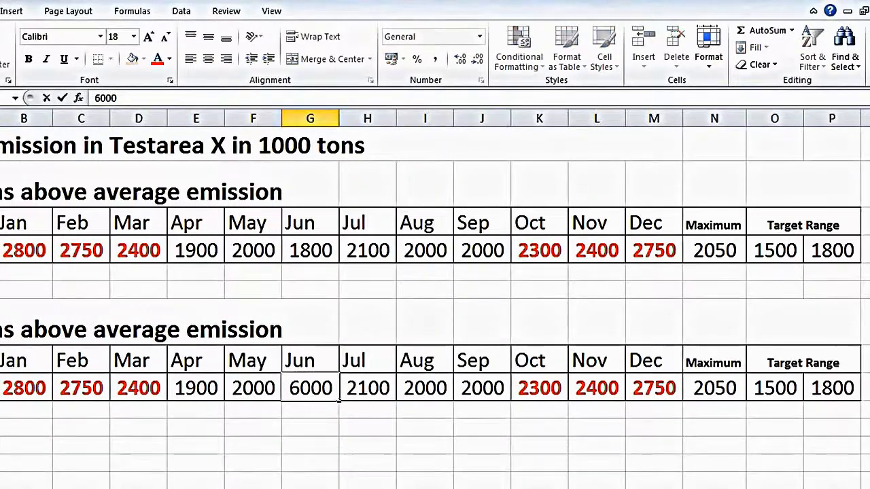
key("Return")
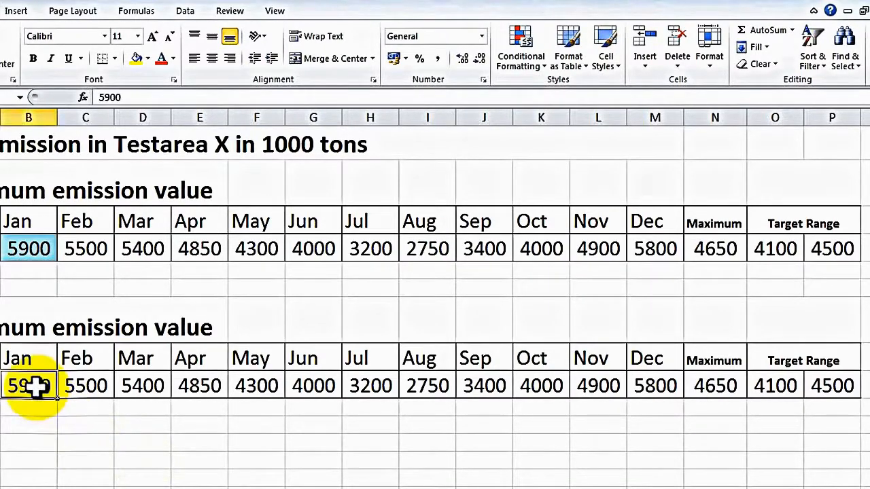
Start a new conditional formatting rule for B9:M9 on the Maximum sheet, keeping the monthly values uncovered
left_click_drag(35, 386, 645, 385)
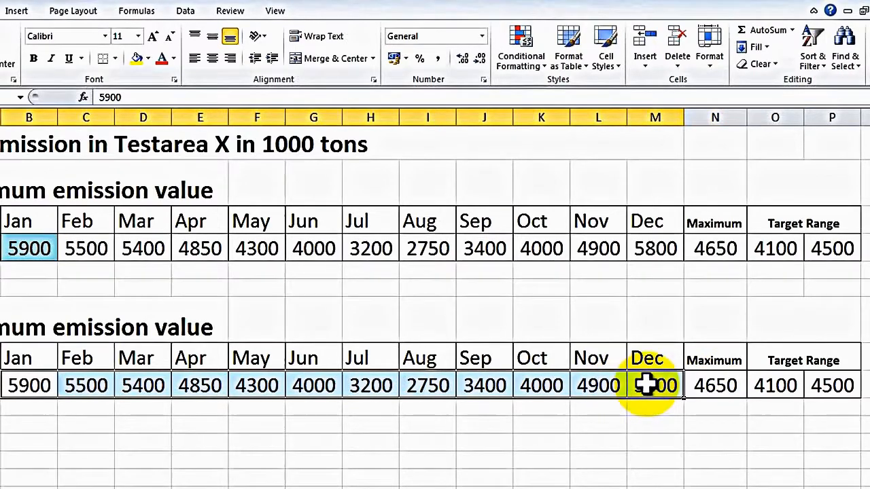
left_click(523, 55)
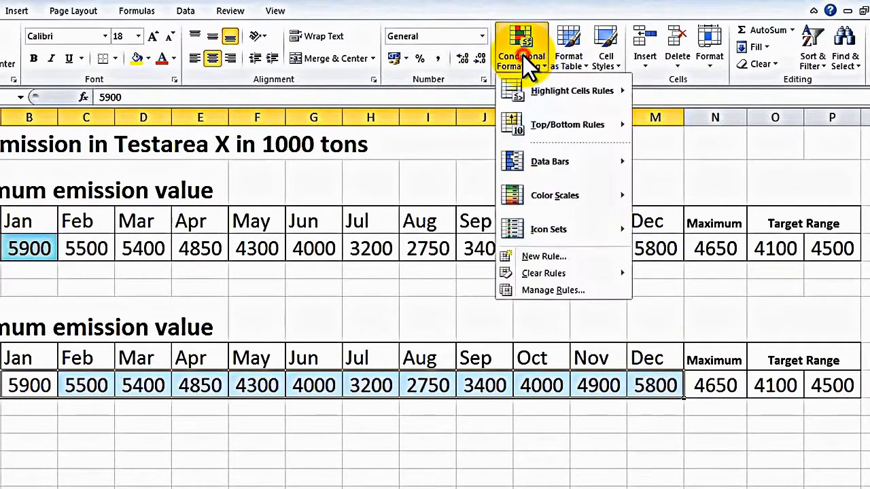
left_click(554, 290)
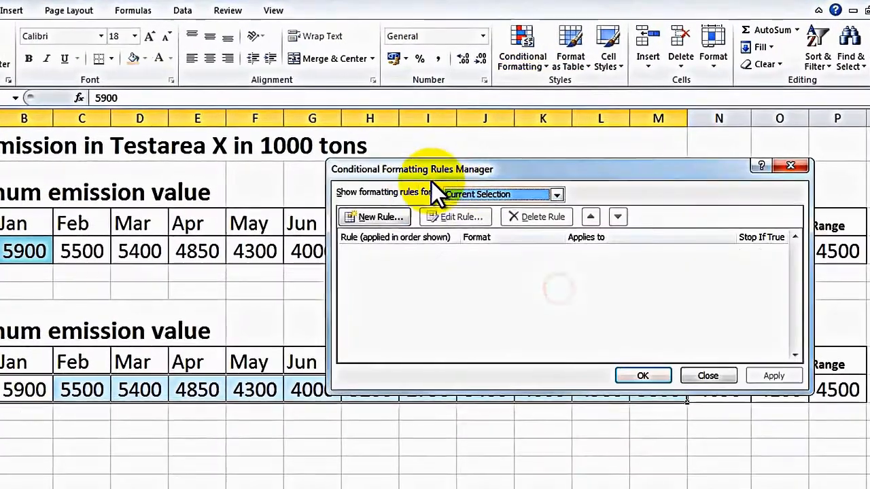
left_click(350, 217)
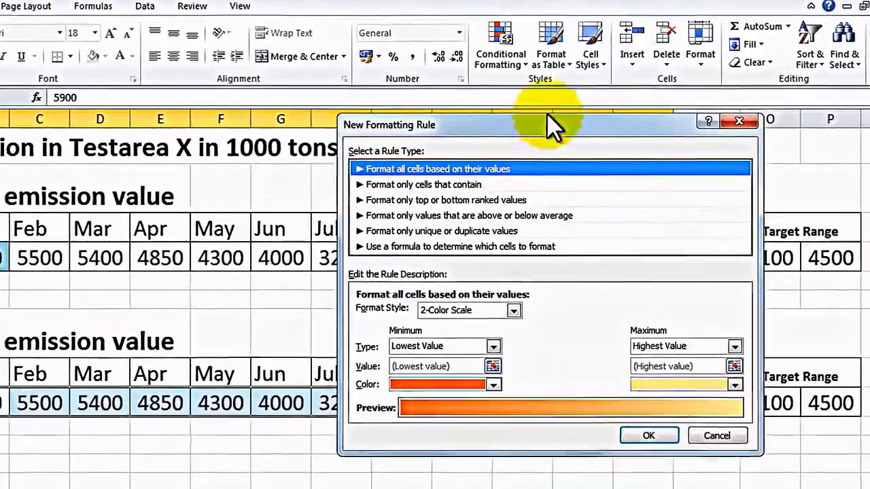
left_click_drag(548, 116, 398, 21)
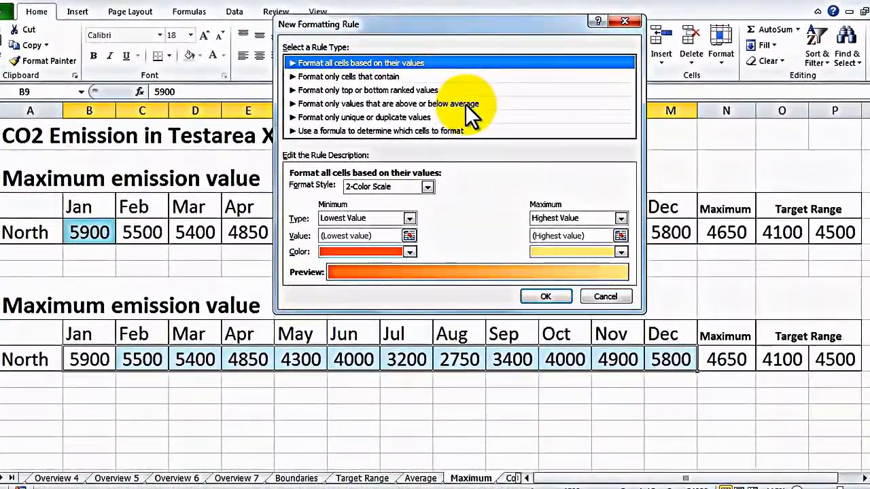
Define the rule to format only top-ranked values, with the rank set to Top 1
left_click(386, 90)
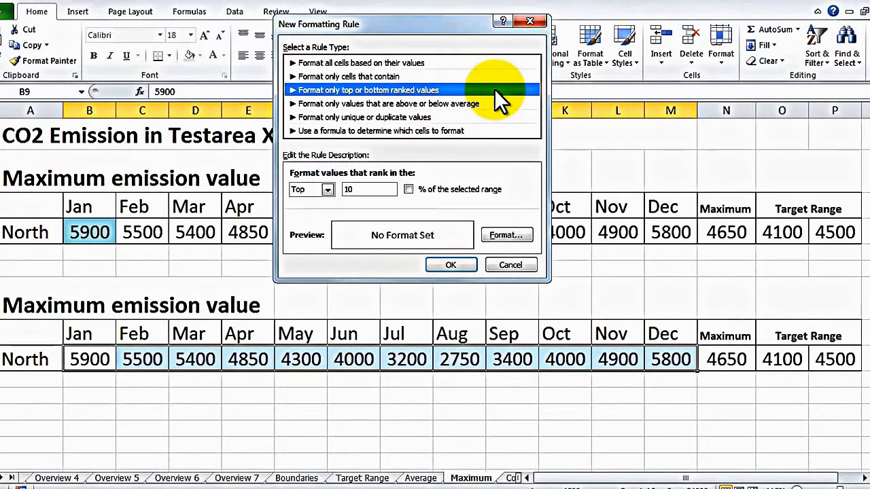
left_click(312, 188)
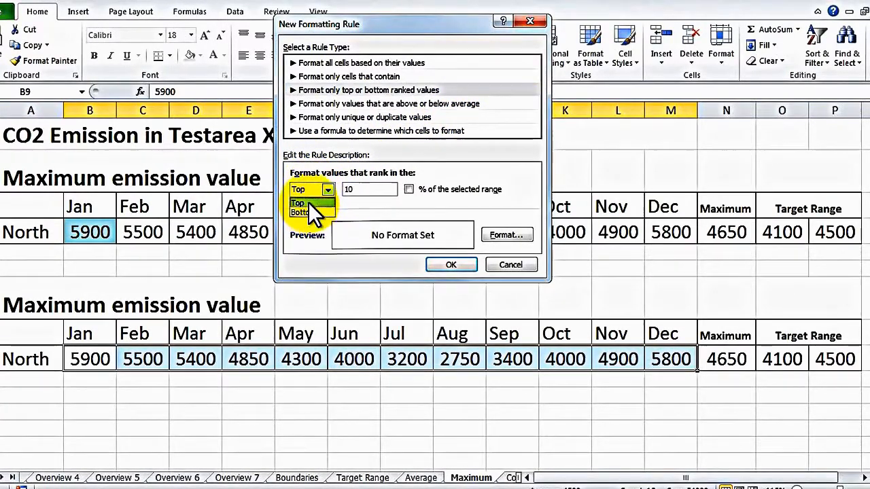
left_click(309, 202)
double_click(357, 189)
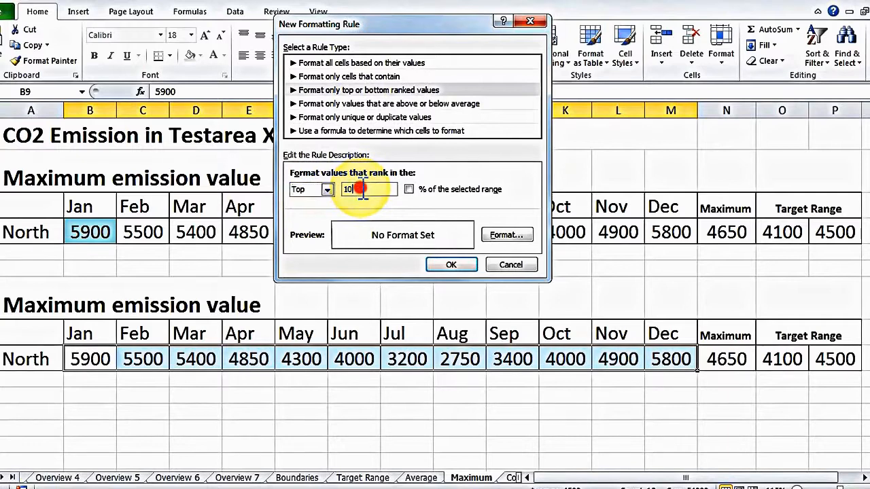
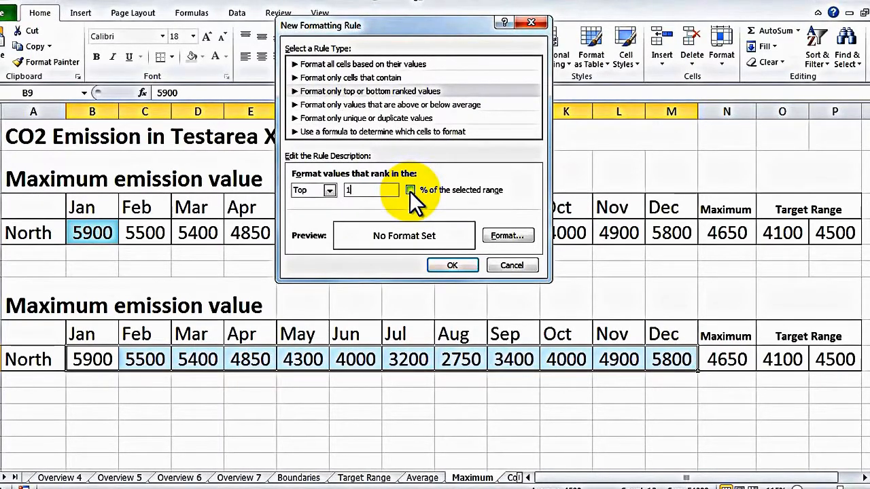
Give the Top 1 rule a light blue theme colour fill and accept the format
left_click(519, 235)
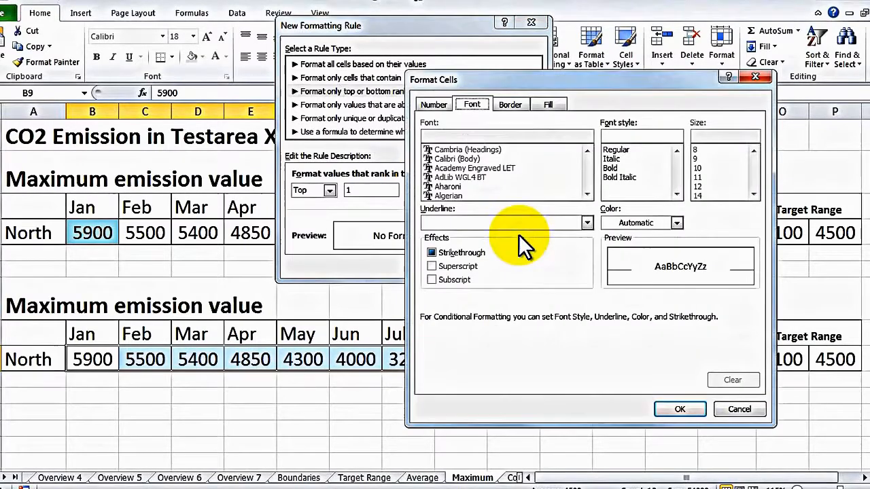
left_click(548, 105)
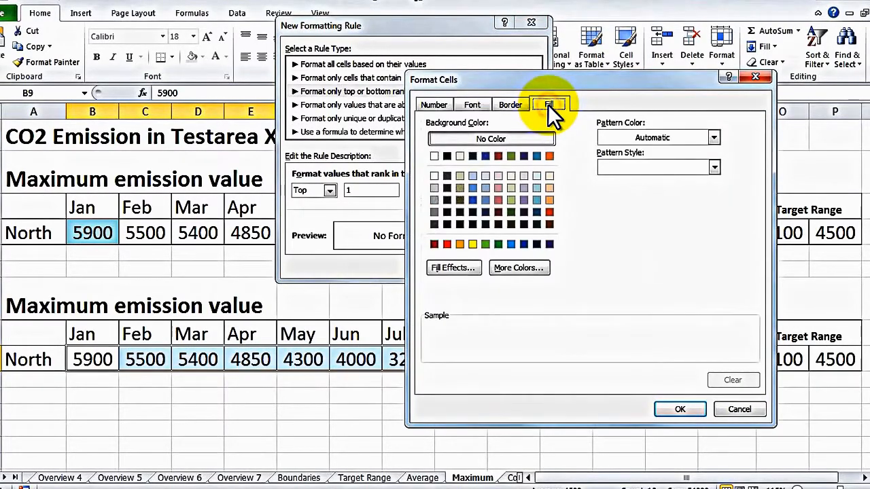
left_click(537, 199)
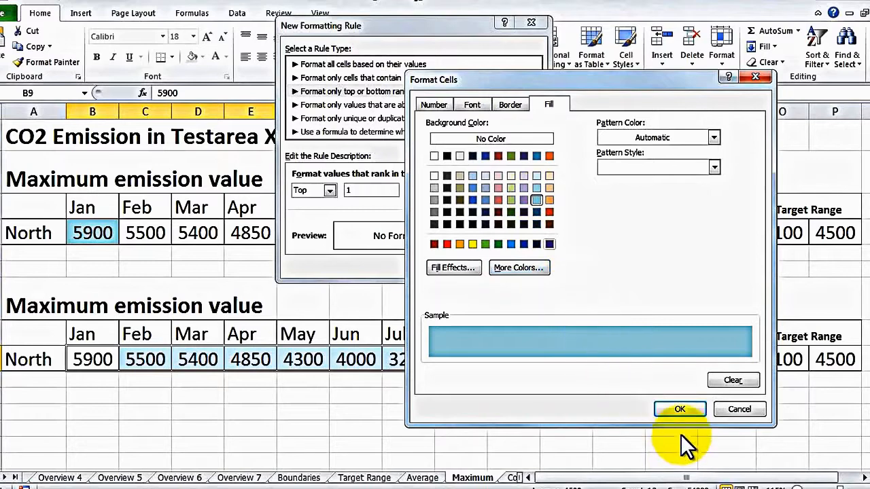
left_click(676, 410)
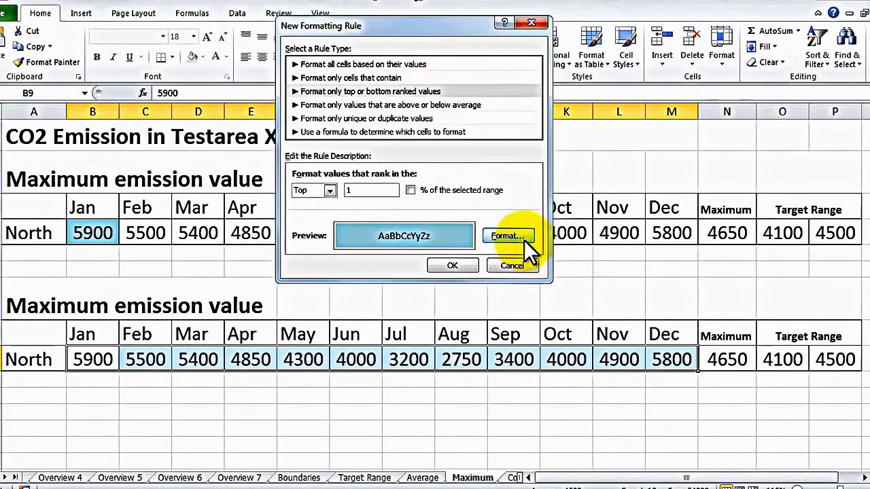
Accept the Top 1 rule and apply it to B9:M9 on the Maximum sheet
left_click(450, 264)
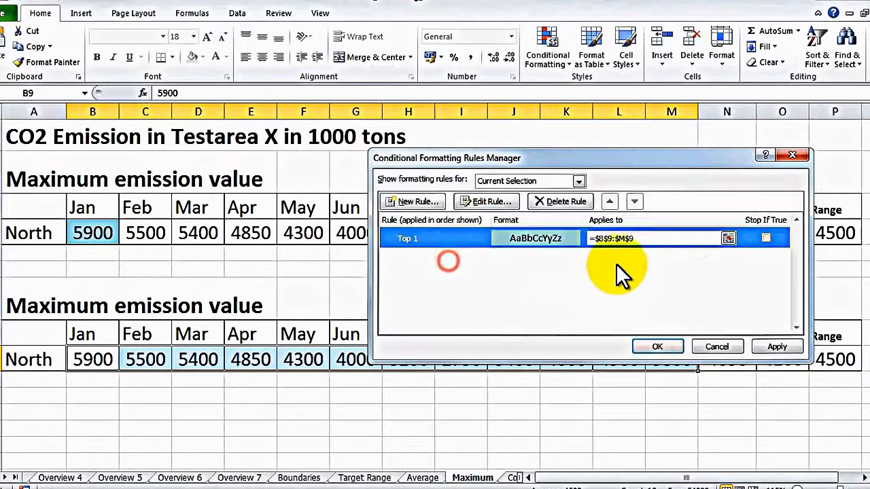
left_click(788, 348)
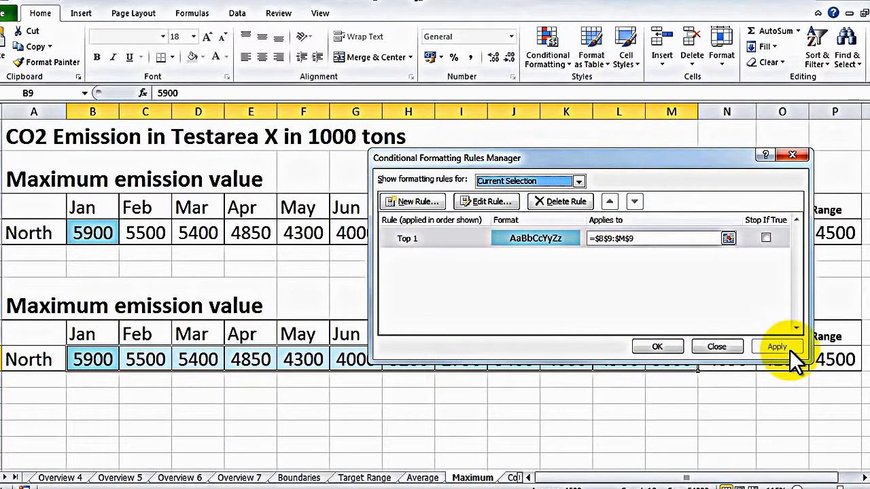
left_click(656, 347)
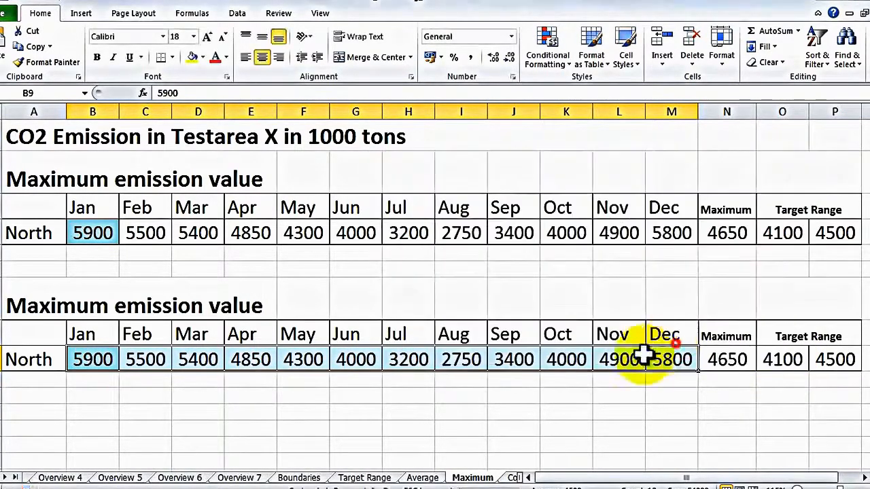
left_click(259, 430)
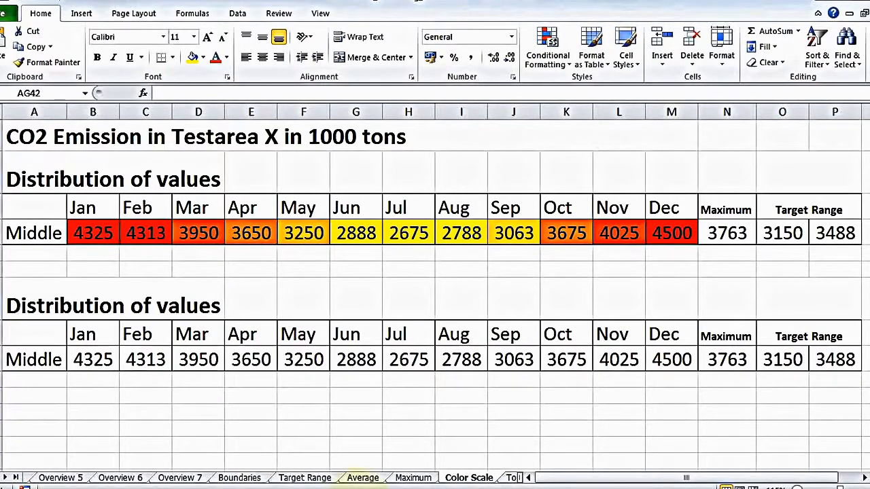
Start a new conditional formatting rule for the monthly values B9:M9 on the Color Scale sheet
left_click_drag(101, 361, 651, 366)
left_click(555, 44)
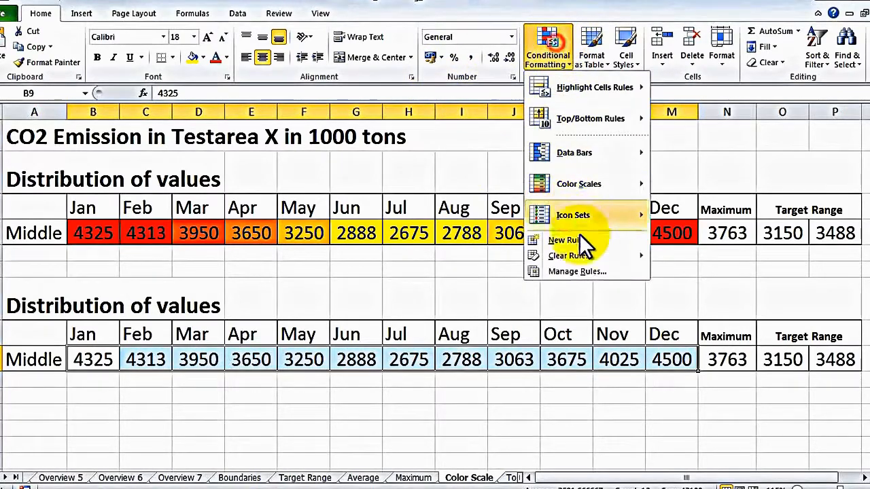
left_click(586, 273)
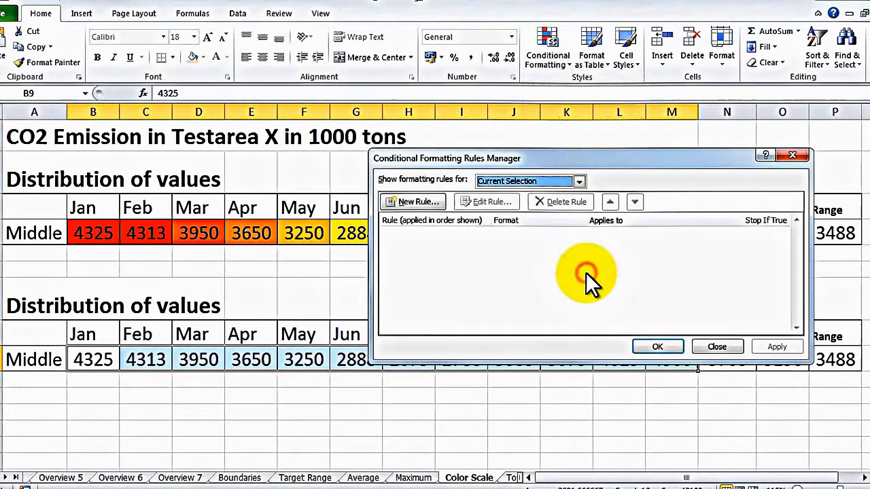
left_click(410, 202)
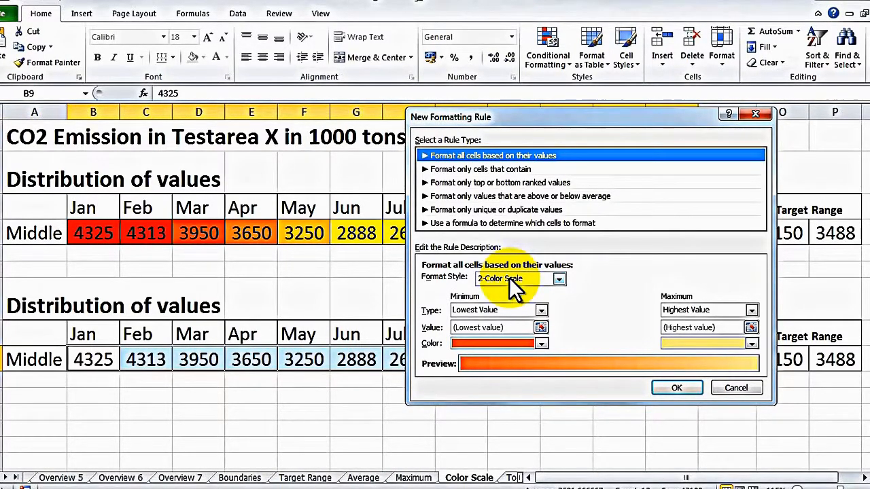
Set the 2-Color Scale to yellow for the lowest value and red for the highest, and apply the rule to the monthly values
left_click(541, 344)
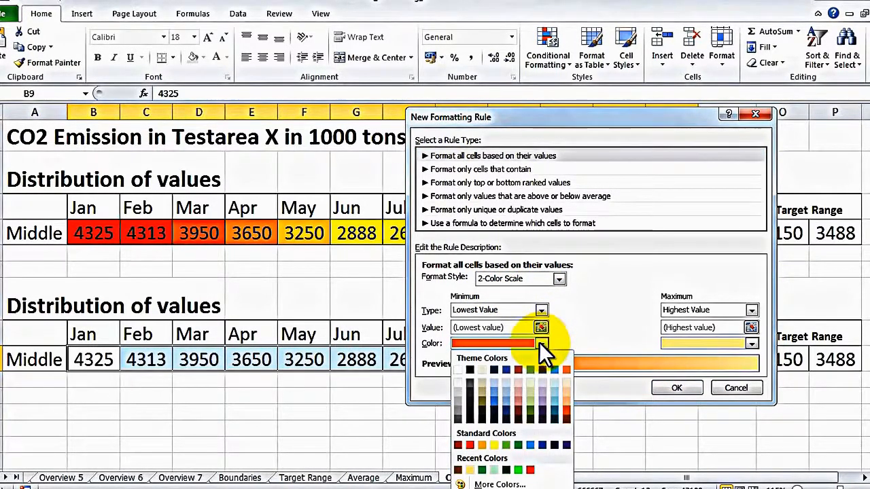
left_click(492, 443)
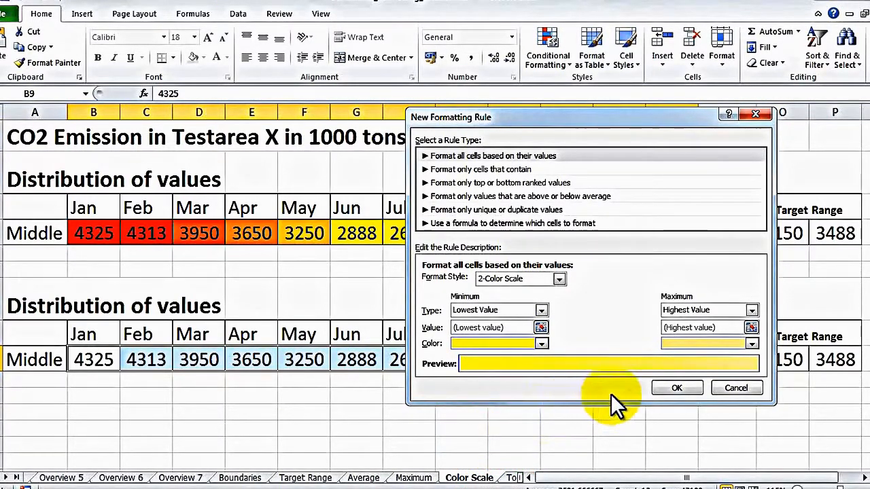
left_click(751, 344)
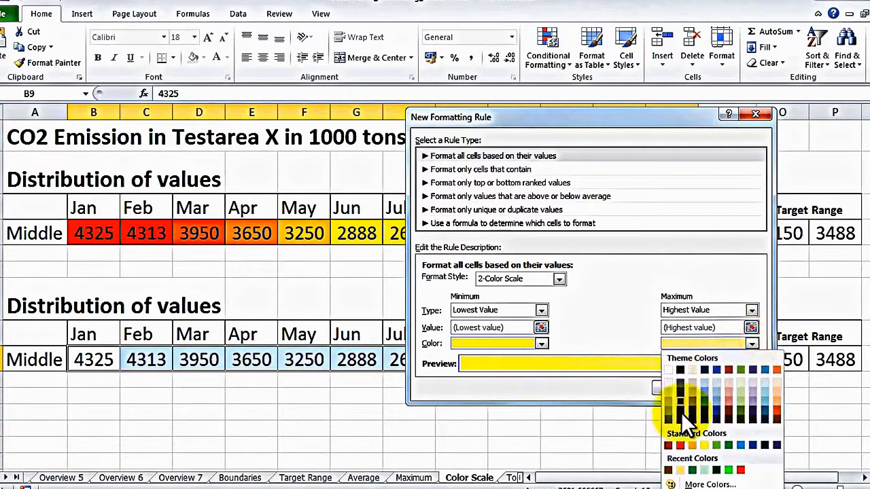
left_click(678, 444)
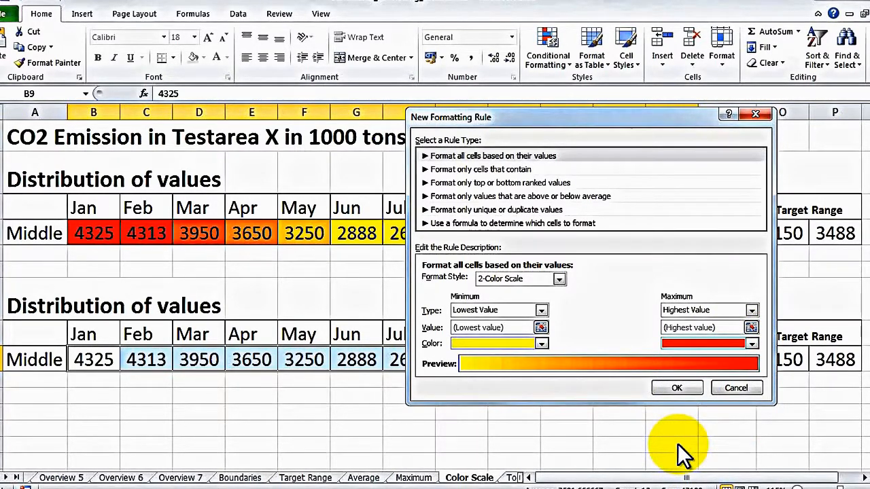
left_click(678, 388)
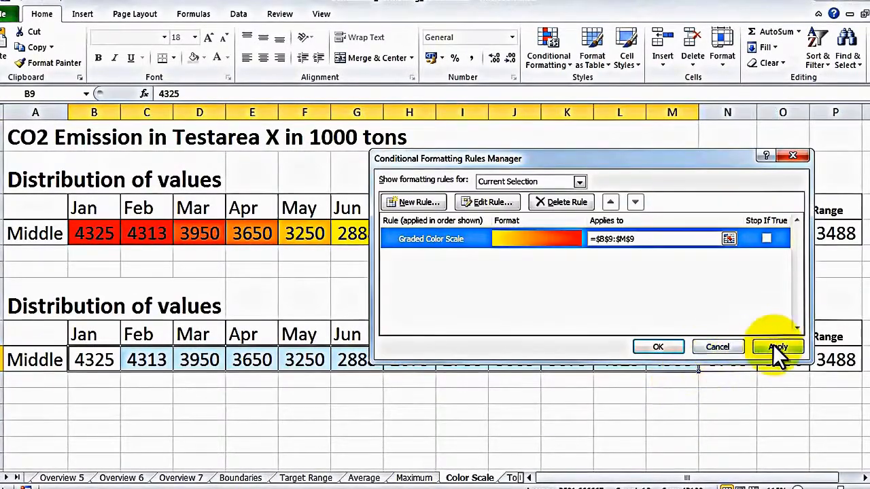
left_click(656, 347)
left_click(394, 413)
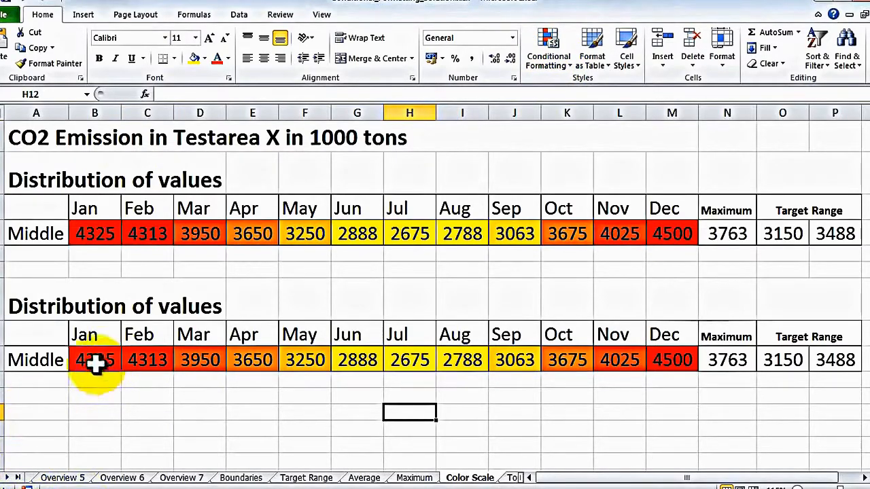
Edit the graded color scale rule for B9:M9 so its minimum is of type Number with value 1000
left_click_drag(93, 361, 690, 358)
left_click(545, 42)
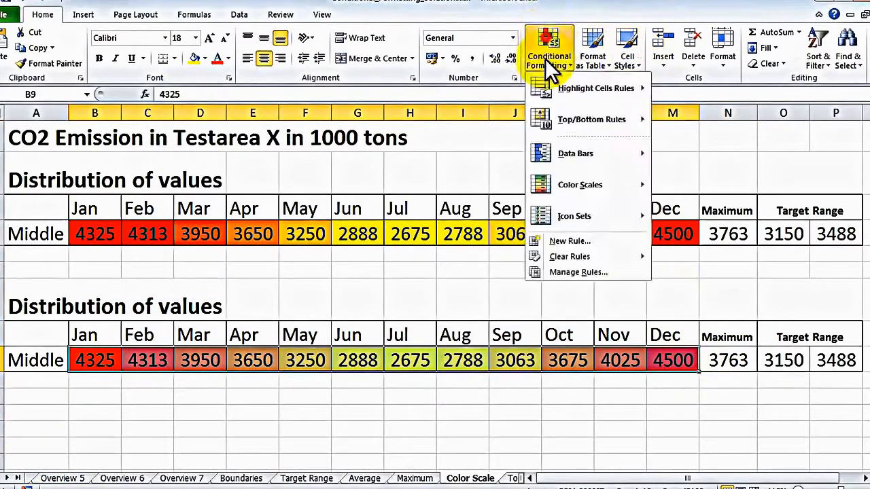
left_click(565, 271)
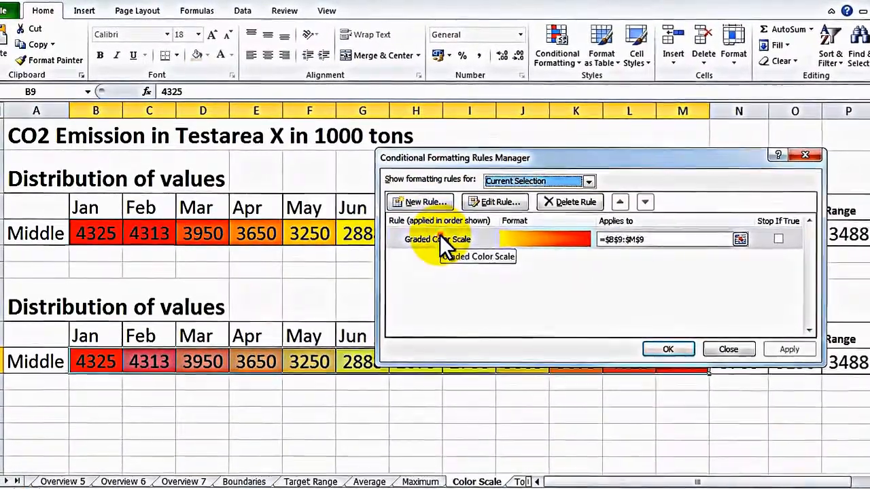
double_click(438, 235)
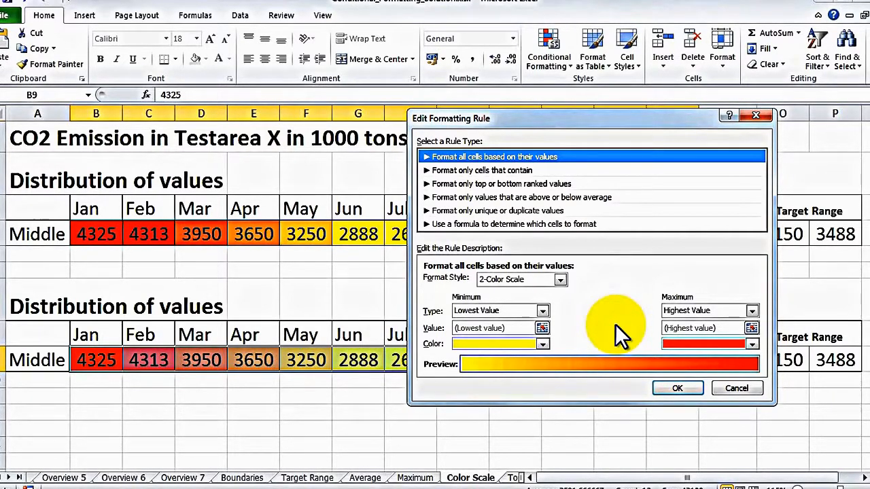
left_click(542, 311)
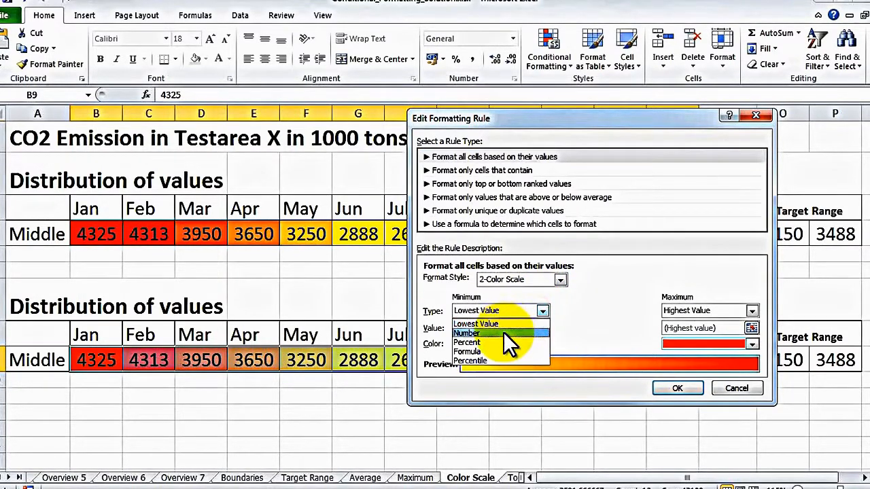
left_click(503, 333)
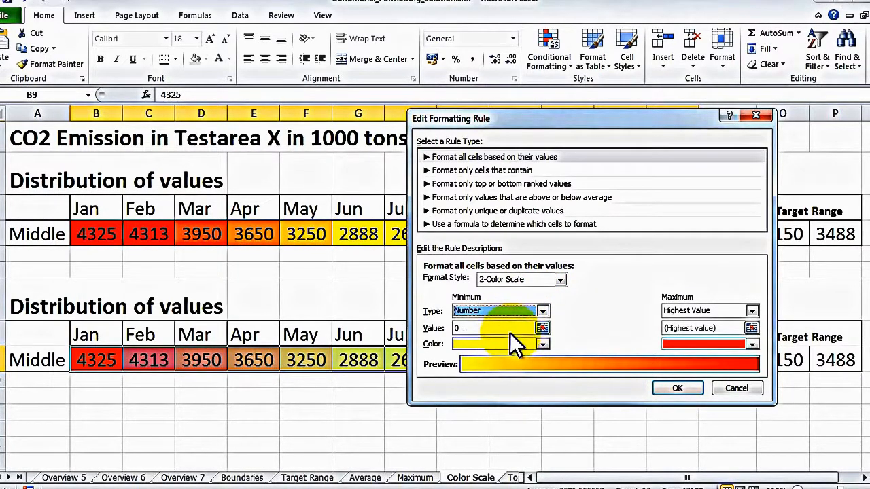
left_click(495, 329)
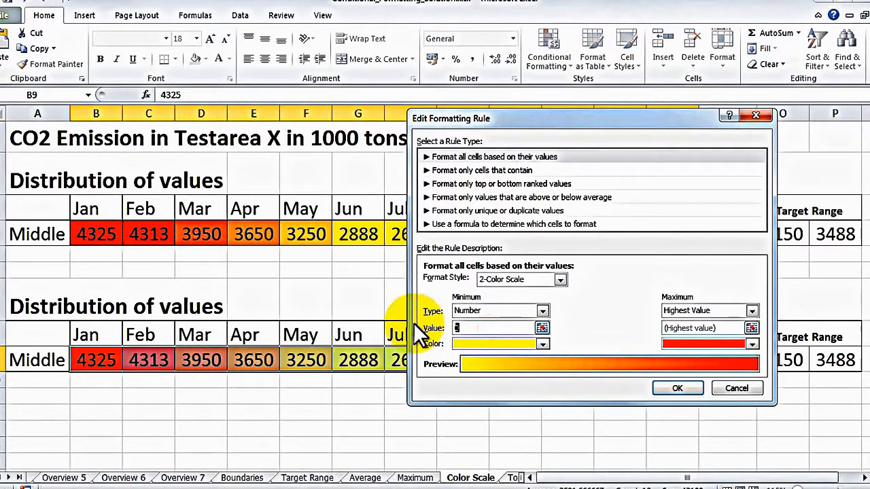
type("1000")
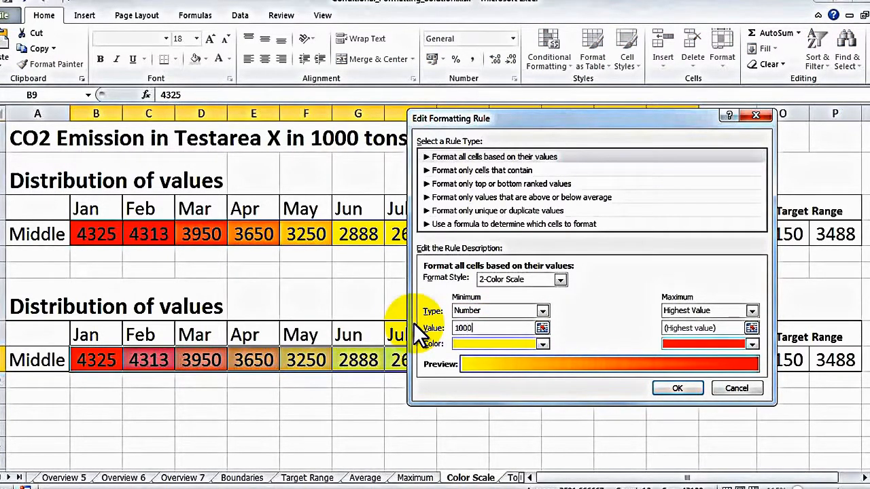
Set the color scale's maximum to type Number with value 5000 and apply the edited rule
left_click(714, 313)
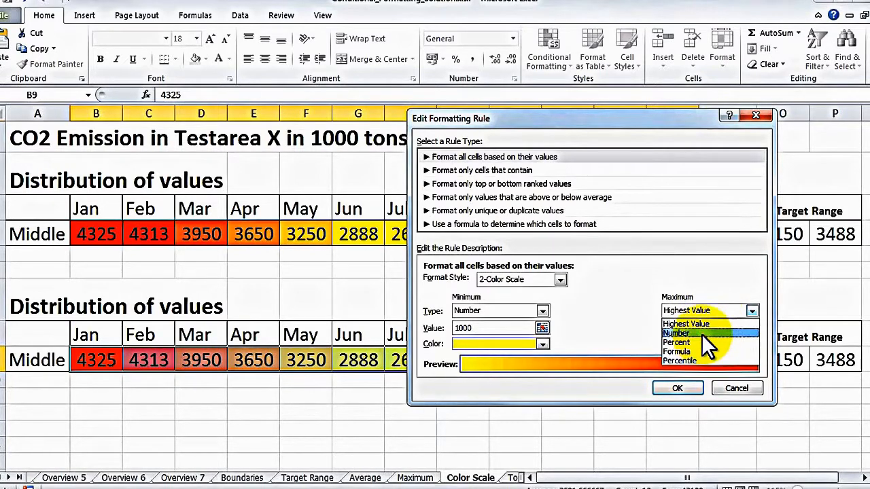
left_click(701, 333)
left_click(703, 331)
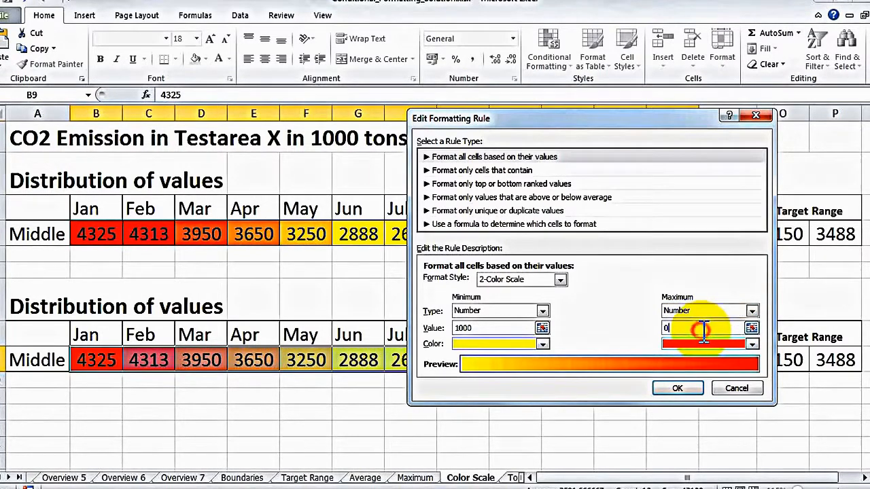
key("BackSpace")
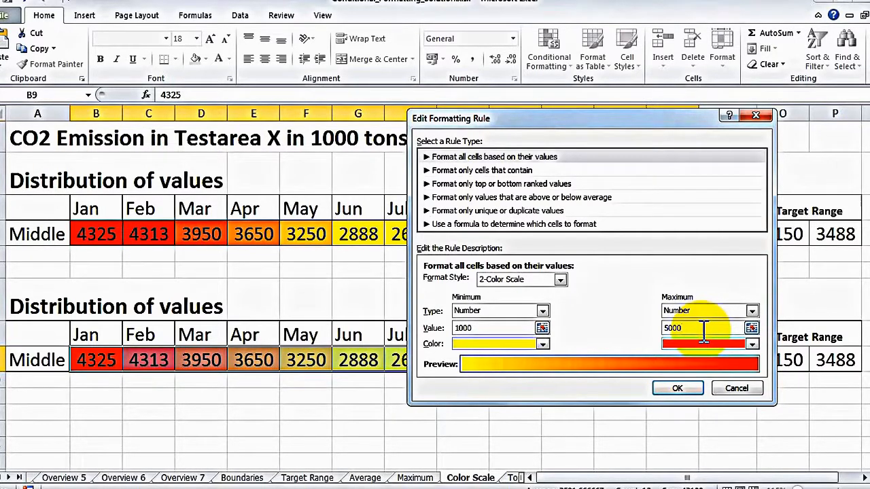
left_click(690, 389)
left_click(778, 347)
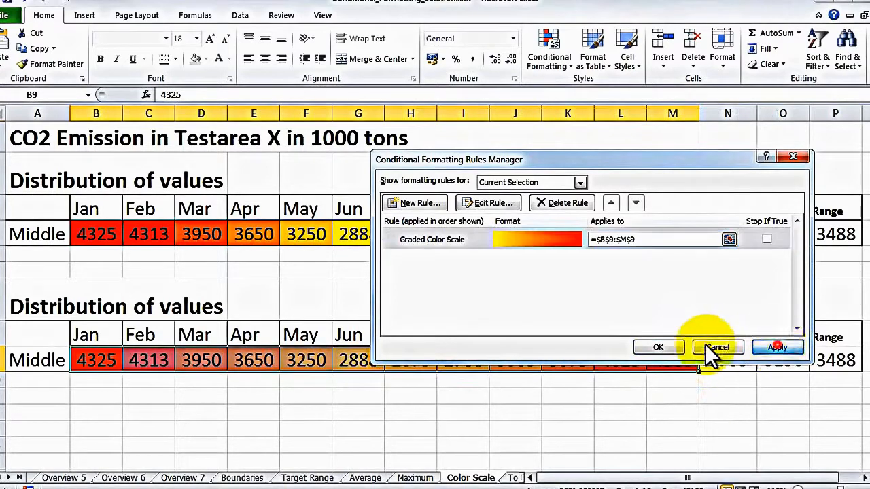
left_click(659, 348)
left_click(547, 406)
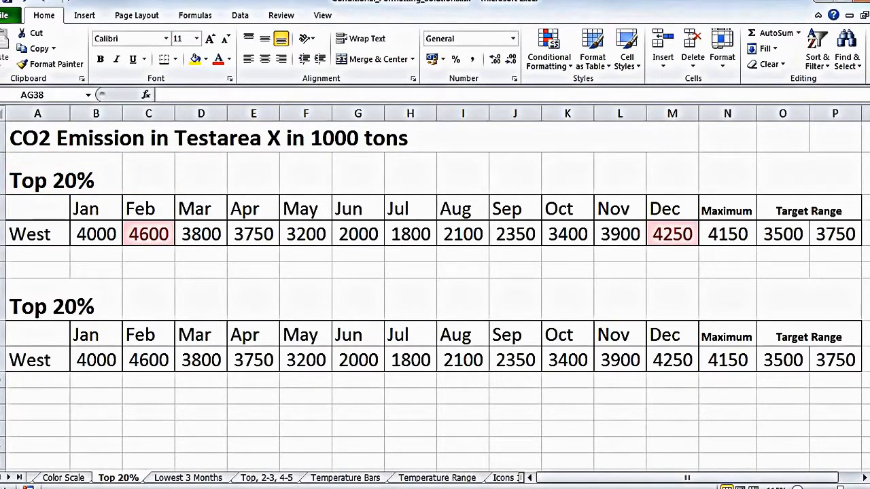
Create a rule for B9:M9 on the Top 20% sheet that formats values ranking in the top 20% of the selected range
left_click(102, 360)
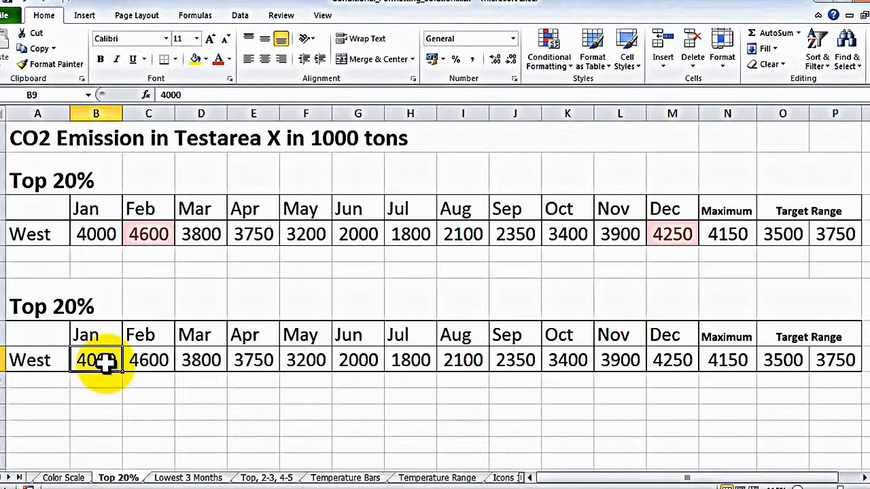
left_click_drag(102, 363, 651, 354)
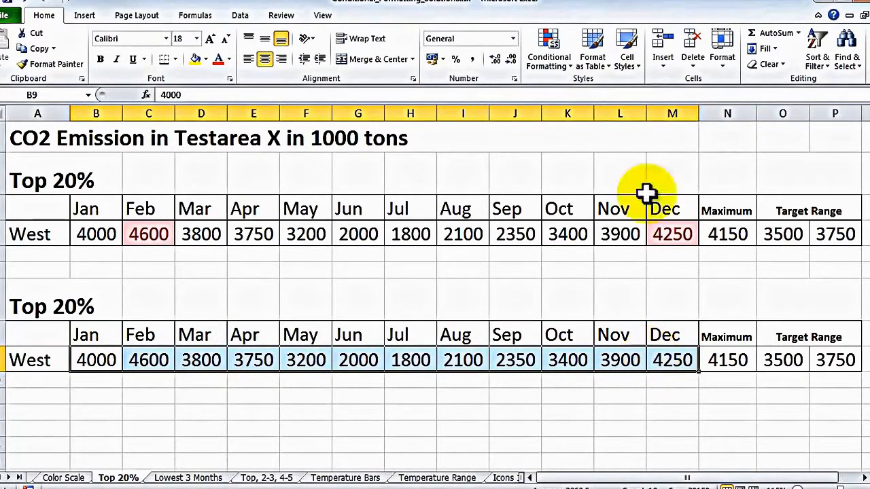
left_click(534, 48)
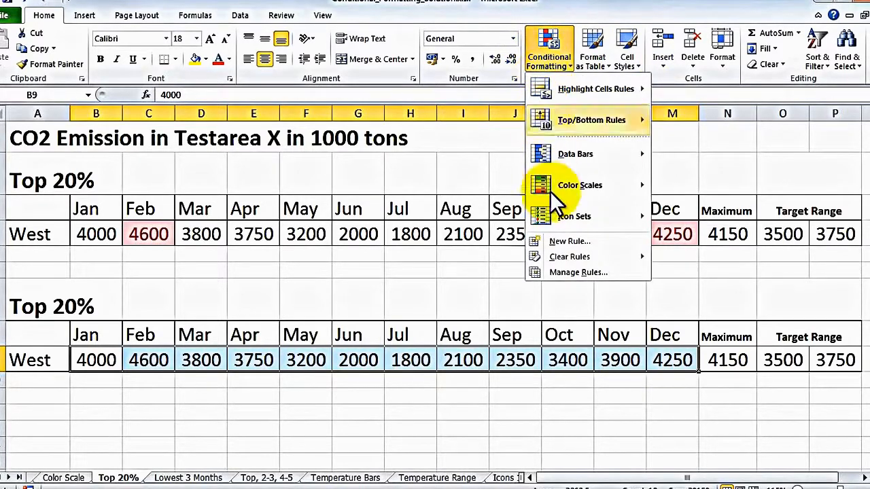
left_click(605, 239)
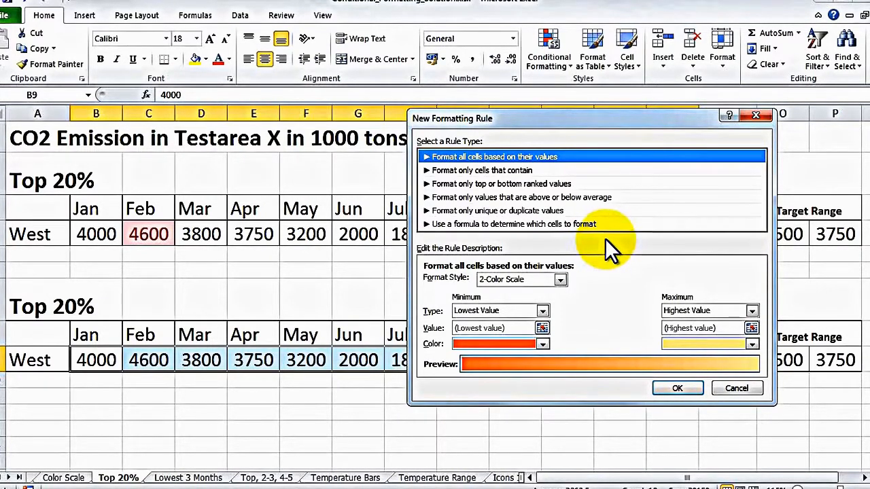
left_click(544, 185)
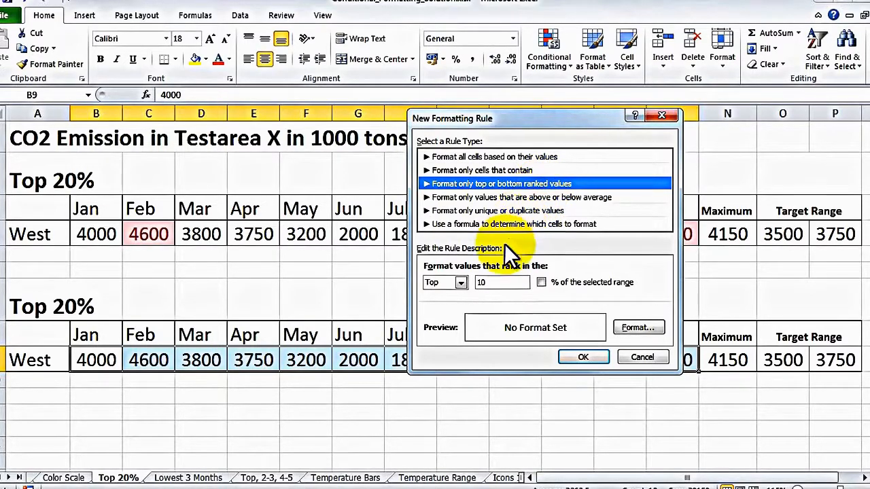
double_click(485, 282)
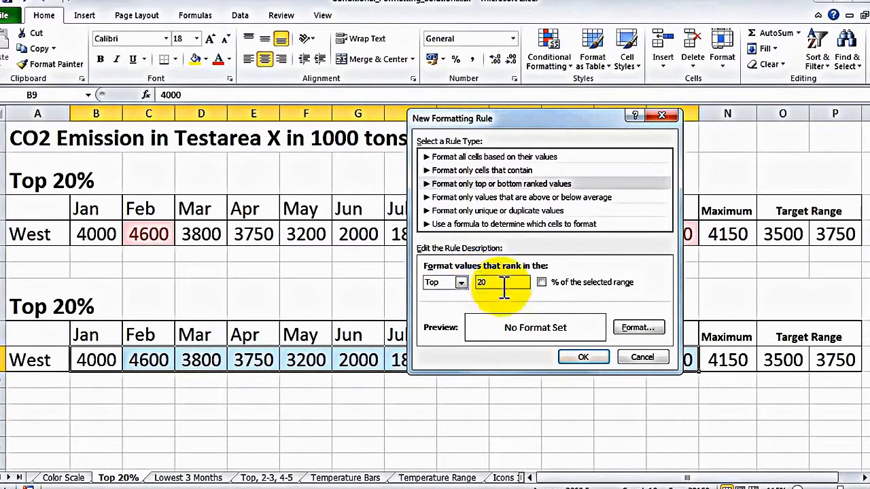
left_click(540, 282)
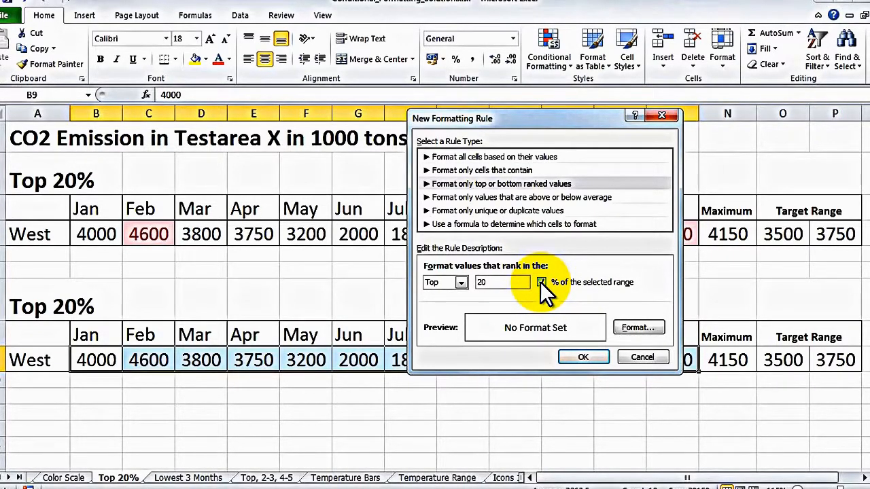
Give the top 20% rule a custom light red fill with RGB values 255, 199, 206
left_click(649, 325)
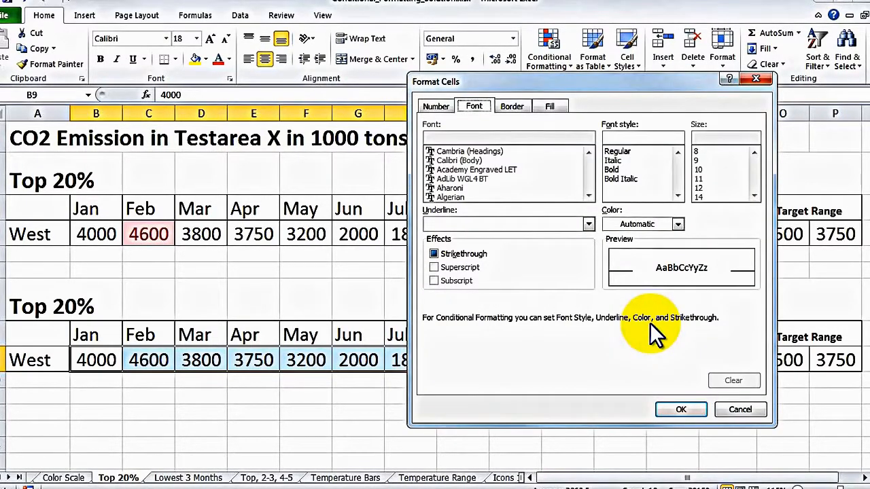
left_click(552, 107)
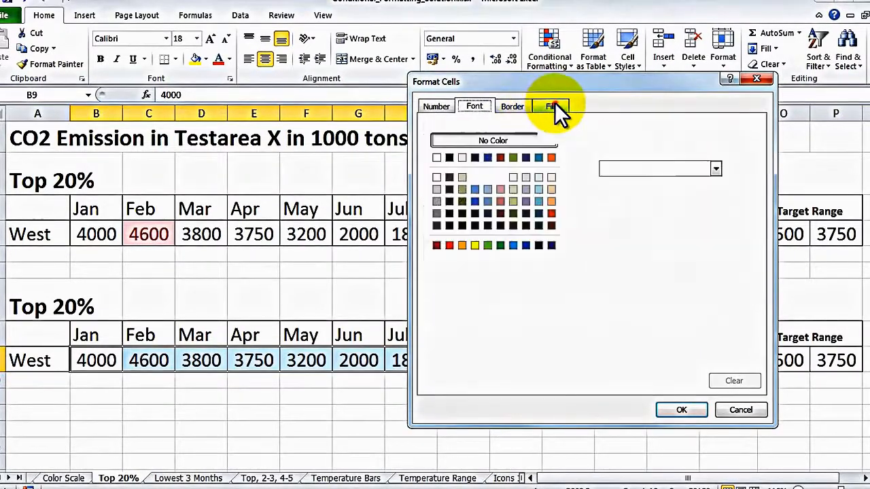
left_click(519, 268)
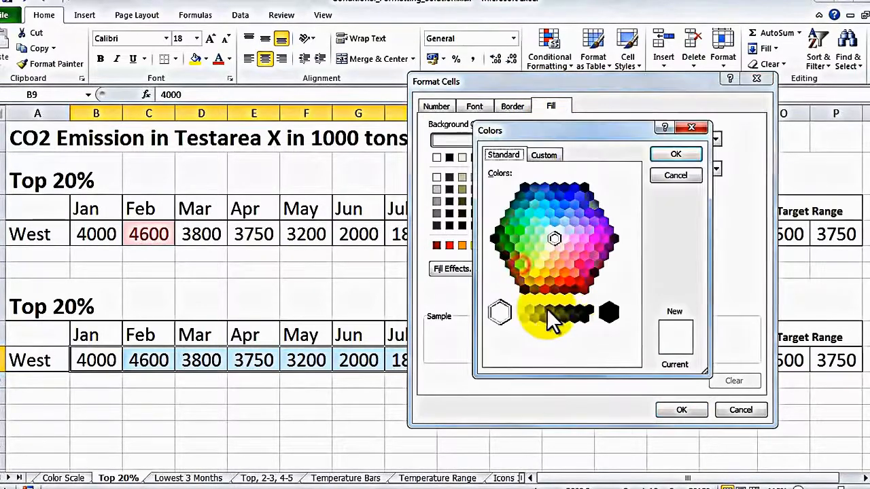
left_click(543, 156)
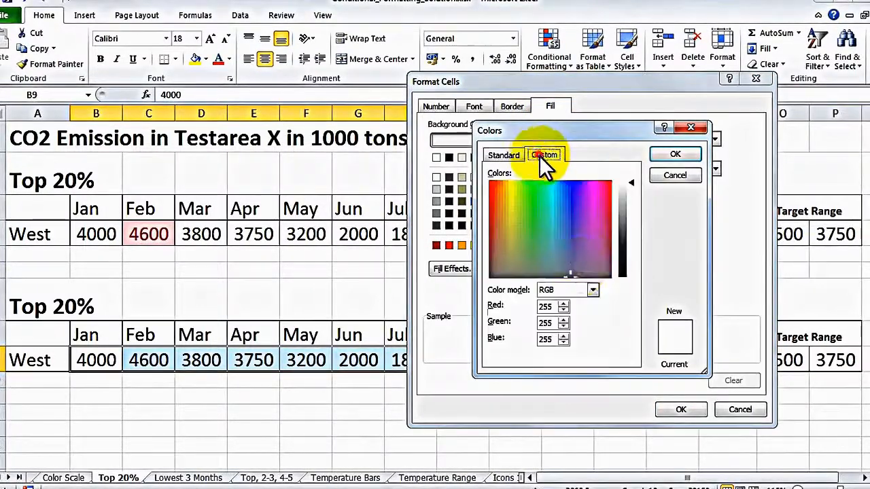
double_click(547, 306)
type("255")
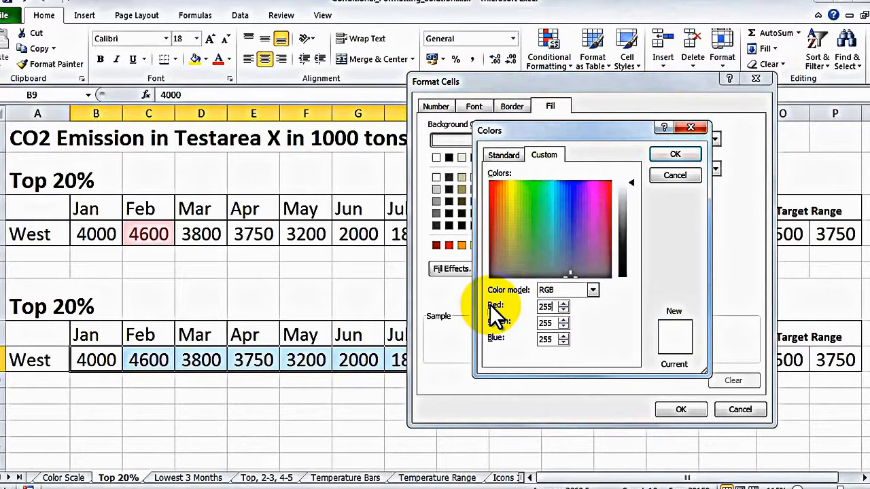
type("199")
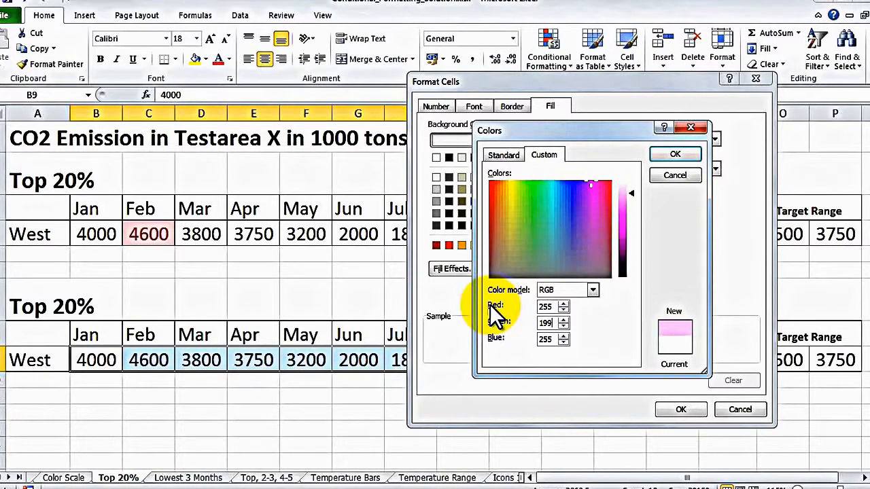
type("206")
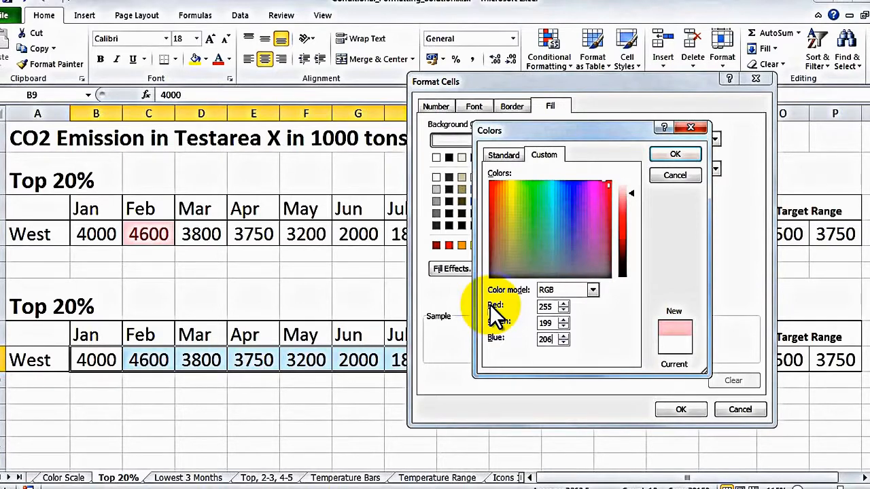
left_click(681, 154)
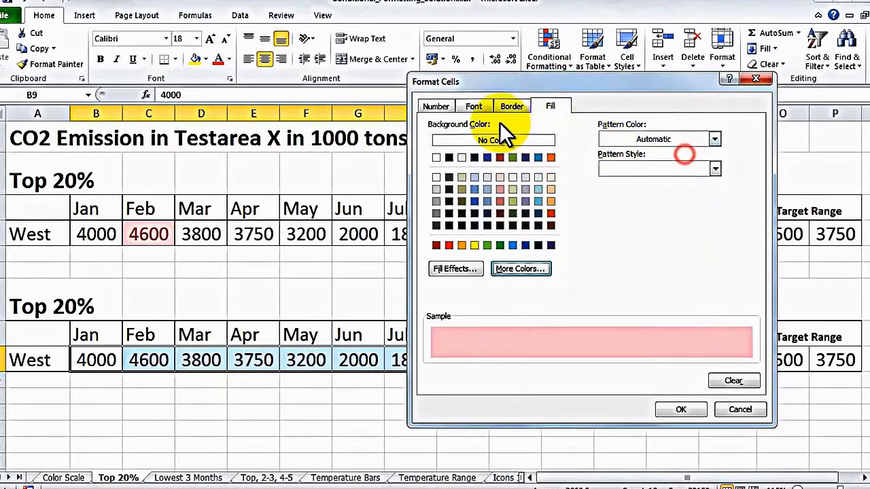
Set the top 20% rule's font color to standard red and apply the rule to B9:M9
left_click(482, 106)
left_click(646, 225)
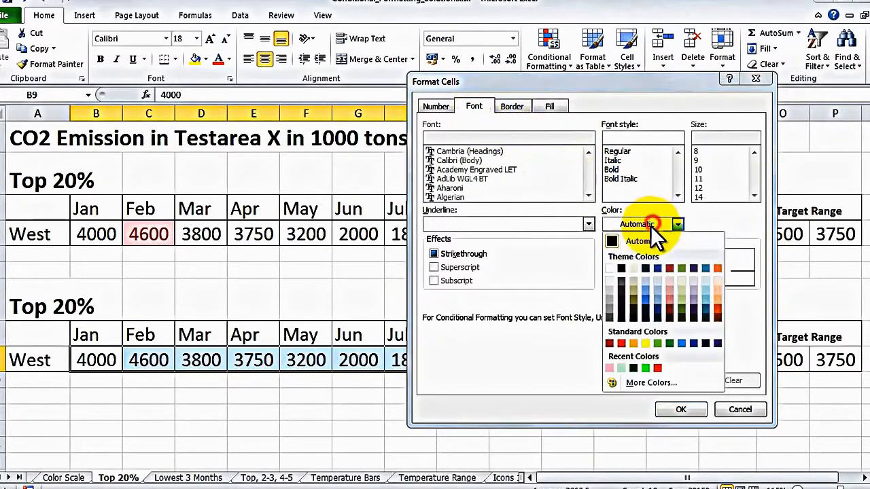
left_click(622, 343)
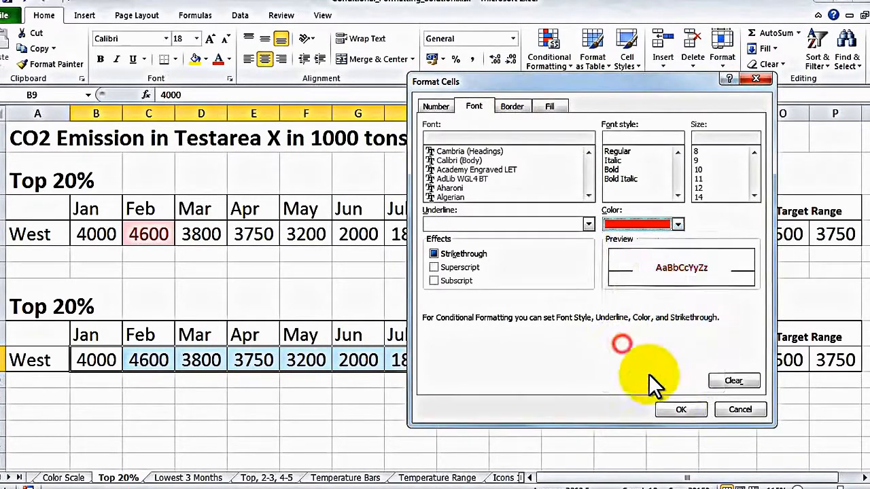
left_click(681, 409)
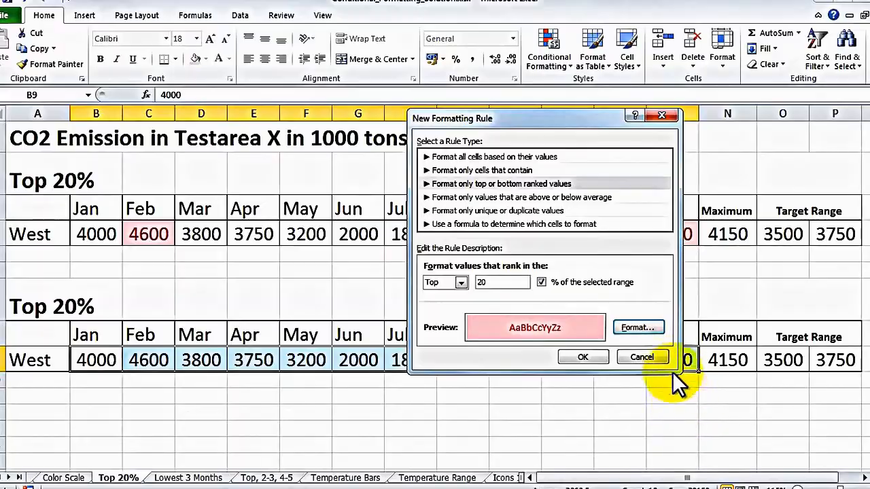
left_click(586, 358)
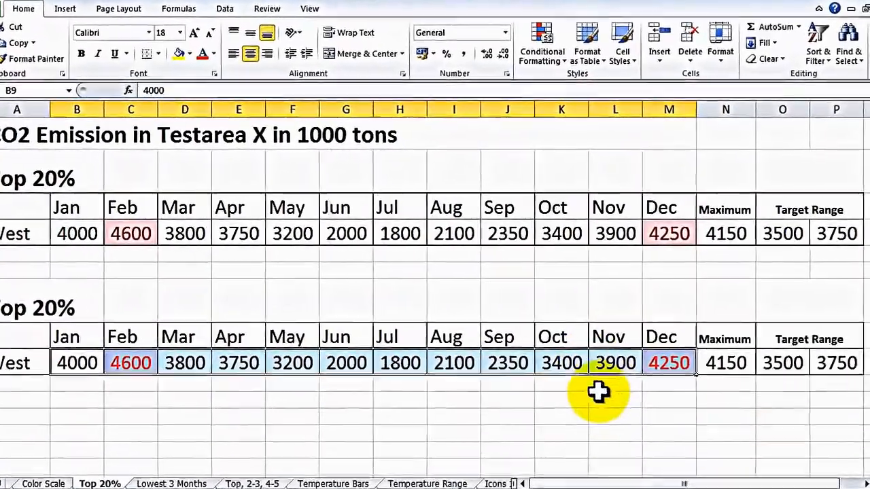
left_click(602, 386)
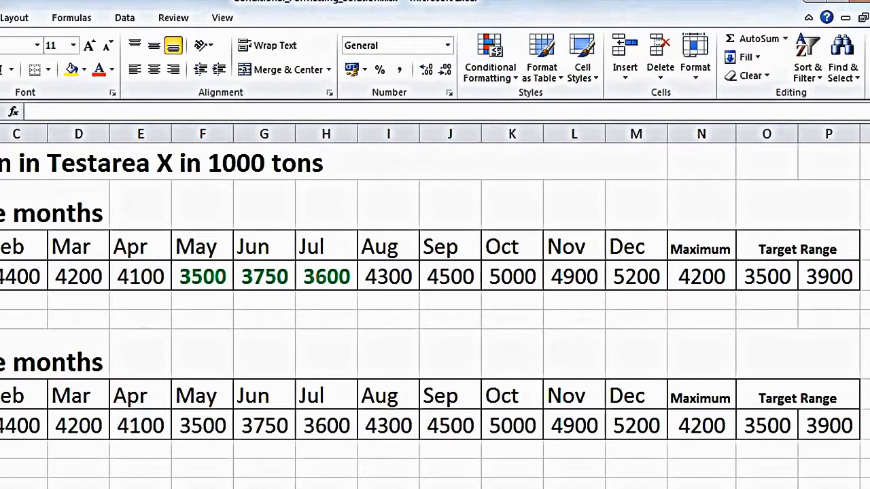
Create a rule for the lower table's January to December values on the Lowest 3 Months sheet that formats the bottom 3 ranked values
left_click_drag(28, 423, 641, 418)
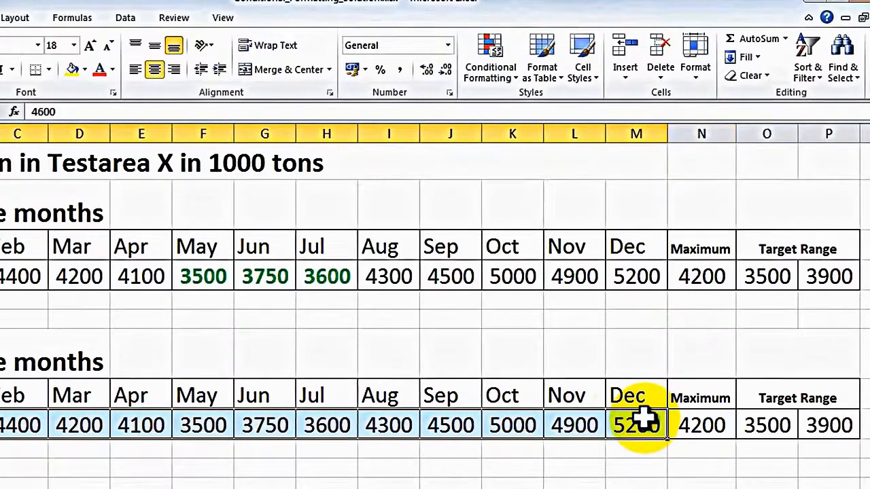
left_click(488, 47)
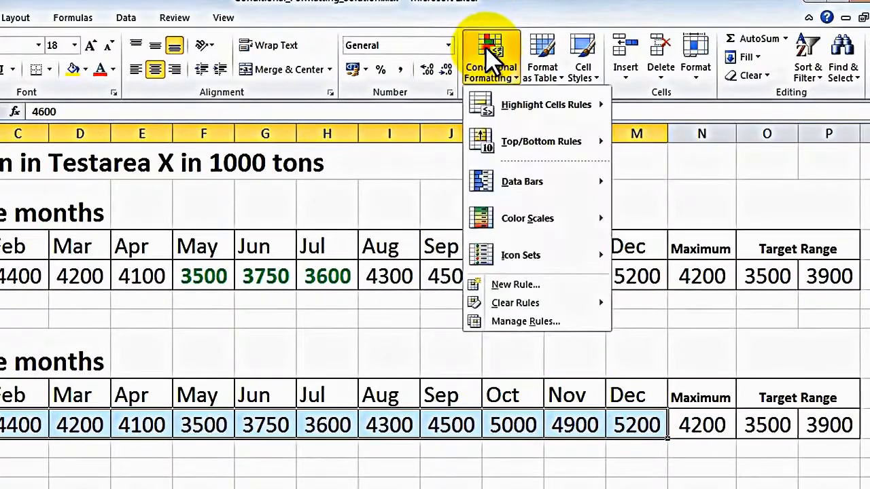
left_click(506, 285)
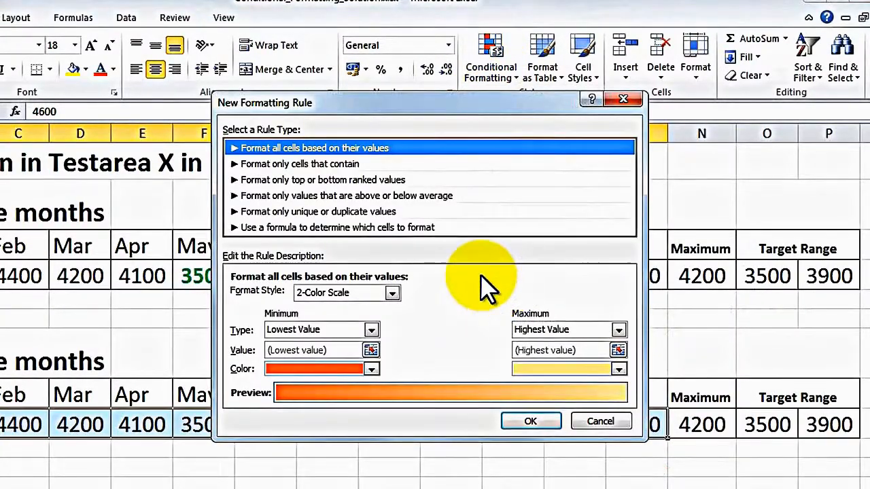
left_click(276, 181)
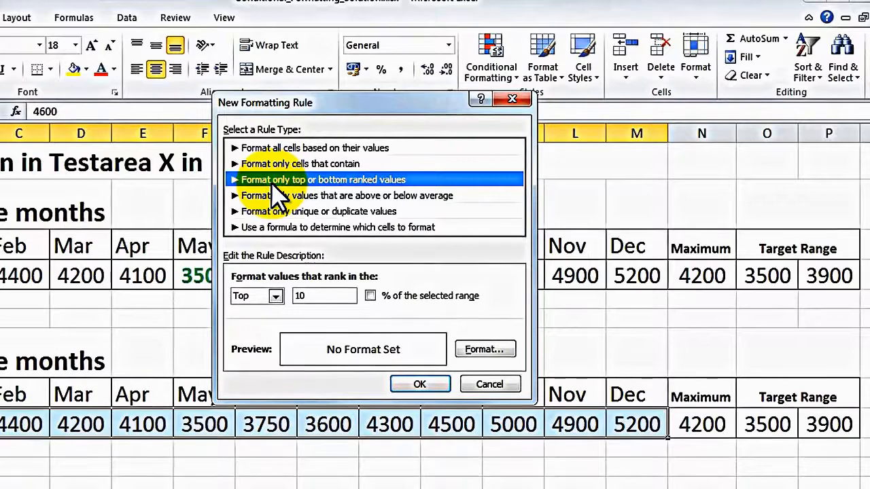
left_click(276, 295)
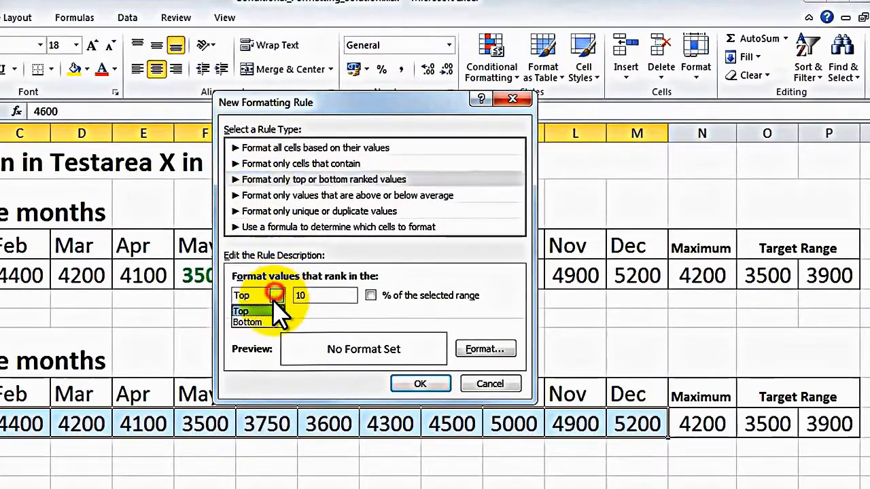
left_click(272, 323)
double_click(301, 295)
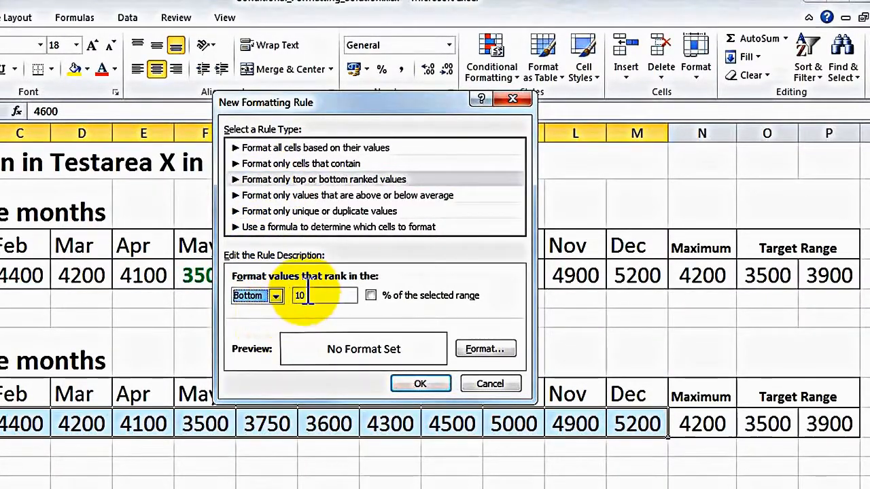
type("3")
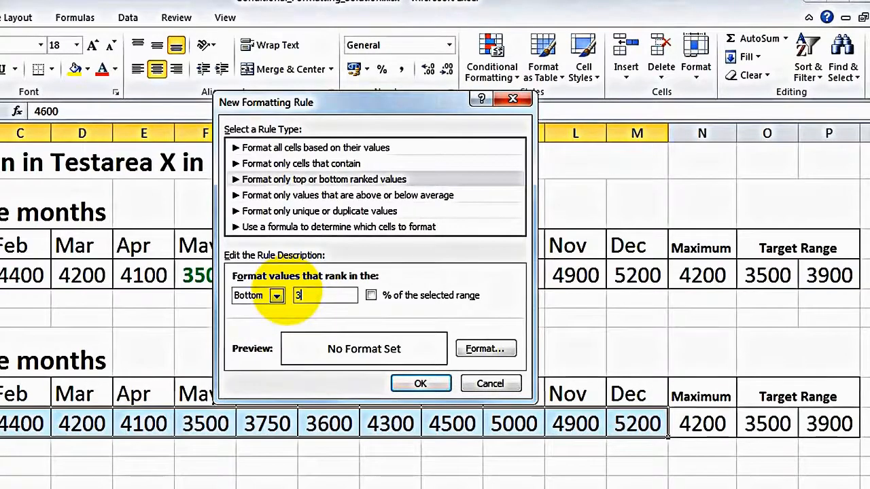
Format the bottom 3 rule with a bold font in standard green and apply it to the monthly values
left_click(488, 348)
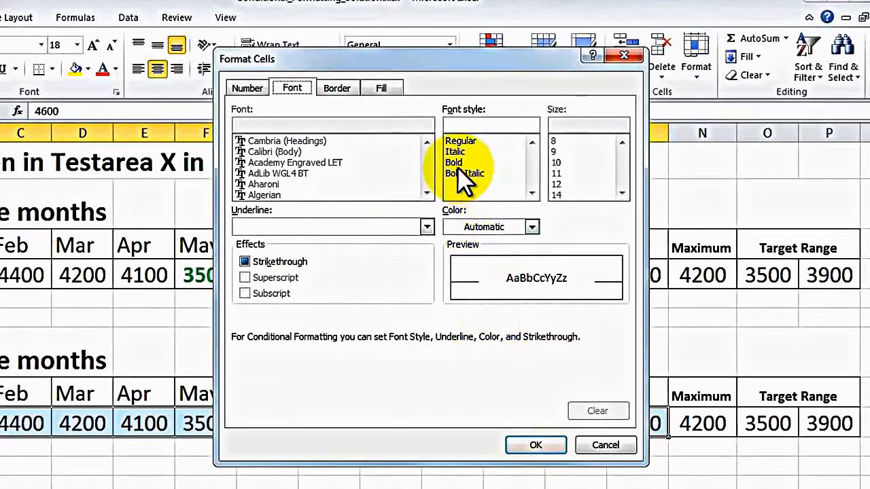
left_click(456, 163)
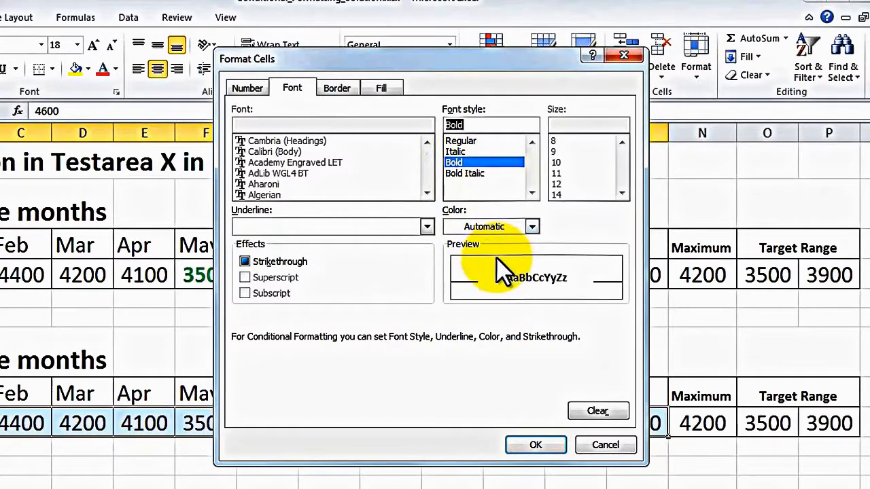
left_click(533, 227)
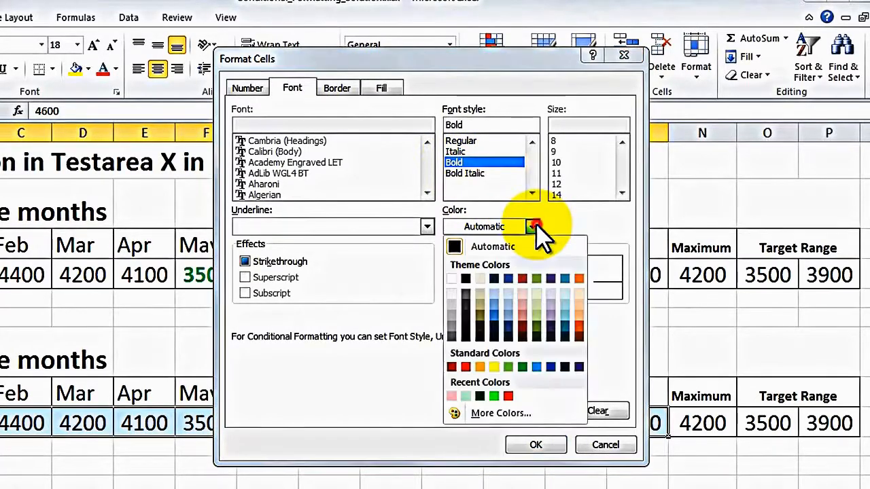
left_click(523, 365)
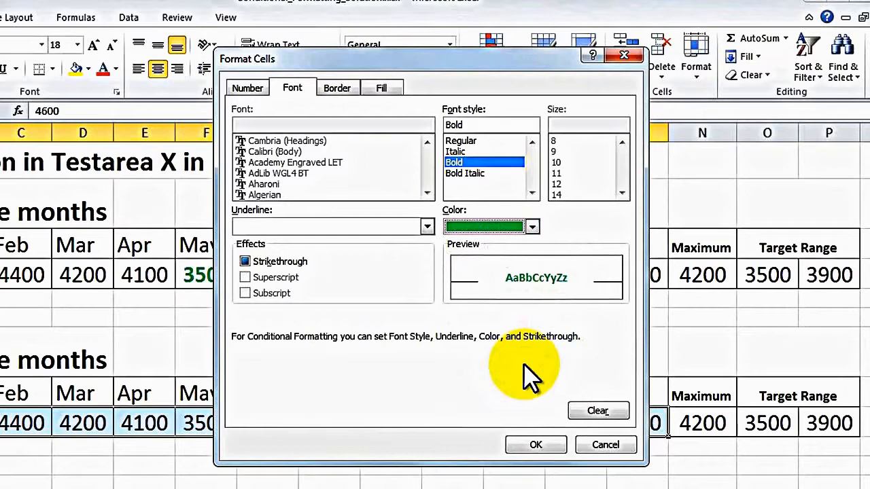
left_click(540, 442)
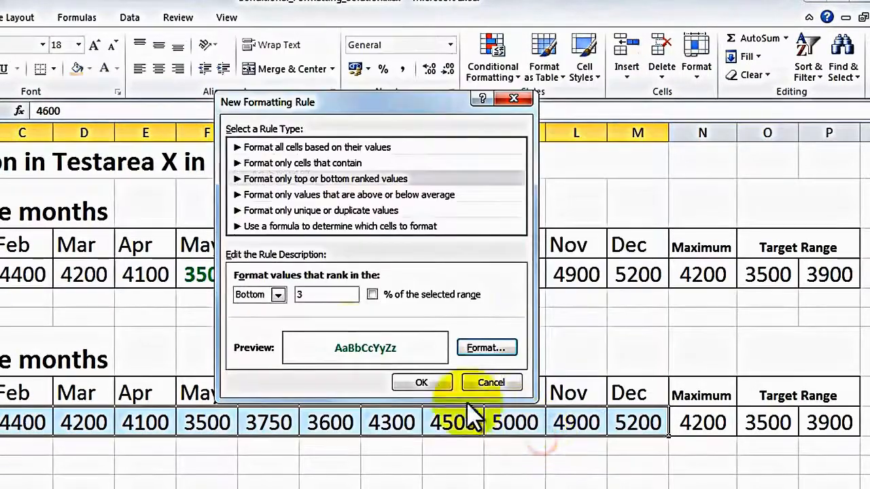
left_click(429, 383)
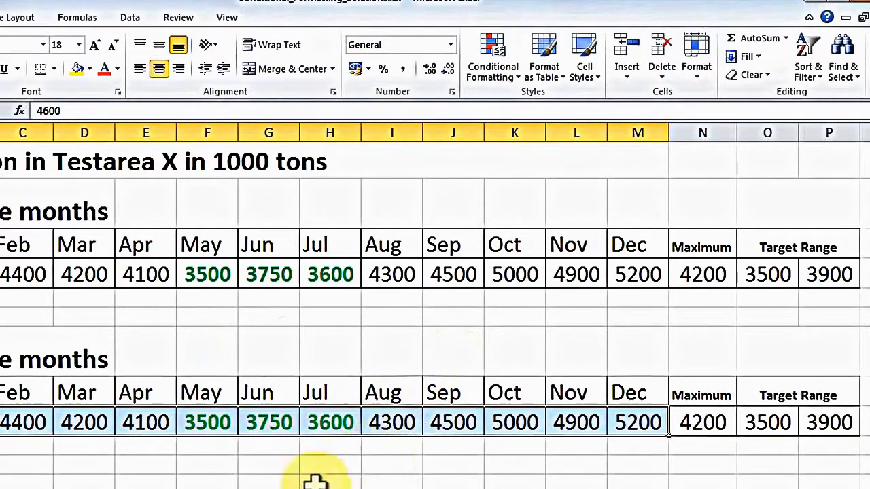
left_click(262, 483)
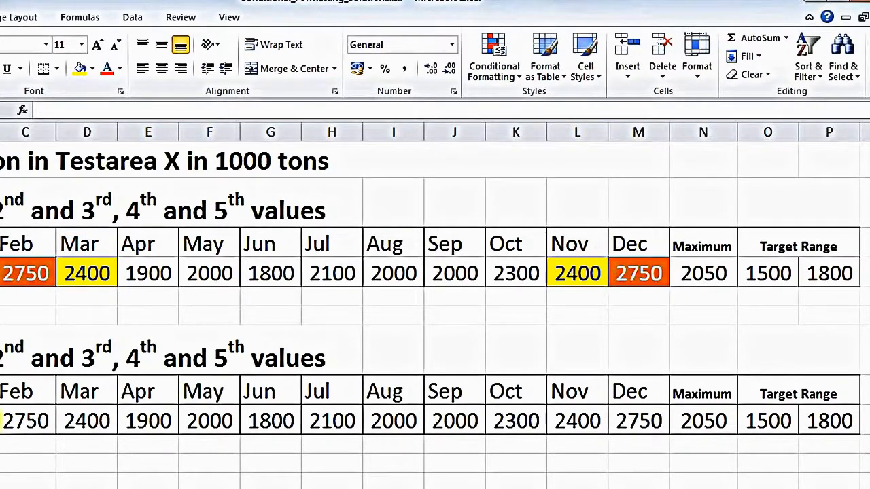
Through the Rules Manager, start a rule for the lower table's monthly values on the Top, 2-3, 4-5 sheet that formats the top 5 ranked values
left_click_drag(1, 421, 620, 422)
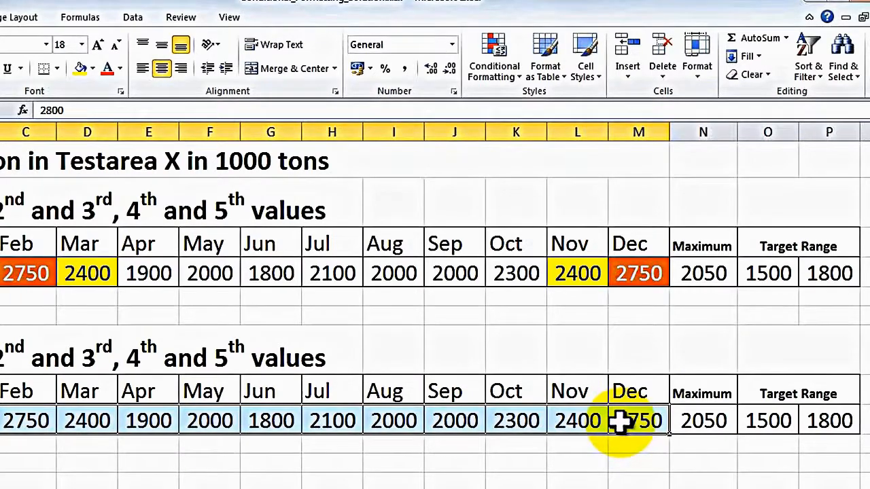
left_click(499, 55)
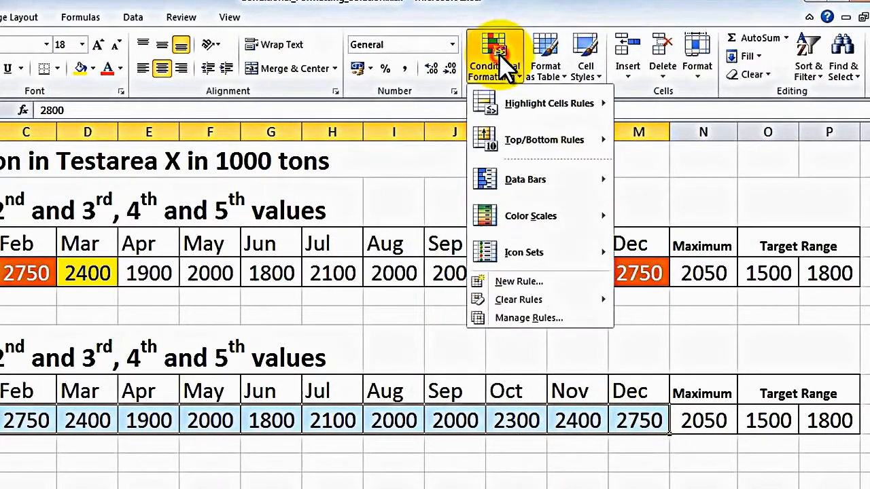
left_click(522, 316)
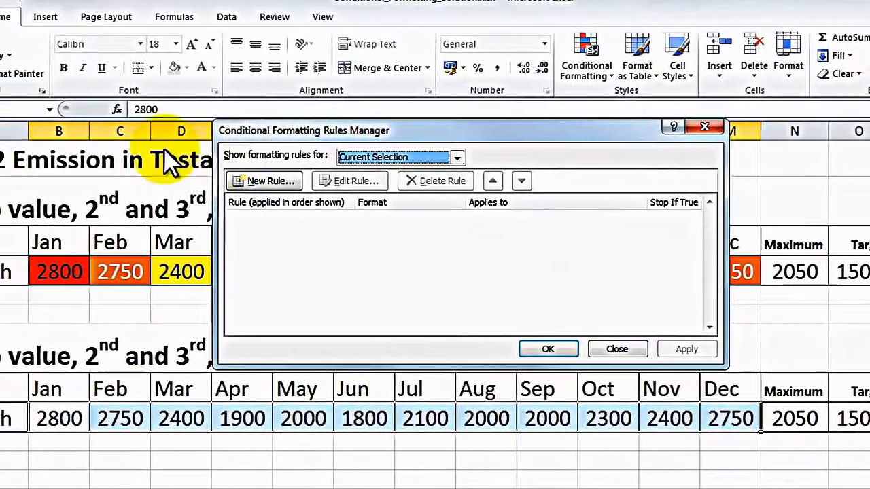
left_click(272, 180)
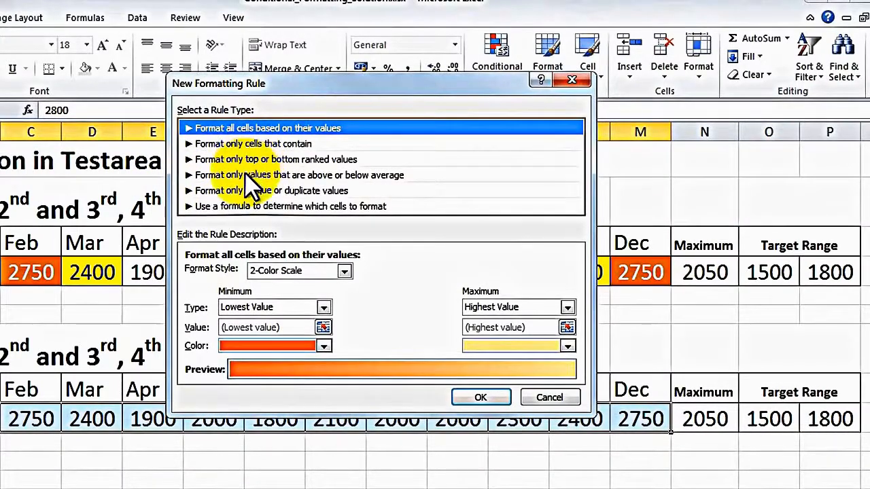
left_click(244, 161)
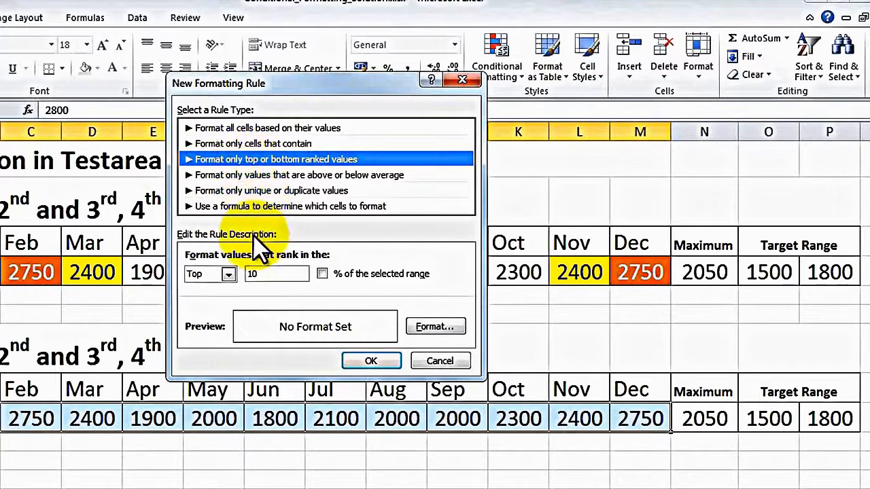
double_click(272, 274)
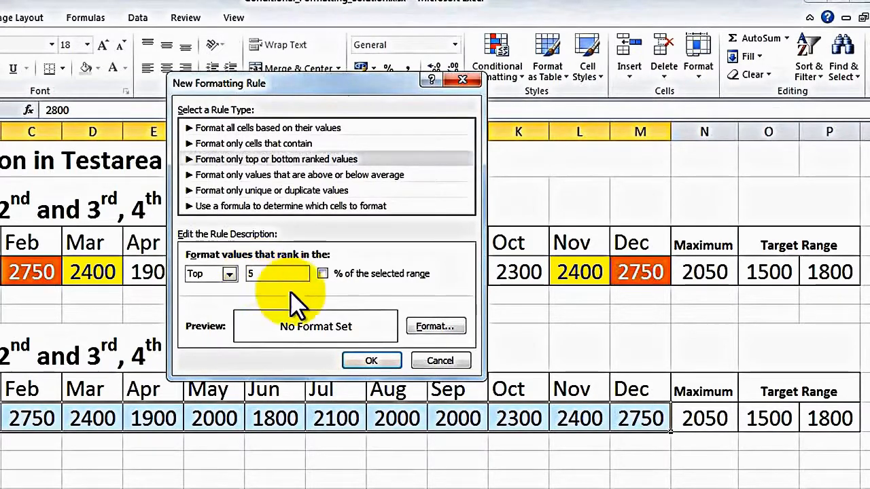
Give the top 5 rule a standard yellow fill and apply it to B9:M9
left_click(424, 327)
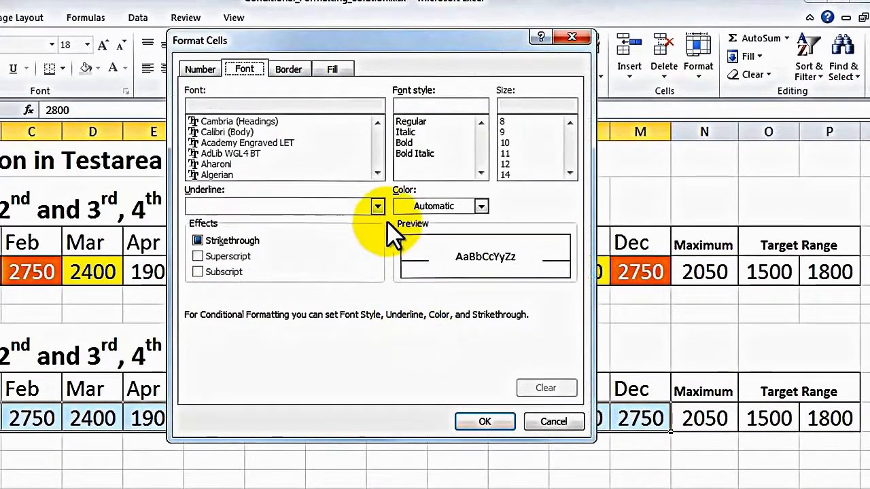
left_click(333, 68)
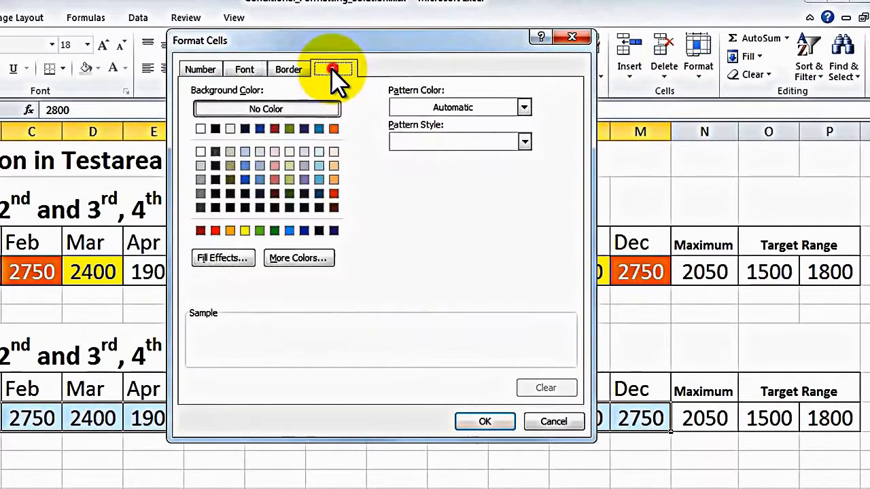
left_click(246, 231)
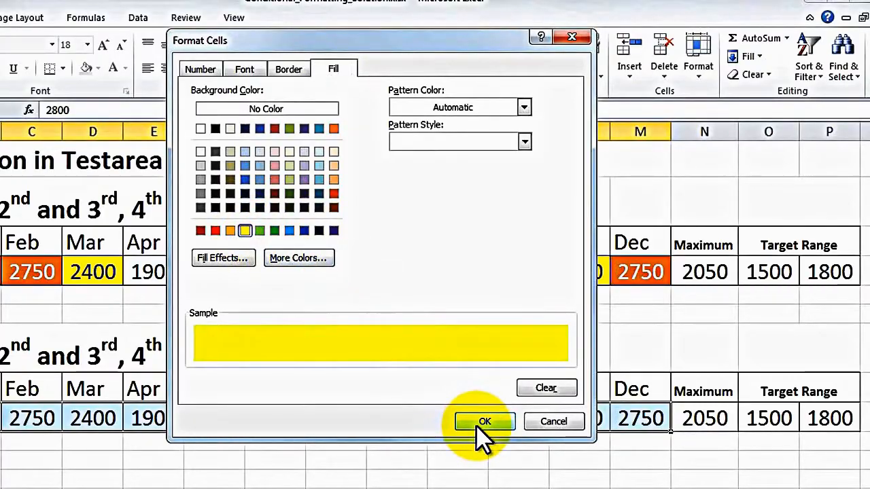
left_click(477, 424)
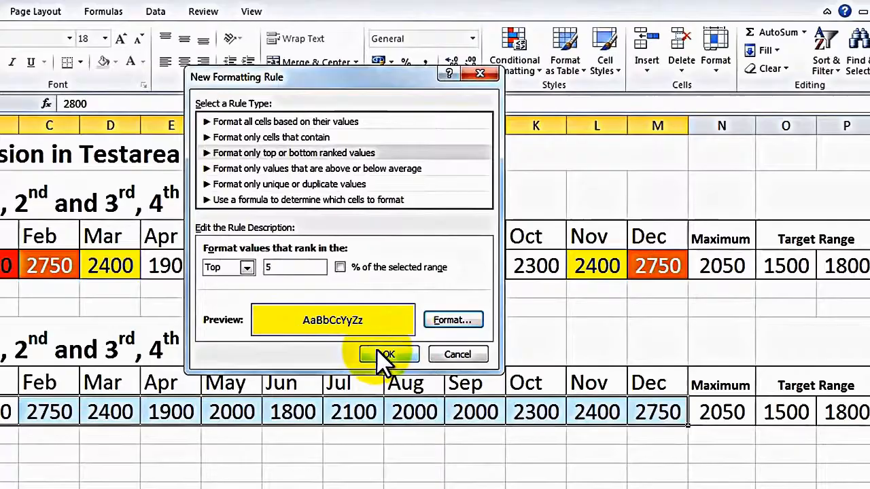
left_click(384, 360)
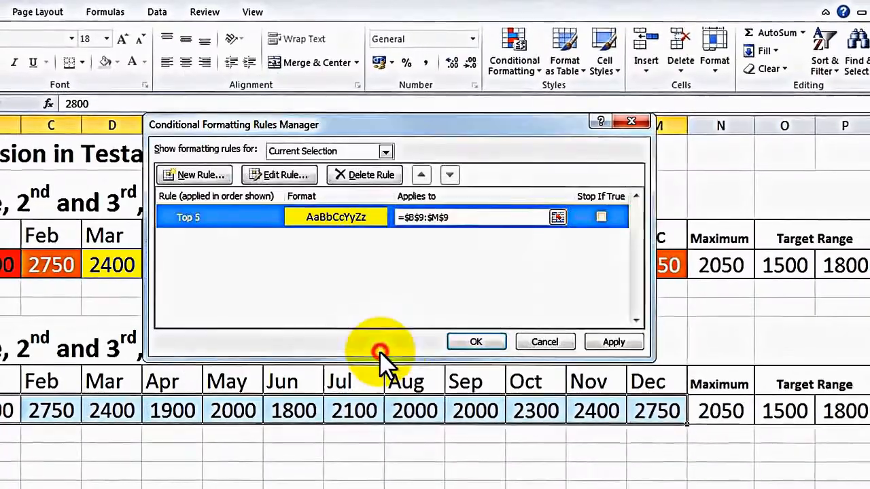
left_click(614, 343)
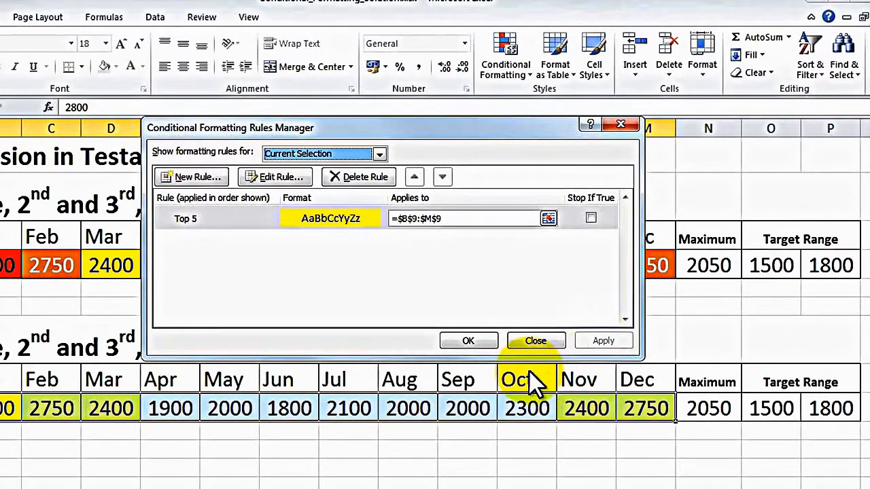
Add a second rule for the same monthly values that formats the top 3 ranked values
left_click(210, 181)
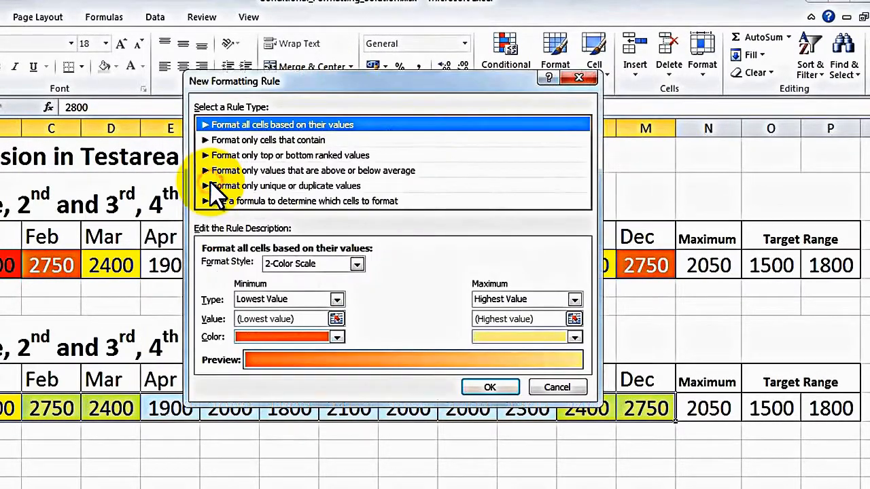
left_click(242, 155)
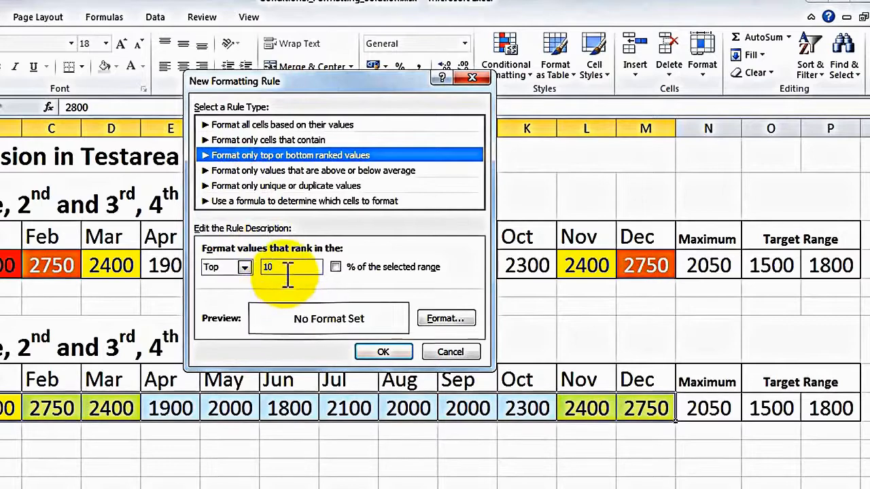
double_click(272, 267)
type("3")
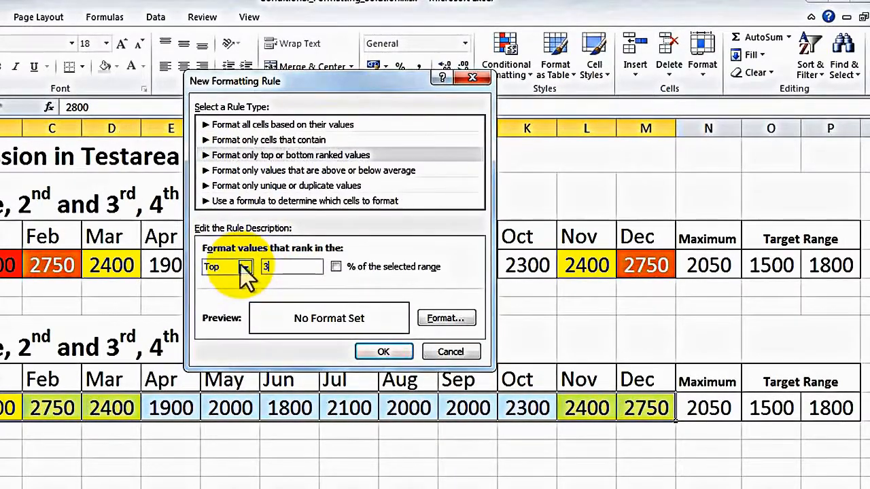
Format the top 3 rule with a dark orange theme fill and a white font, and apply it
left_click(442, 318)
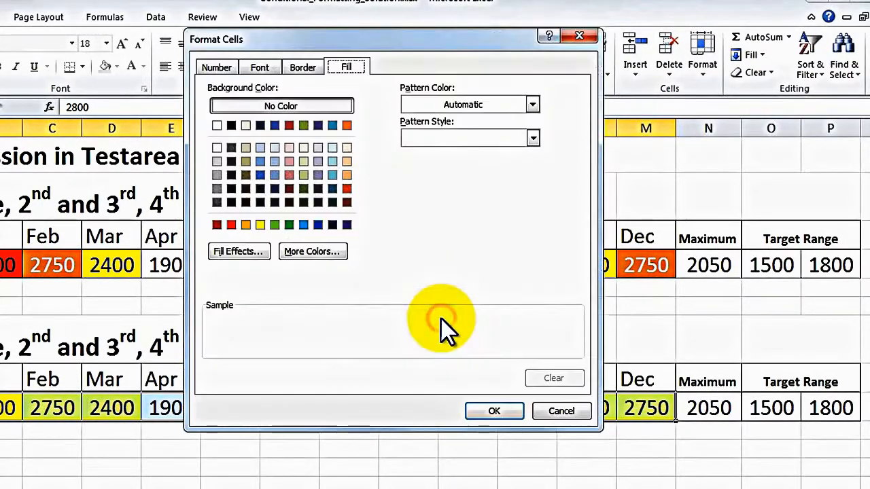
left_click(347, 188)
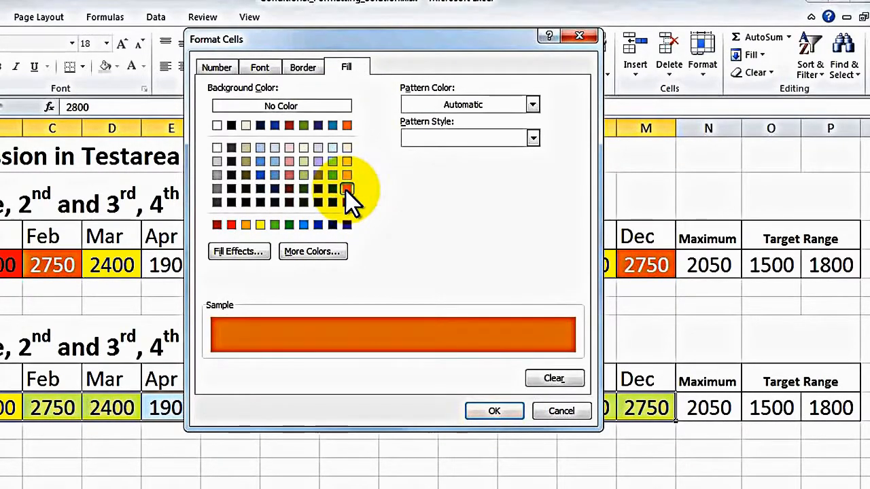
left_click(260, 67)
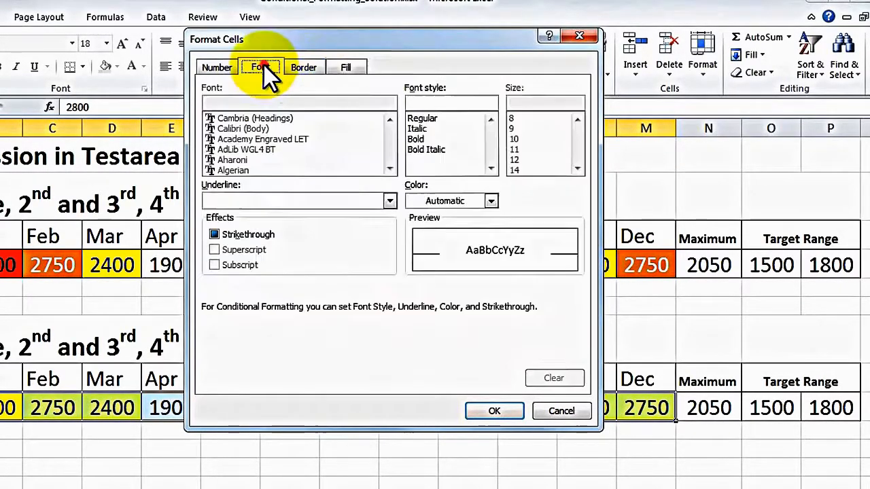
left_click(489, 200)
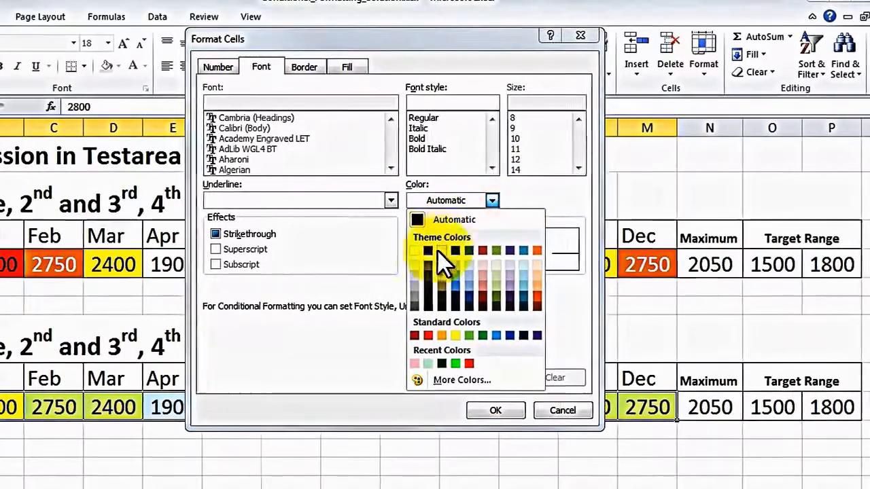
left_click(418, 250)
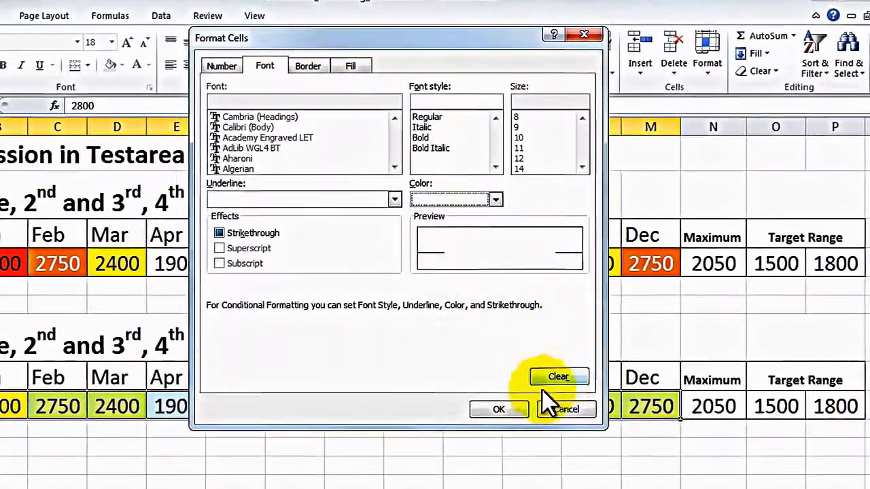
left_click(509, 410)
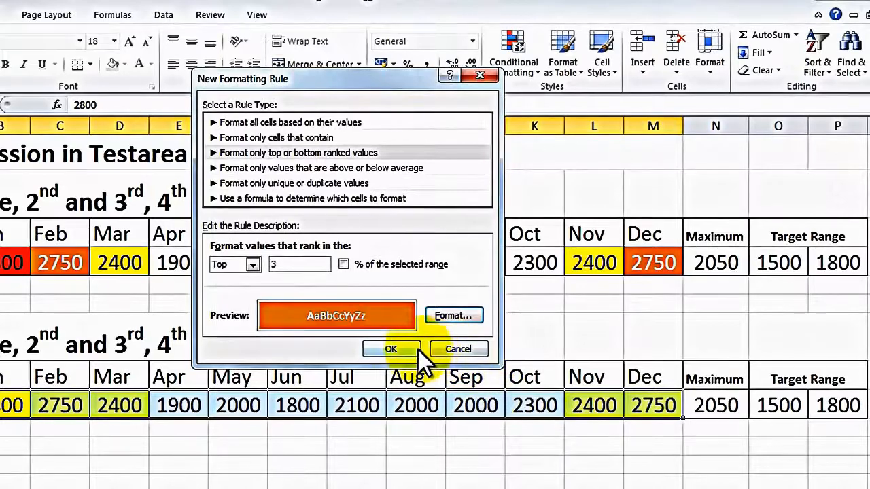
left_click(412, 348)
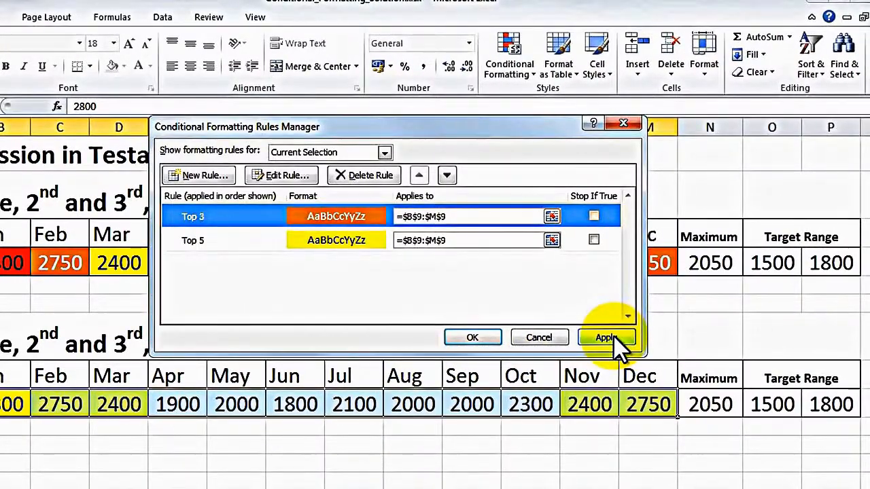
left_click(615, 335)
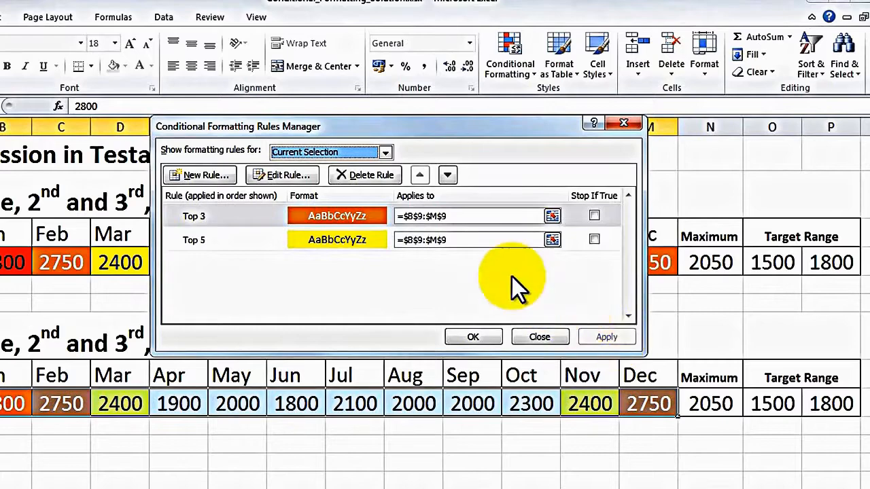
Add a third rule for the same monthly values that formats only the top 1 ranked value
left_click(207, 176)
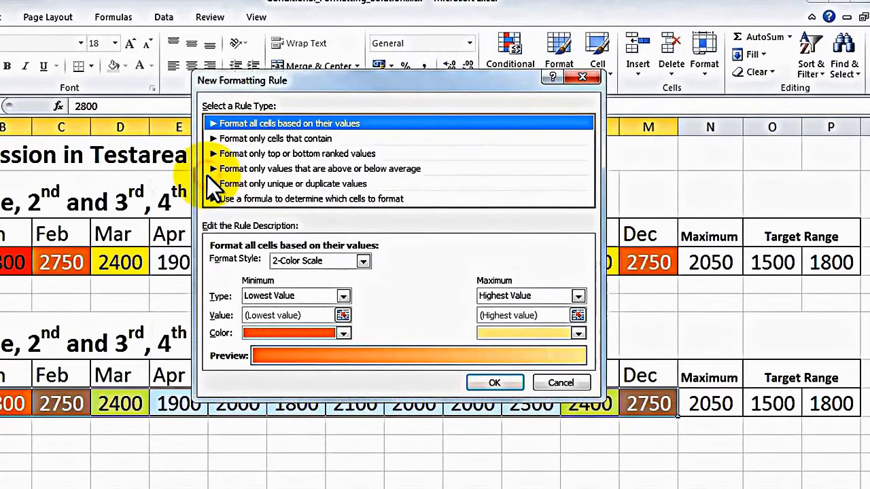
left_click(314, 153)
double_click(267, 262)
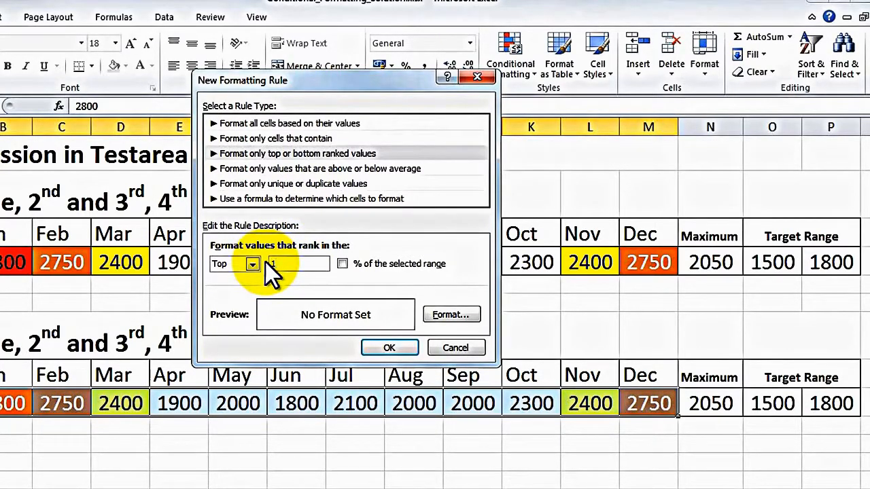
type("1")
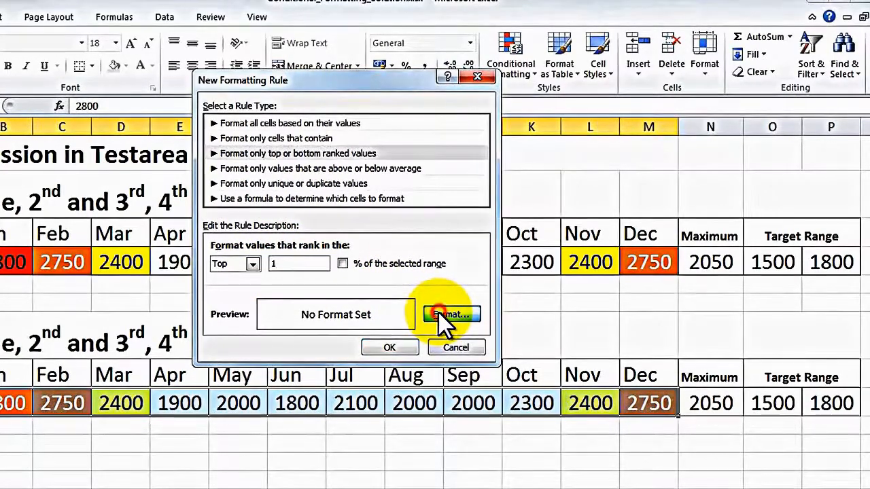
Give the top 1 rule a standard red fill, apply it, and return to the sheet with the monthly values deselected
left_click(439, 312)
left_click(353, 67)
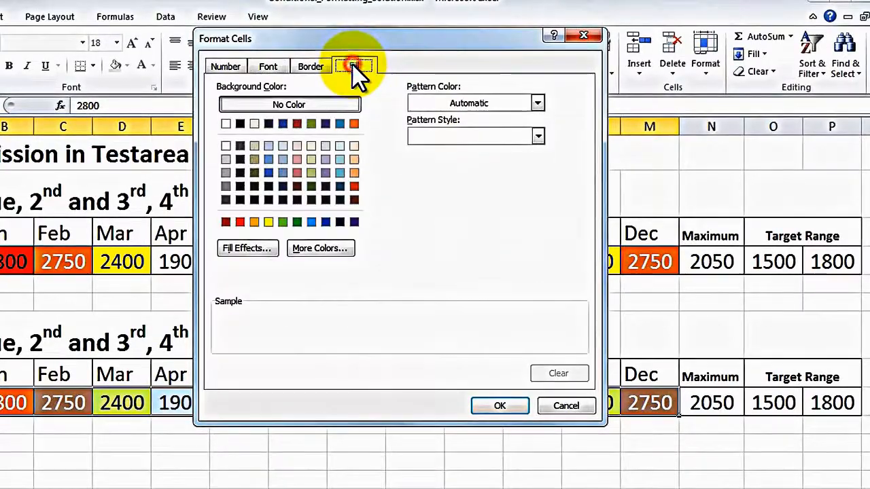
left_click(240, 222)
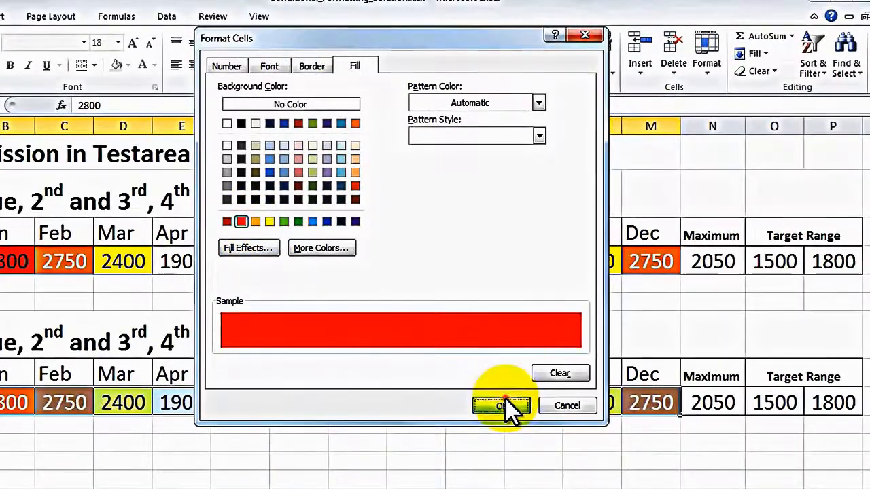
left_click(503, 404)
left_click(390, 346)
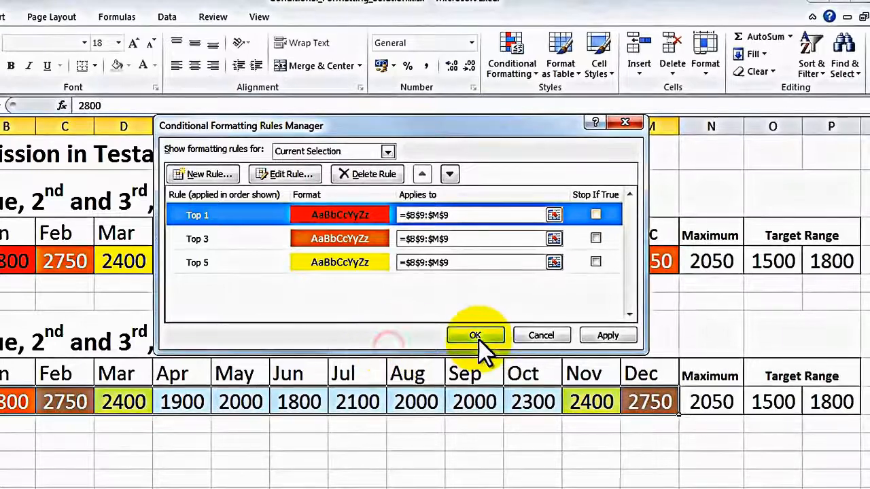
left_click(604, 337)
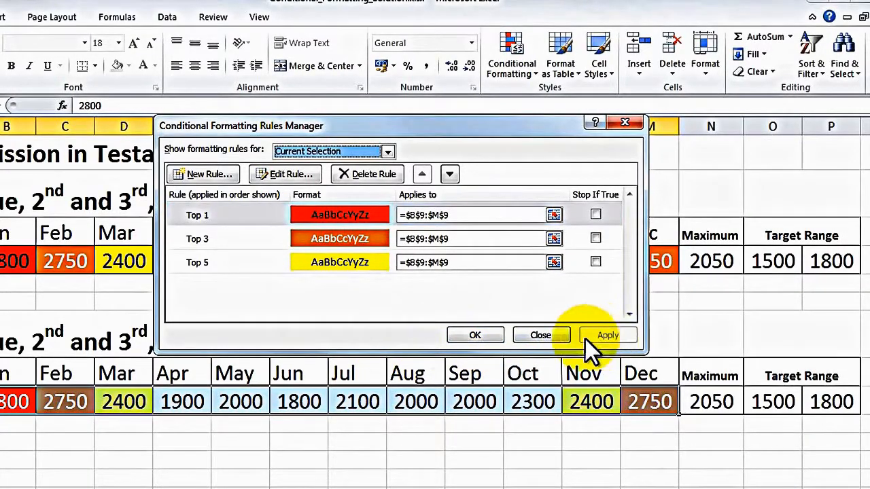
left_click(483, 334)
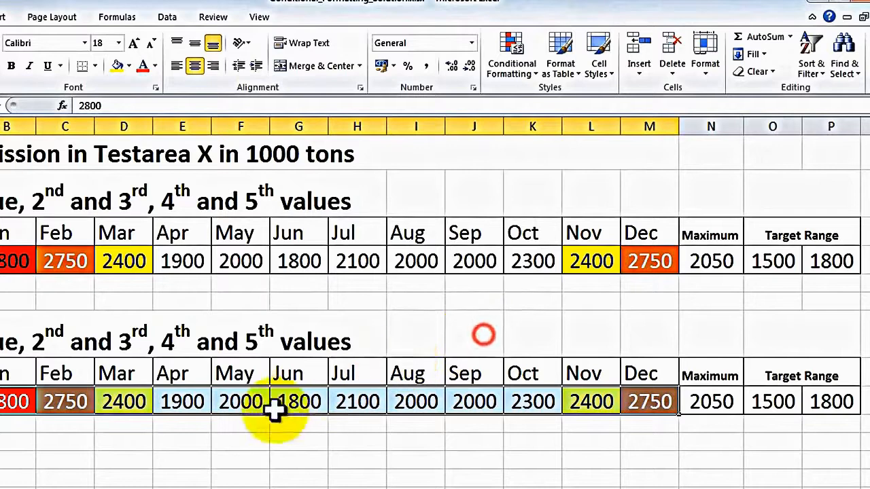
left_click(257, 445)
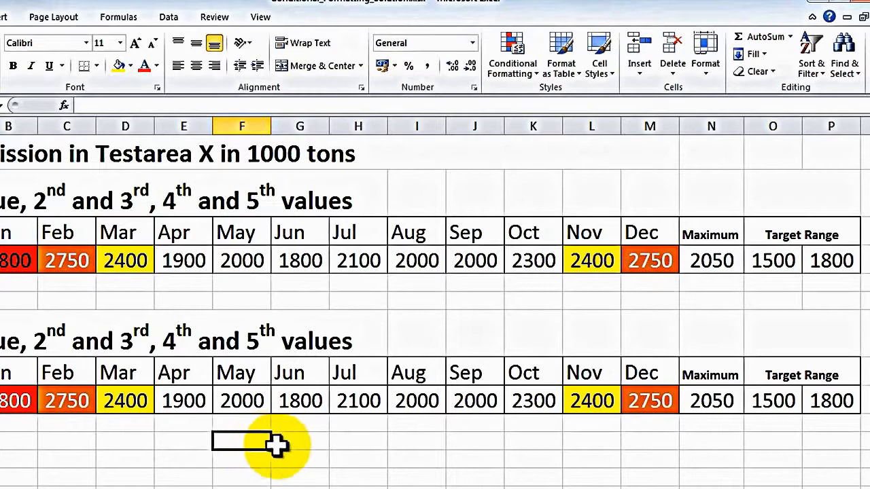
Open the Rules Manager for the lower table's January to December values
left_click_drag(13, 402, 658, 401)
left_click(518, 42)
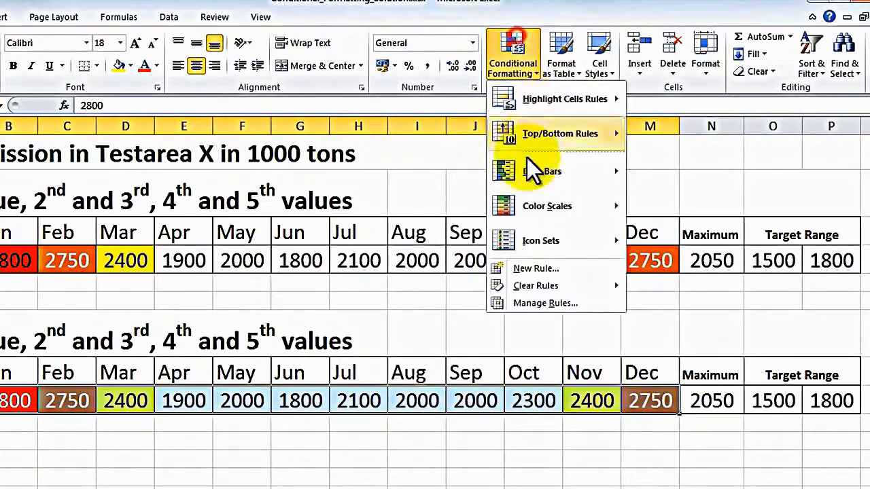
left_click(539, 304)
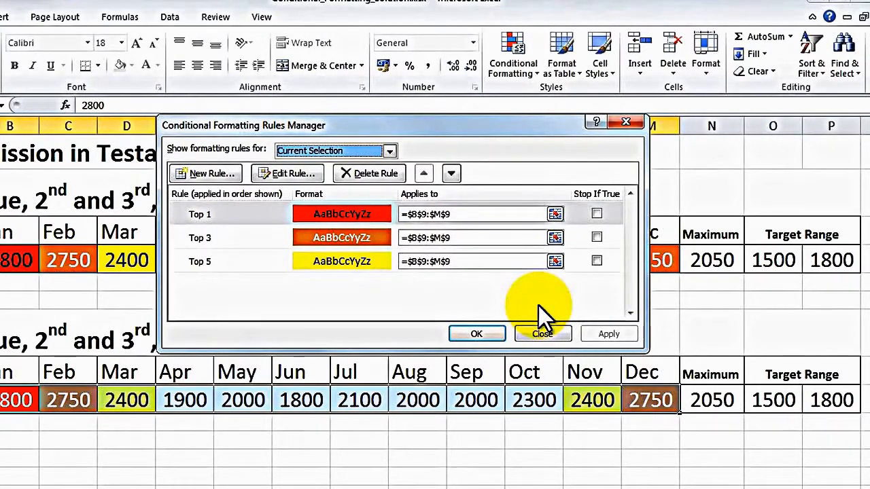
Examine the font color setting of the Top 1 rule and leave the rule unedited
left_click(256, 214)
double_click(257, 214)
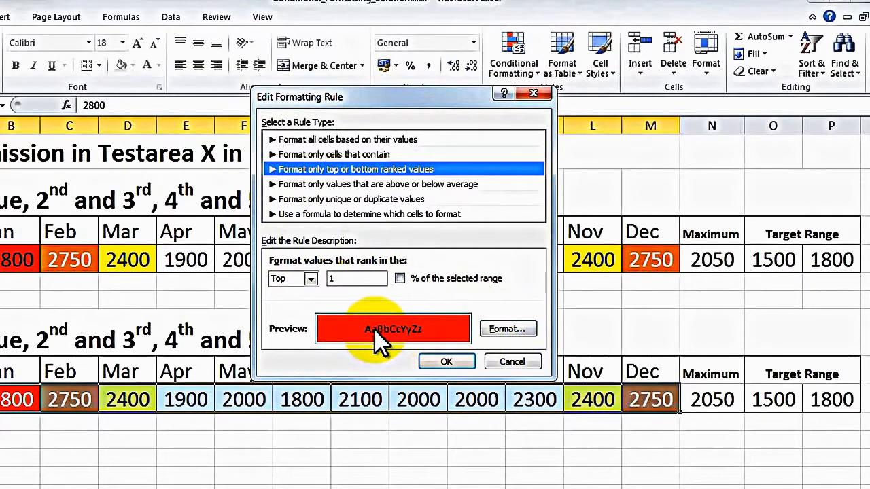
left_click(503, 329)
left_click(283, 67)
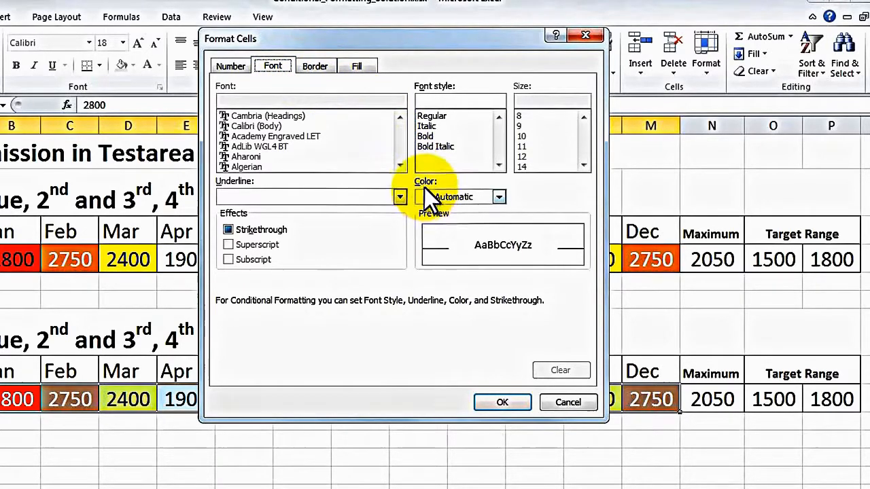
left_click(467, 197)
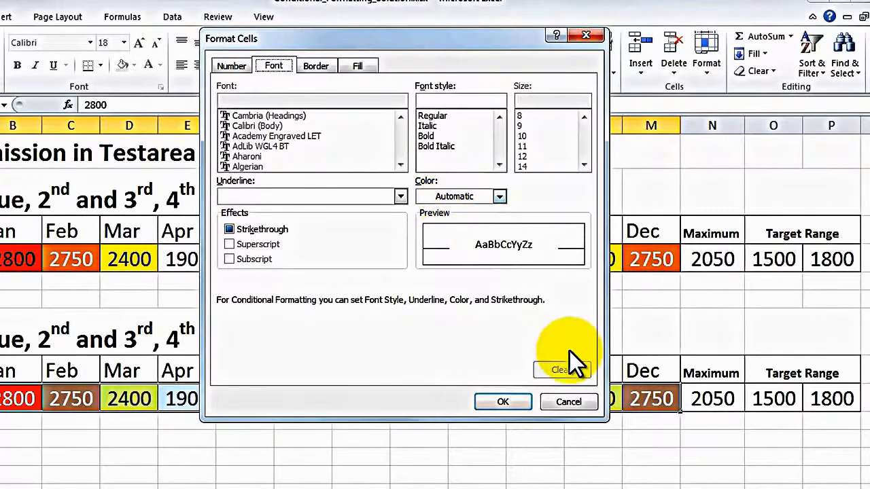
left_click(576, 407)
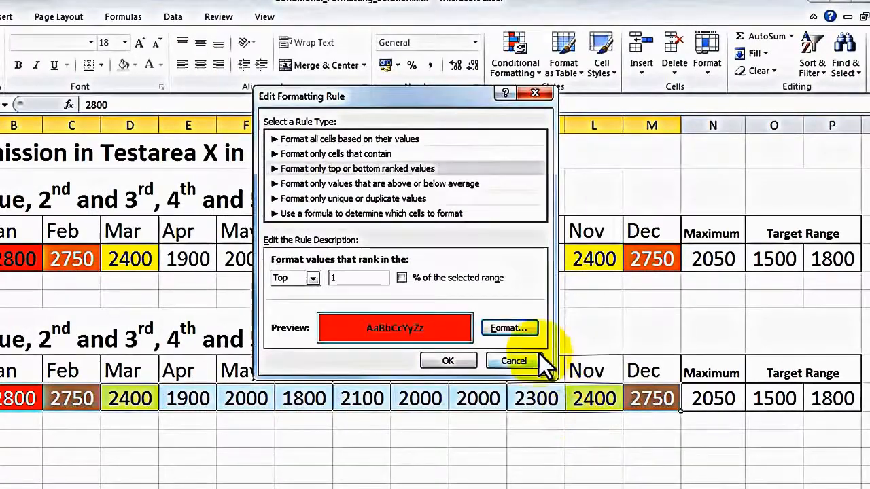
left_click(518, 360)
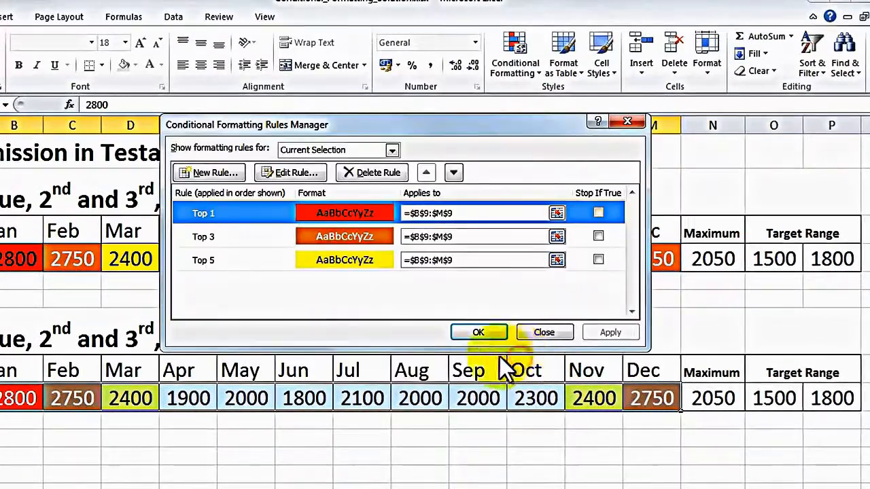
Turn on Stop If True for the Top 1 and Top 3 rules, then apply the changes and close the Rules Manager
left_click(185, 236)
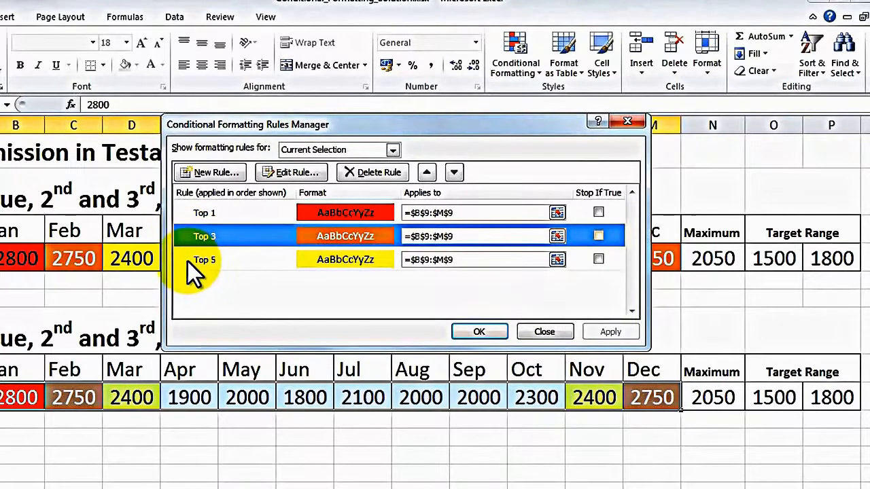
left_click(187, 261)
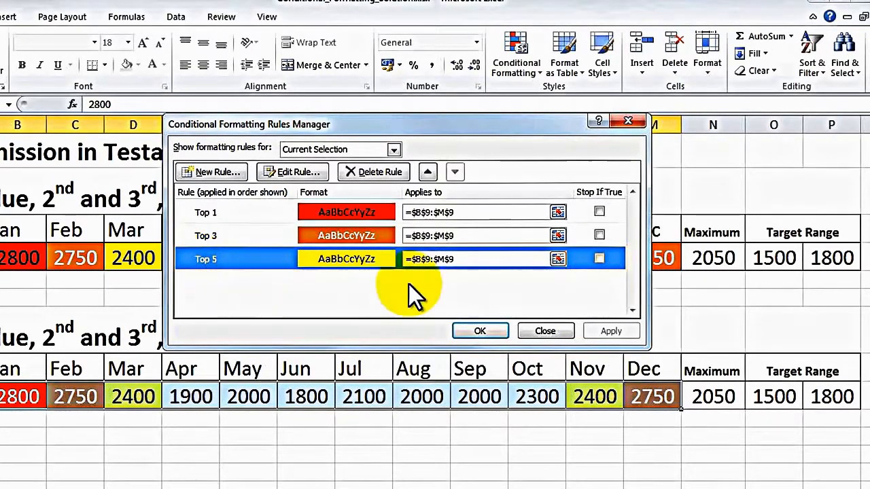
left_click(600, 212)
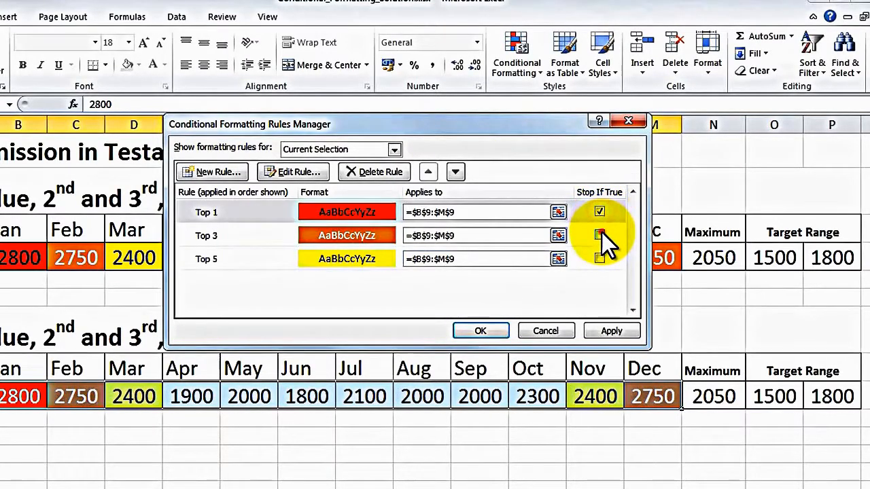
left_click(599, 235)
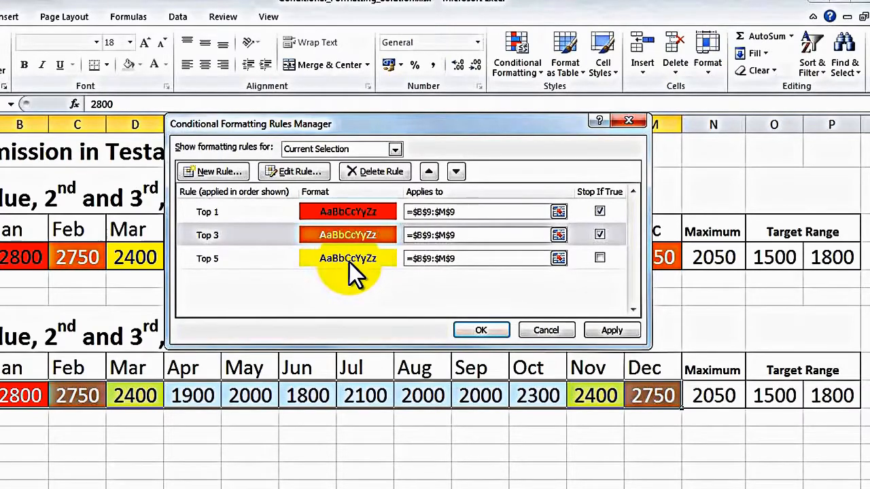
left_click(612, 330)
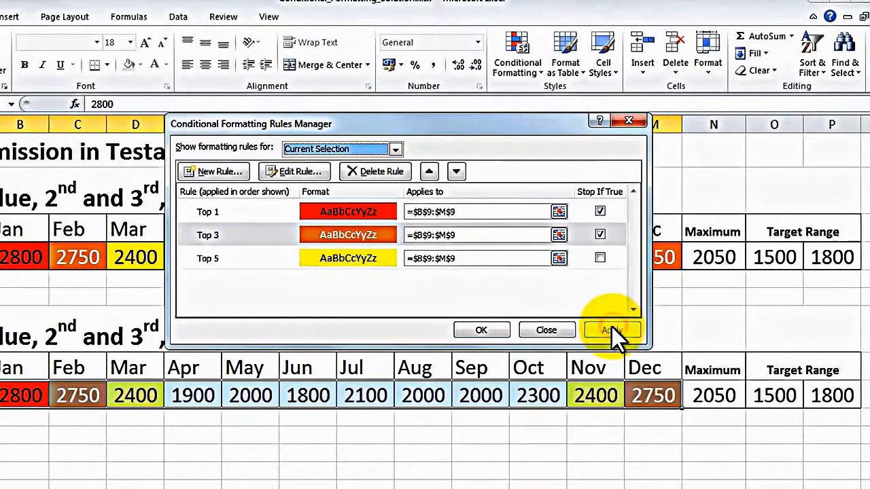
left_click(479, 331)
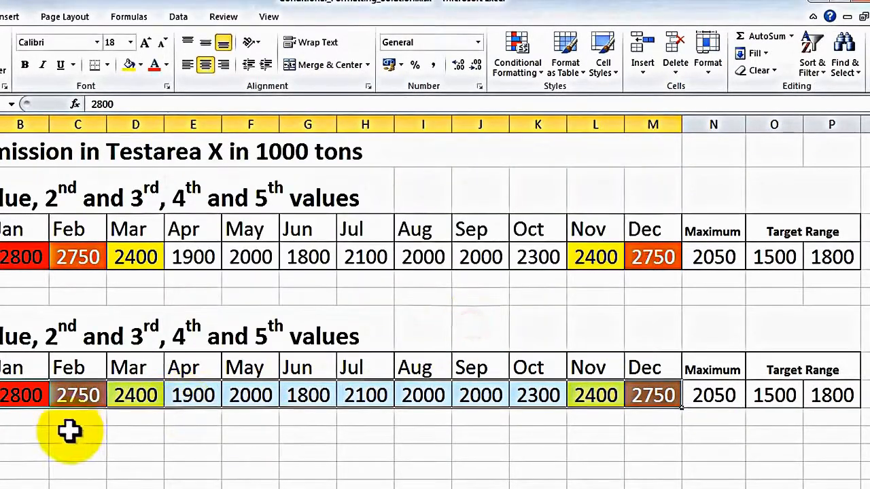
Start a new Data Bar conditional formatting rule for the temperatures in D3:D14 on the Part 1 temperature sheet
left_click(33, 416)
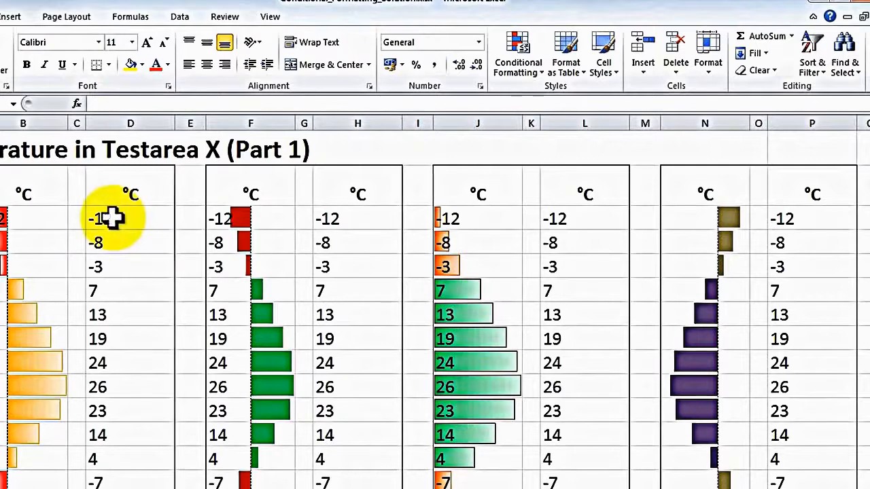
left_click_drag(116, 219, 105, 469)
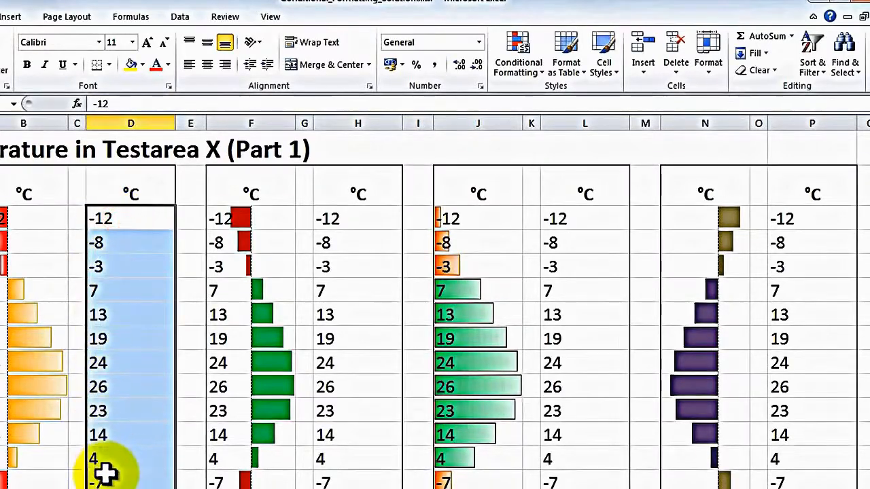
left_click(515, 42)
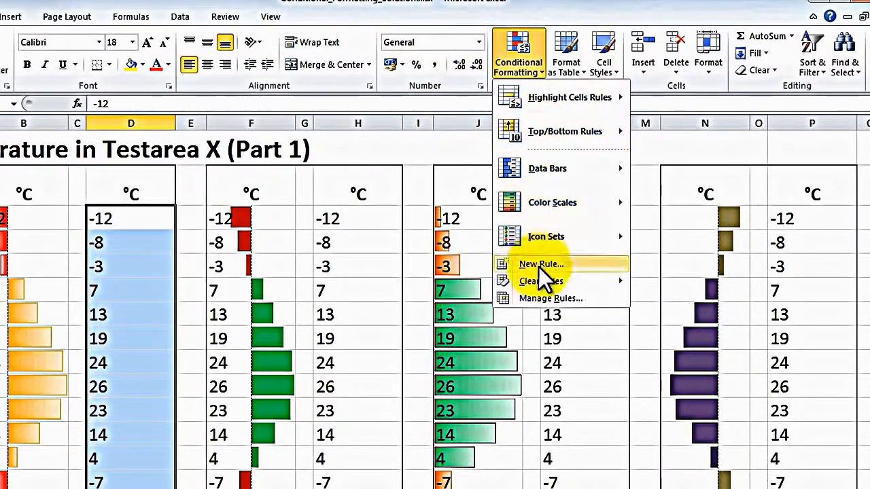
left_click(543, 299)
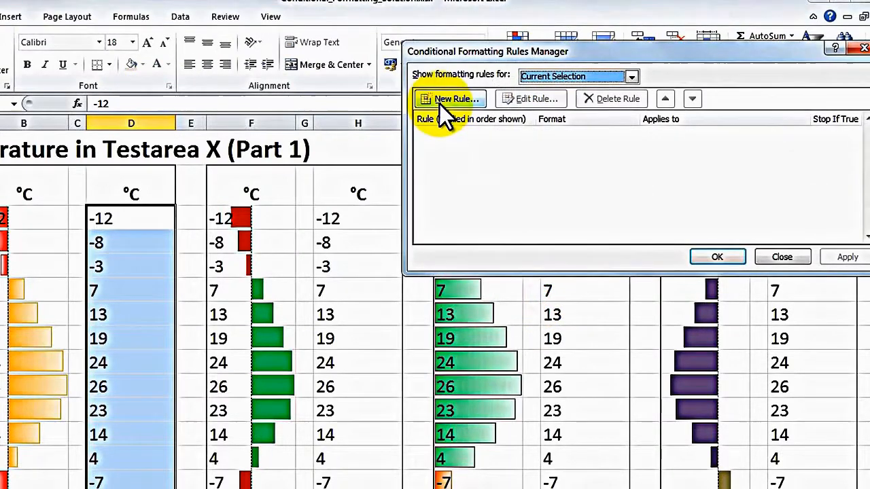
left_click(440, 104)
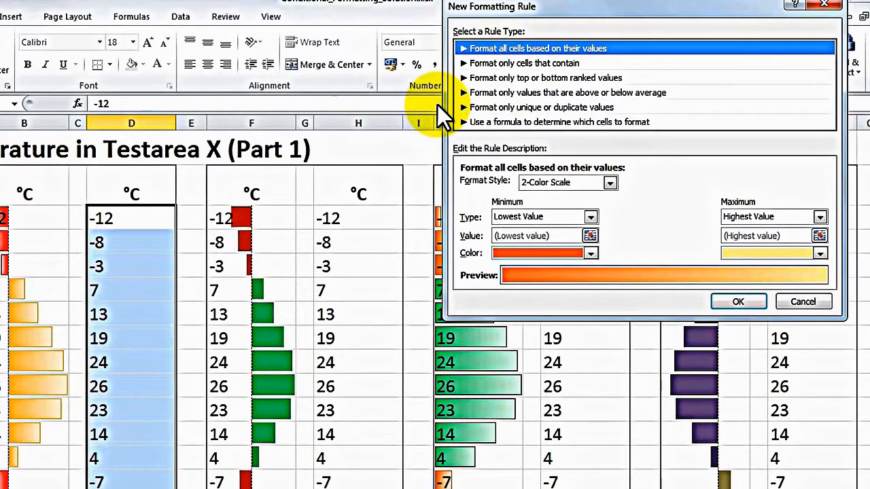
left_click(520, 187)
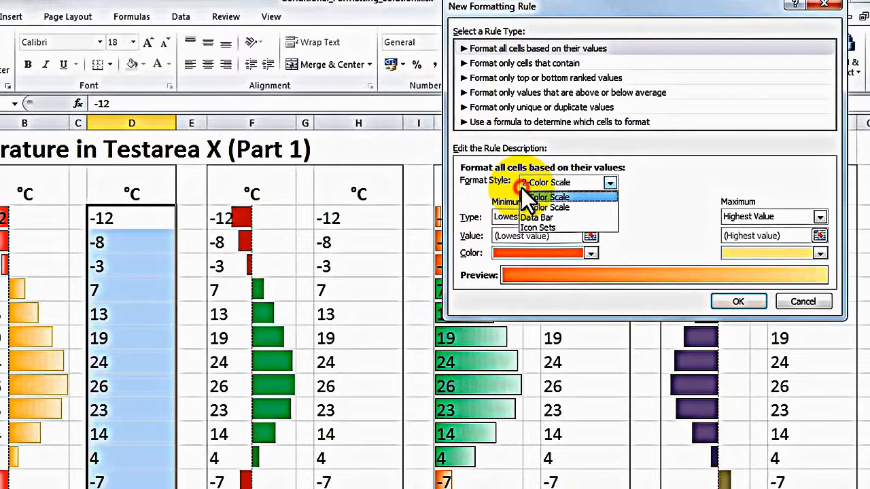
left_click(538, 220)
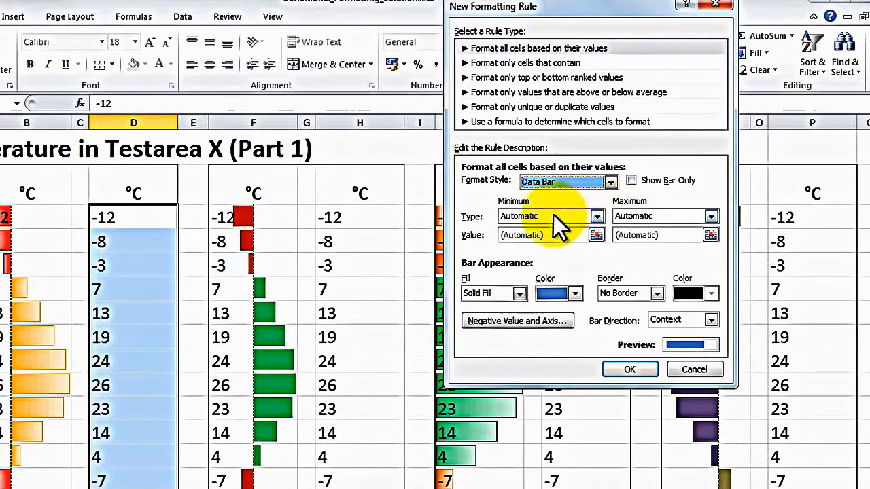
Give the data bars a gradient fill in the custom color RGB 255, 182, 40
left_click(487, 292)
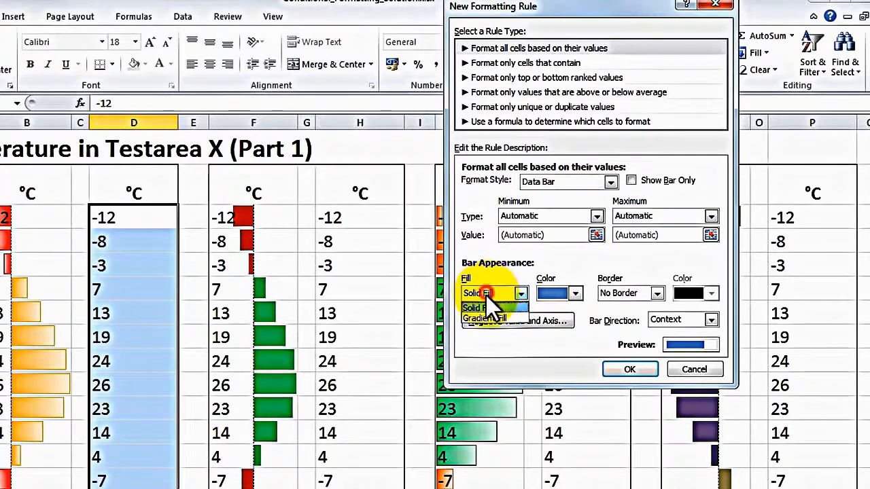
left_click(486, 317)
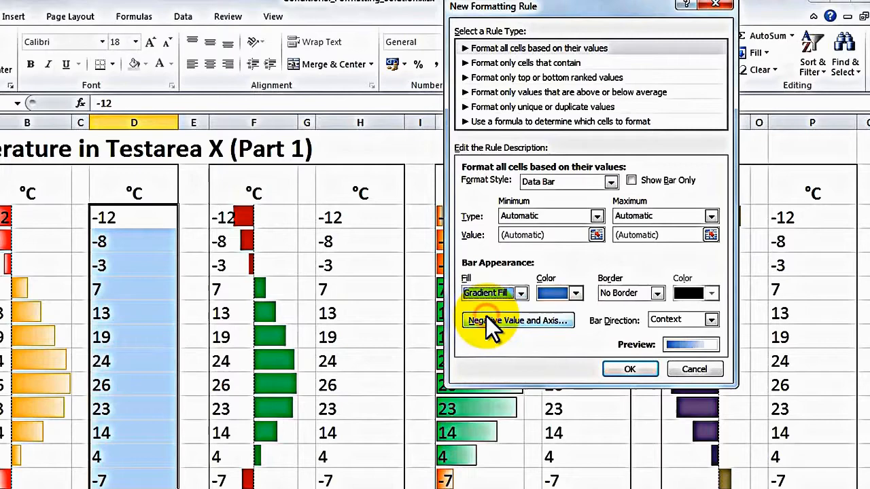
left_click(558, 292)
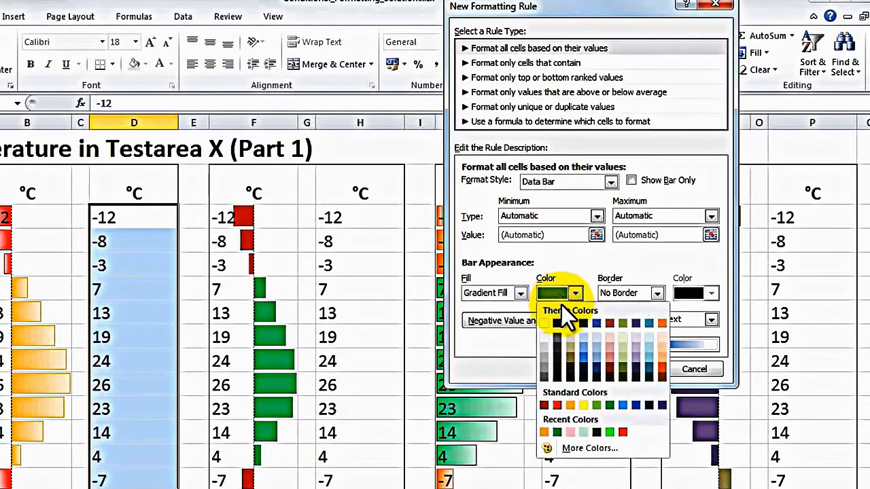
left_click(574, 449)
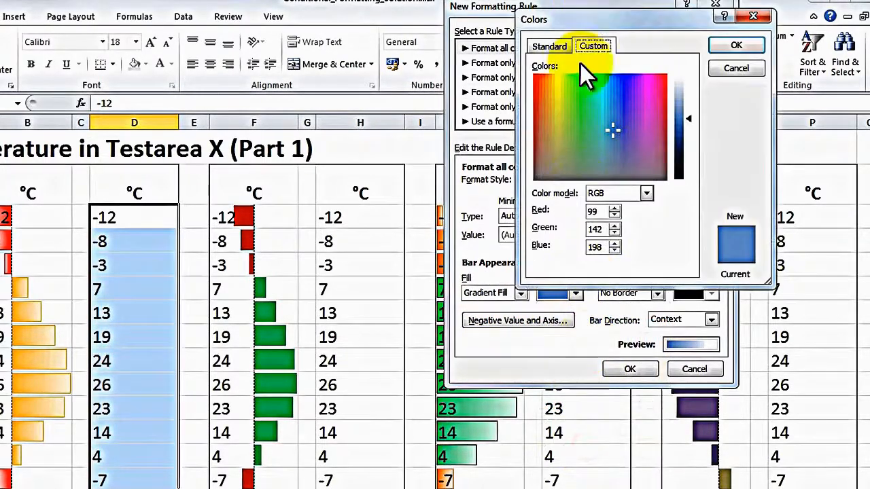
double_click(595, 211)
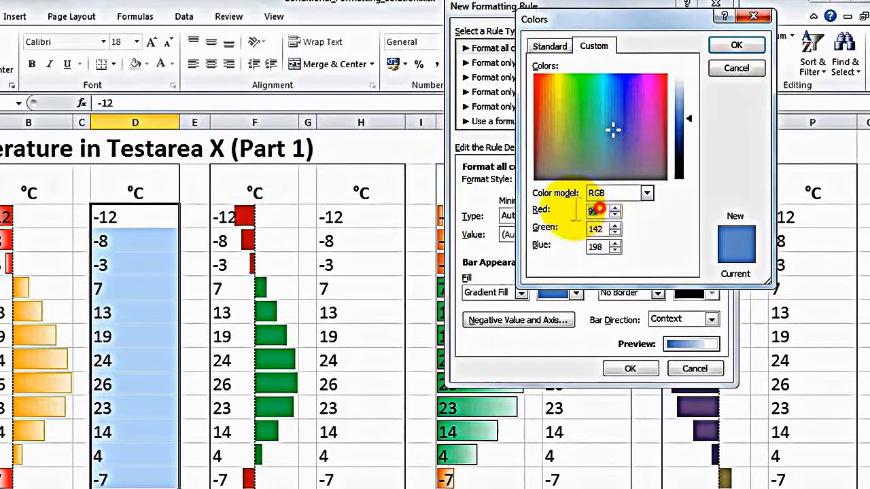
type("255")
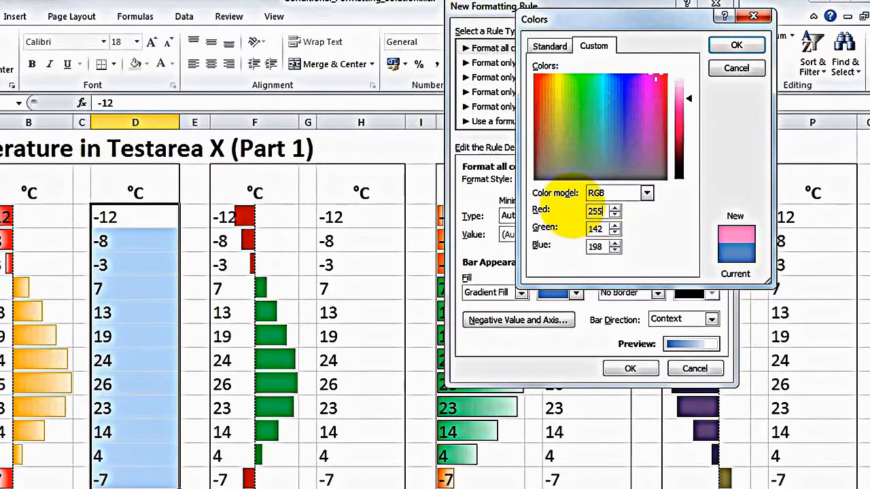
key("Tab")
type("182")
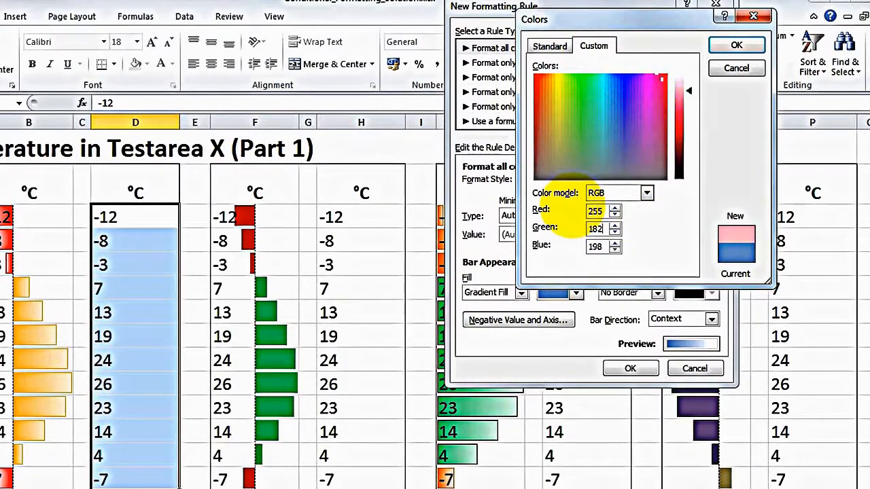
key("Tab")
type("4")
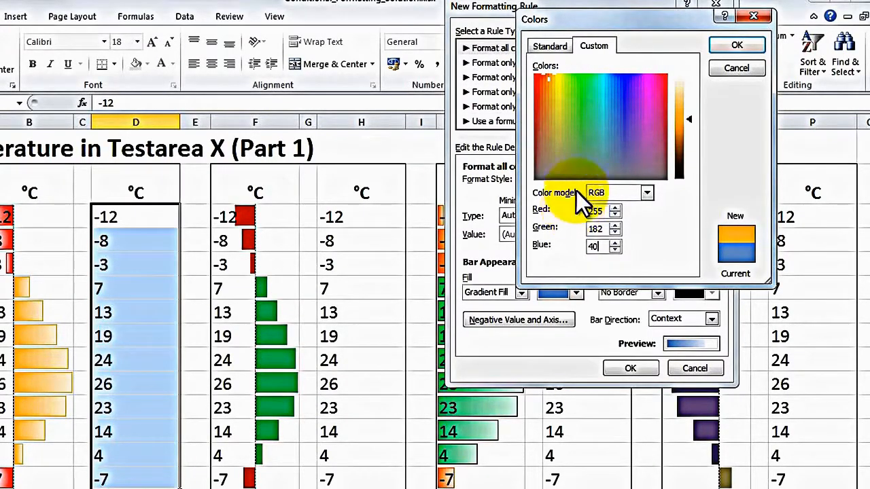
left_click(735, 46)
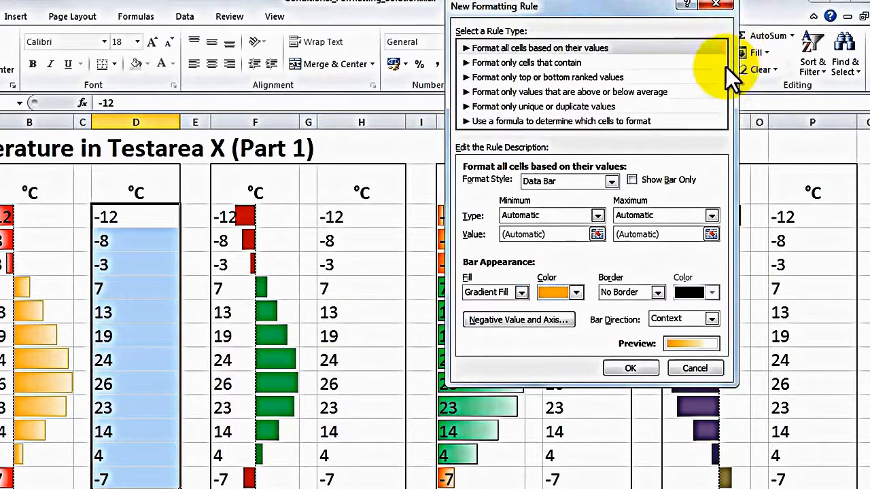
Add a solid border to the data bars in the custom color RGB 255, 182, 40
left_click(658, 292)
left_click(642, 315)
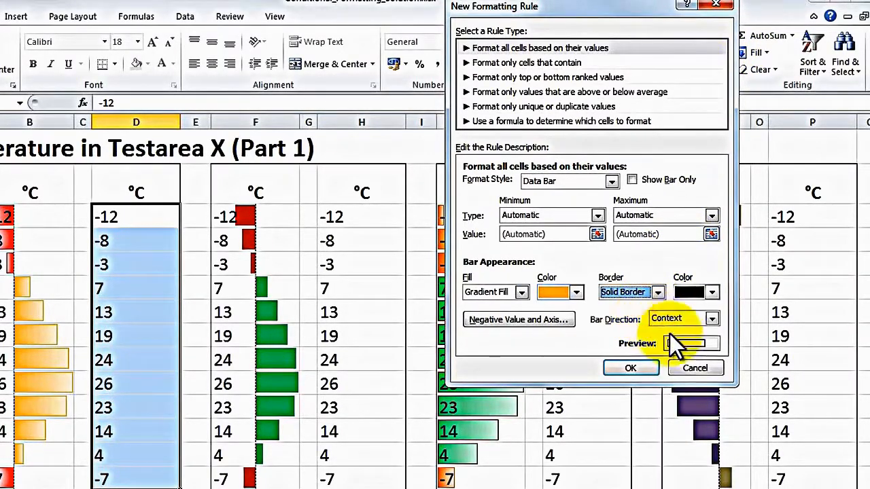
left_click(696, 295)
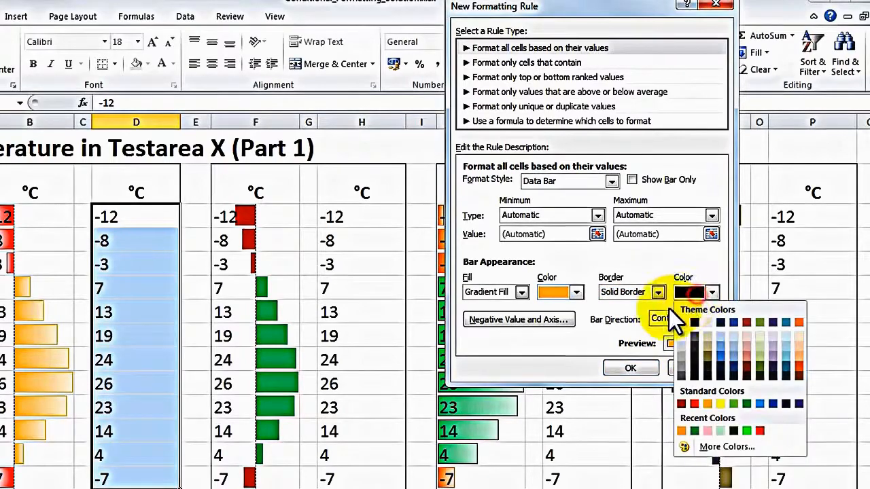
left_click(719, 443)
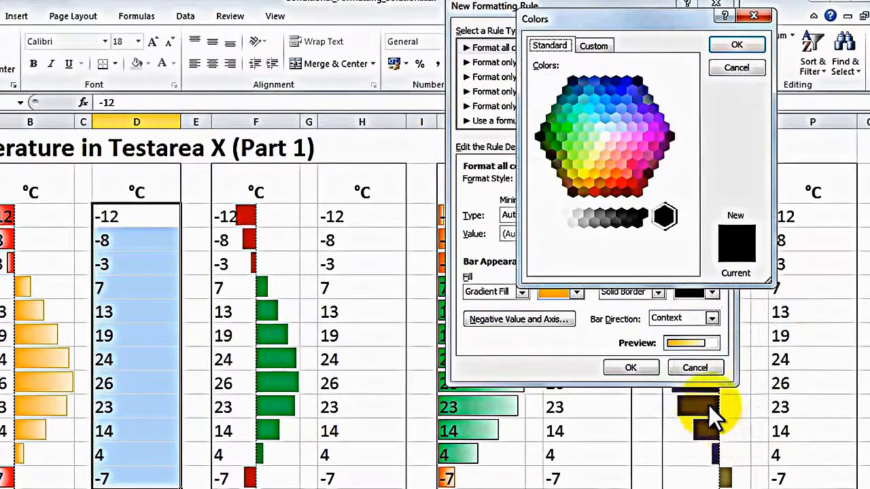
left_click(593, 46)
double_click(596, 210)
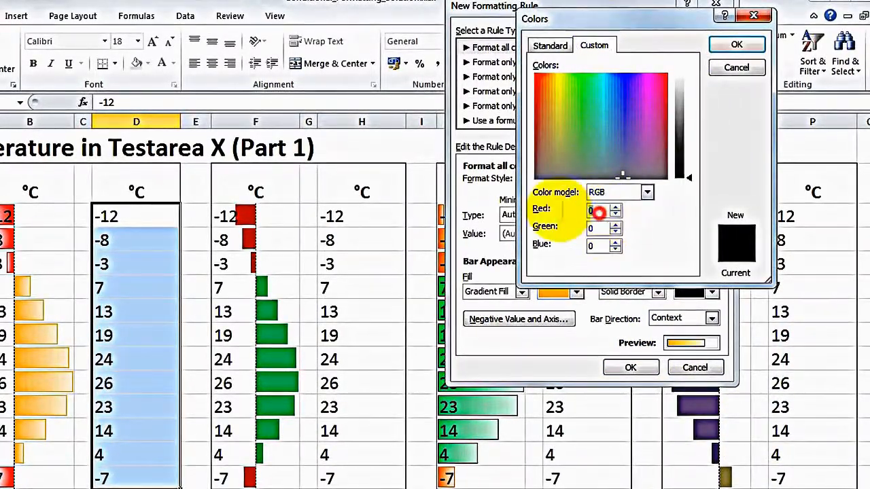
type("255")
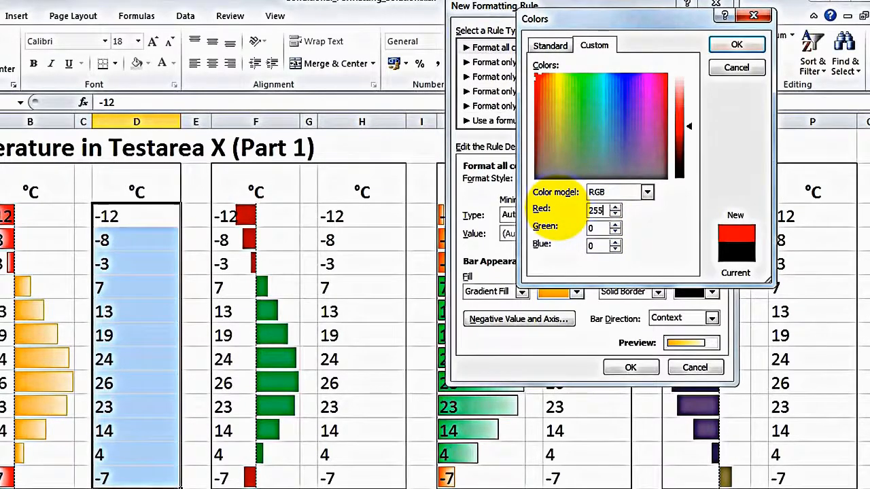
key("Tab")
type("182")
key("Tab")
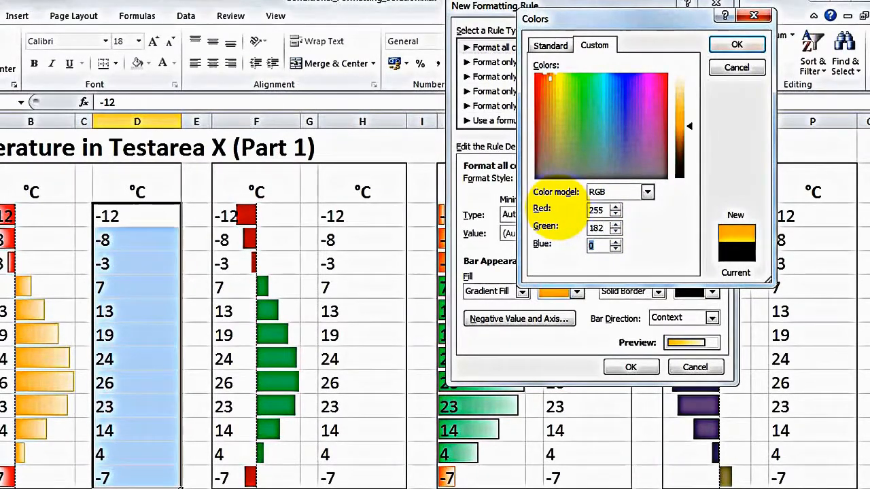
type("40")
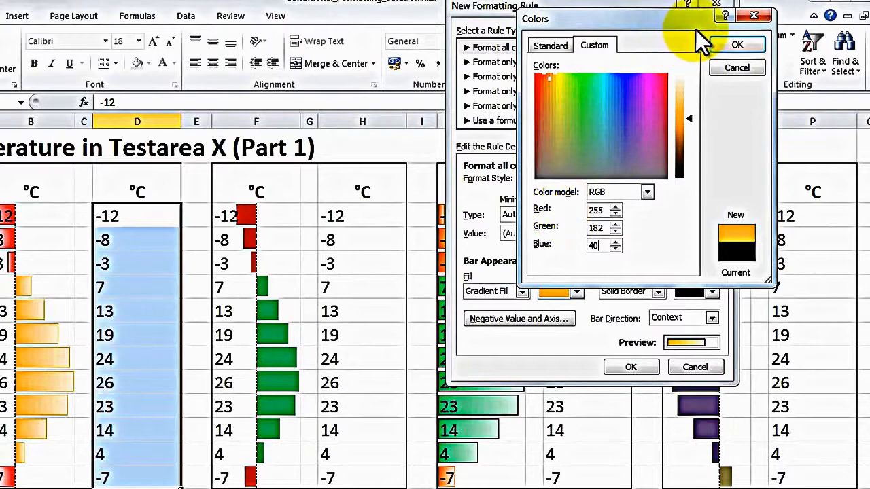
left_click(730, 43)
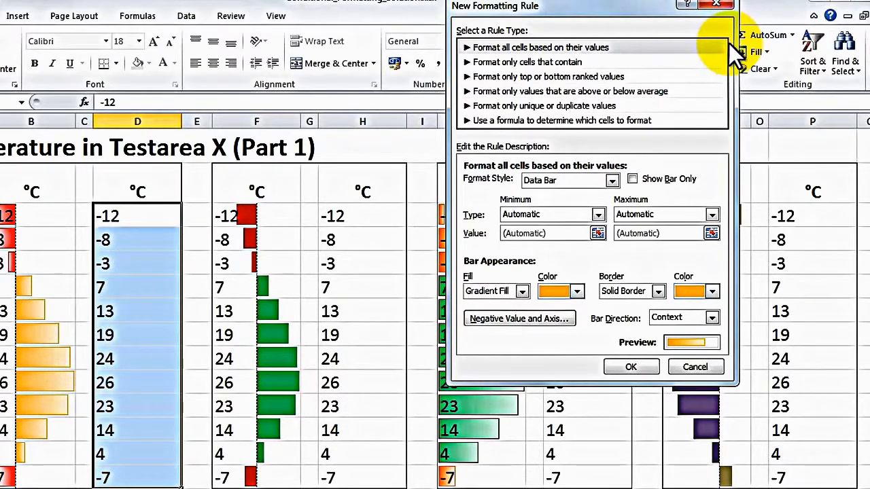
Set the negative bars to a dark red fill and give them a separate red border color
left_click(532, 320)
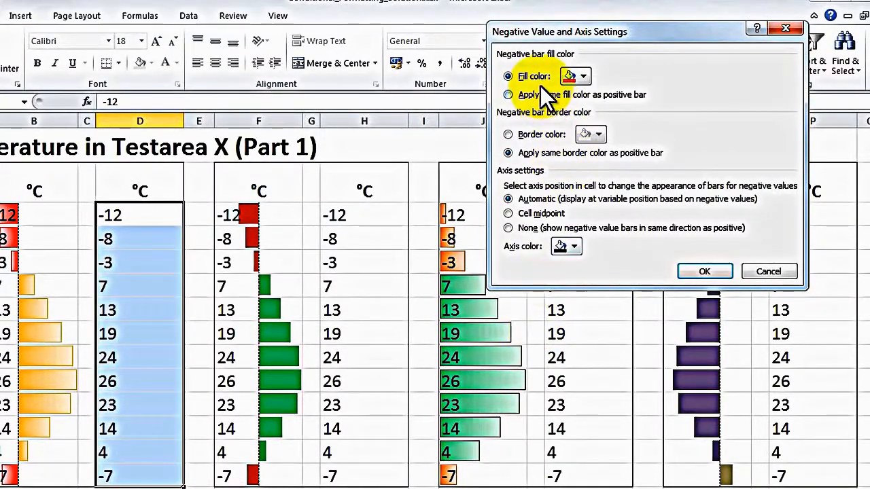
left_click(584, 76)
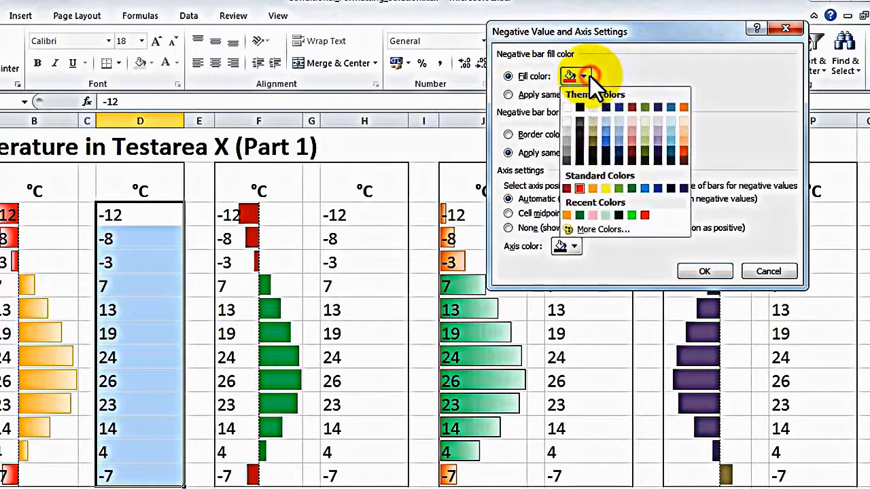
left_click(566, 187)
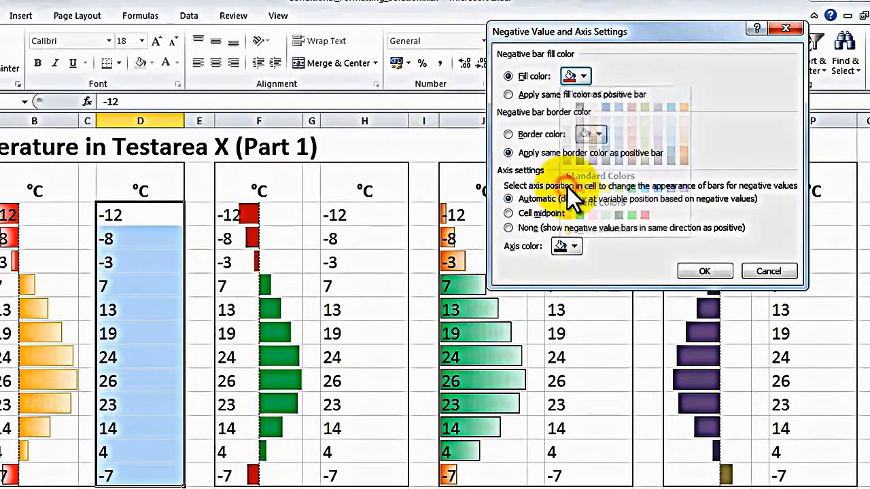
left_click(509, 134)
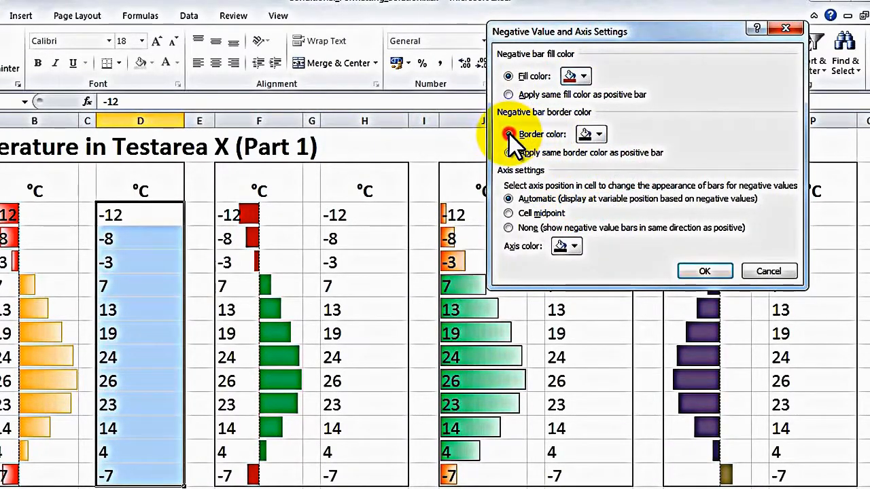
left_click(598, 134)
left_click(582, 245)
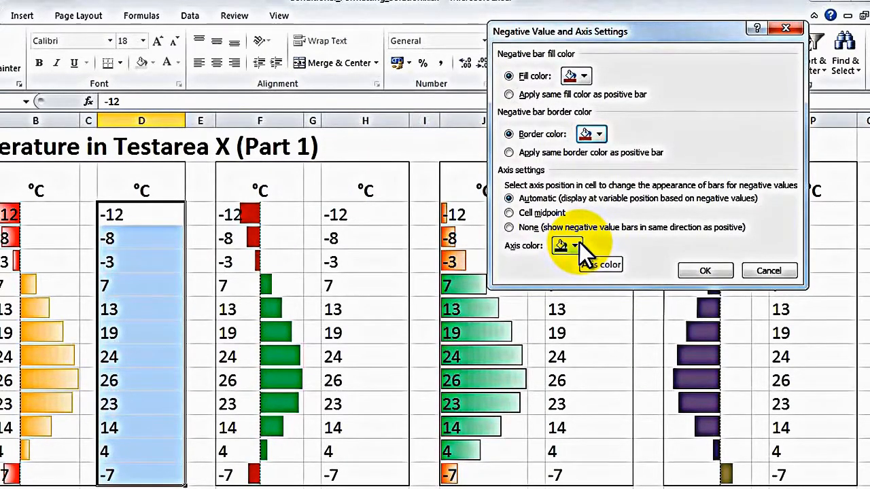
left_click(697, 270)
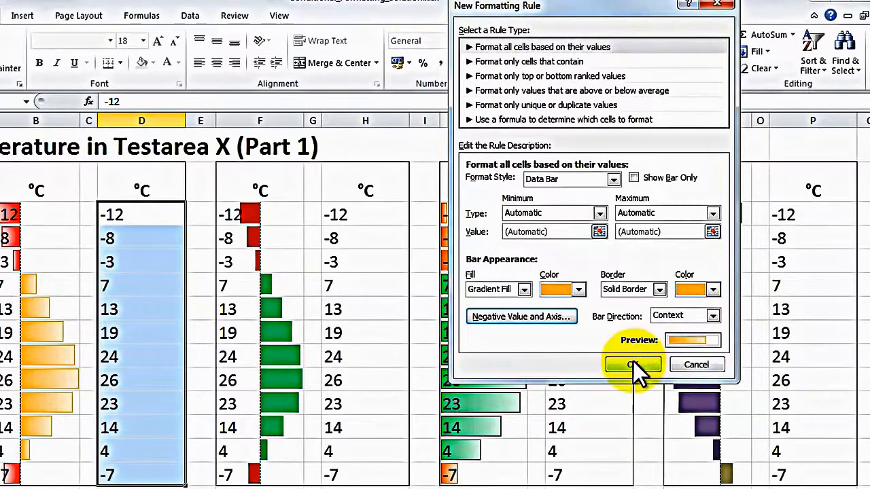
Save the data bar rule and apply it to D3:D14
left_click(630, 364)
left_click(843, 251)
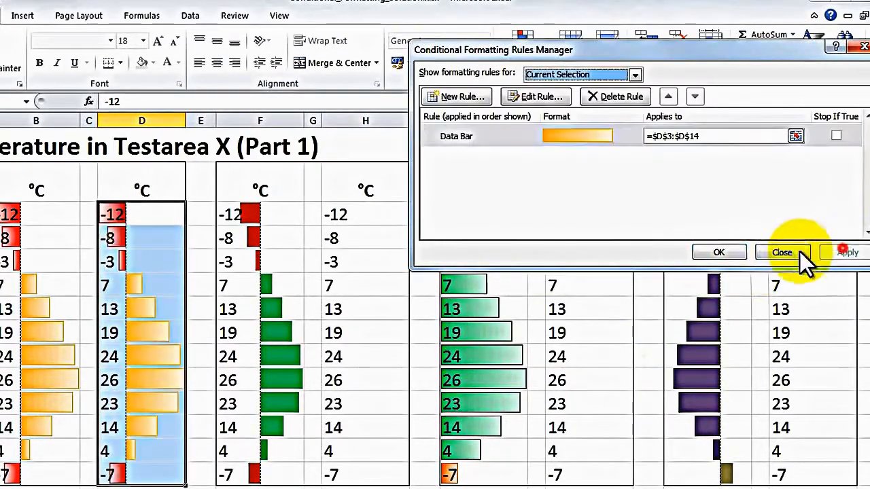
left_click(707, 251)
left_click(201, 214)
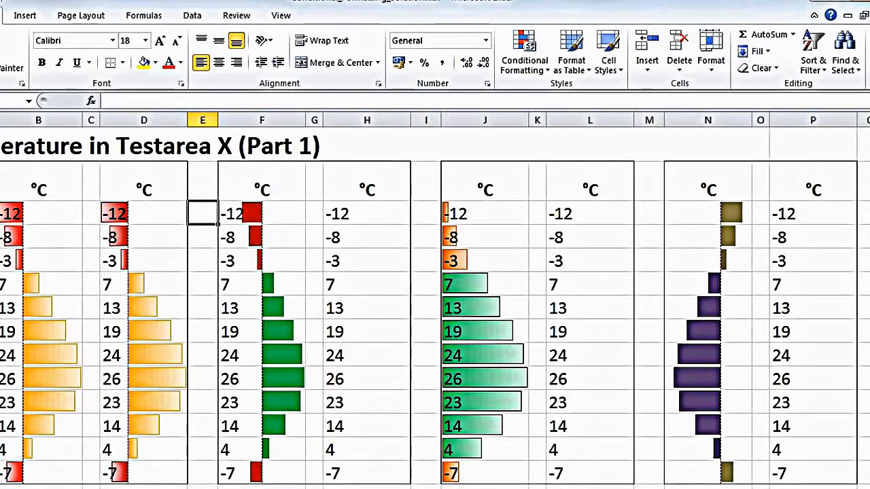
Create a new conditional formatting rule for H3:H14 with the Data Bar format style
left_click_drag(335, 212, 320, 462)
left_click(508, 43)
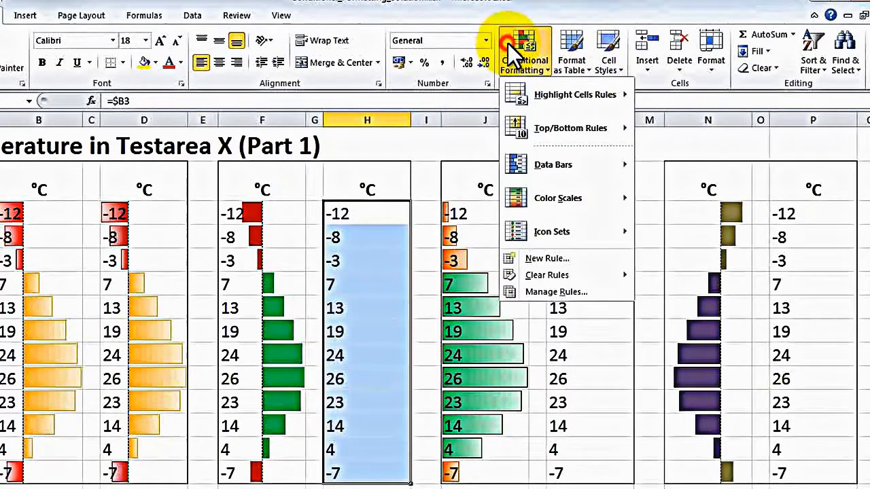
left_click(536, 292)
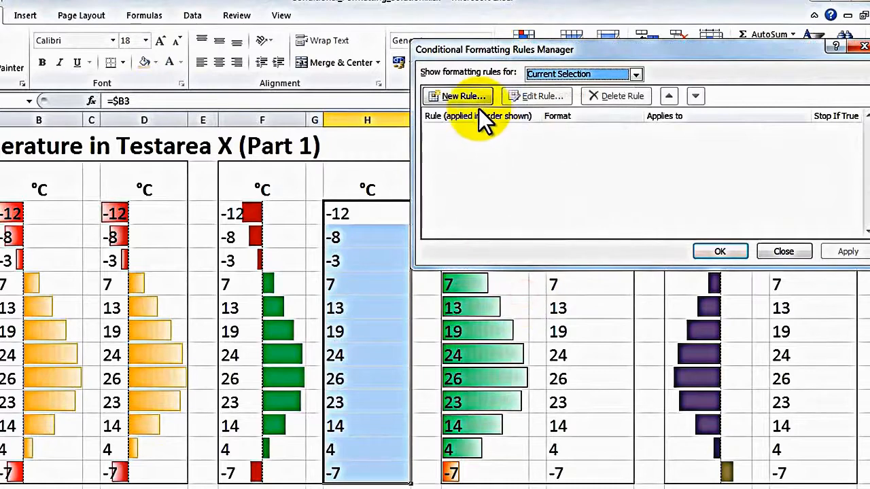
left_click(465, 95)
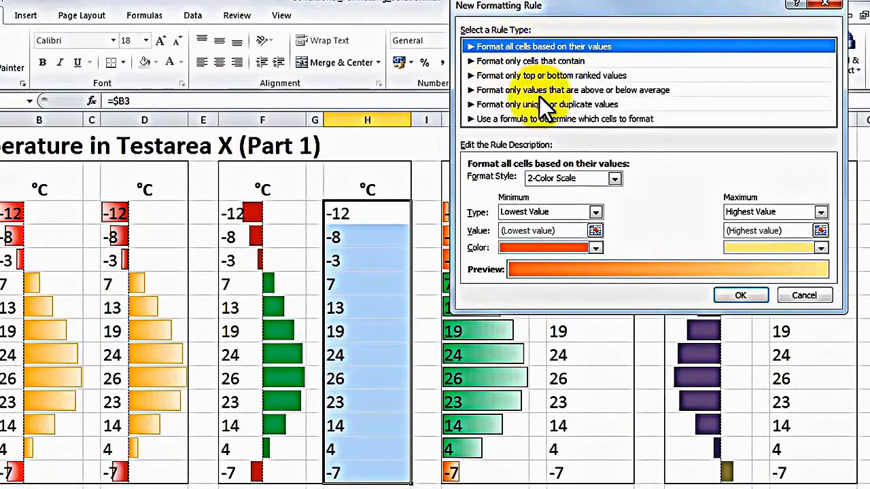
left_click(557, 179)
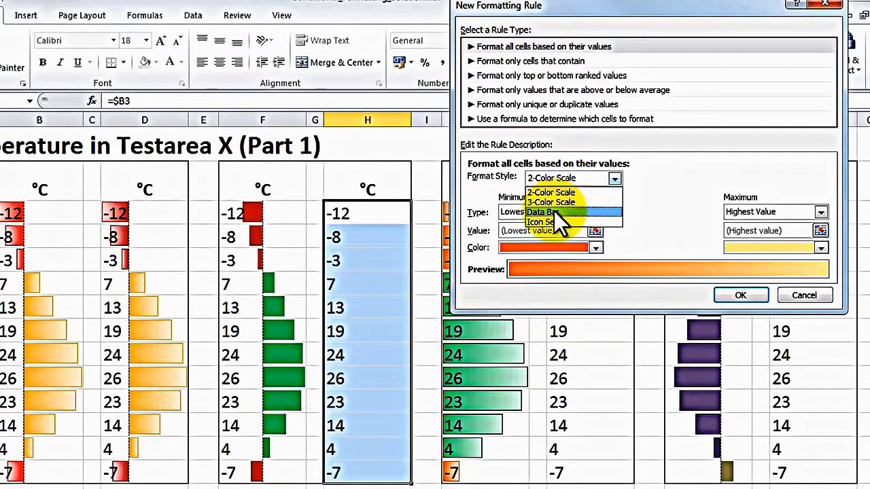
left_click(553, 212)
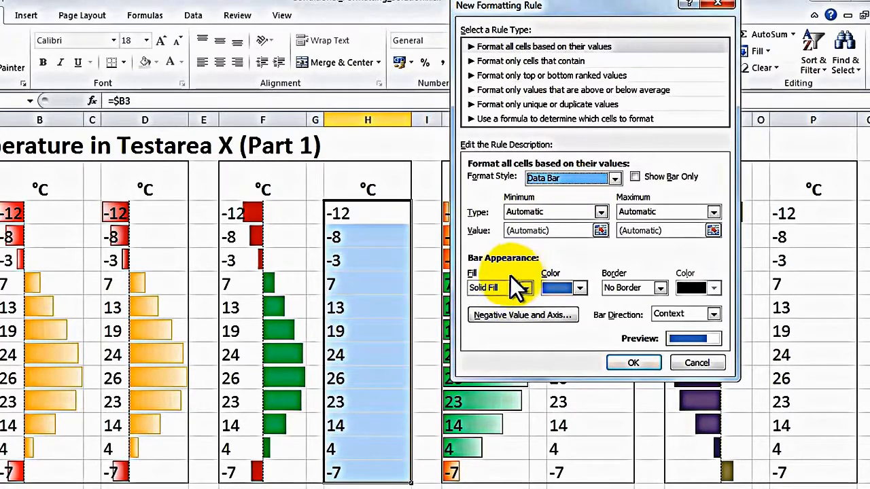
Set the data bars' solid fill to the custom color RGB 0, 176, 80
left_click(561, 286)
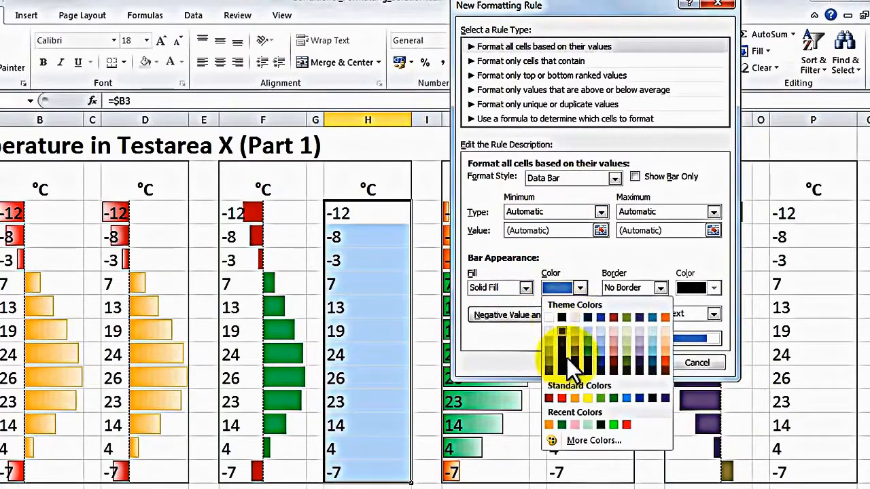
left_click(588, 440)
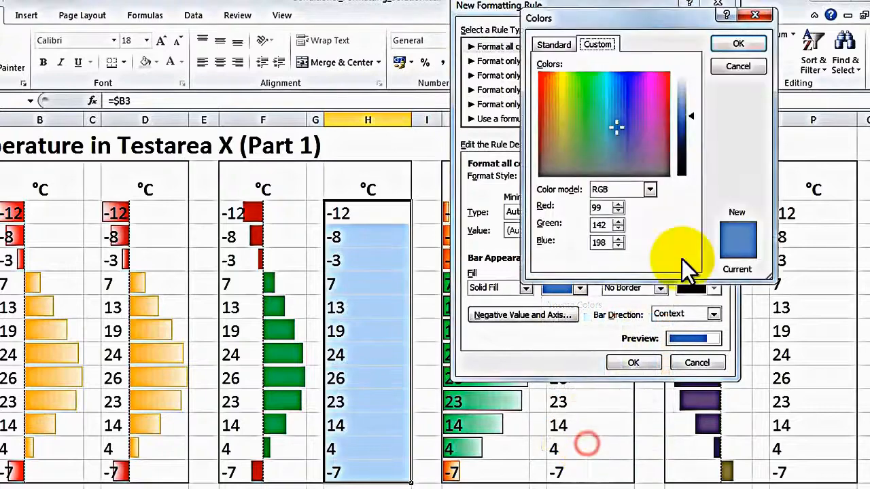
double_click(610, 208)
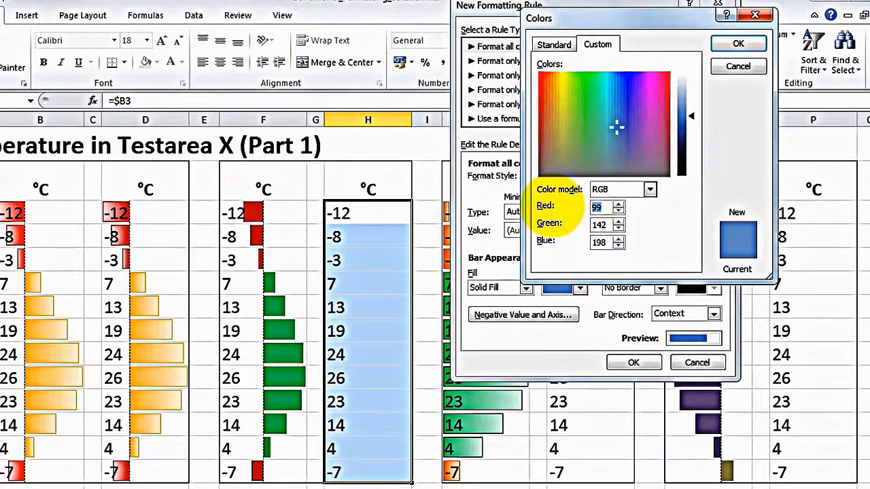
type("0")
key("Tab")
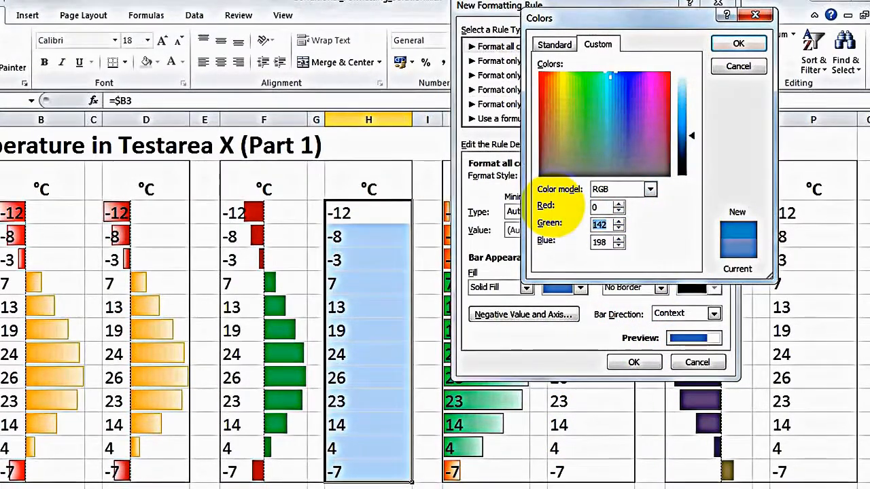
type("176")
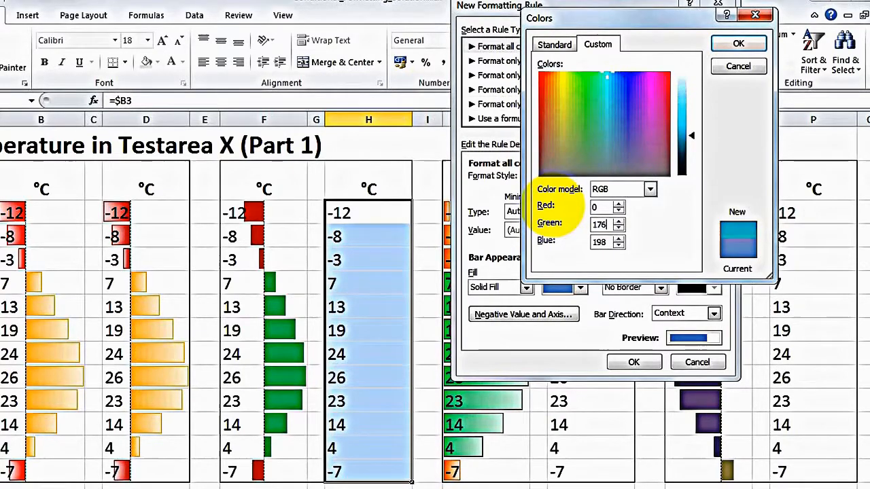
type("80")
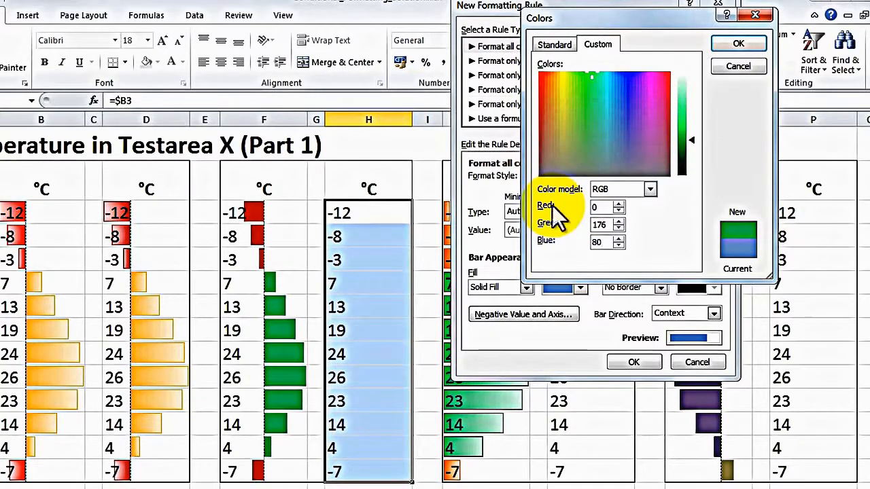
left_click(723, 43)
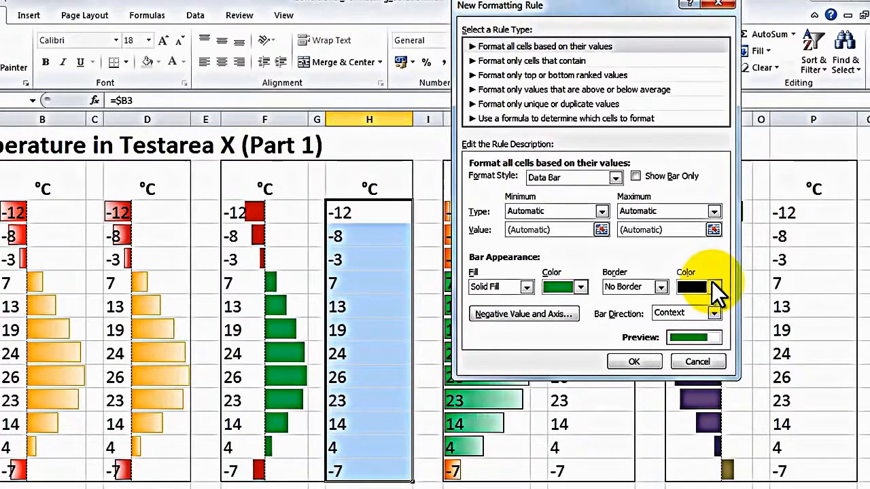
Give the negative bars a dark red fill and place the axis at the cell midpoint
left_click(521, 313)
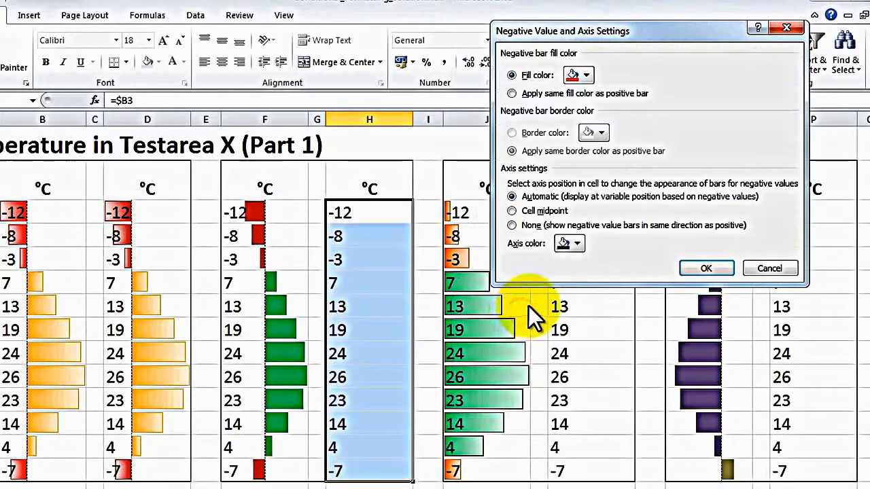
left_click(586, 76)
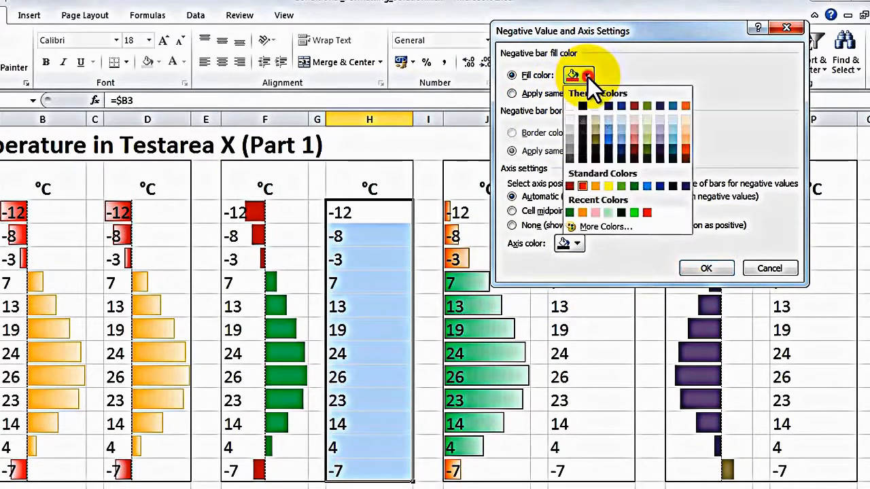
left_click(572, 184)
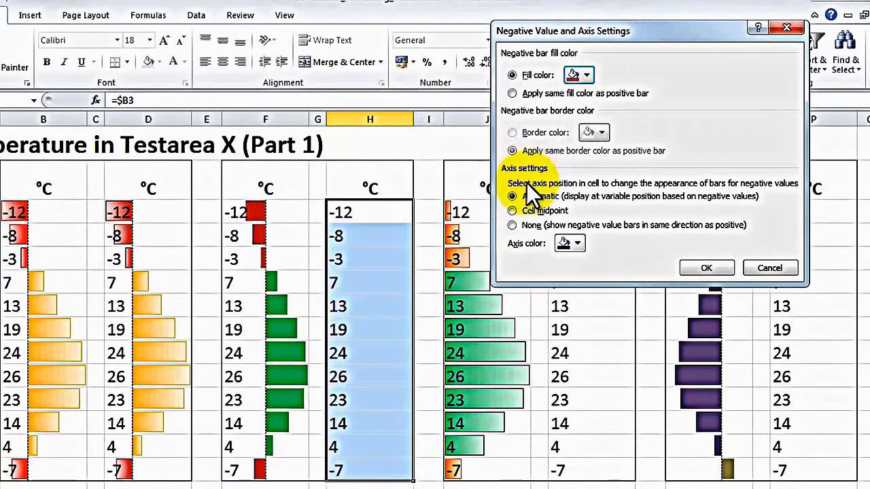
left_click(515, 210)
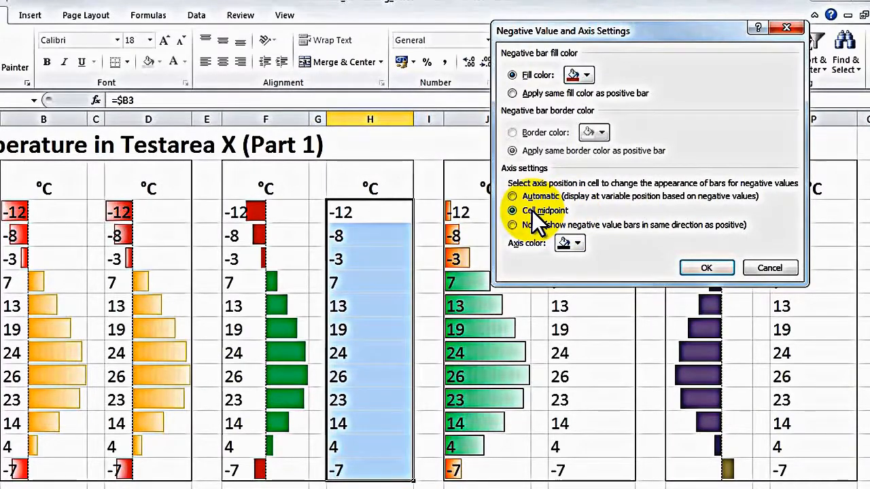
left_click(694, 269)
Save the green data bar rule, apply it to H3:H14 and deselect the range
left_click(632, 359)
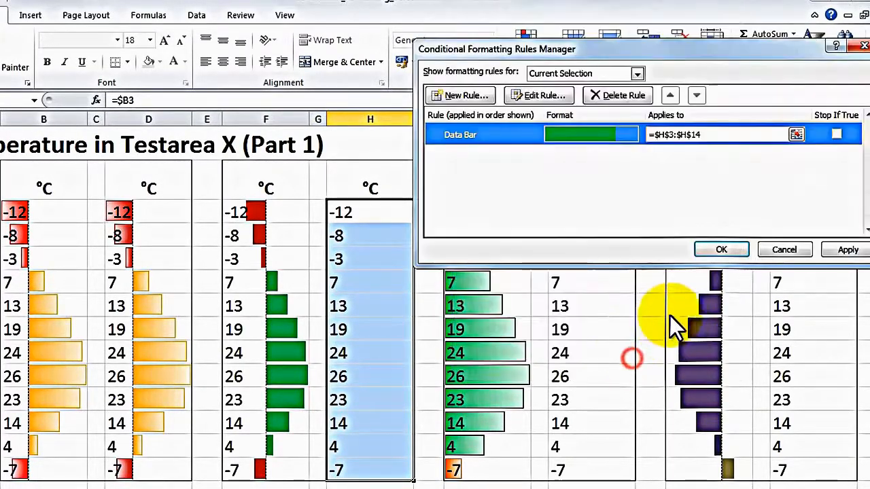
left_click(718, 251)
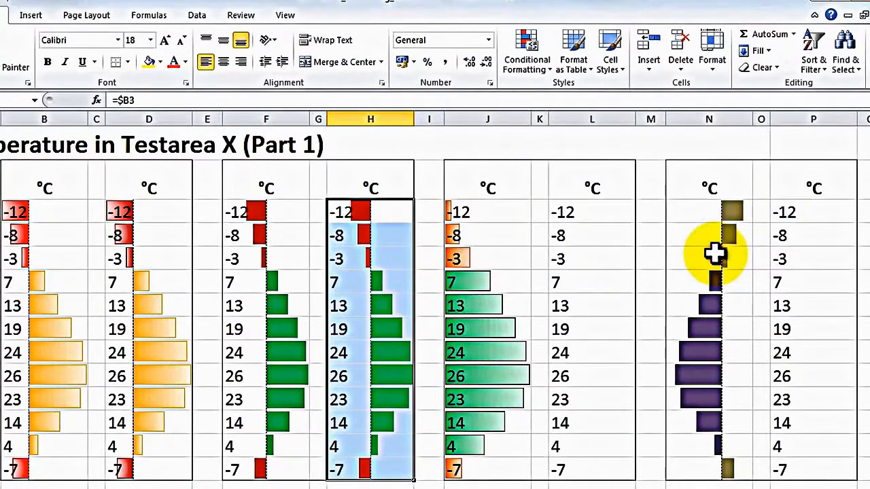
left_click(429, 211)
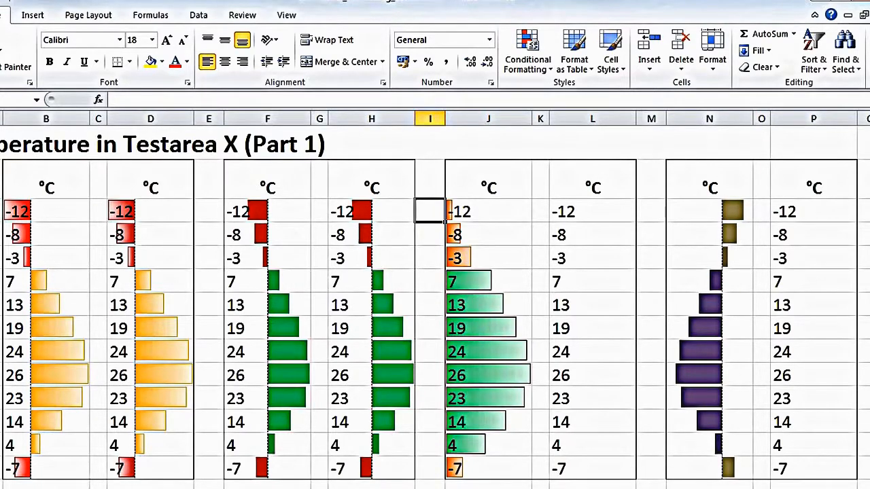
Create a new conditional formatting rule for L3:L14 with the Data Bar format style
left_click_drag(592, 211, 598, 460)
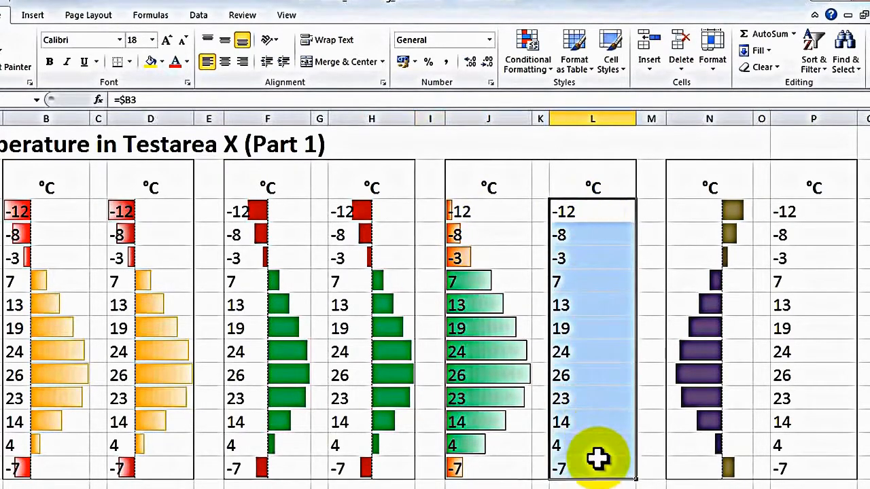
left_click(526, 39)
left_click(548, 282)
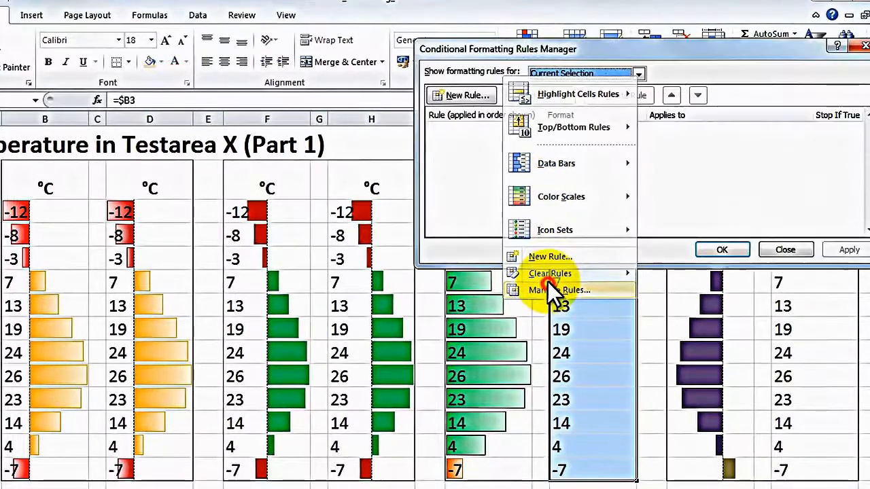
left_click(463, 96)
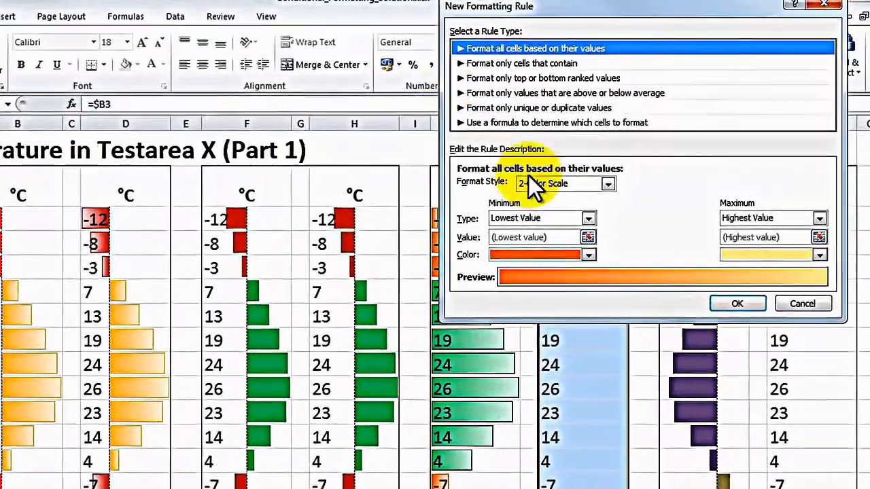
left_click(540, 180)
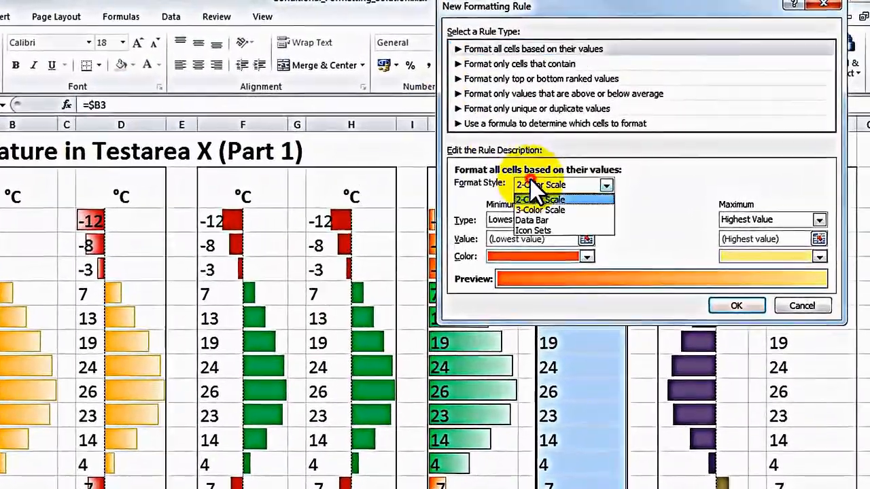
left_click(532, 222)
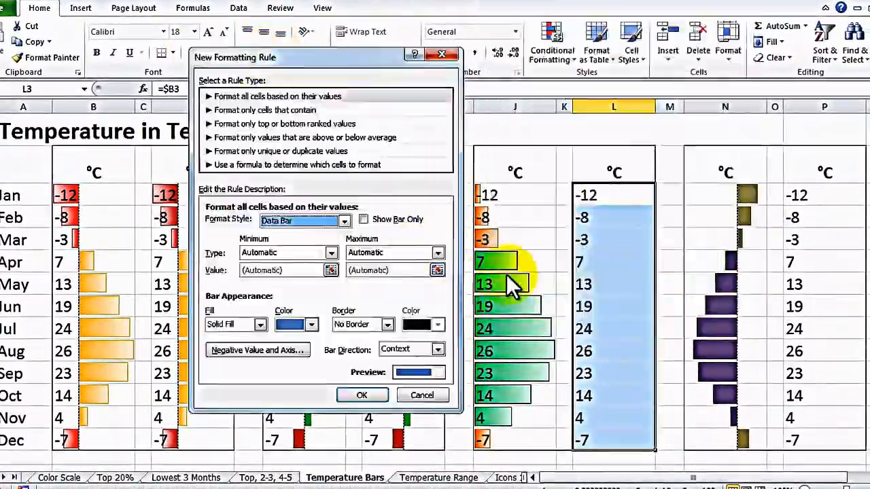
Give the data bars a gradient fill in the custom color RGB 0, 176, 80
left_click(245, 325)
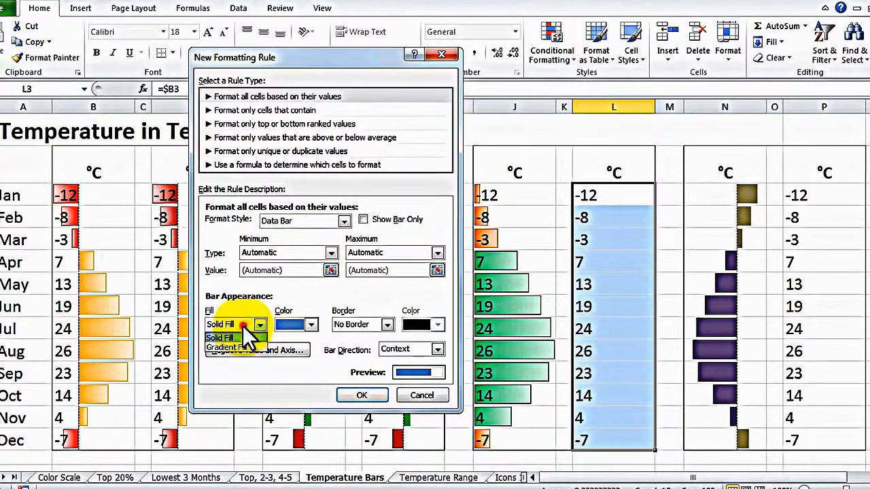
left_click(242, 346)
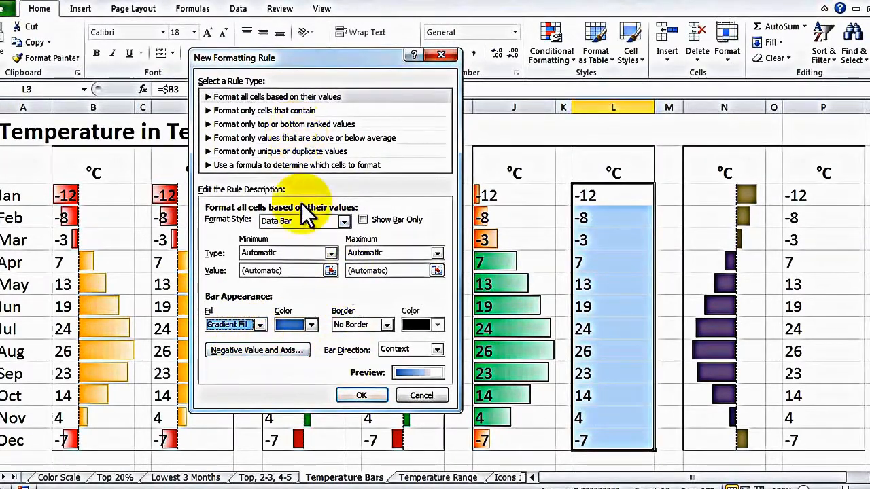
left_click(310, 326)
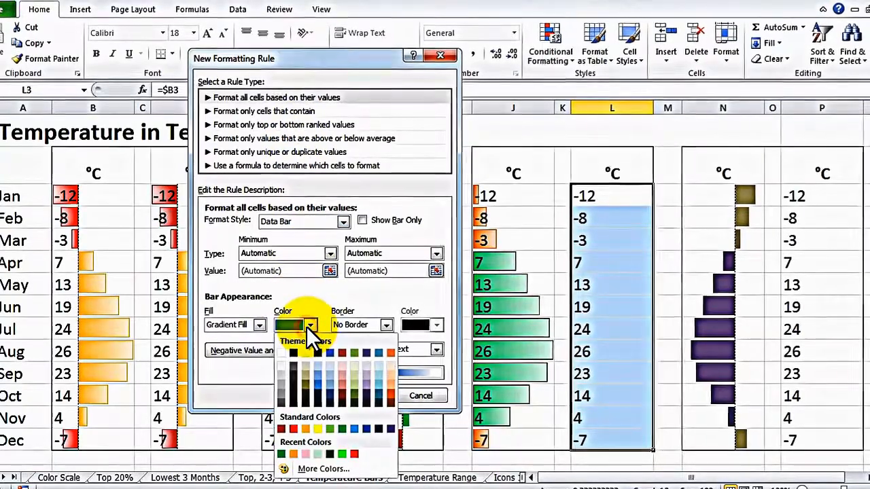
left_click(322, 469)
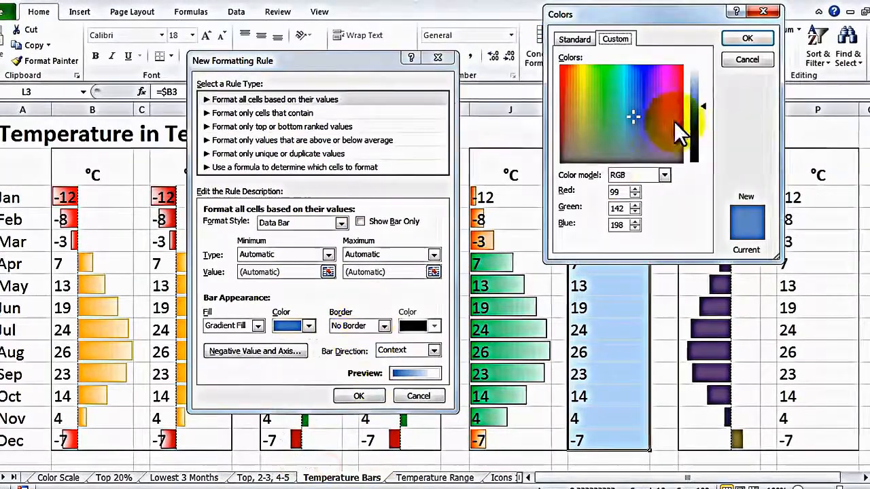
double_click(613, 193)
type("0")
key("Tab")
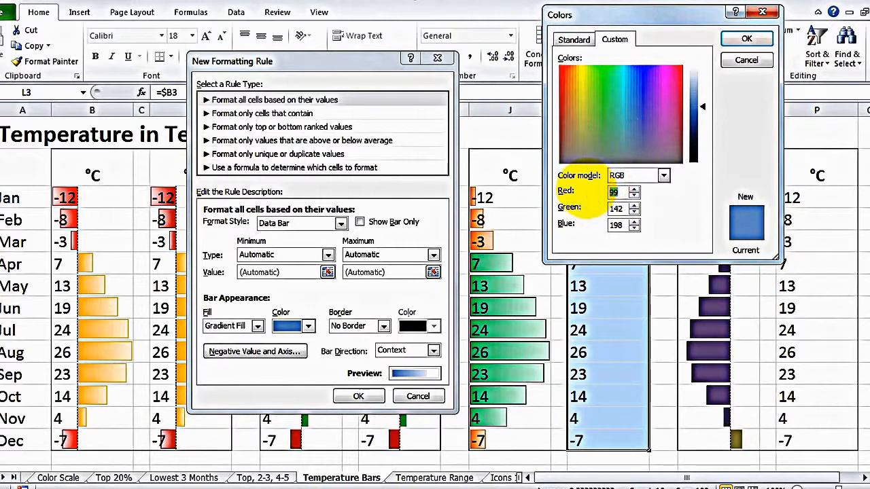
type("176")
key("Tab")
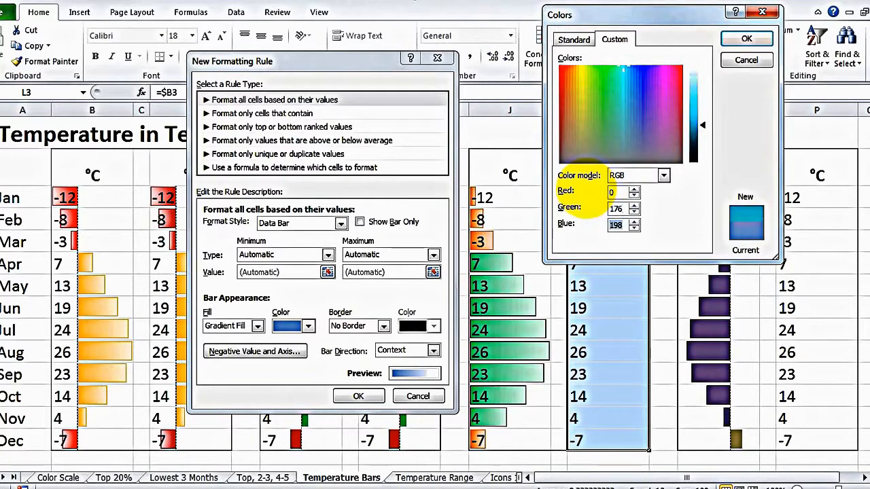
type("80")
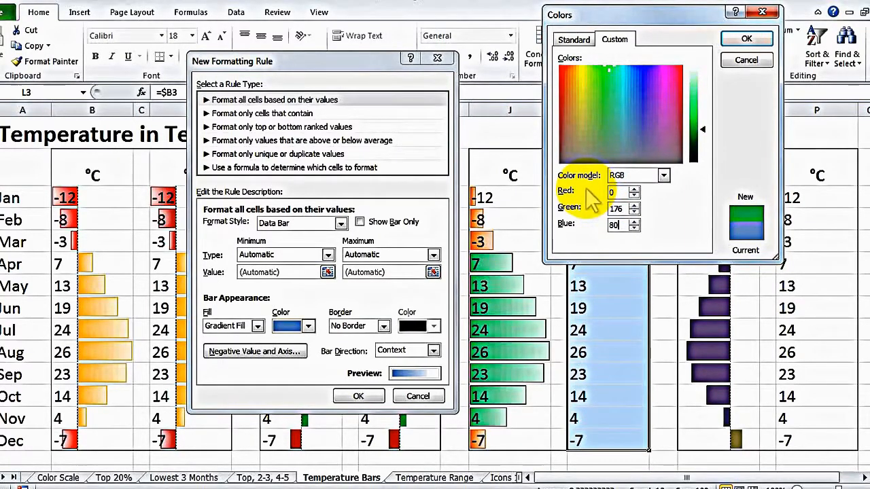
left_click(746, 37)
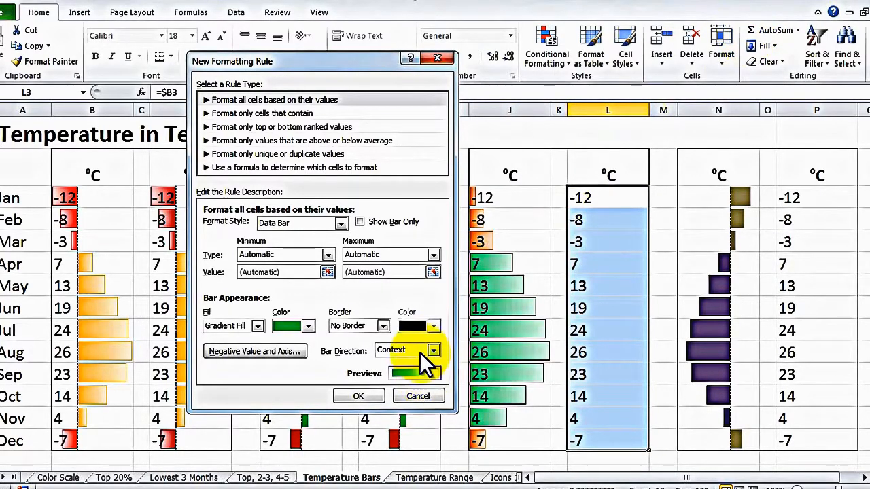
Add a solid border to the data bars and fill the negative bars with the darker orange theme color
left_click(362, 326)
left_click(359, 343)
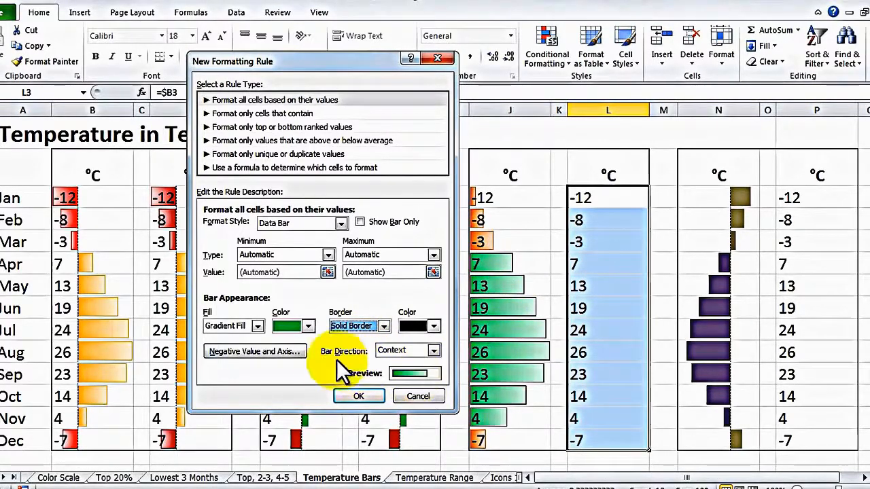
left_click(281, 352)
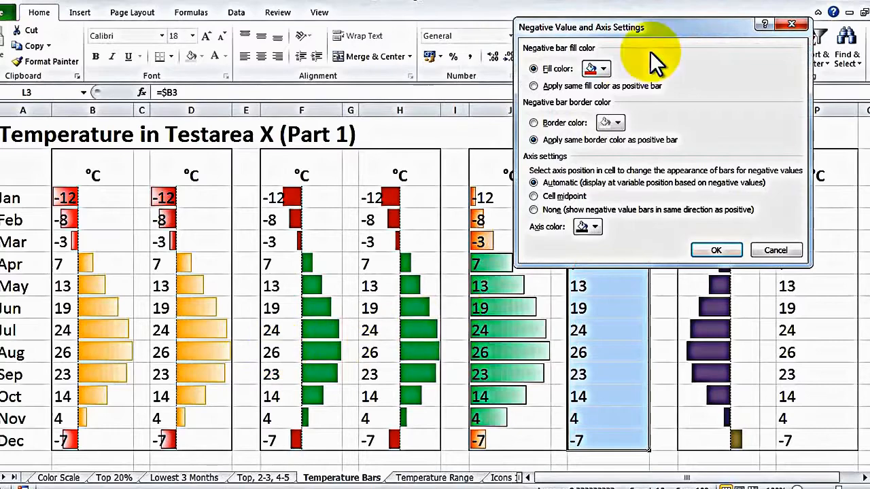
left_click_drag(670, 27, 307, 142)
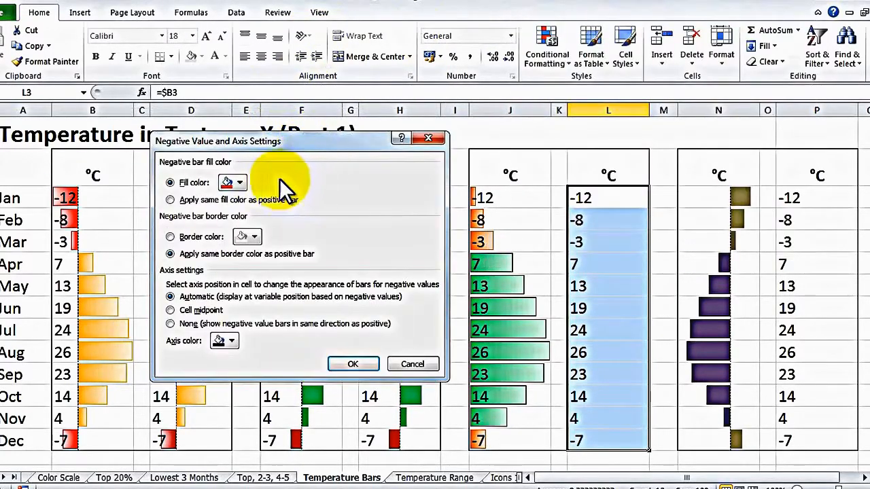
left_click(240, 182)
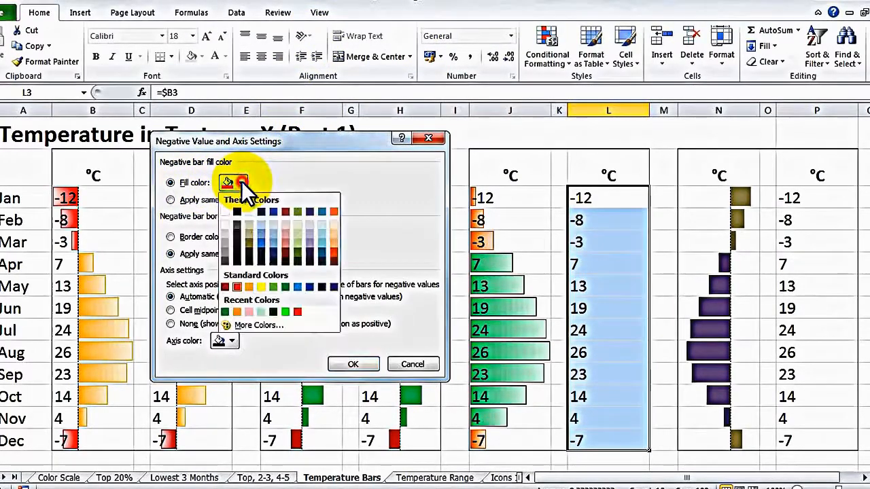
left_click(331, 250)
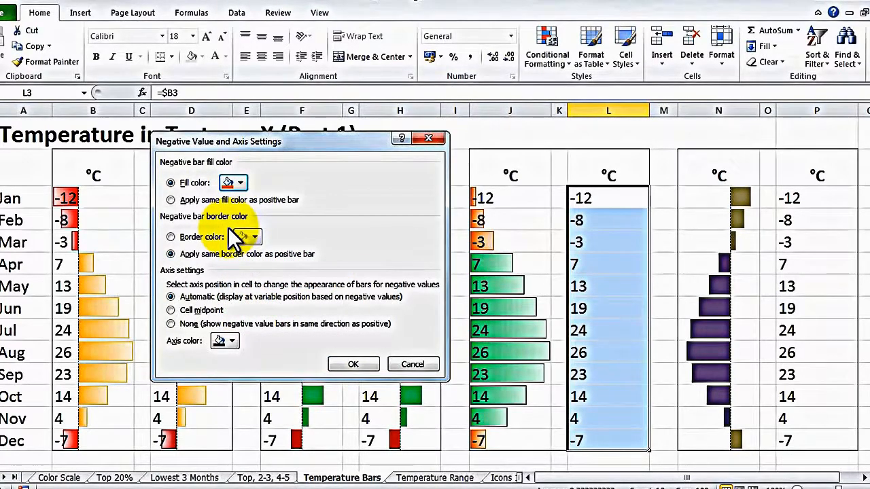
Give the negative bars their own border in the same darker orange and set the axis to None
left_click(169, 237)
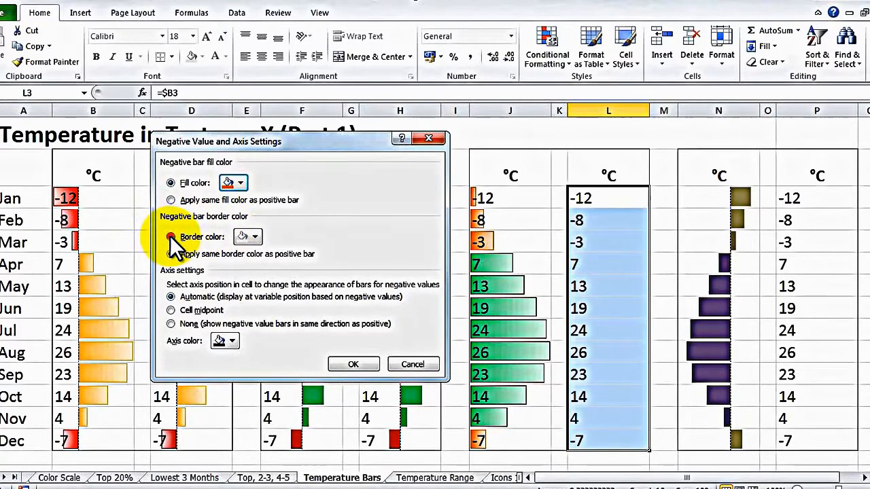
left_click(253, 236)
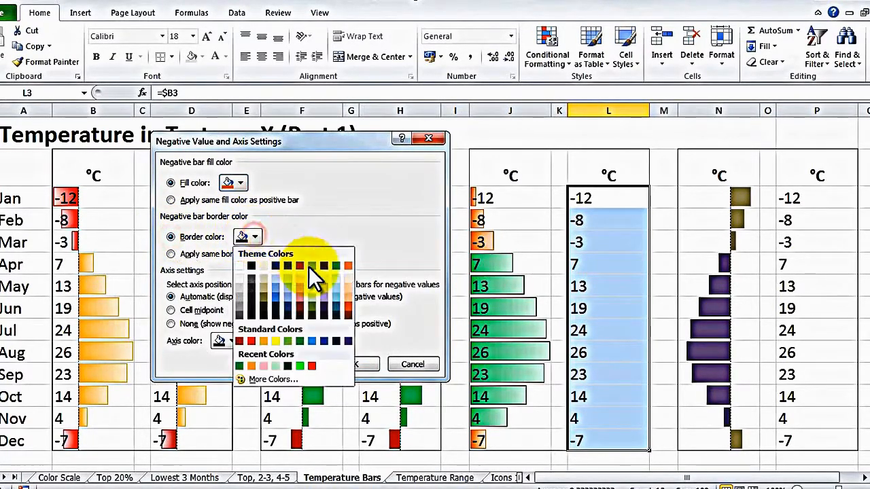
left_click(346, 307)
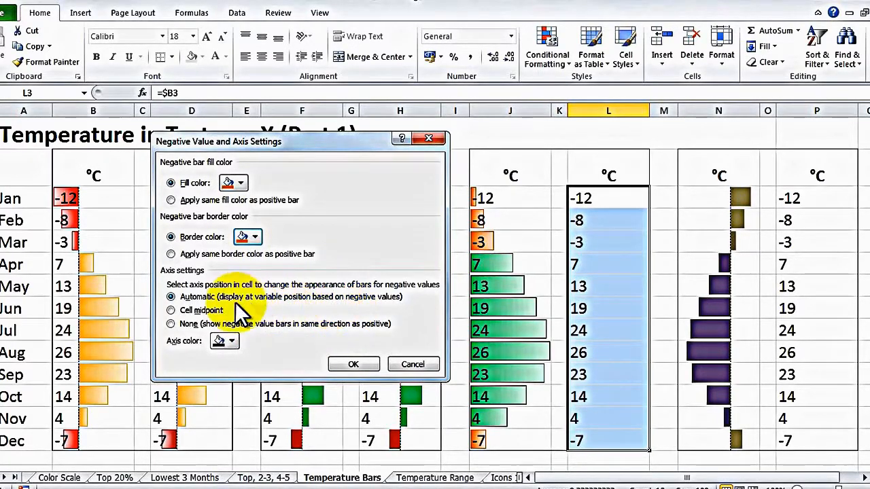
left_click(172, 324)
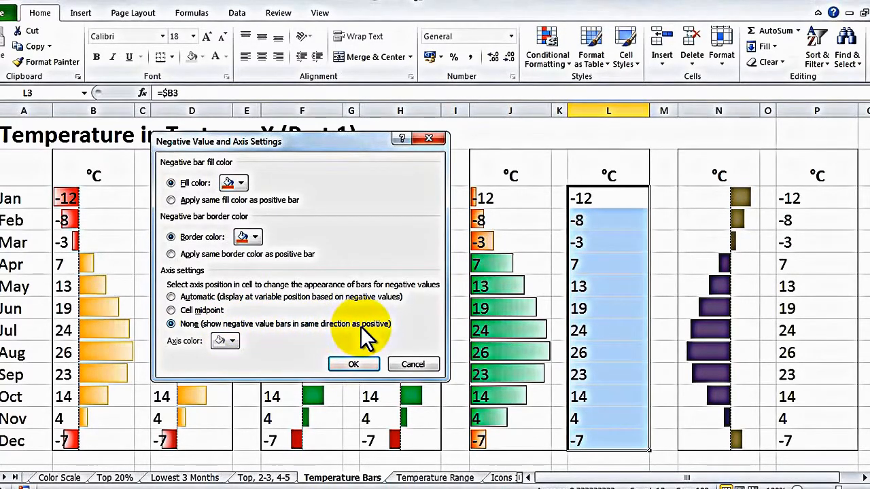
left_click(355, 362)
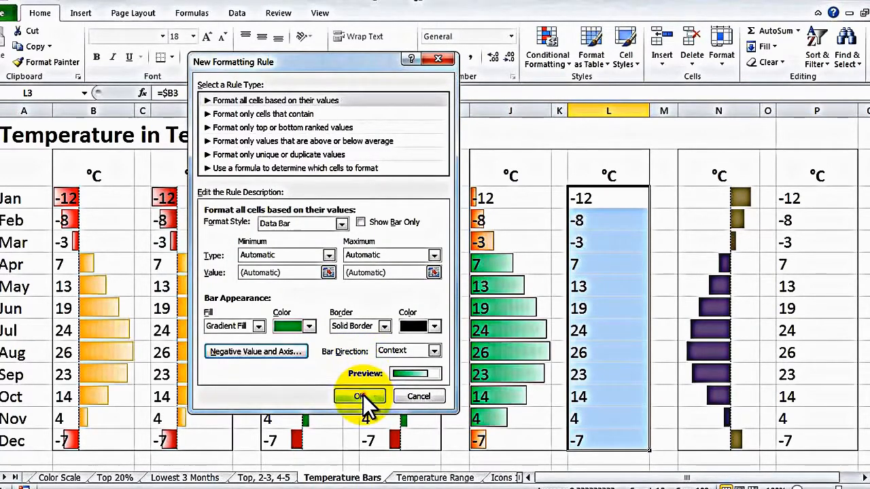
Save the gradient green data bar rule, apply it to L3:L14 and deselect the range
left_click(360, 396)
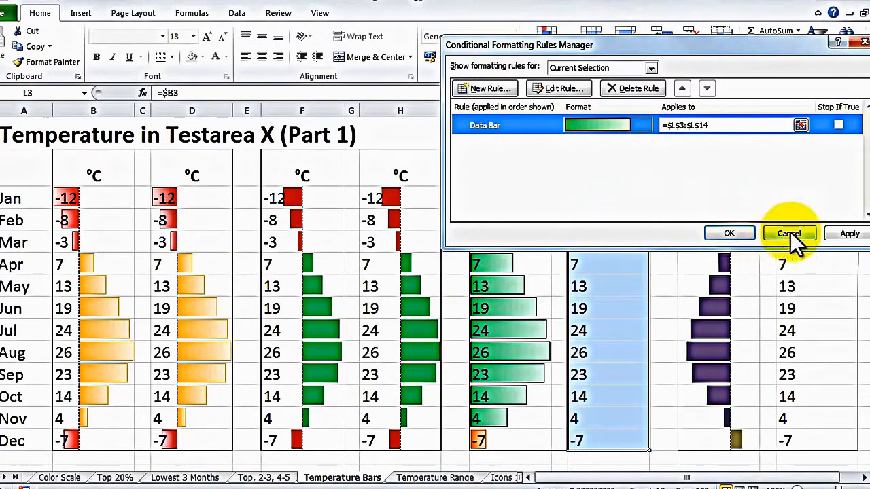
left_click(743, 236)
left_click(673, 194)
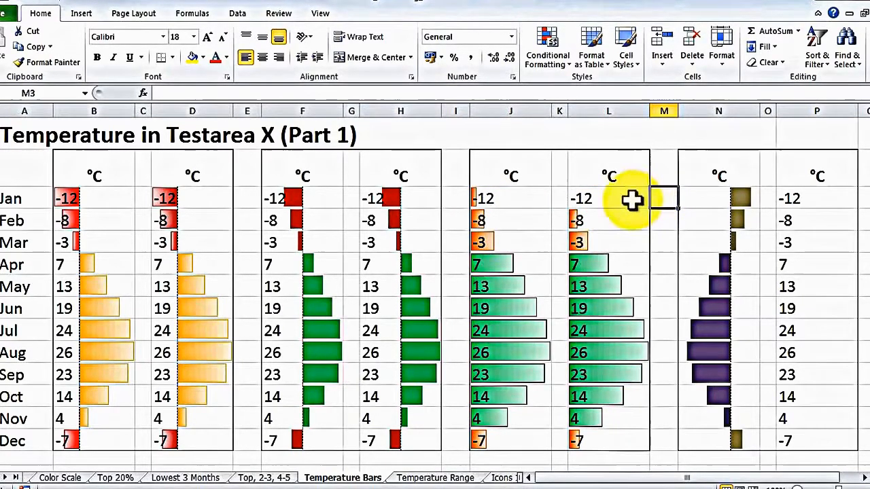
Edit the data bar rule on L3:L14 to use a Number minimum of -15 and apply the change
left_click_drag(632, 199, 626, 432)
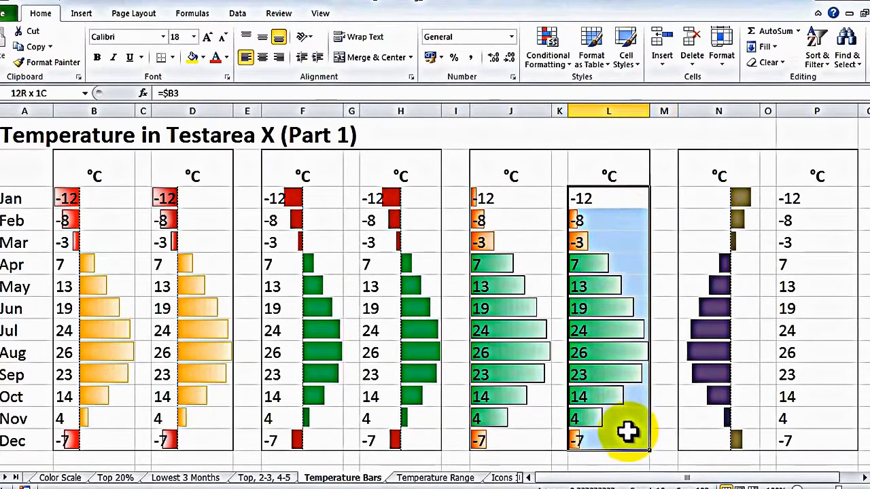
left_click(547, 51)
left_click(547, 271)
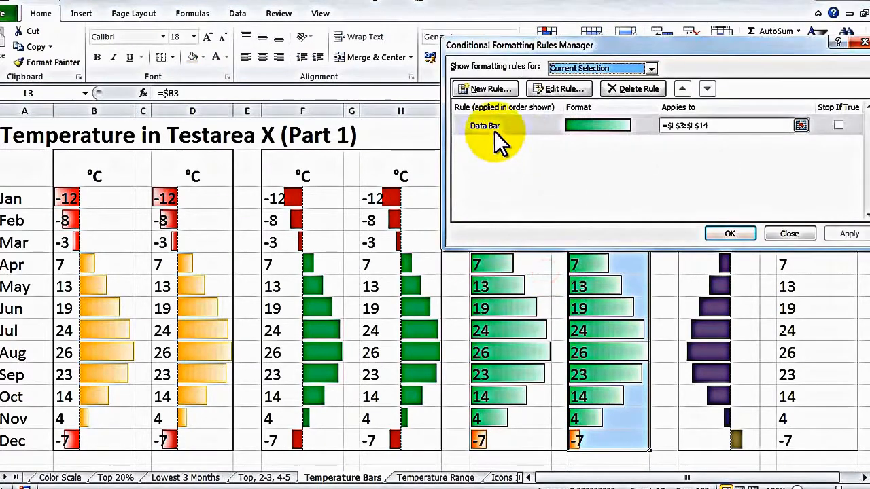
key("Escape")
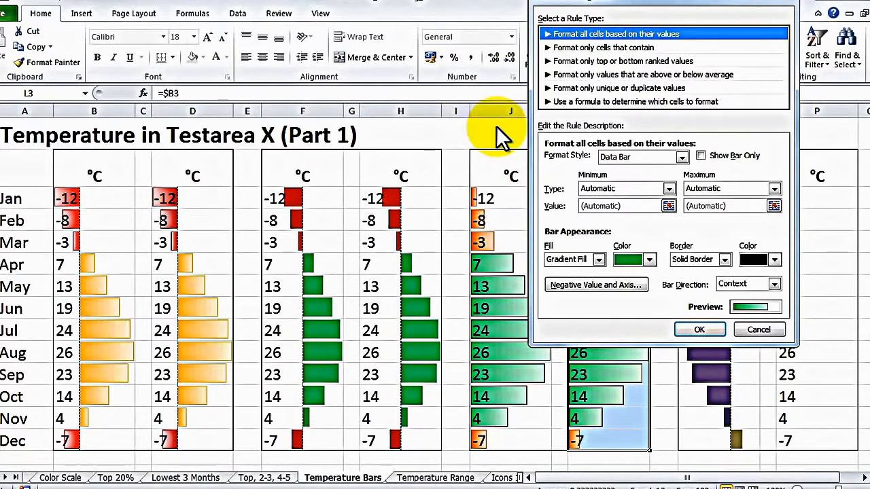
left_click(607, 188)
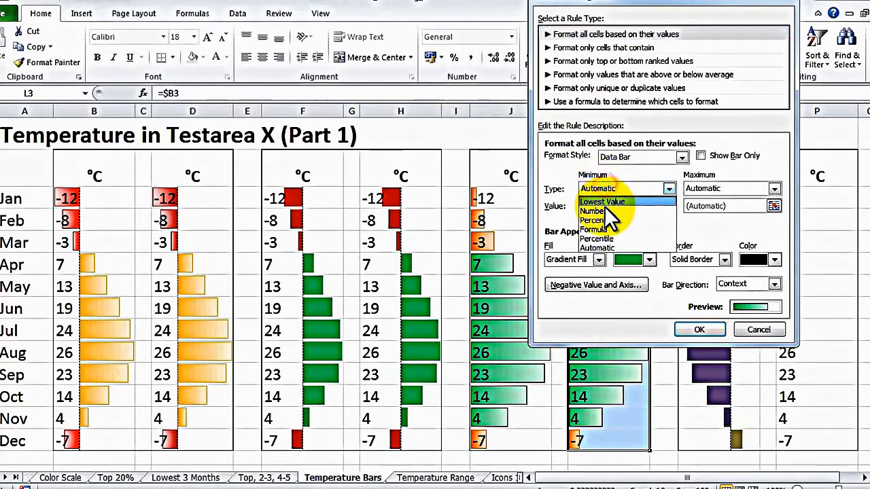
left_click(625, 210)
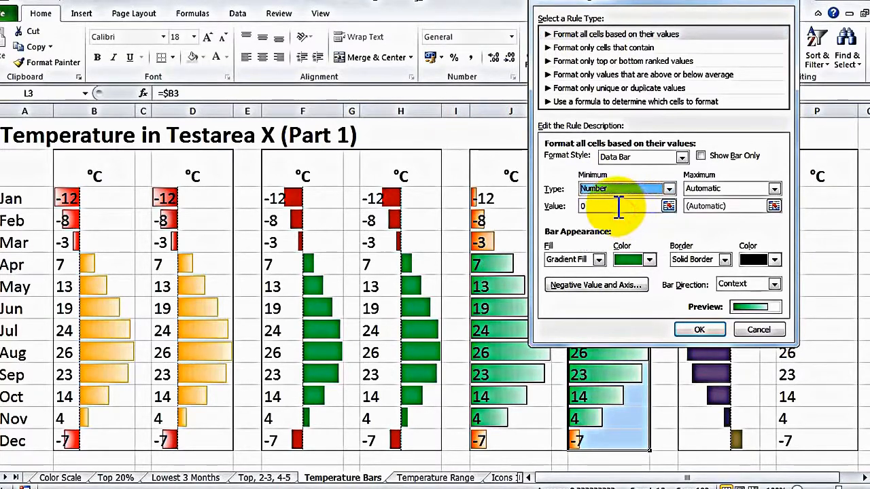
double_click(616, 206)
type("-15")
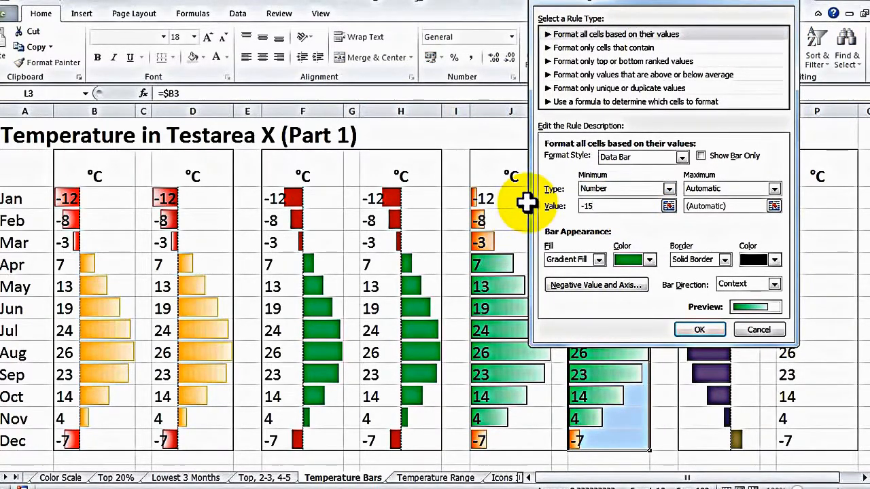
left_click(696, 330)
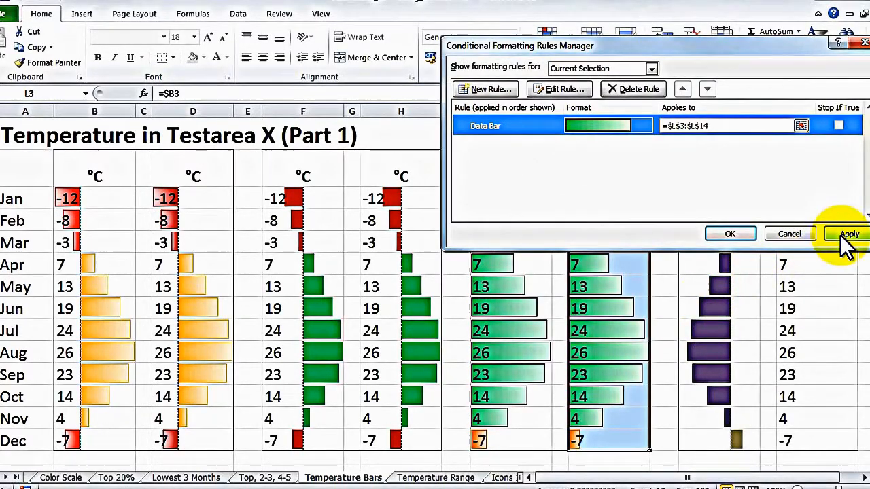
left_click(846, 242)
Edit the L3:L14 rule again to set its minimum value to -60, apply it and deselect the range
left_click_drag(738, 47, 307, 229)
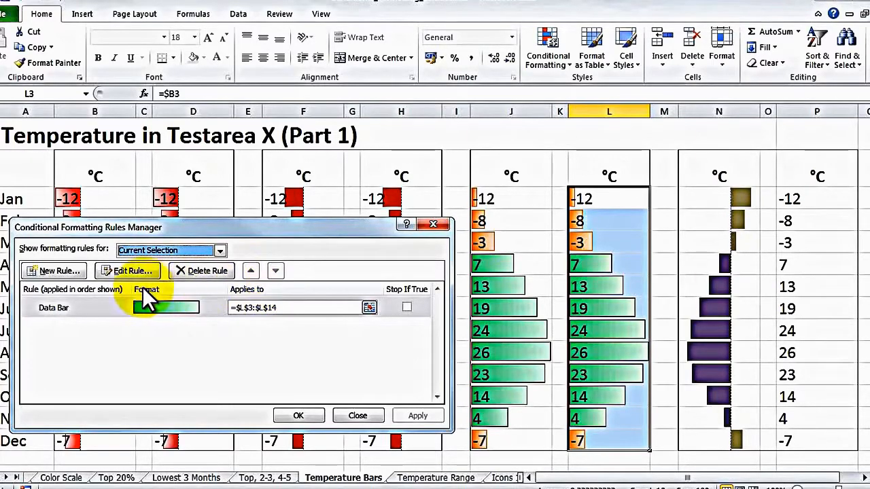
double_click(105, 306)
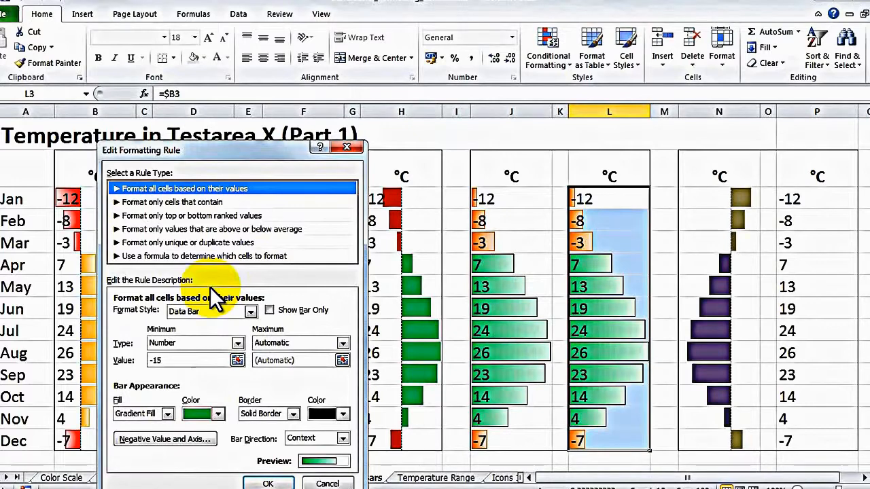
left_click_drag(171, 359, 145, 359)
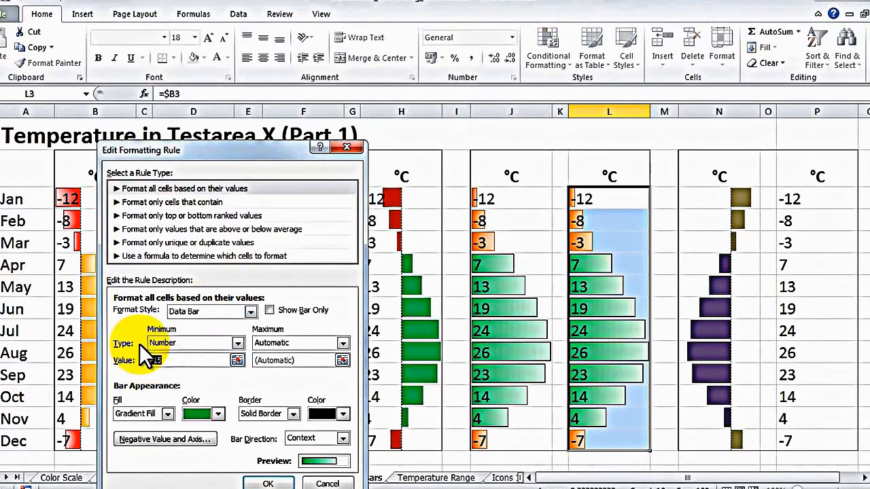
key("Delete")
type("25")
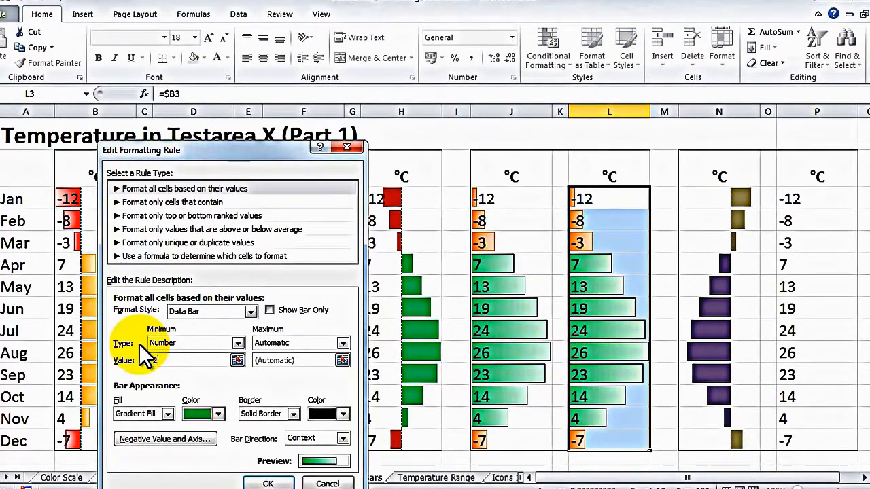
key("BackSpace")
key("BackSpace")
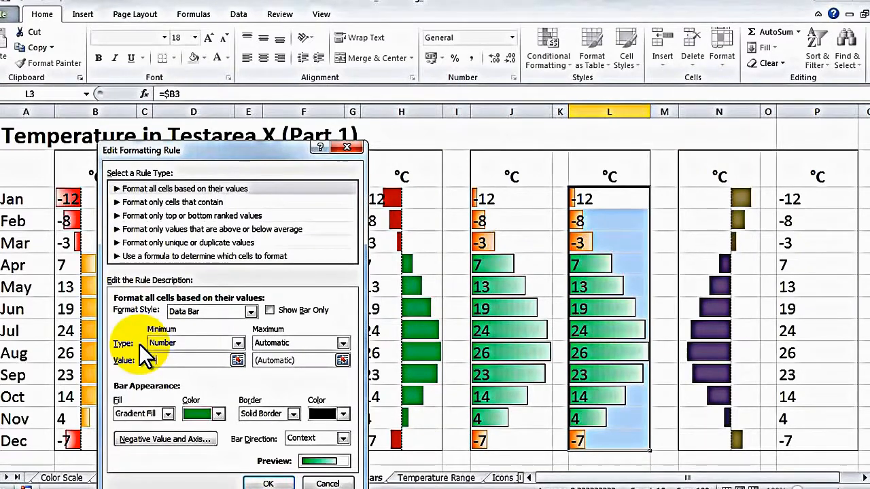
type("-60")
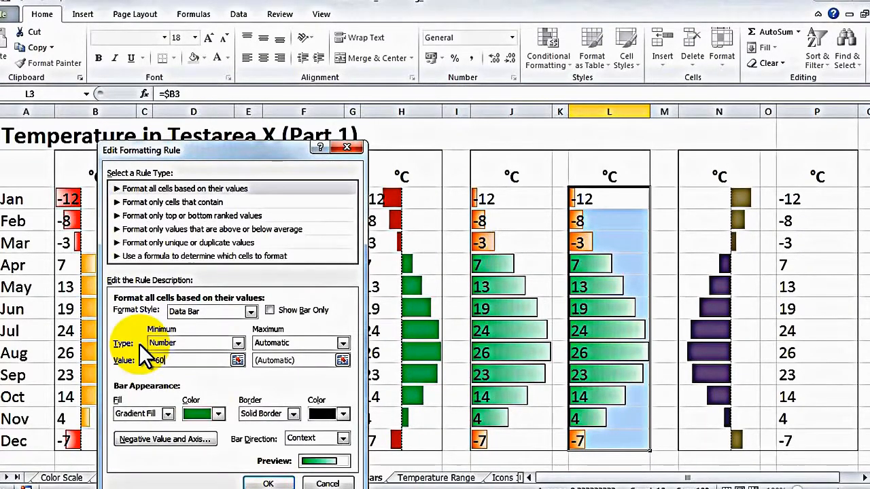
key("Home")
key("BackSpace")
key("BackSpace")
key("BackSpace")
key("BackSpace")
key("BackSpace")
key("BackSpace")
key("BackSpace")
key("BackSpace")
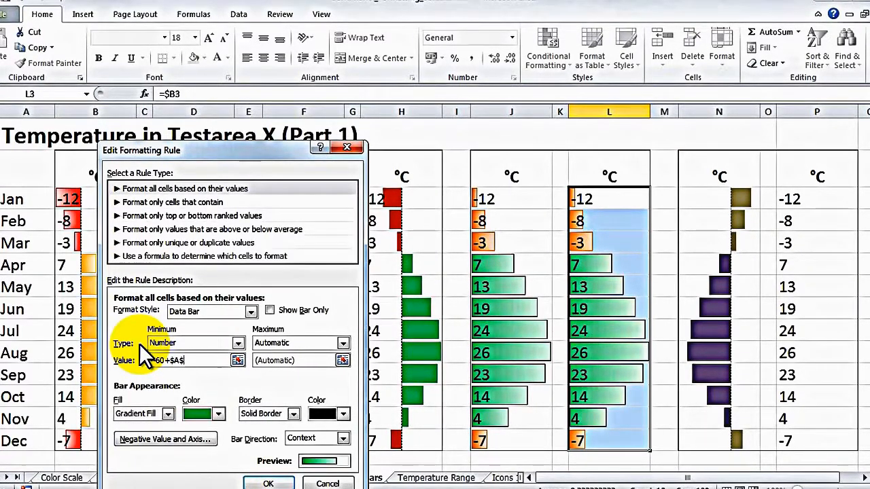
type("-60")
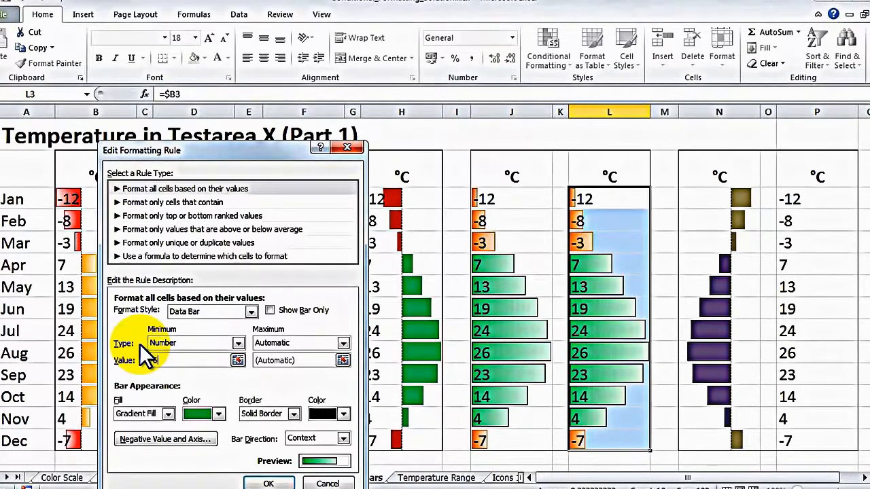
left_click(270, 482)
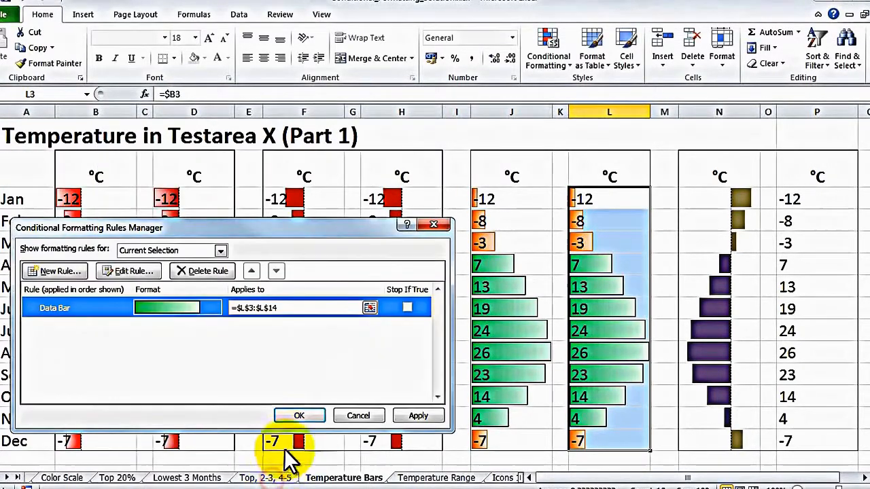
left_click(401, 419)
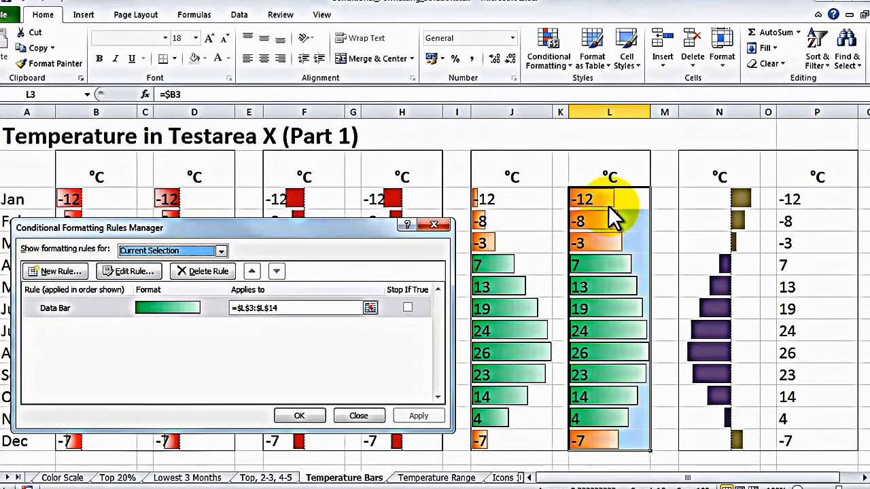
left_click(358, 415)
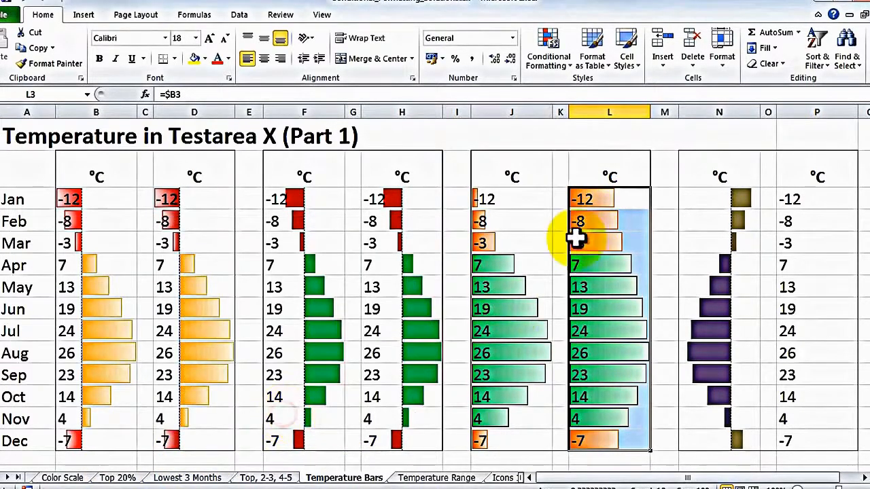
left_click(664, 198)
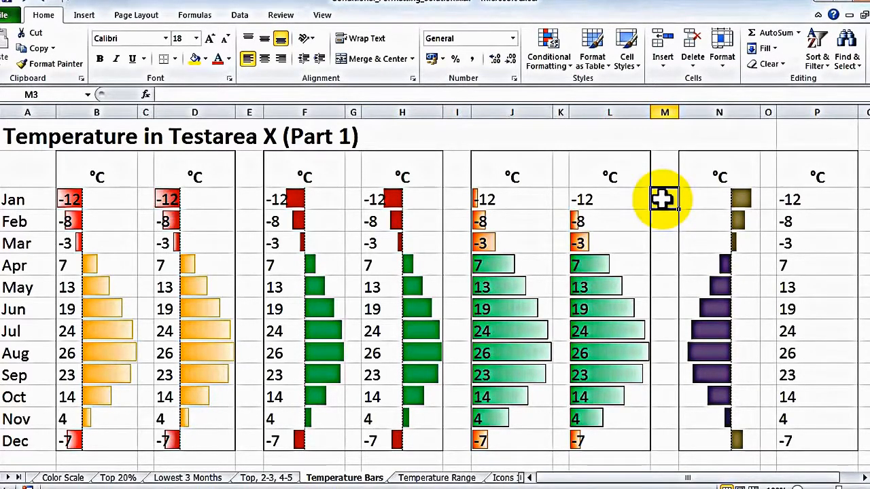
Create a new conditional formatting rule for P3:P14 that formats all cells based on their values as a Data Bar
left_click_drag(777, 197, 787, 440)
left_click(549, 57)
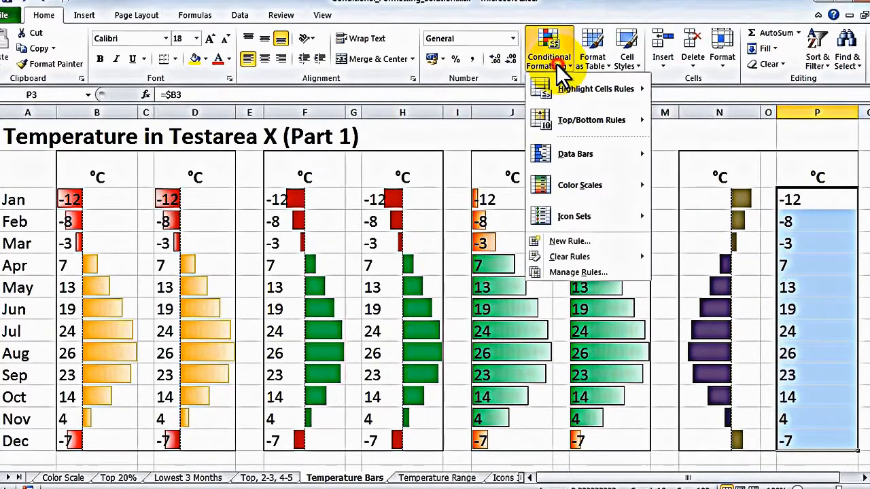
left_click(564, 271)
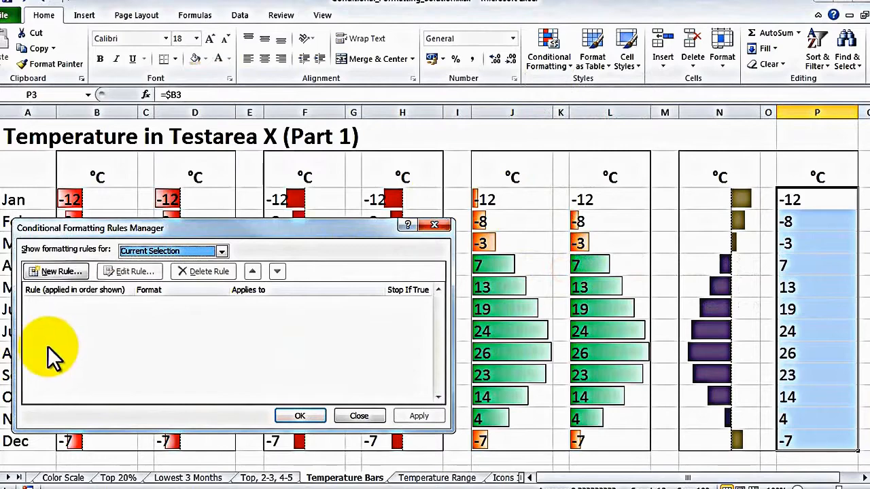
left_click(61, 270)
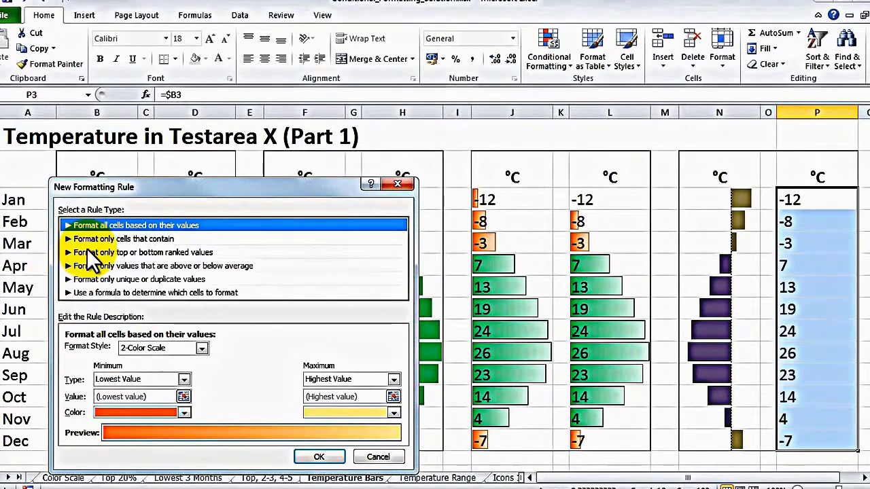
left_click_drag(125, 188, 144, 100)
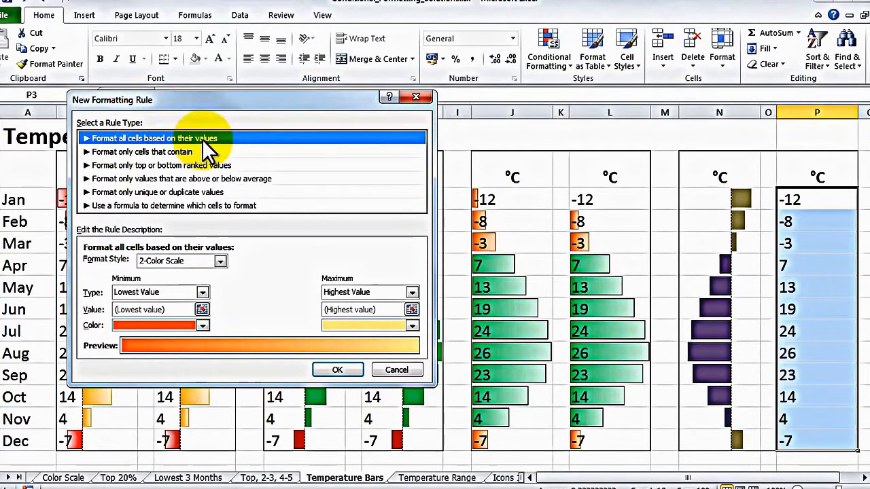
left_click(188, 263)
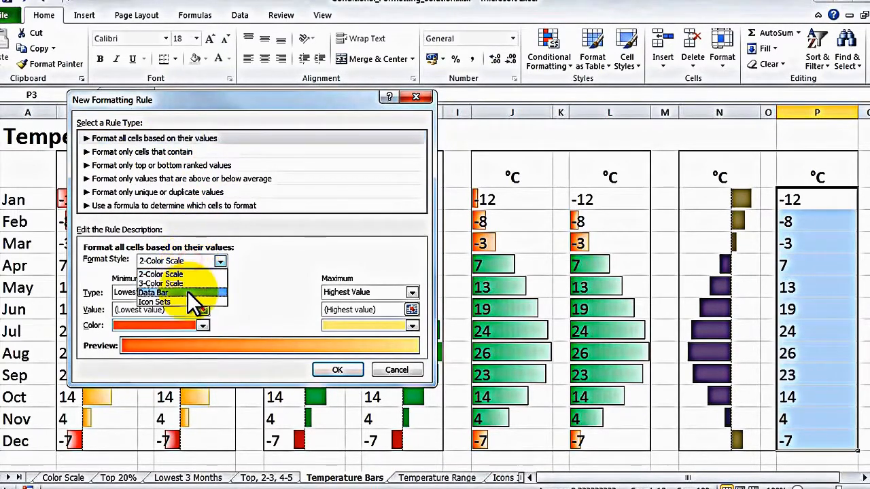
left_click(188, 292)
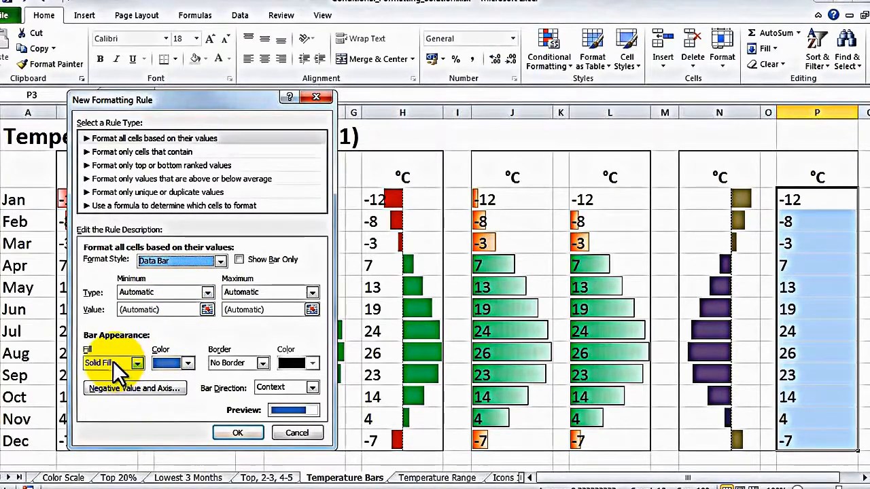
Give the positive bars a dark purple solid fill and a black solid border
left_click(172, 363)
left_click(172, 359)
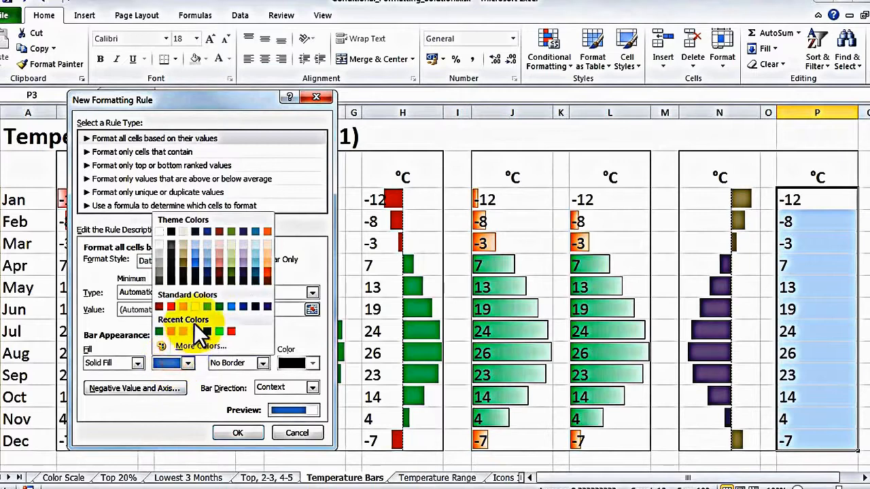
left_click(243, 273)
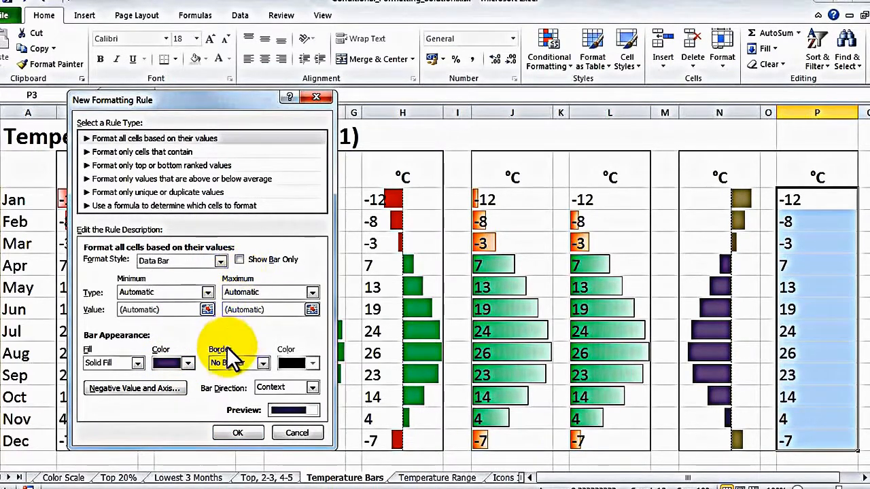
left_click(258, 362)
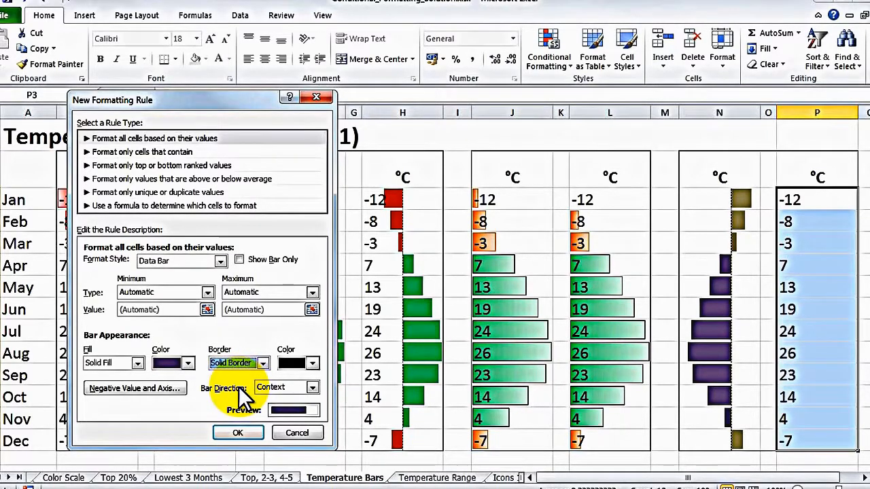
Set the negative bars' fill to dark tan and give them their own border color in the same dark tan
left_click(172, 389)
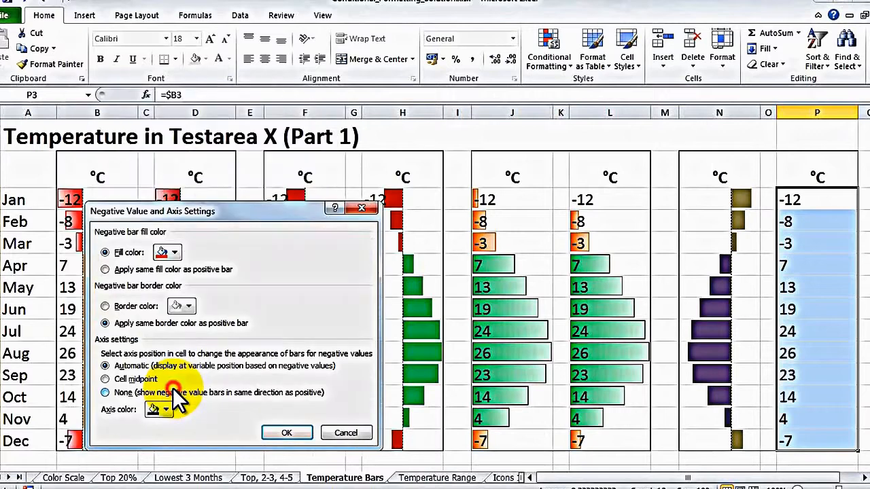
left_click(174, 252)
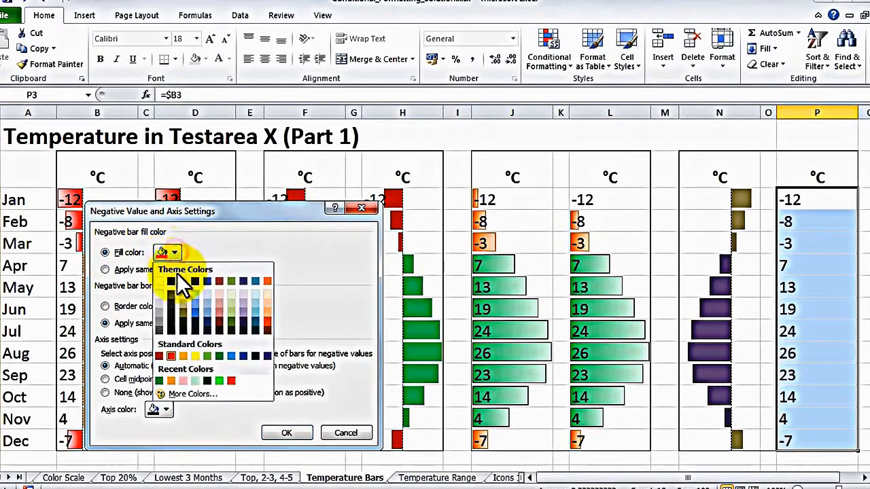
left_click(183, 311)
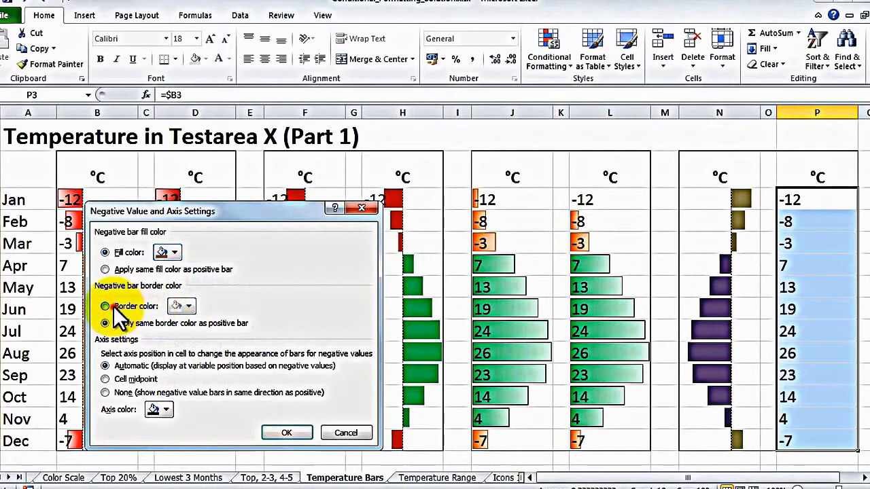
left_click(114, 309)
left_click(189, 308)
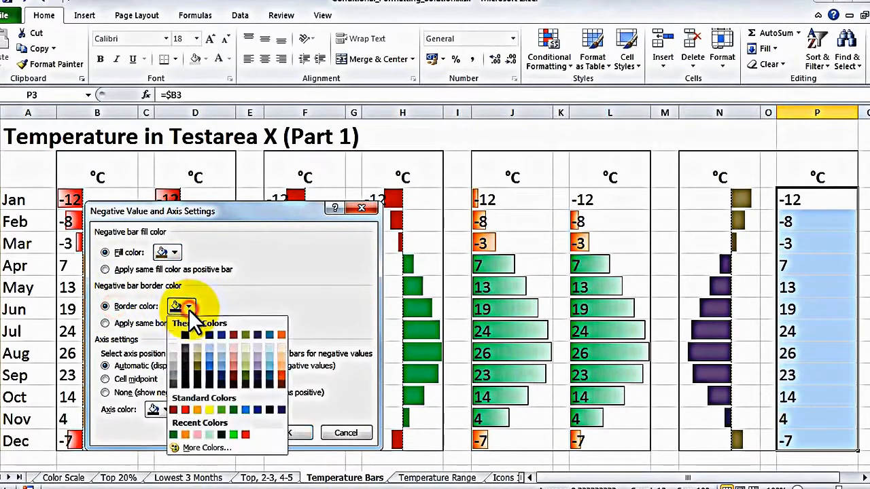
left_click(200, 363)
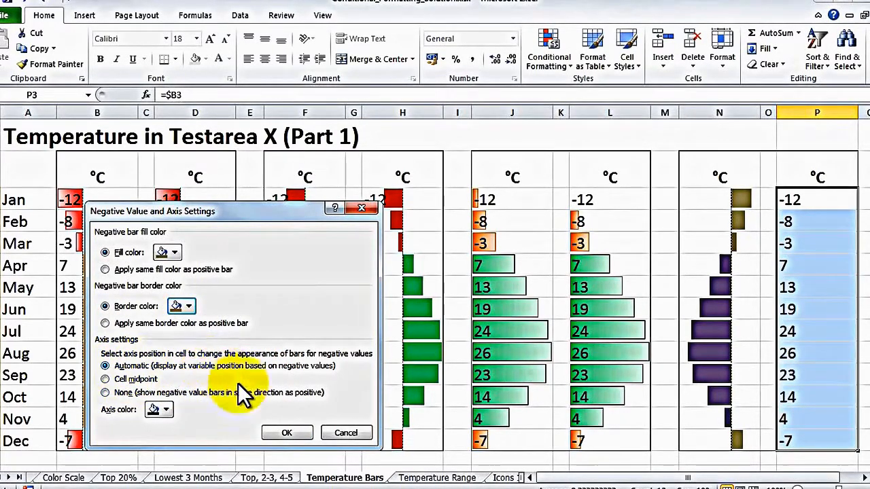
left_click(275, 429)
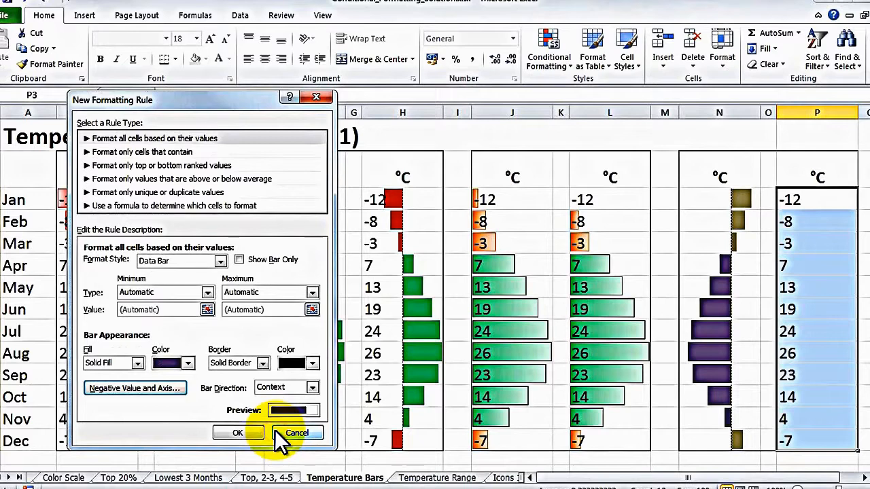
Set the bar direction to Right-to-Left, show the bars only, and save and apply the rule to P3:P14
left_click(311, 387)
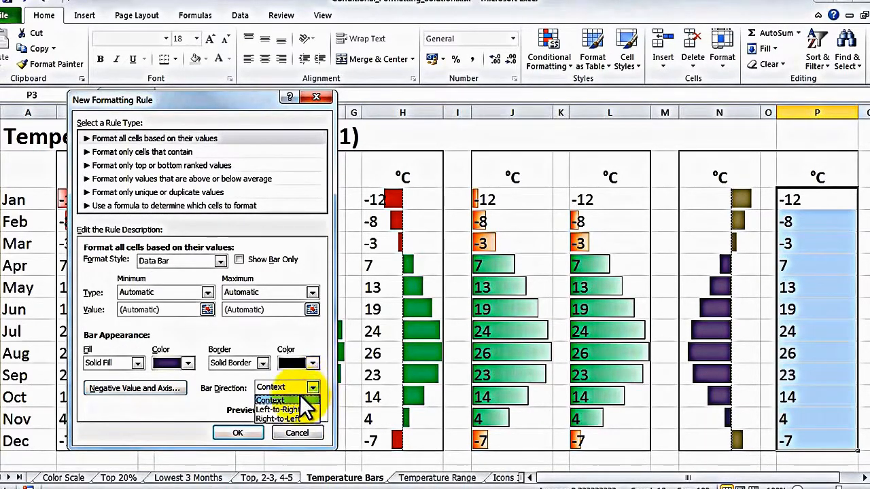
left_click(295, 417)
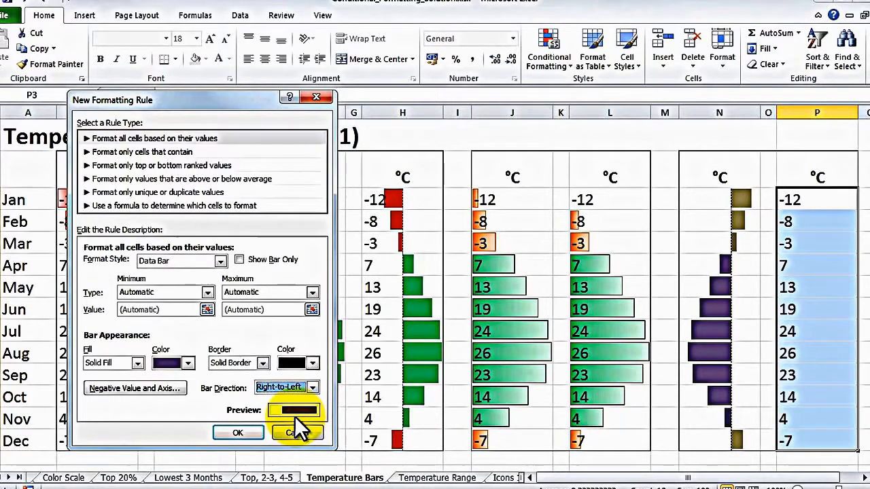
left_click(238, 259)
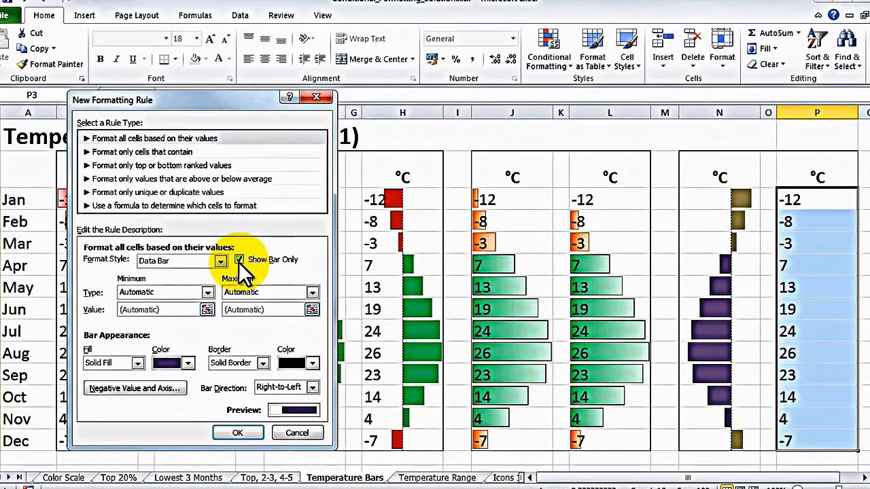
left_click(249, 435)
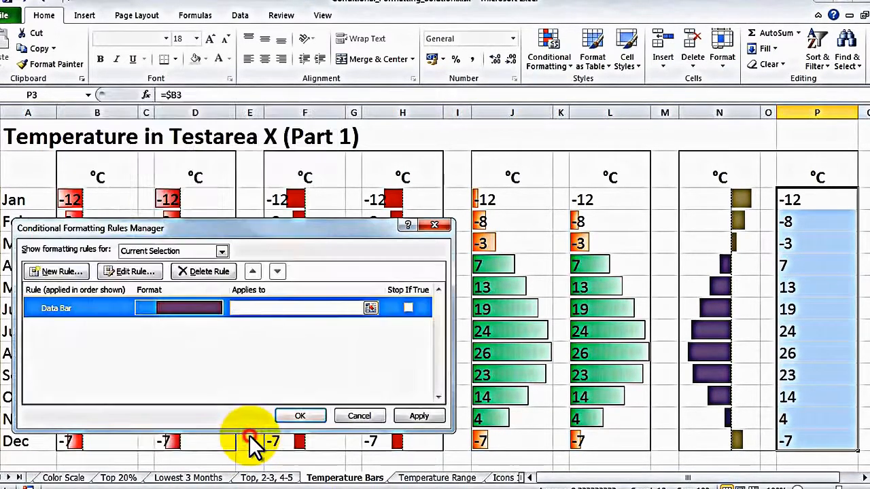
left_click(407, 416)
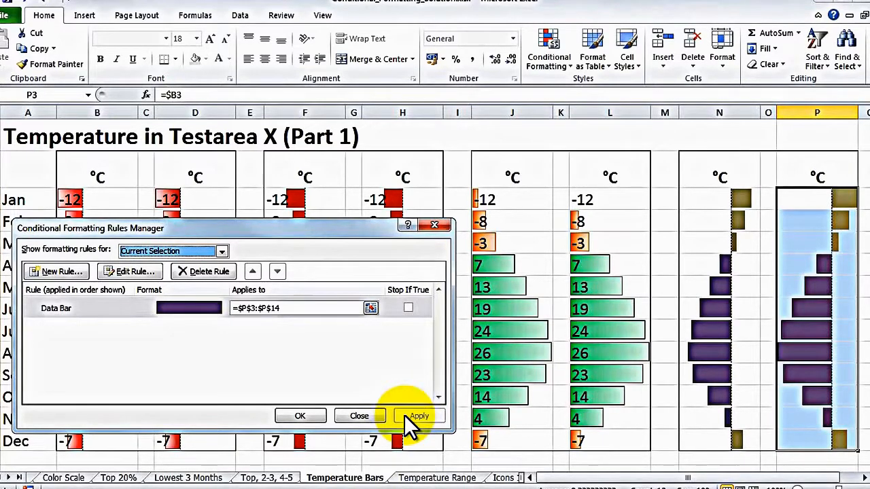
Edit the P3:P14 data bar rule to use the Formula type for both its minimum and maximum
double_click(78, 310)
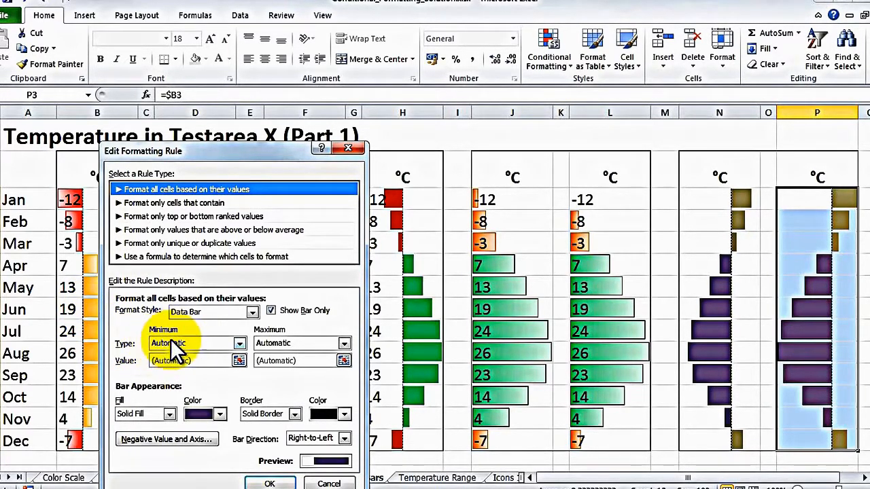
left_click(189, 343)
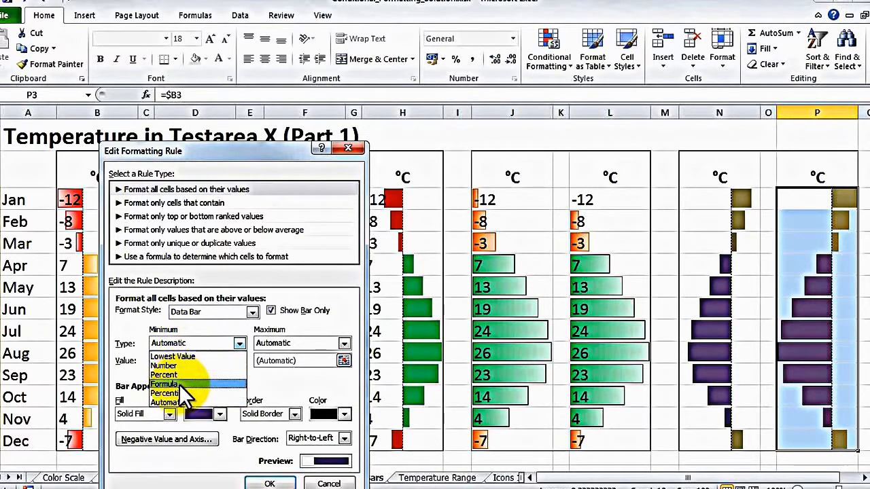
left_click(179, 384)
left_click(277, 341)
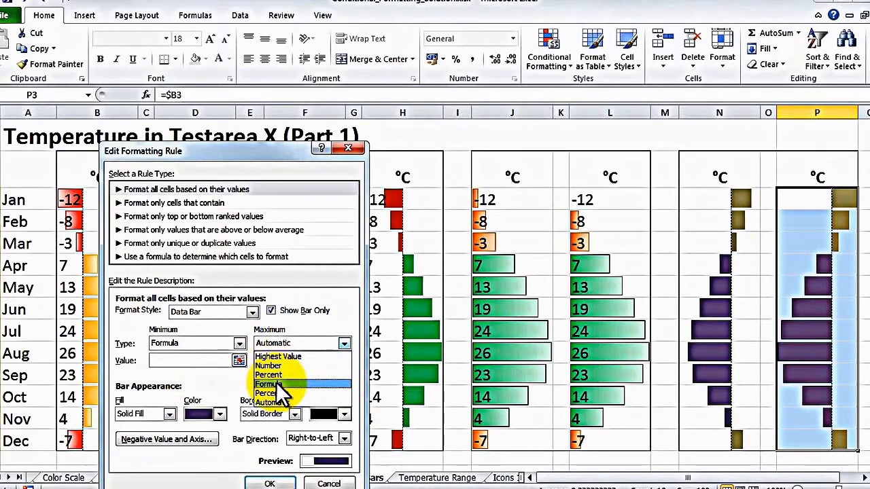
left_click(276, 384)
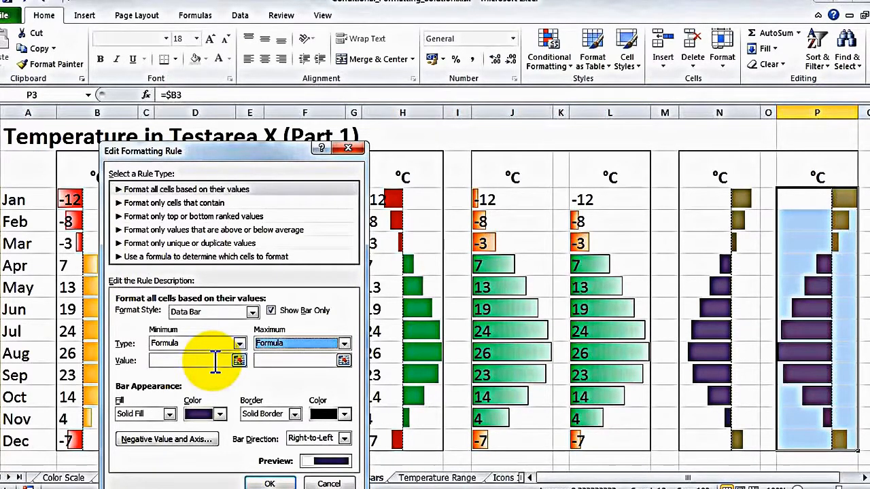
Enter the minimum value formula =min($P$3:$P$14)-5 for the data bars
left_click(215, 362)
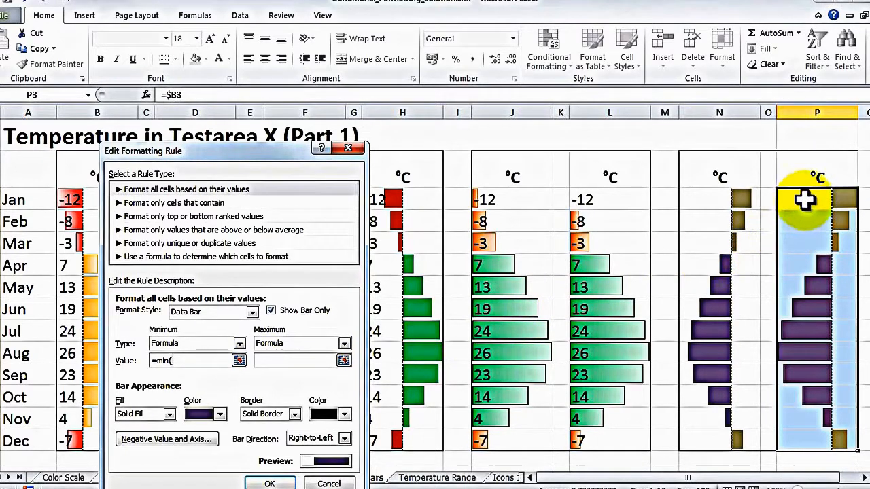
left_click_drag(805, 200, 800, 435)
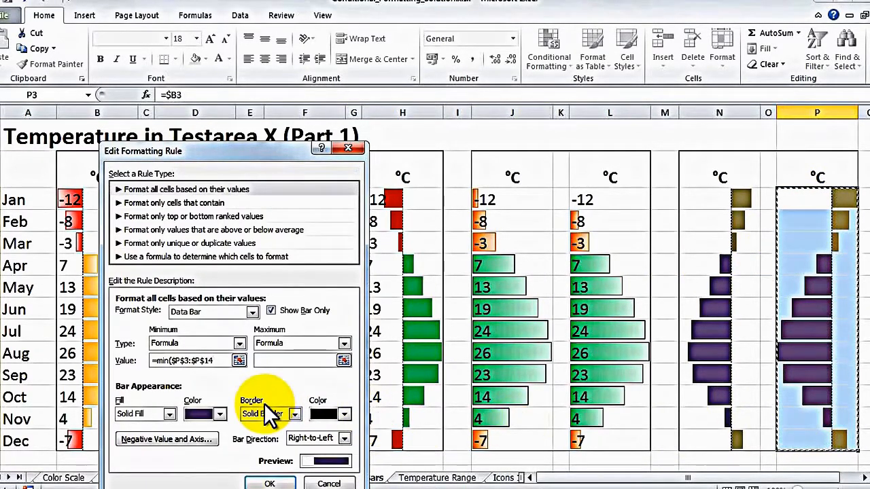
type(")")
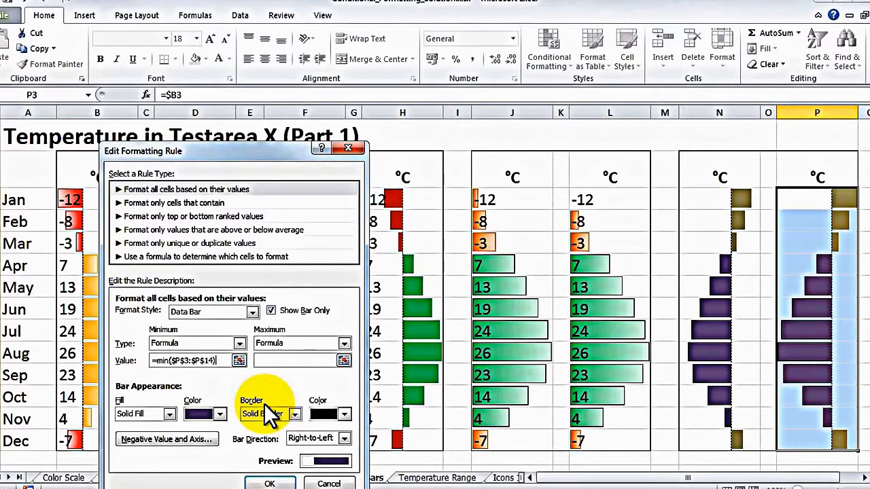
type("-5")
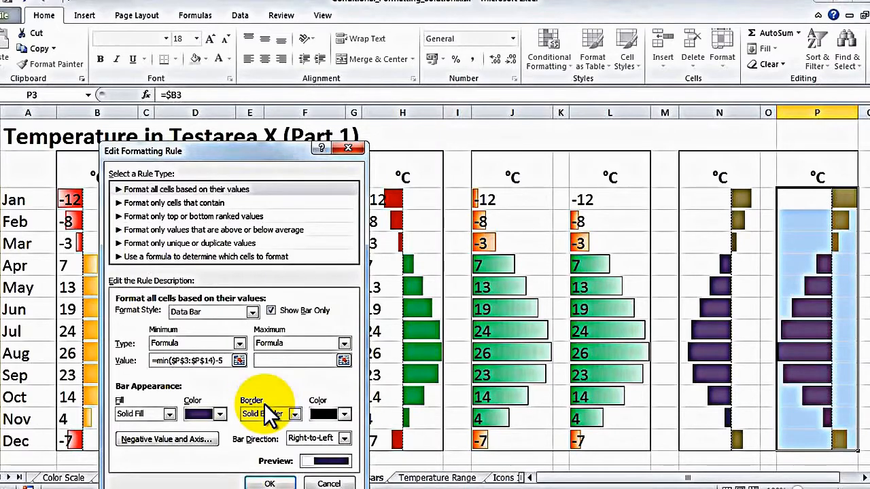
Enter the maximum value formula =max($P$3:$P$14)+5 and save the edited rule
left_click(270, 359)
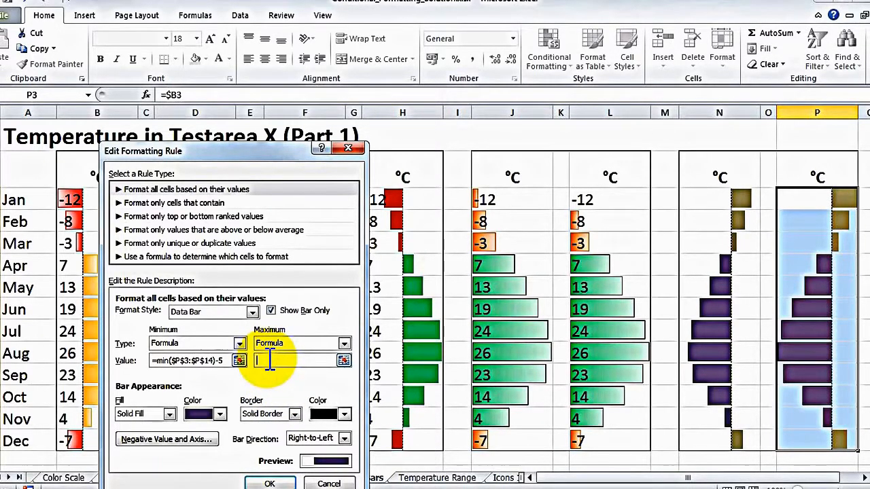
type("=m")
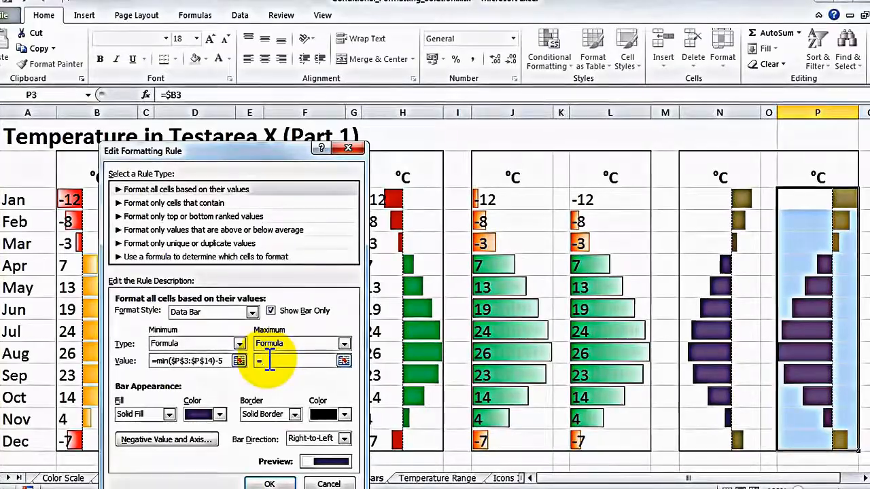
type("ax(")
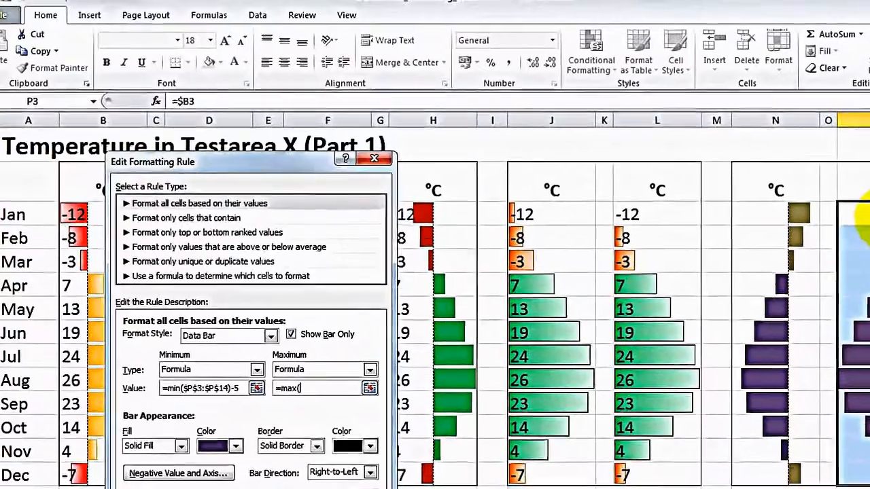
left_click_drag(860, 216, 858, 471)
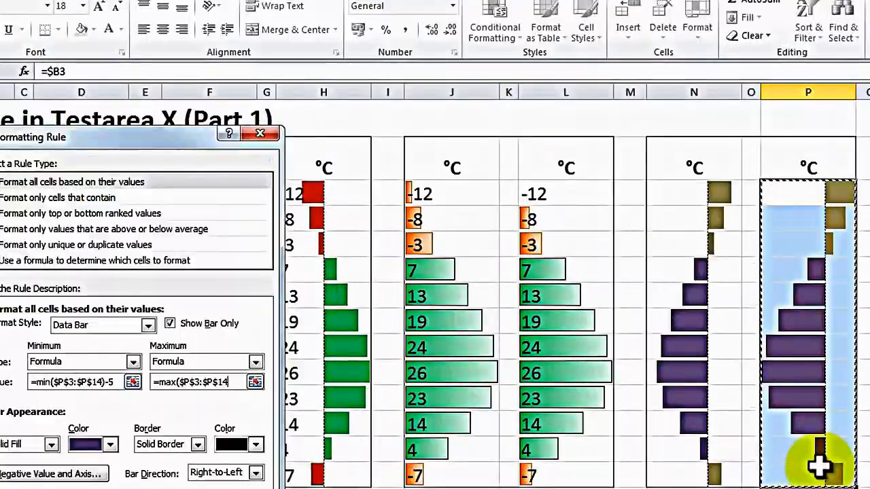
type(")")
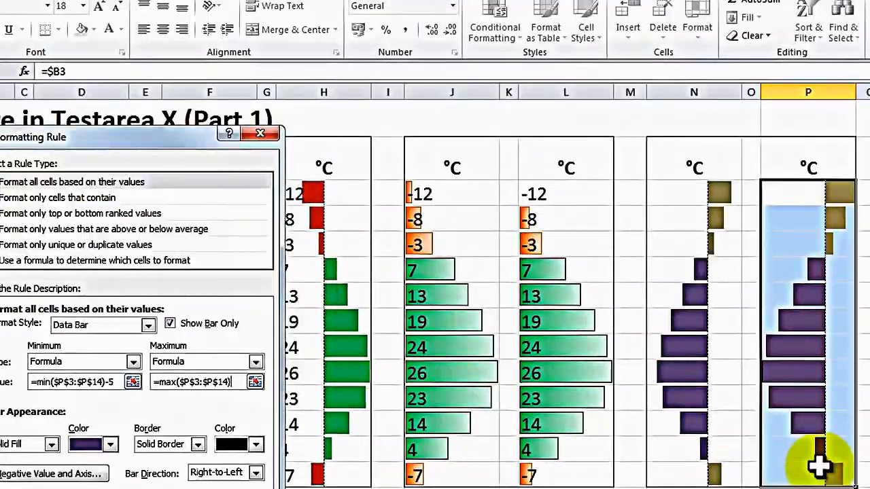
type("+5")
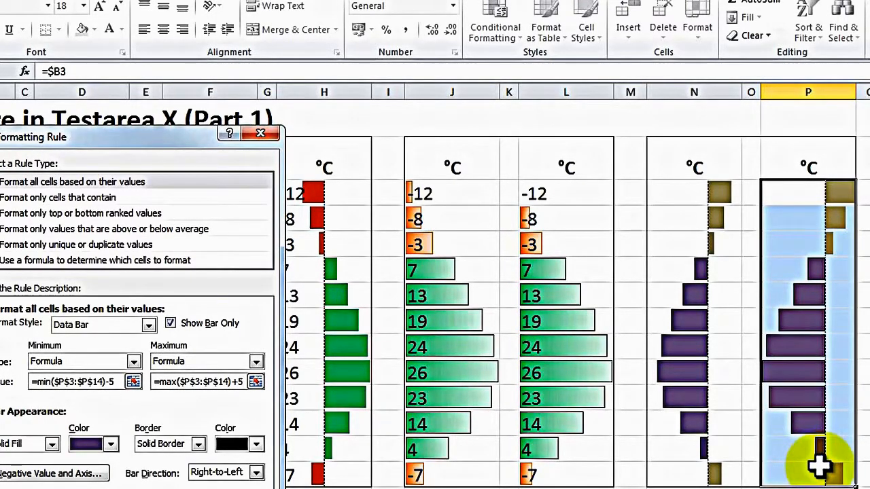
left_click(169, 488)
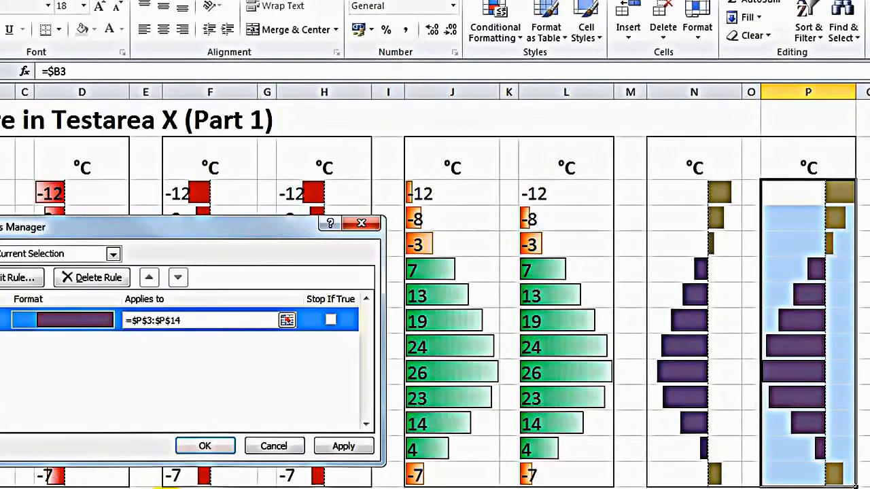
Apply the edited data bar rule to P3:P14 and deselect the column
left_click(223, 448)
left_click(632, 190)
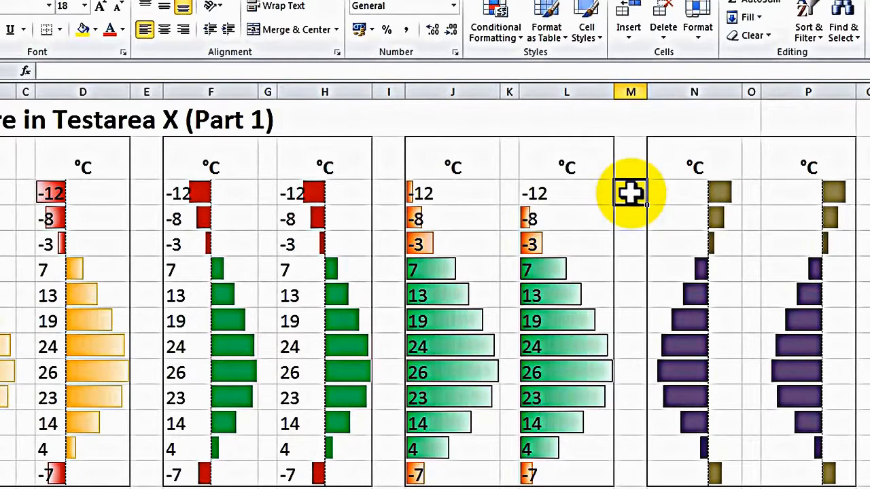
Edit the data bar rule of P3:P14, changing its minimum formula to =MIN($P$3:$P$14)-15
left_click_drag(798, 193, 805, 469)
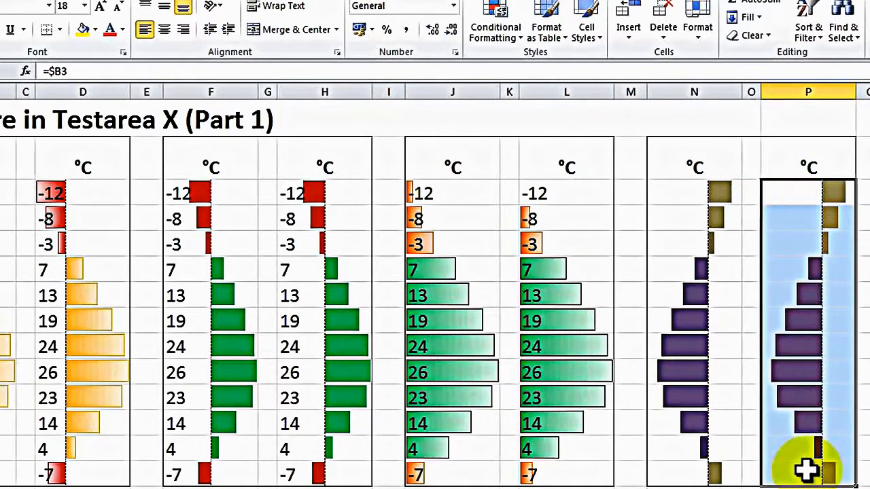
left_click(493, 30)
left_click(510, 275)
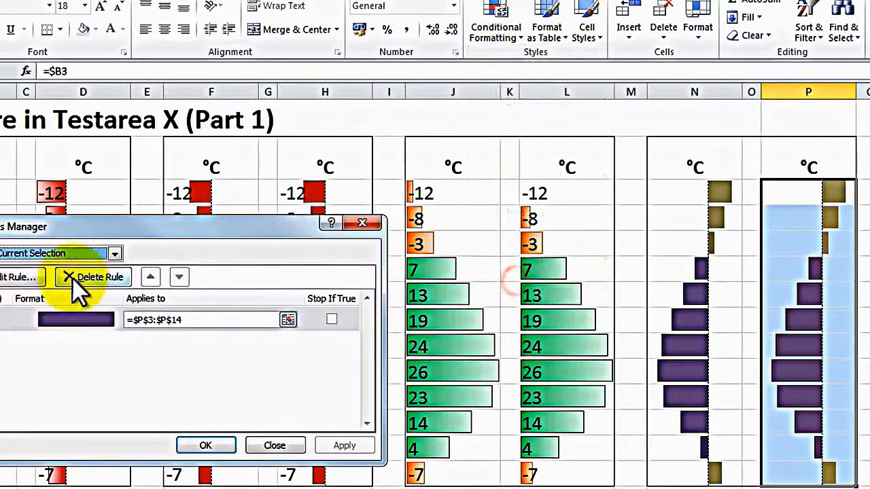
left_click(41, 319)
left_click(17, 276)
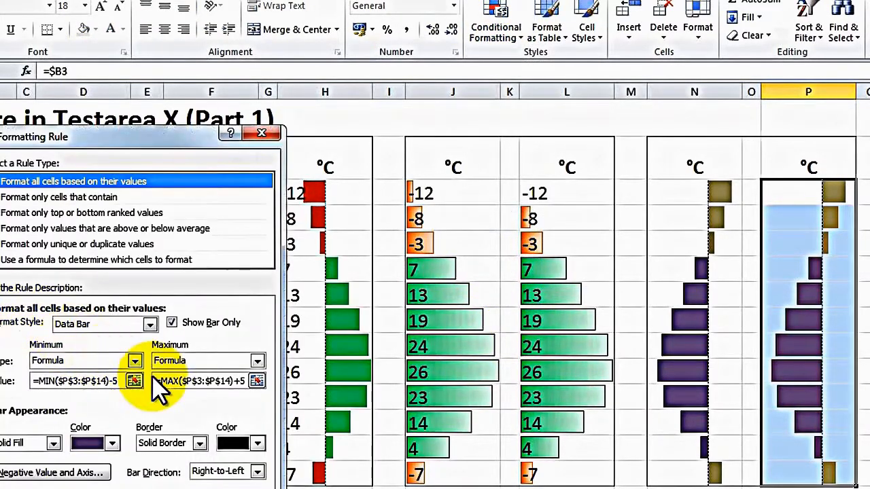
left_click(122, 380)
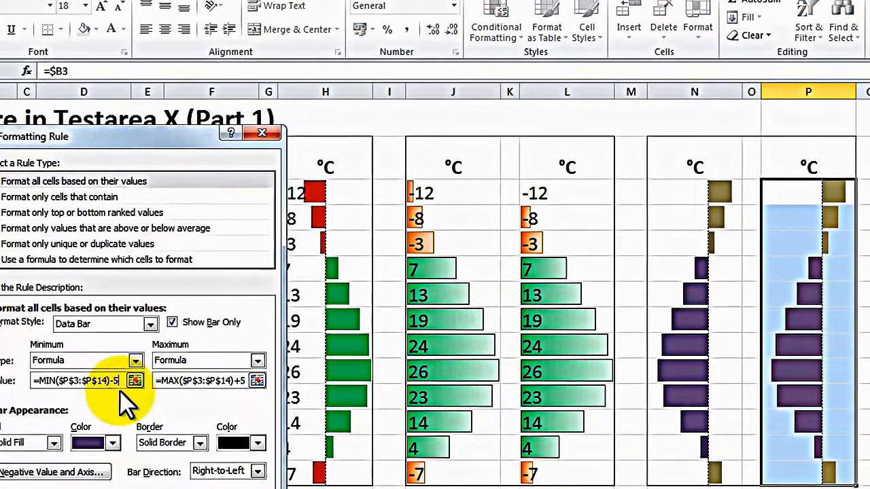
type("+$O$31")
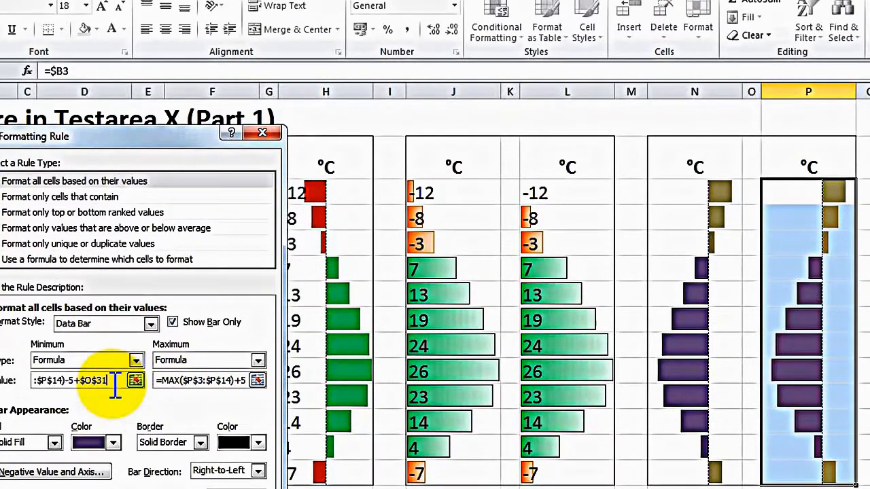
key("BackSpace")
key("BackSpace")
key("BackSpace")
key("BackSpace")
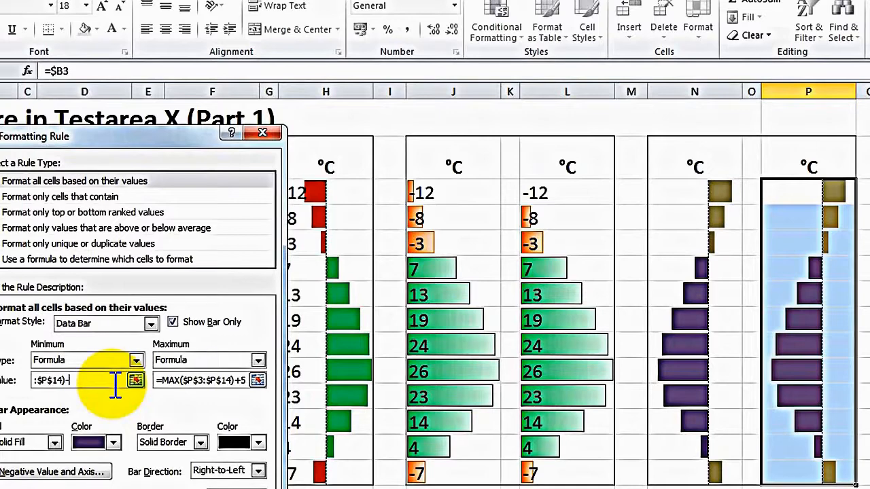
type("15")
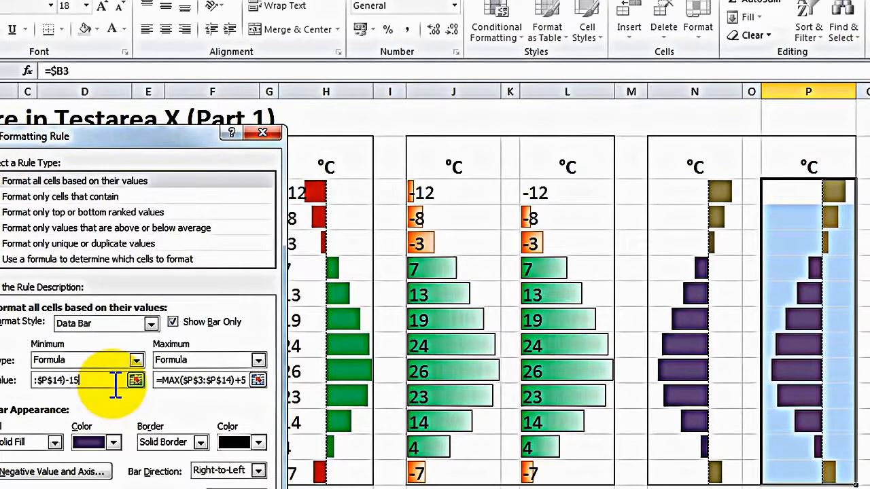
Set the maximum formula to =MAX($P$3:$P$14)+15 and apply the rule to P3:P14
left_click(244, 380)
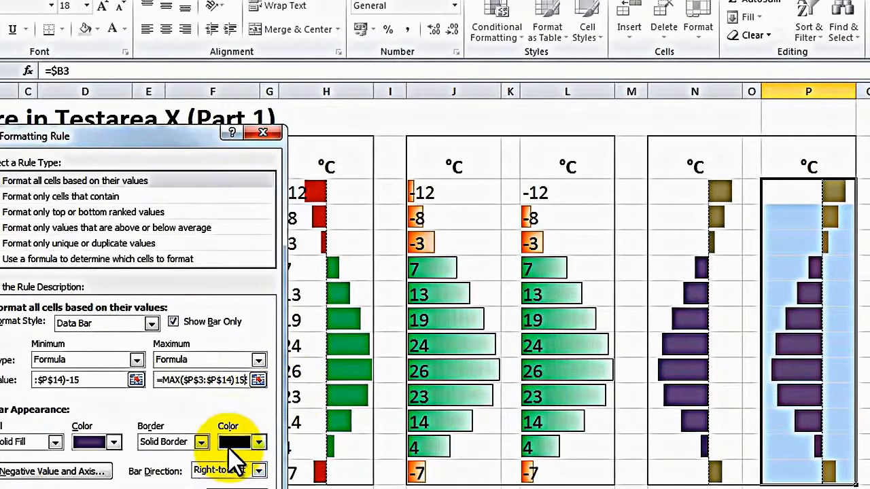
key("BackSpace")
key("BackSpace")
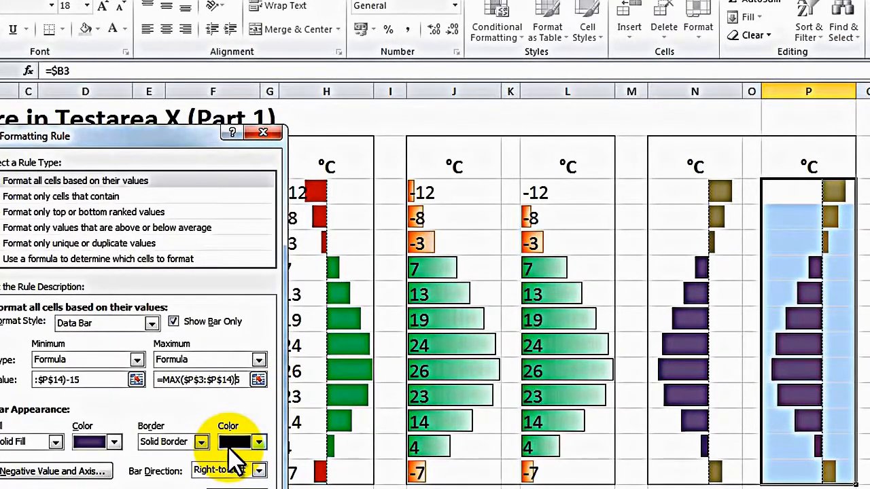
type("15")
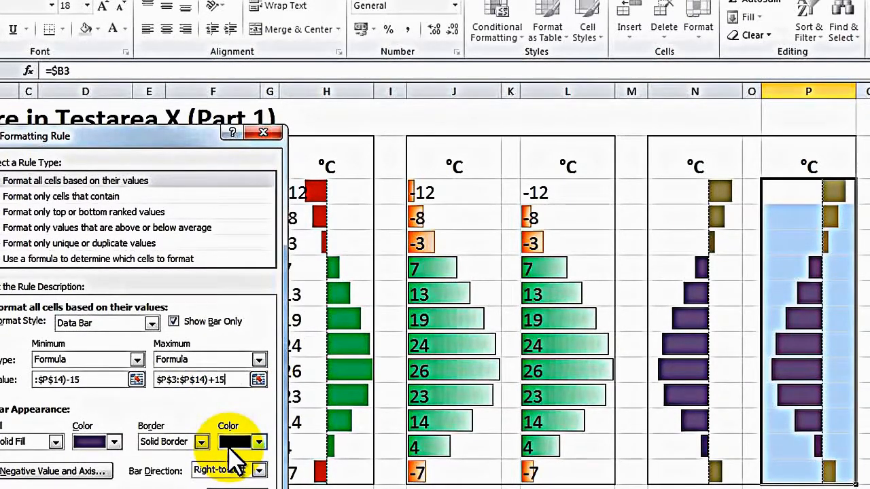
left_click(157, 484)
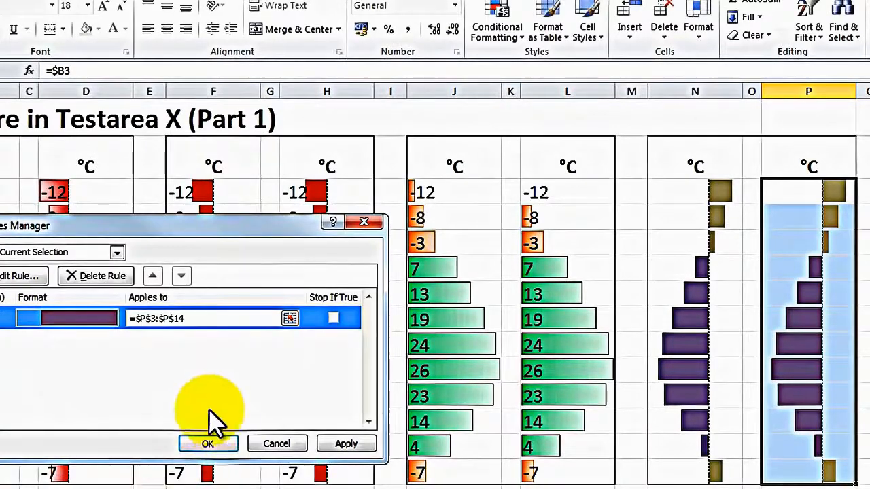
left_click(208, 444)
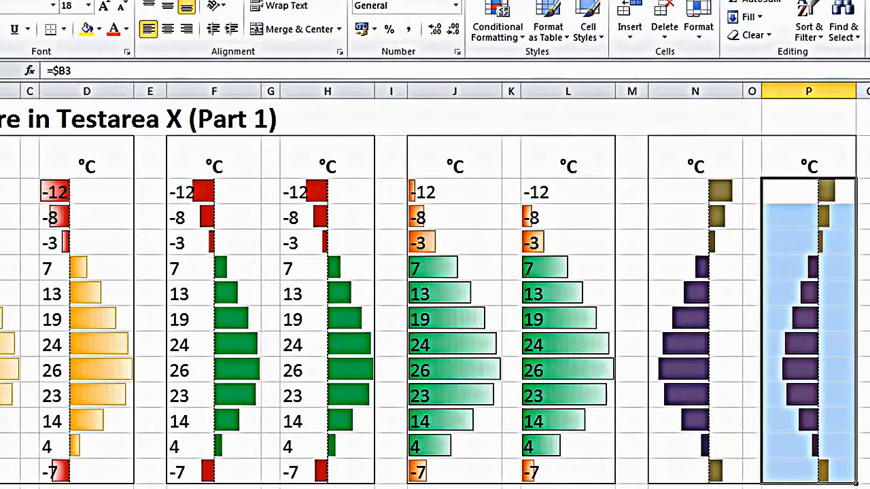
left_click(631, 191)
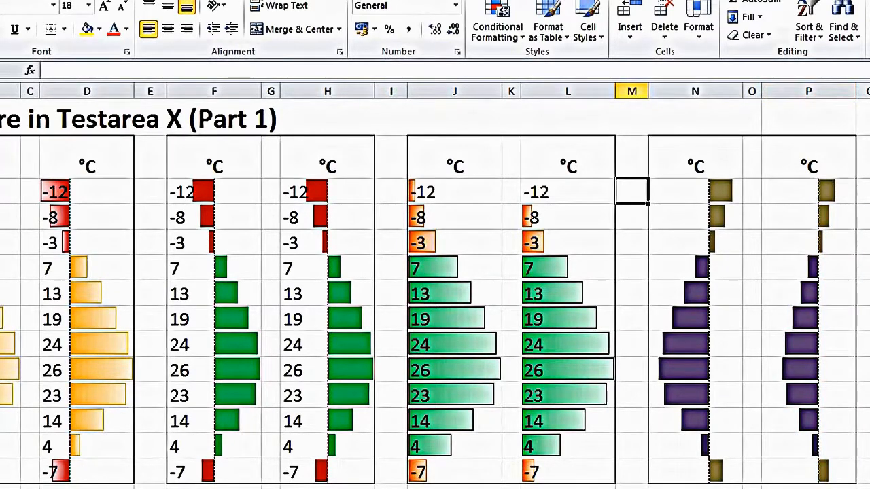
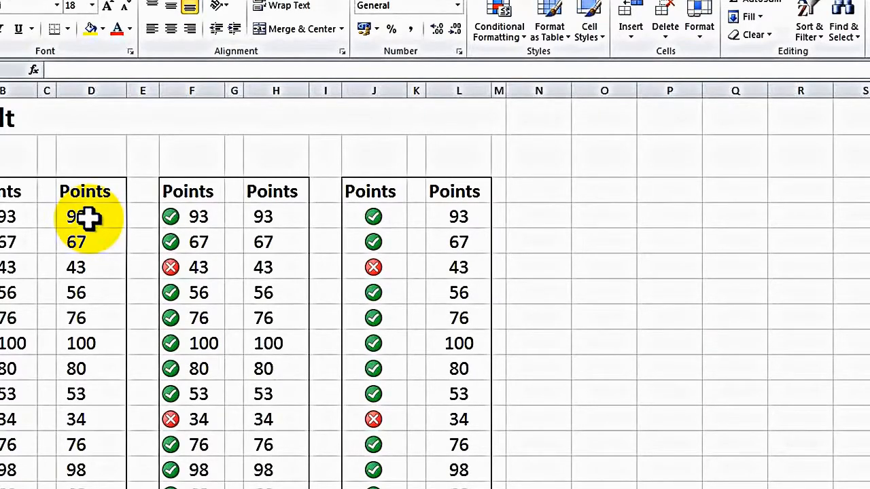
On the Icons 1 sheet, start a new formatting rule for the Points values in column D using the Icon Sets format style
left_click_drag(91, 217, 91, 483)
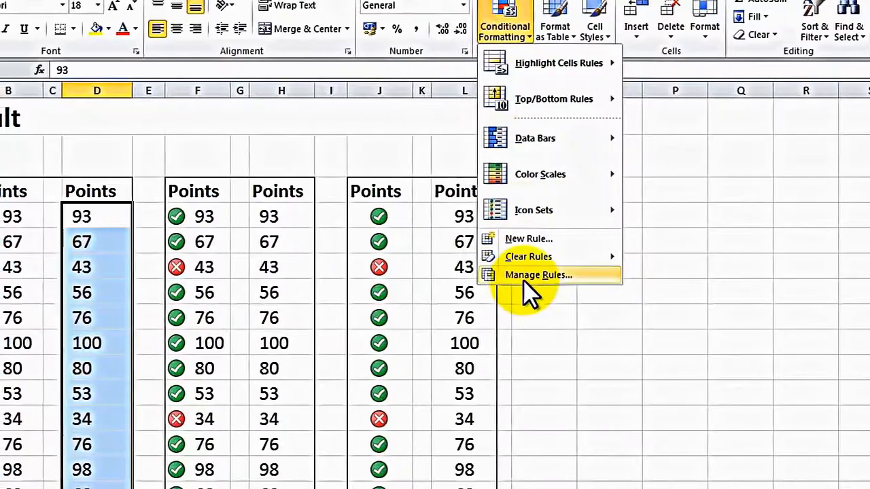
left_click(530, 275)
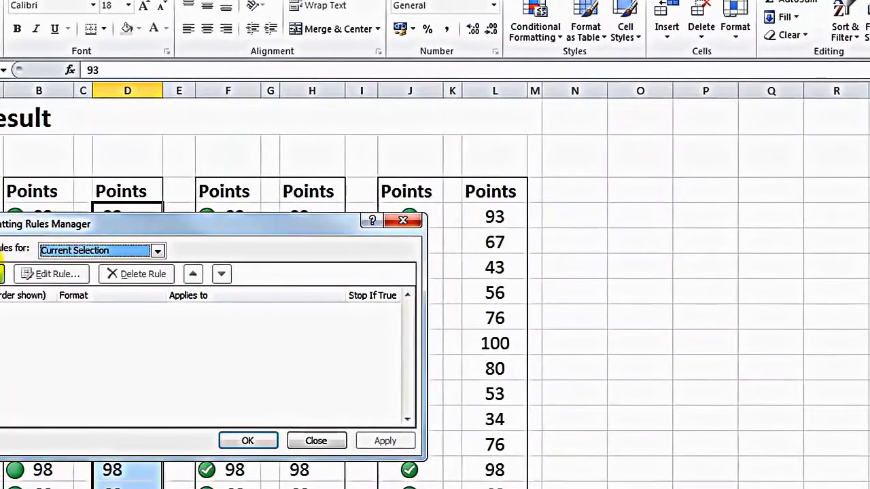
left_click(5, 274)
left_click_drag(42, 175, 482, 74)
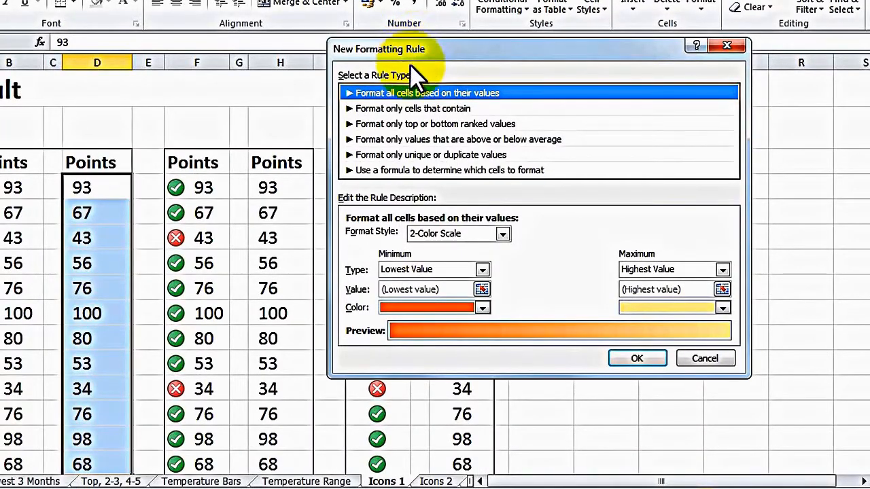
left_click(433, 237)
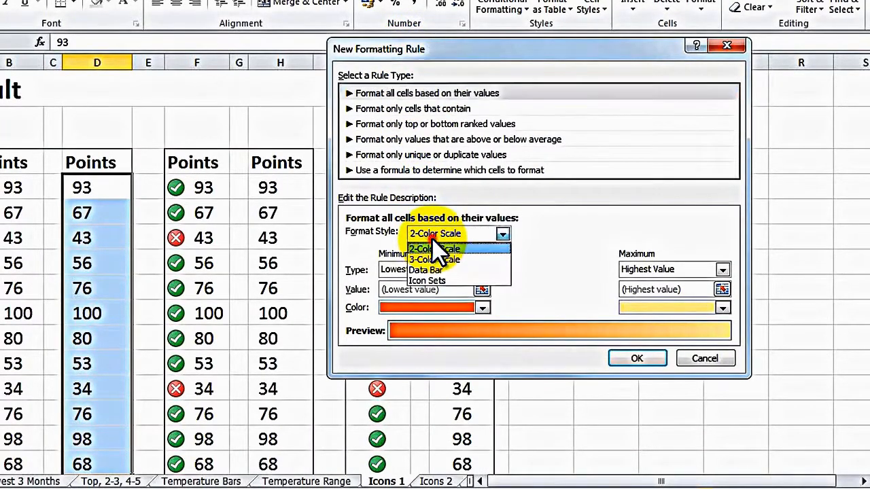
left_click(437, 276)
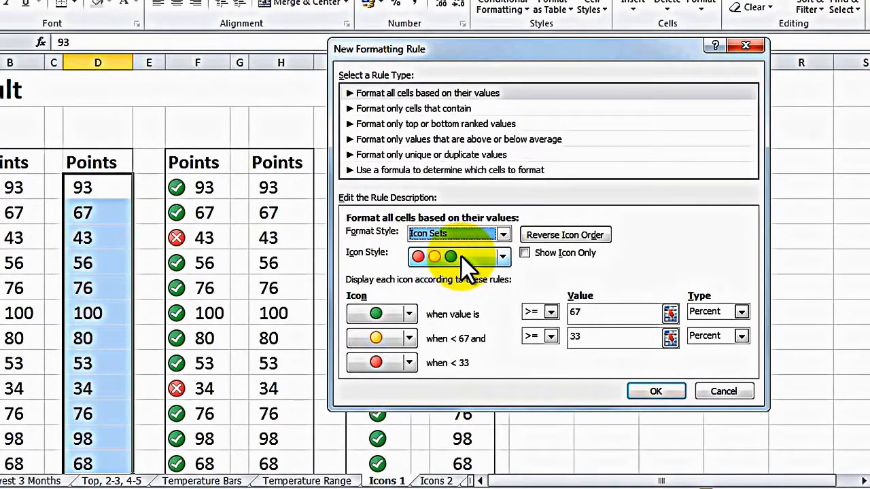
Look through the available icon styles and choose the red, yellow and green circles
left_click(501, 255)
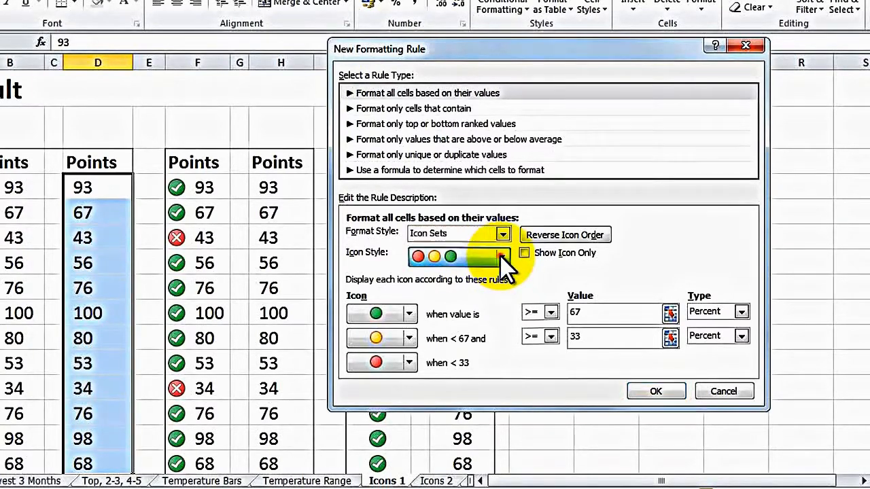
mouse_move(506, 306)
left_mouse_down()
mouse_move(506, 290)
mouse_move(503, 338)
mouse_move(500, 308)
left_mouse_up()
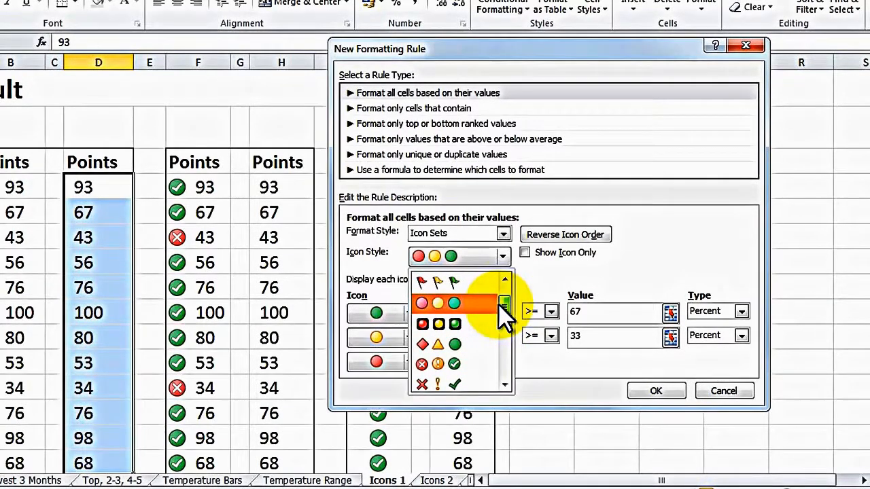
left_click_drag(498, 304, 499, 297)
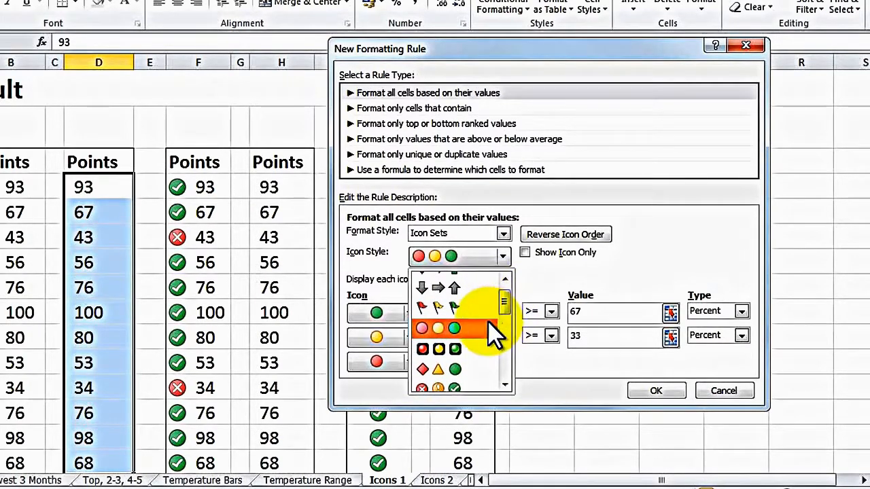
left_click(487, 321)
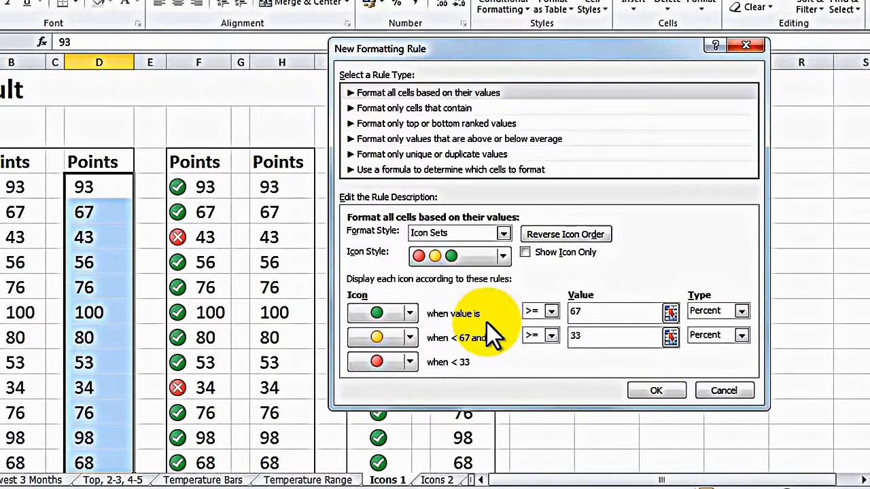
Try 50 percent as the threshold for the green icon
left_click(740, 311)
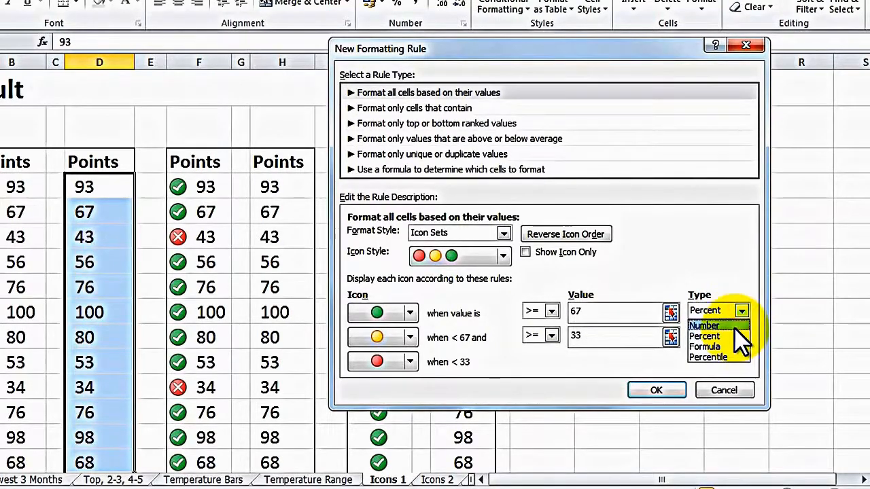
left_click(734, 327)
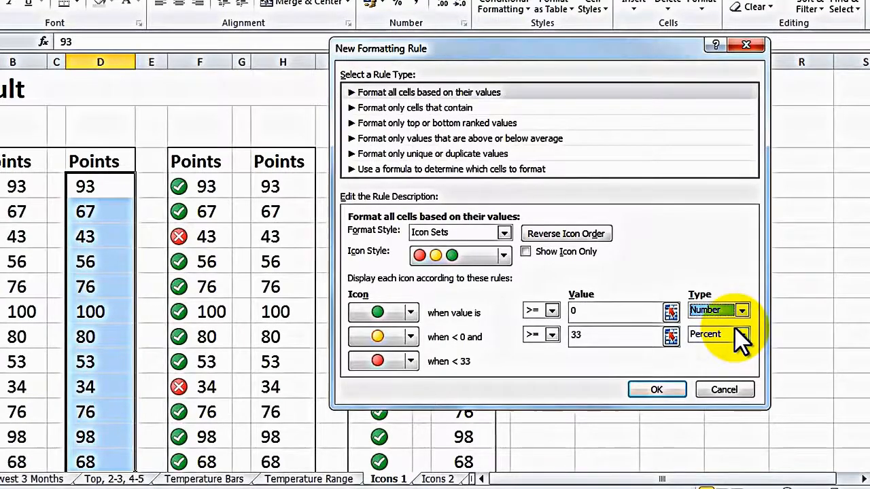
left_click(739, 310)
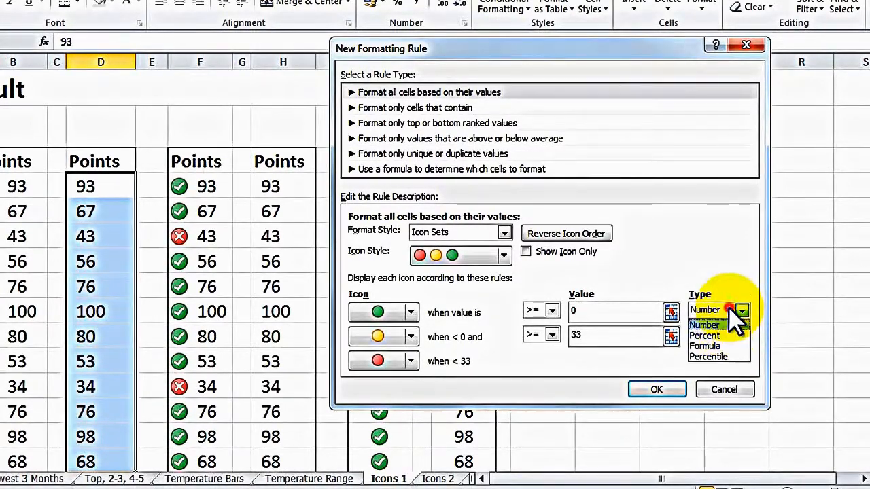
left_click(725, 334)
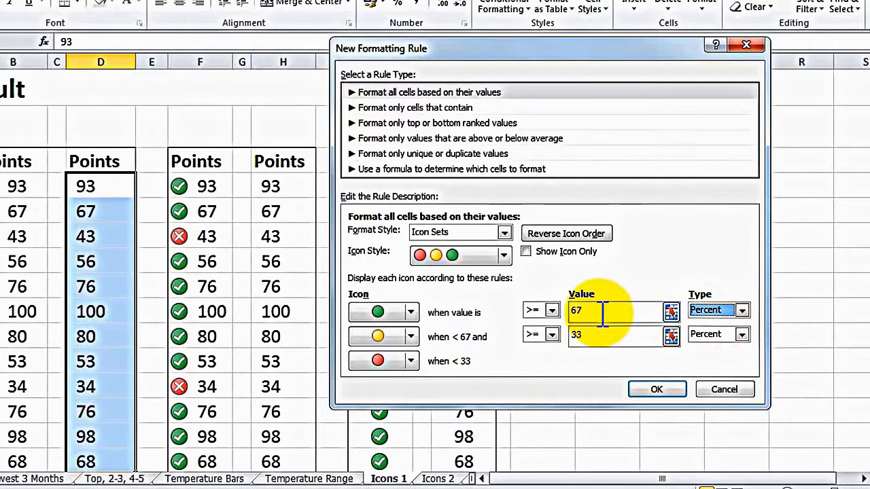
double_click(600, 310)
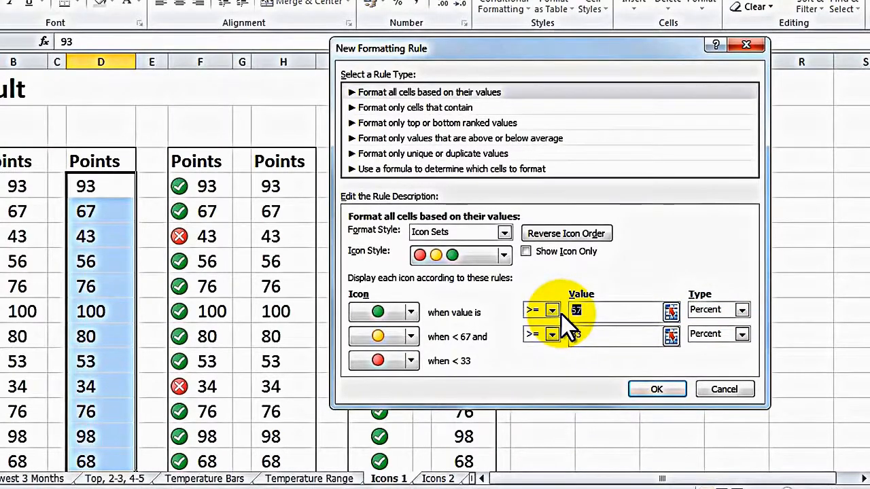
type("50")
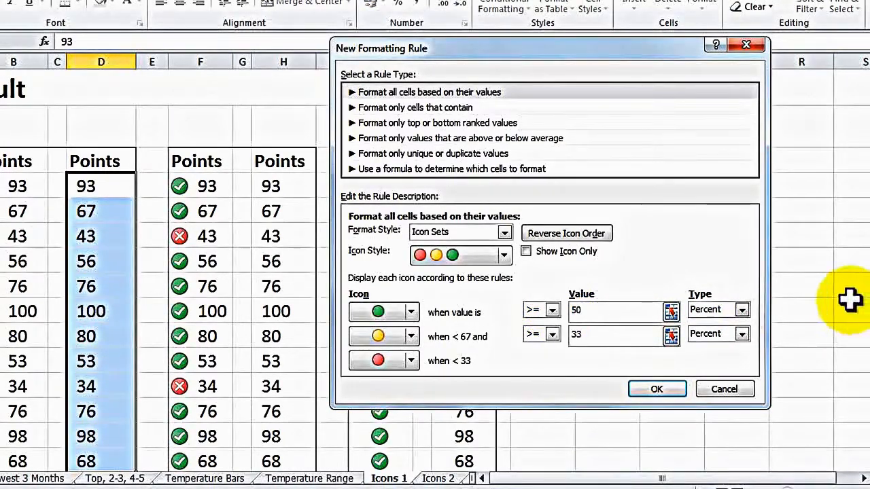
Switch both icon thresholds to the Number type, with the green circle from 60 and the yellow circle from 50
left_click(742, 309)
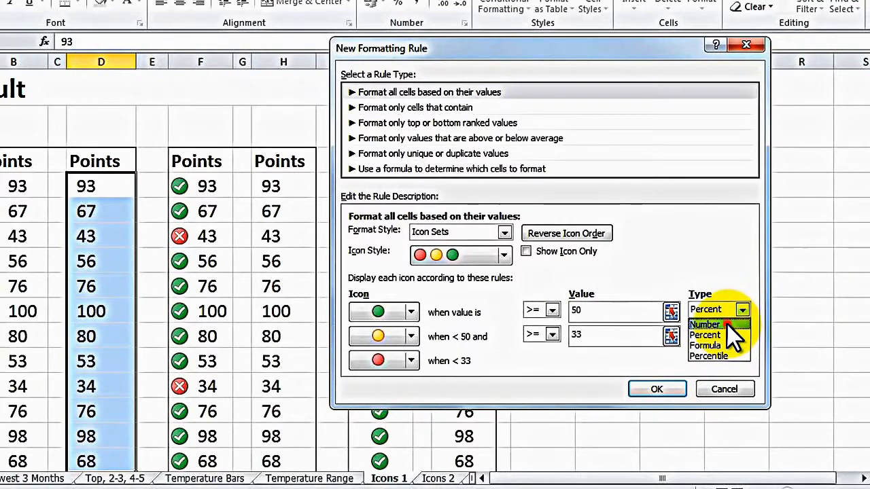
left_click(726, 325)
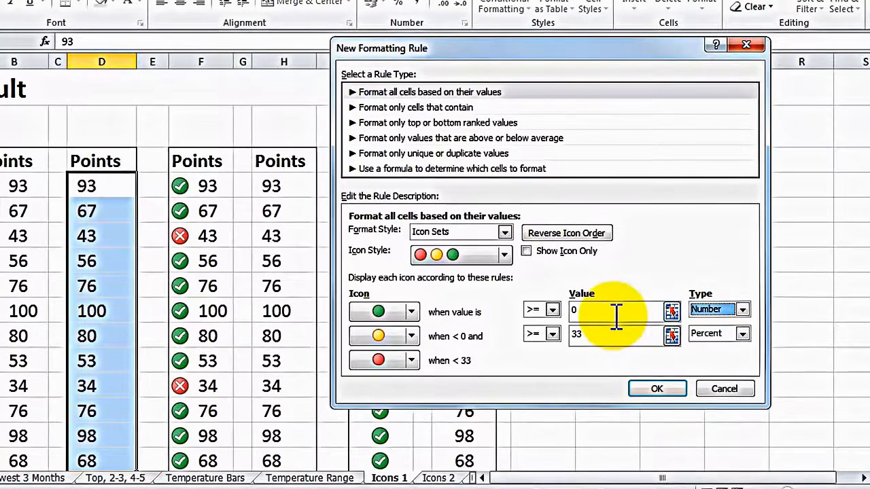
left_click(743, 333)
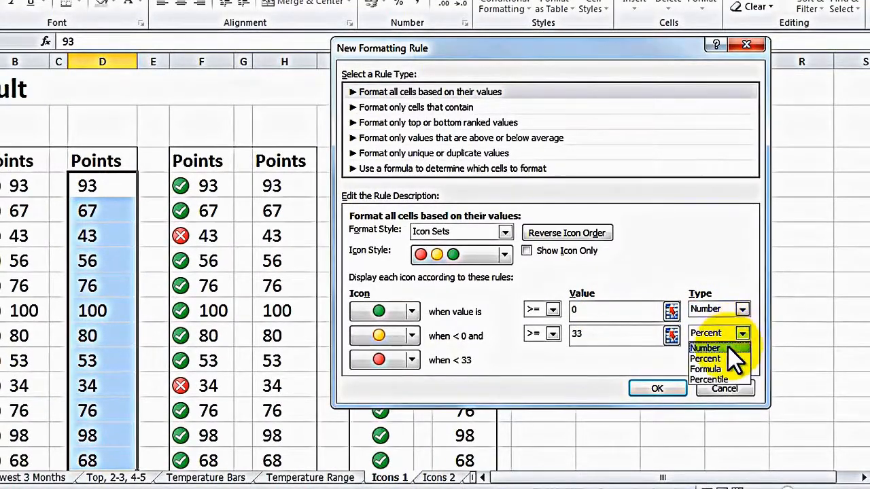
left_click(728, 347)
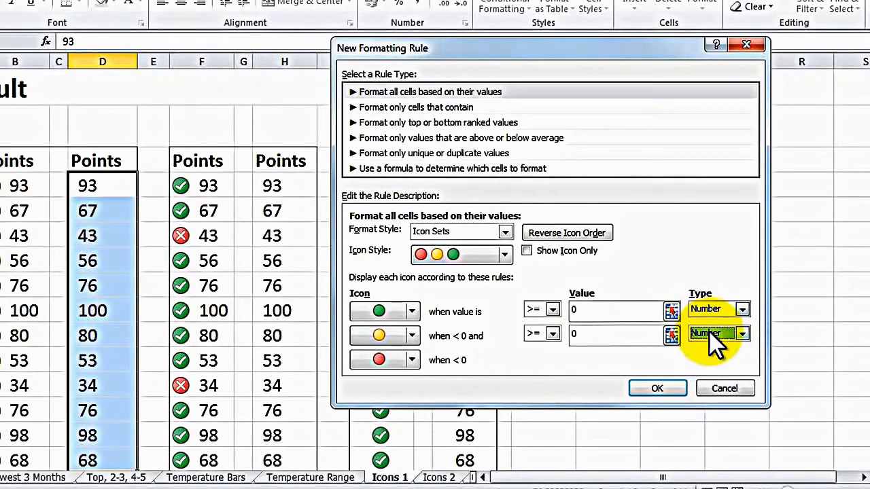
double_click(589, 312)
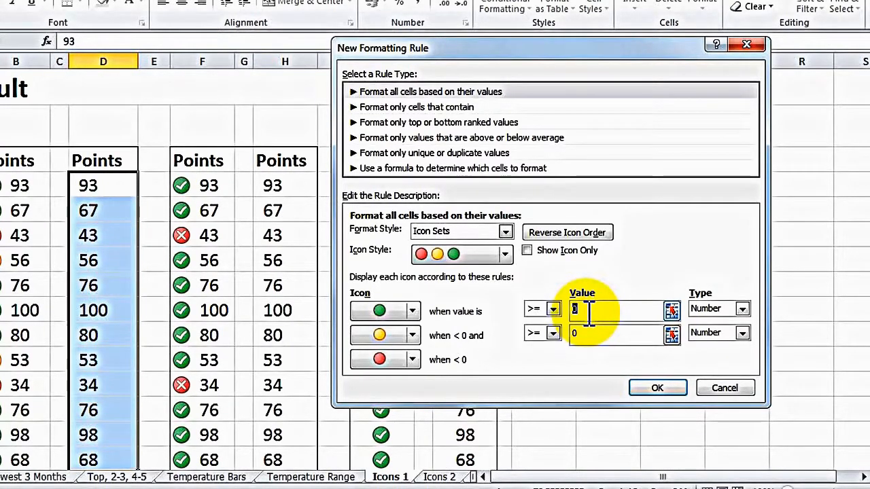
type("60")
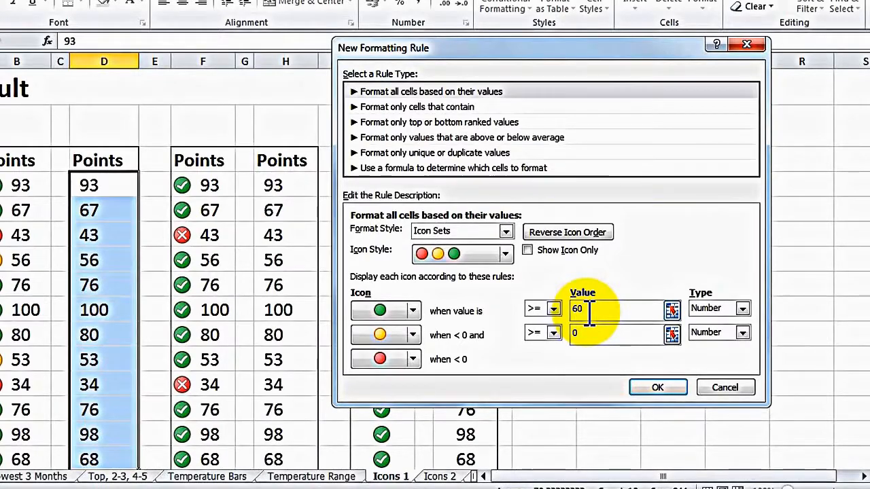
double_click(594, 332)
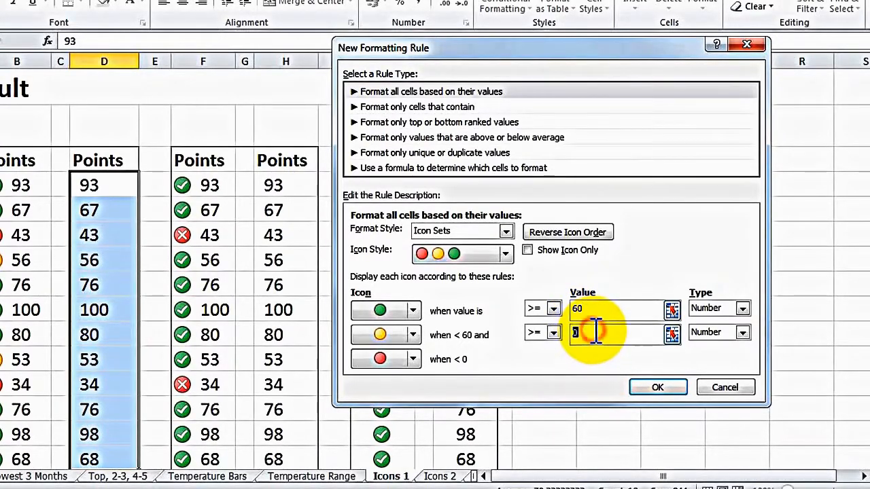
type("50")
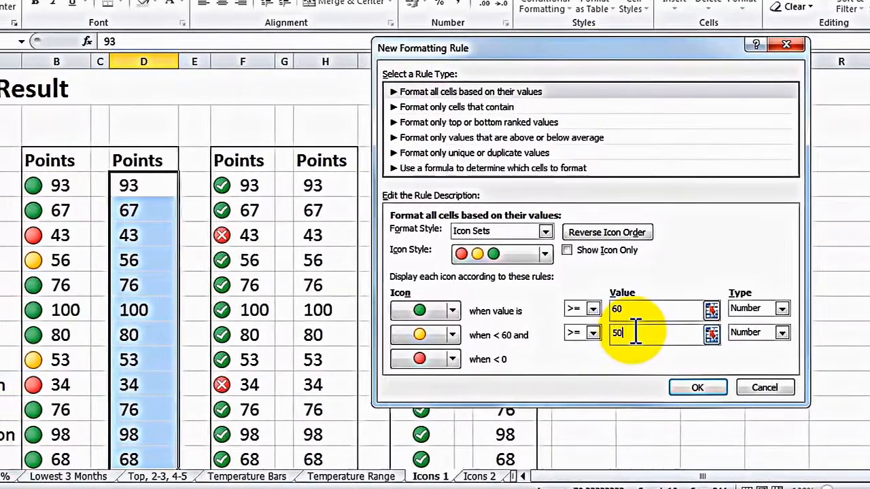
Confirm the circle icon rule and apply it to D4:D15
left_click(697, 388)
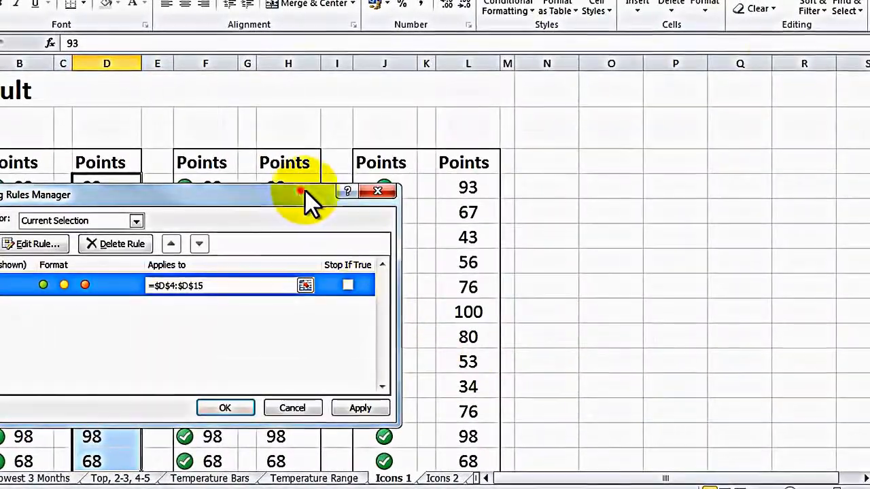
left_click_drag(305, 192, 678, 38)
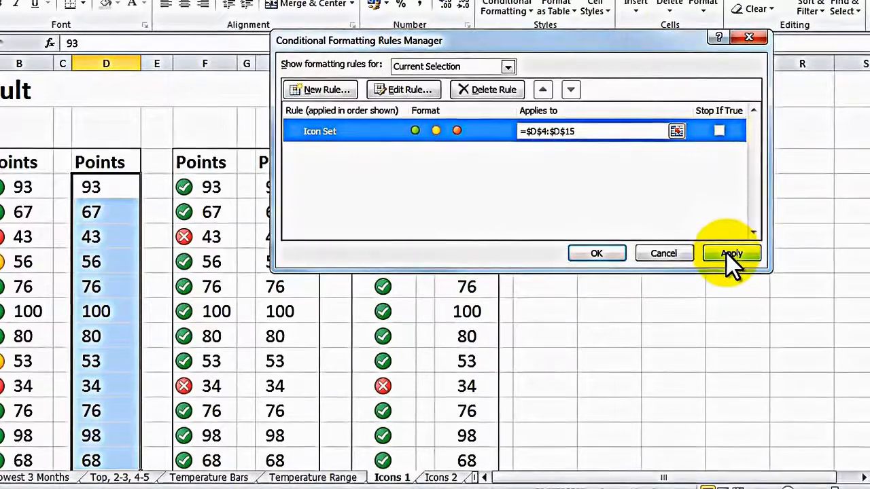
left_click(732, 255)
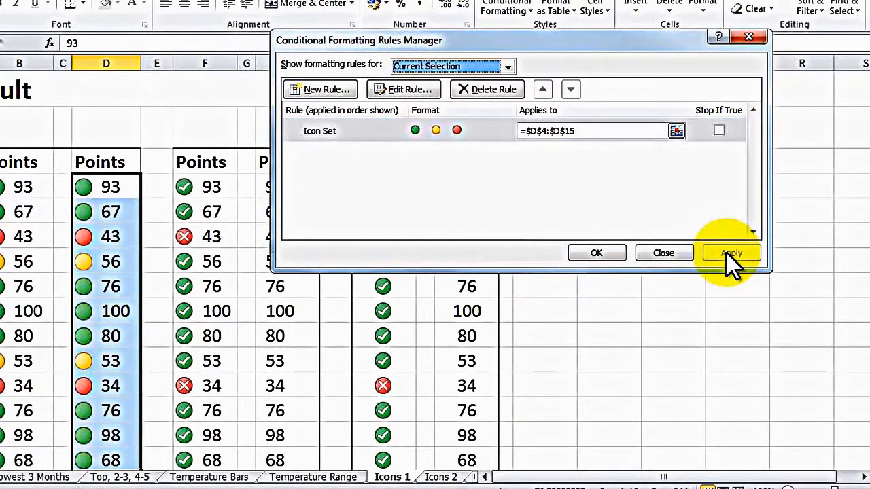
left_click(592, 256)
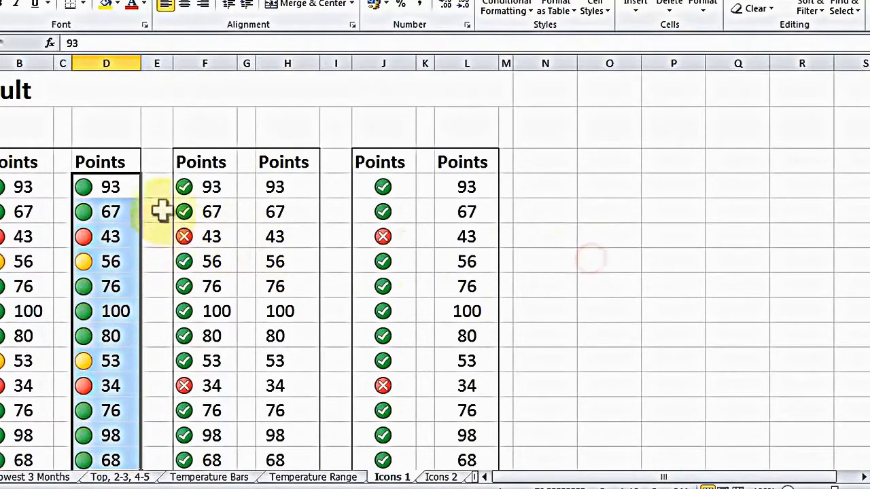
left_click(163, 189)
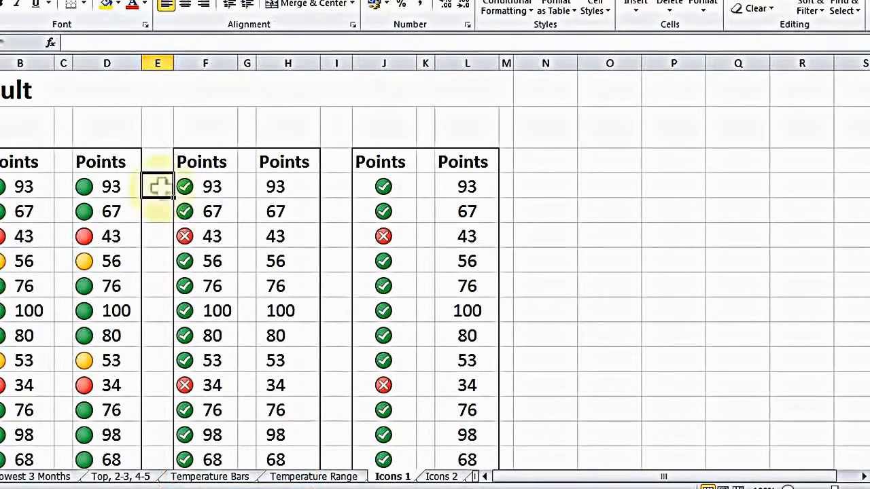
Start a new formatting rule for the Points values in H4:H15 using the Icon Sets format style
left_click_drag(286, 185, 284, 447)
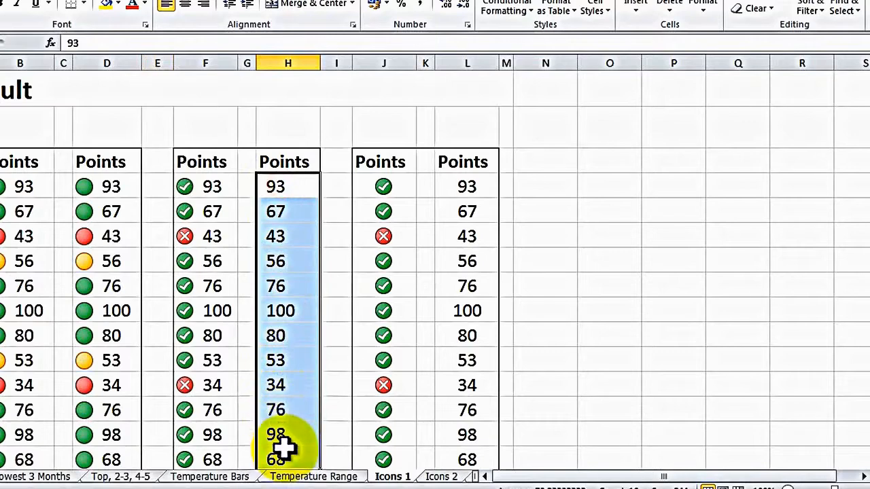
left_click(503, 8)
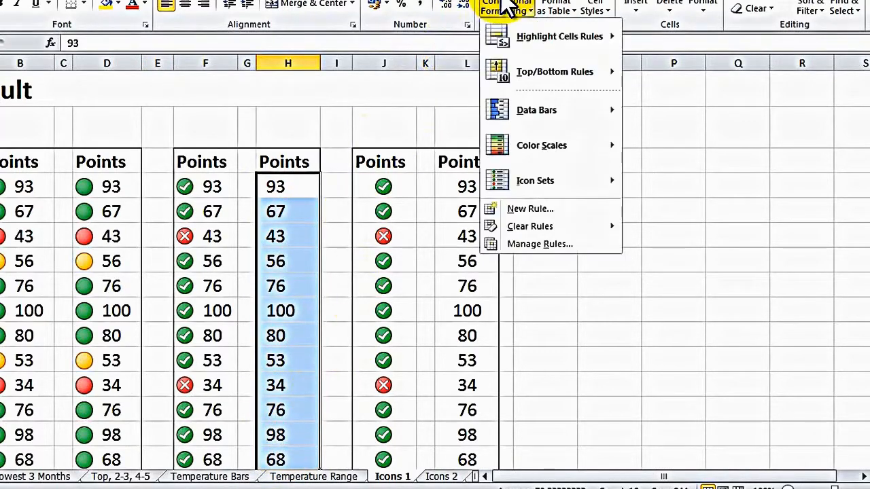
left_click(524, 246)
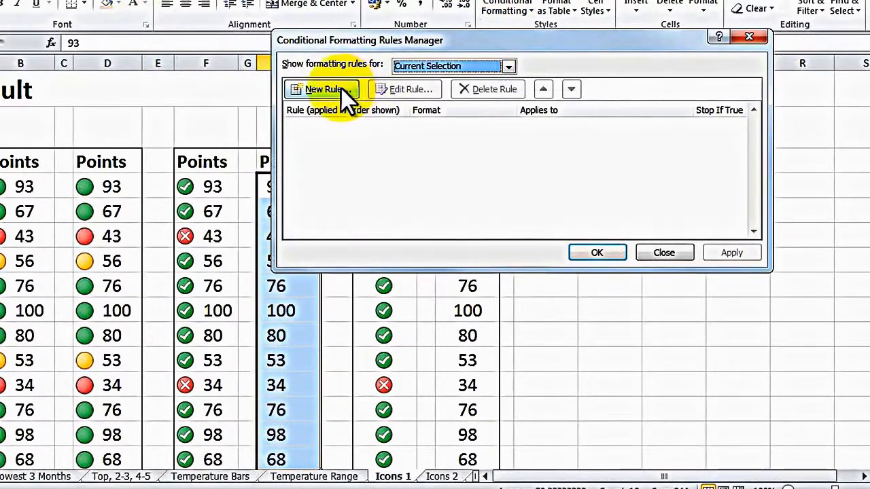
left_click(322, 89)
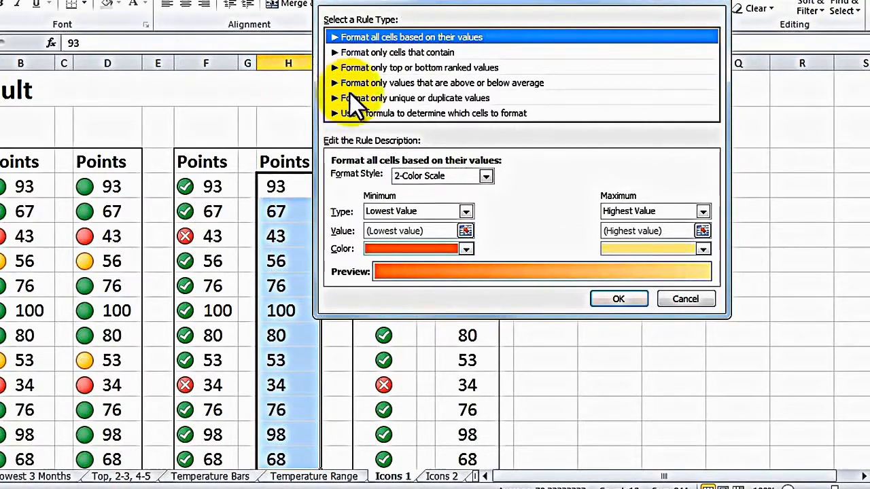
left_click(398, 175)
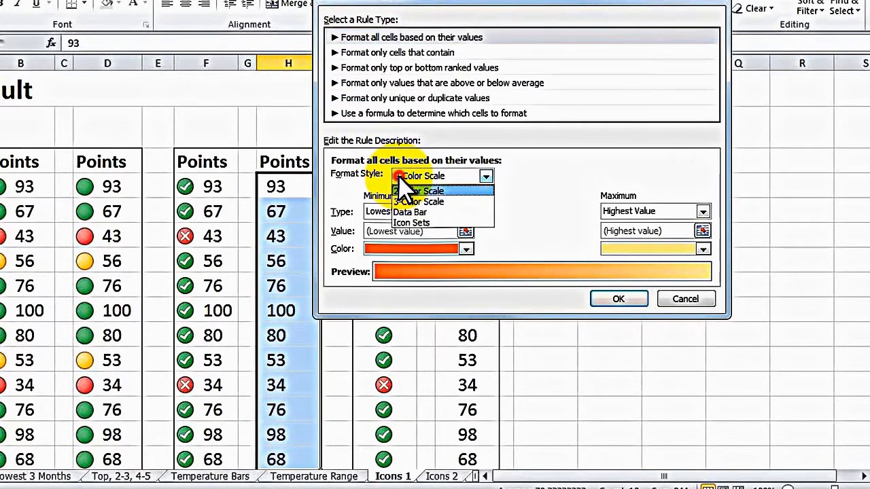
left_click(403, 221)
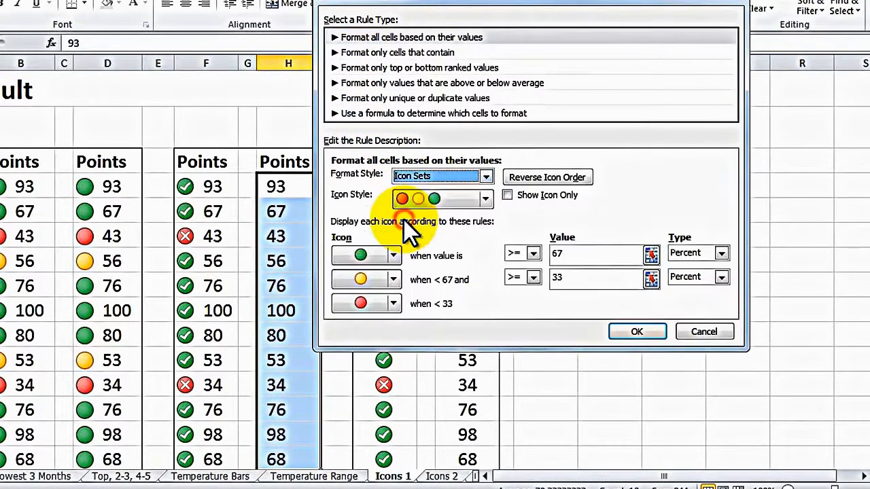
Choose the circled cross, exclamation mark and check mark icon style and set both threshold types to Number
left_click(486, 199)
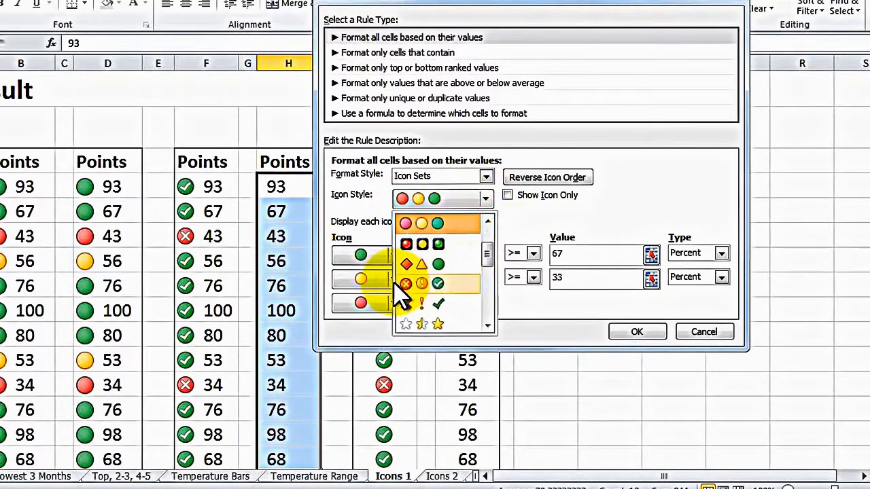
left_click(436, 285)
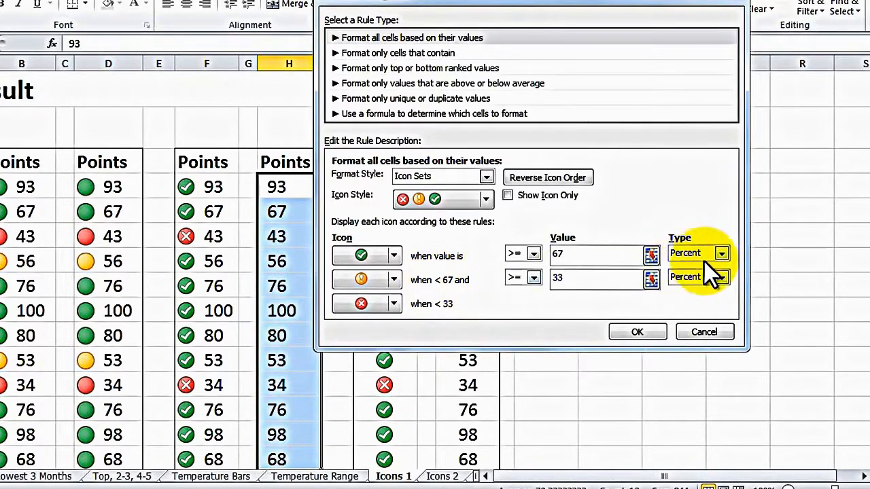
left_click(721, 253)
left_click(685, 268)
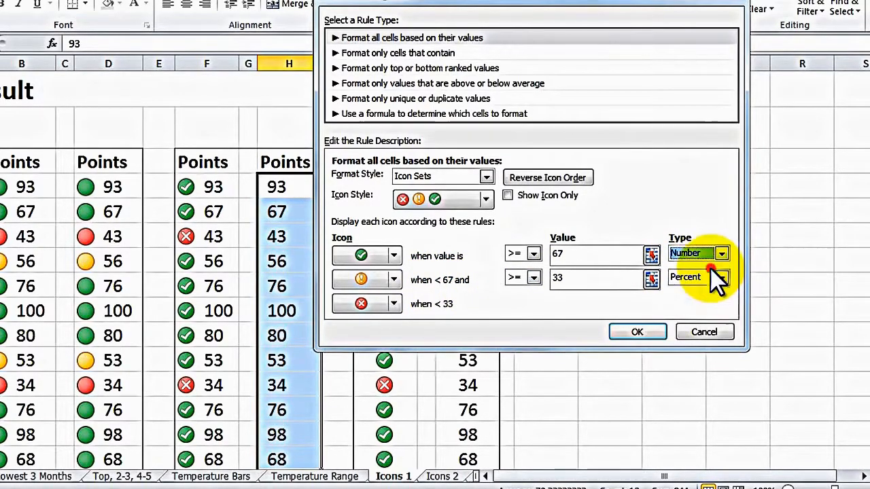
left_click(721, 277)
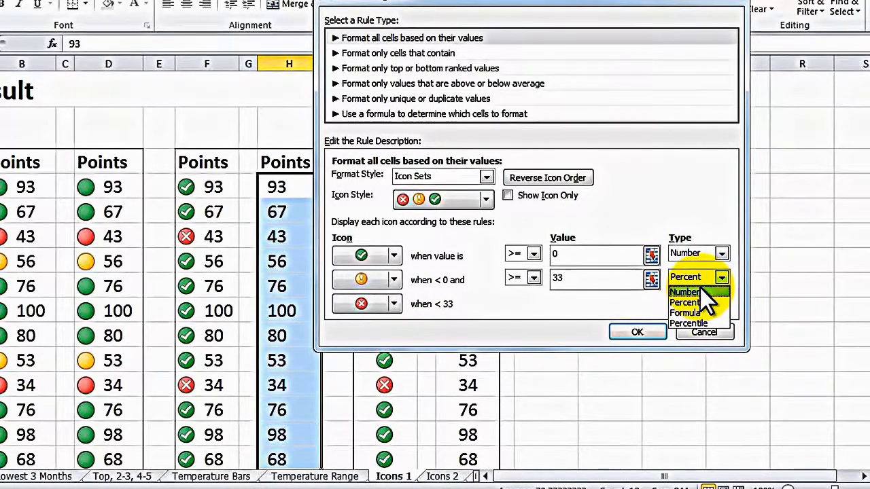
left_click(700, 290)
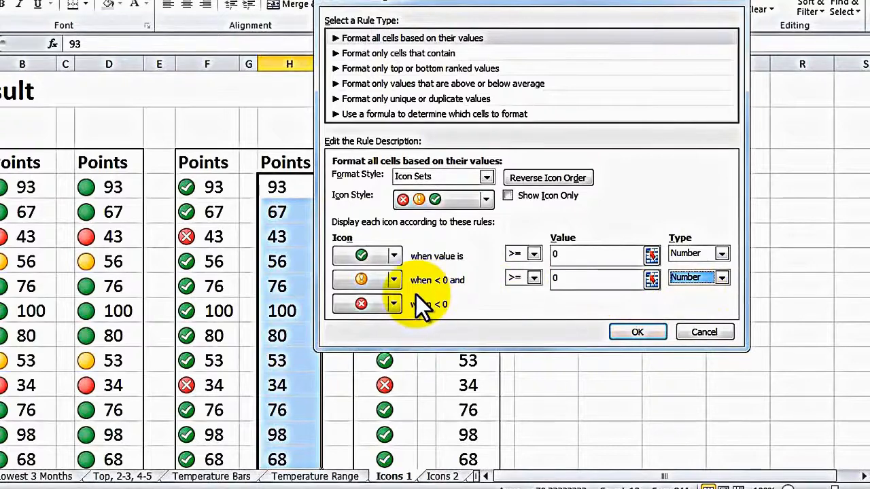
Customize the icon set with No Cell Icon for the lowest level and the circled red cross for the middle level
left_click(395, 304)
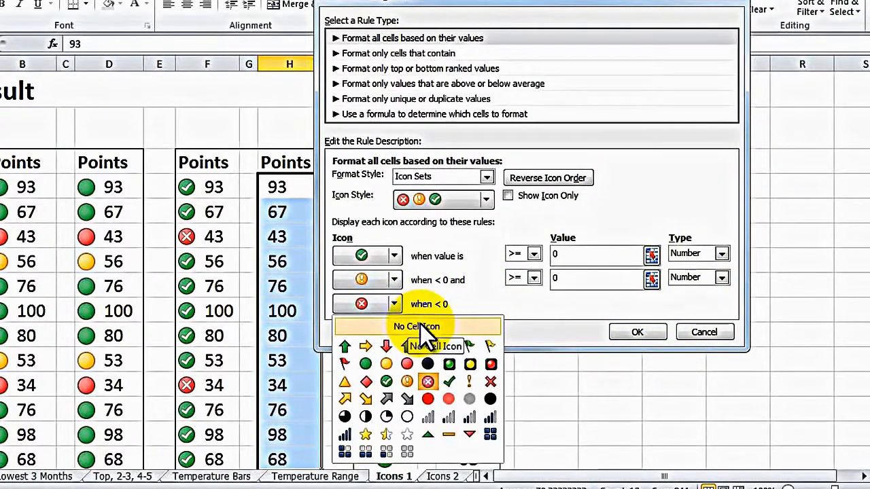
left_click(421, 326)
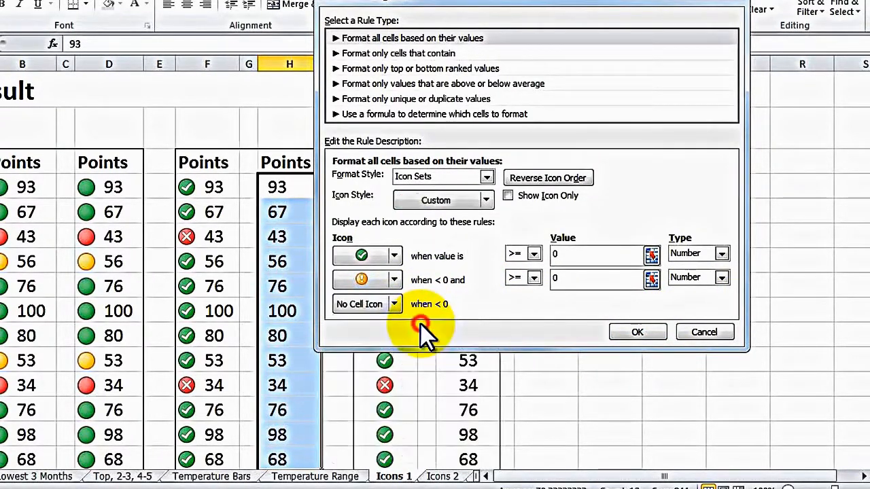
left_click(395, 280)
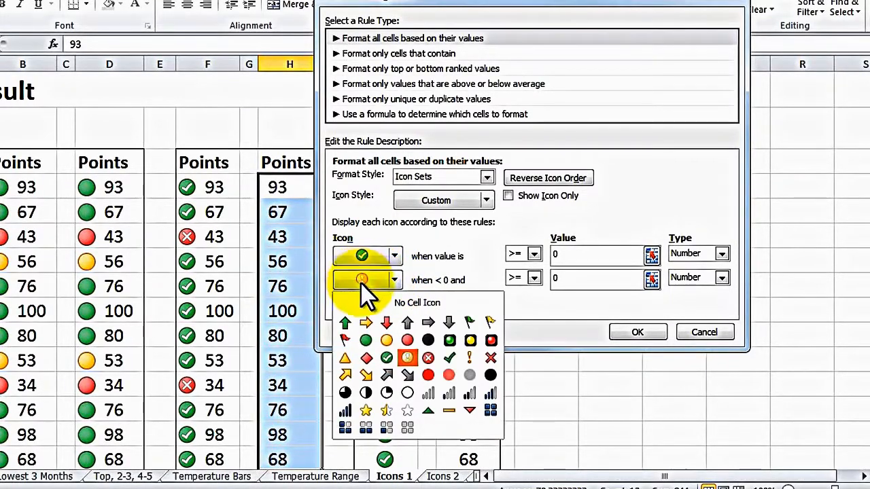
left_click(428, 357)
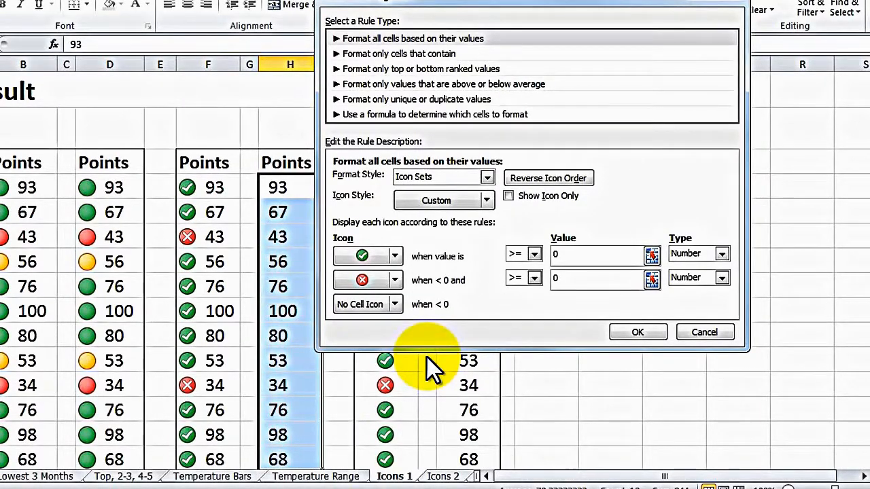
Set the green check mark threshold to 50 and apply the custom icon rule to H4:H15
double_click(573, 255)
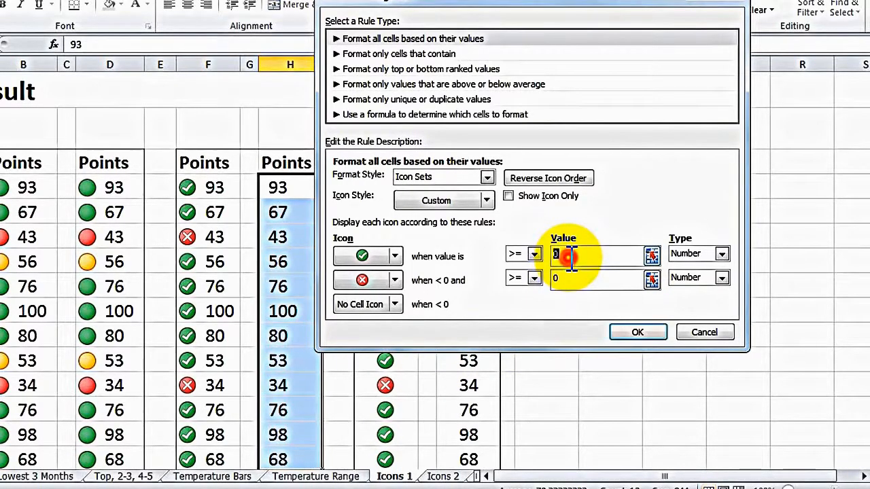
type("5")
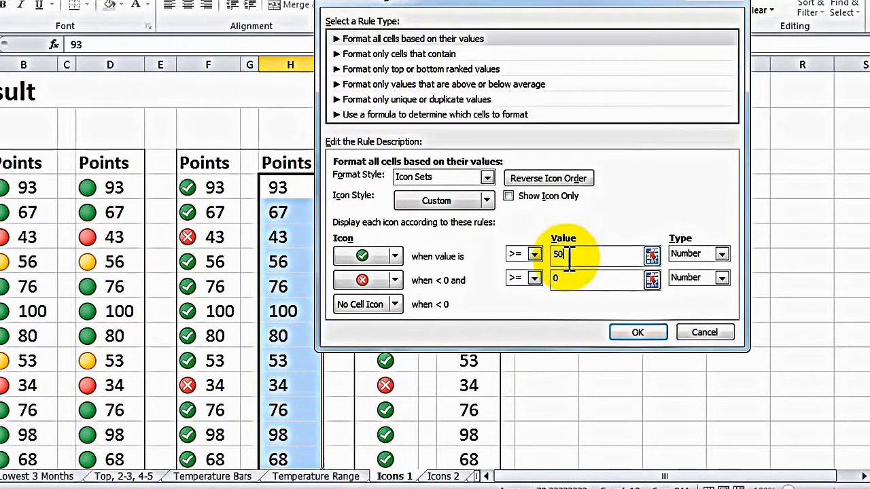
left_click(639, 330)
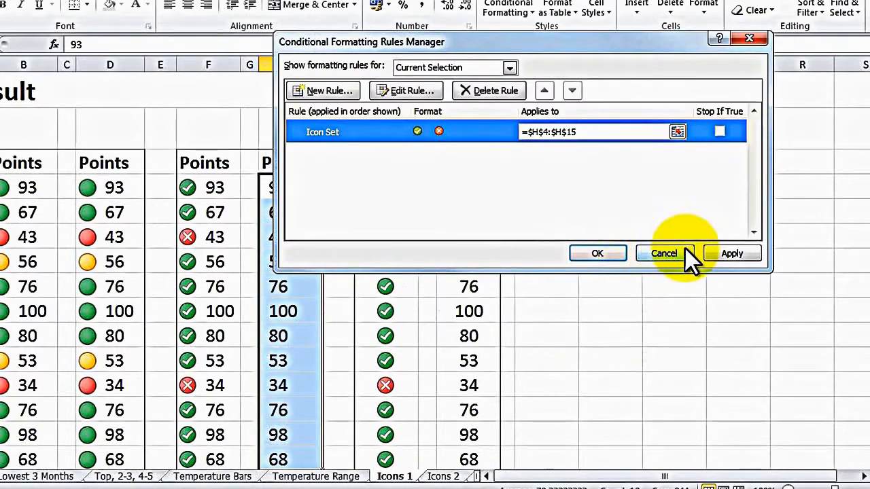
left_click(604, 252)
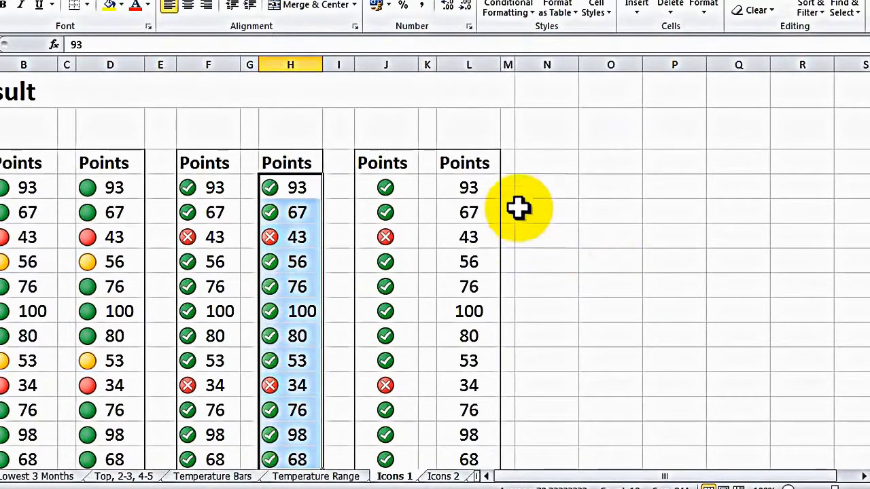
left_click(333, 188)
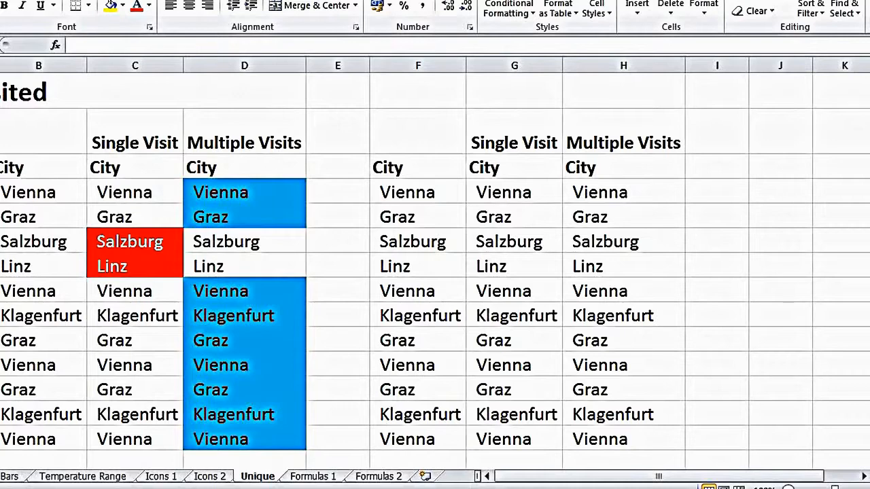
Start a new conditional formatting rule that formats only unique values in the Single Visit cities G4:G14
left_click_drag(524, 194, 499, 428)
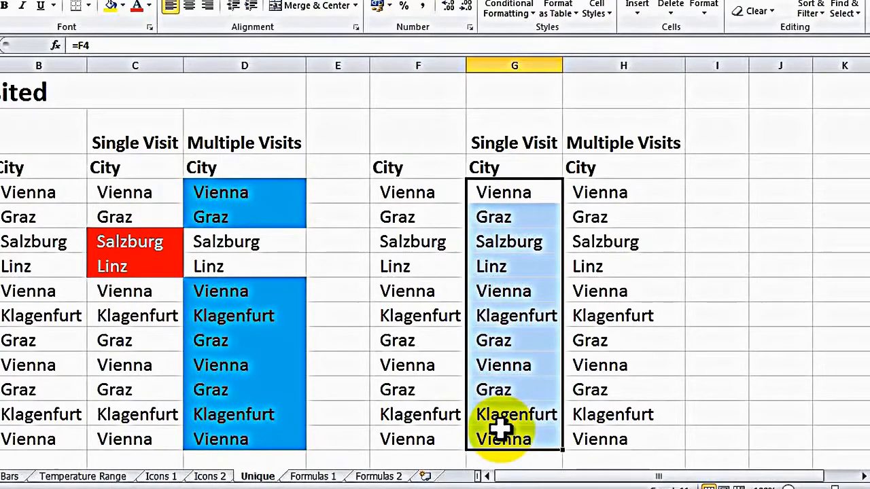
left_click(509, 9)
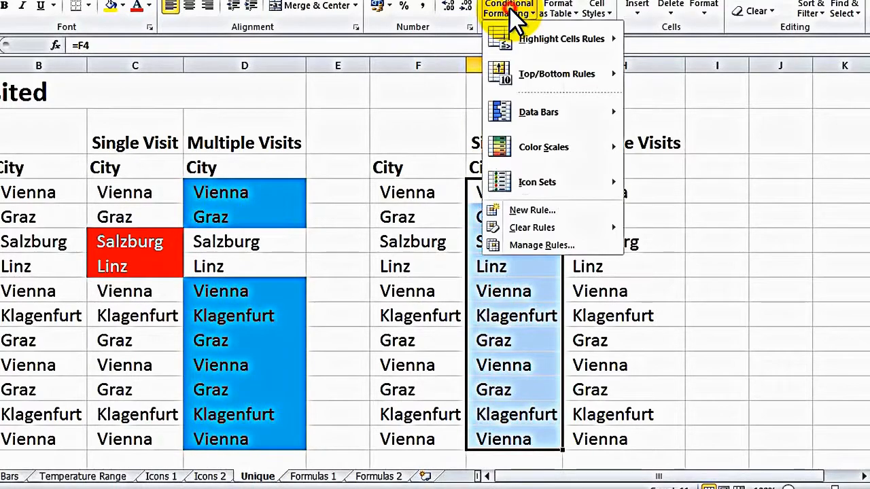
left_click(512, 210)
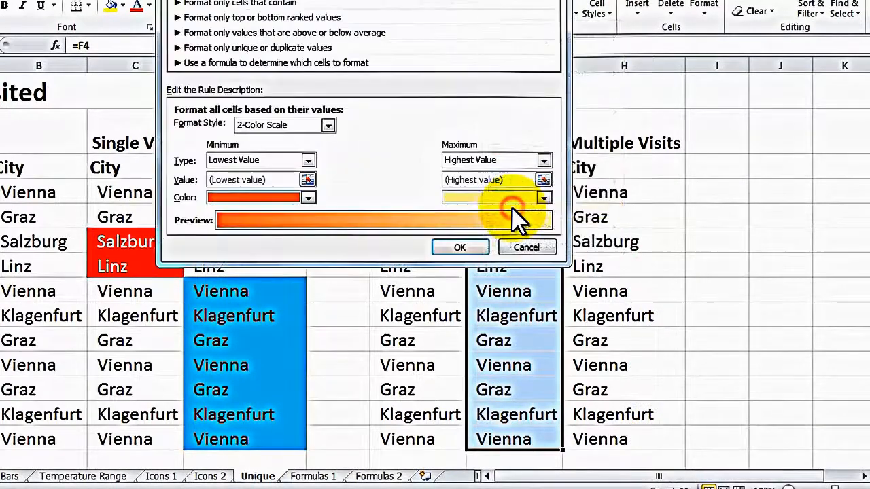
left_click(365, 47)
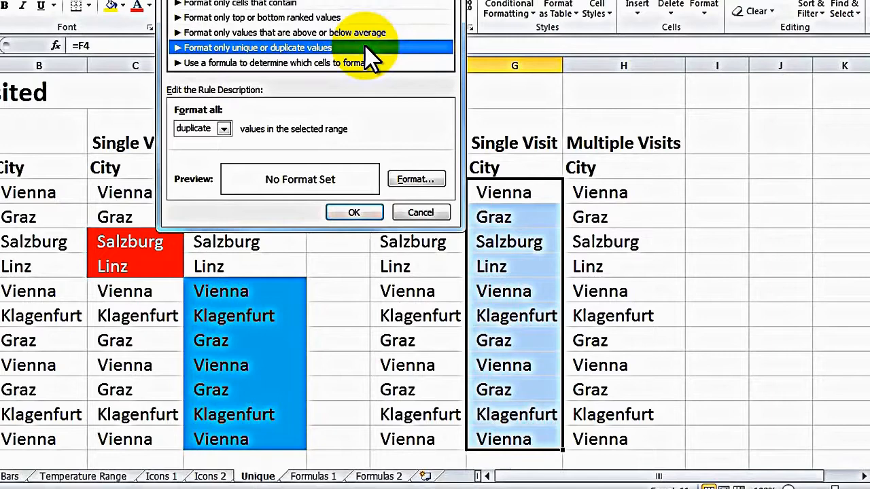
left_click(222, 128)
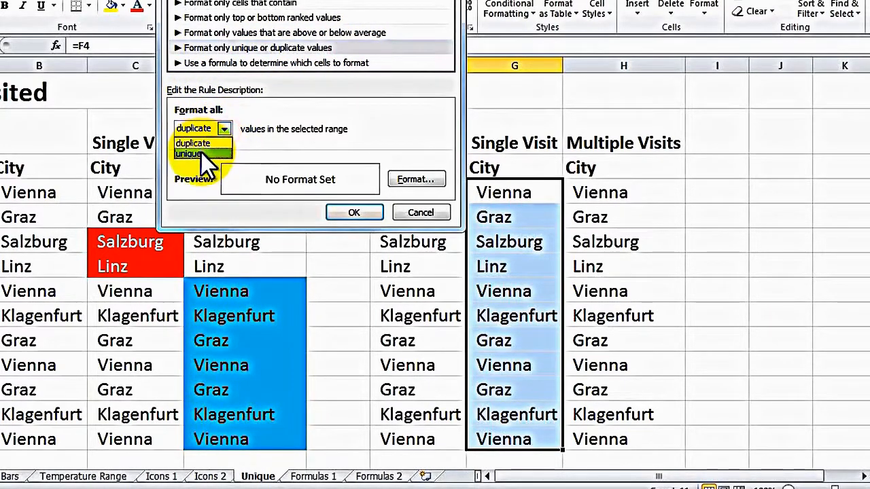
left_click(201, 153)
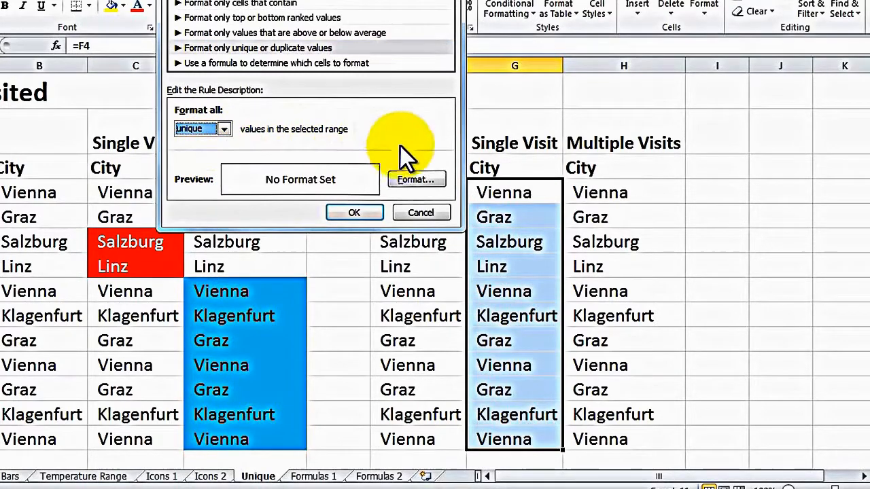
Give the unique-values rule a white font and a red fill, and apply it to the Single Visit cities
left_click(420, 176)
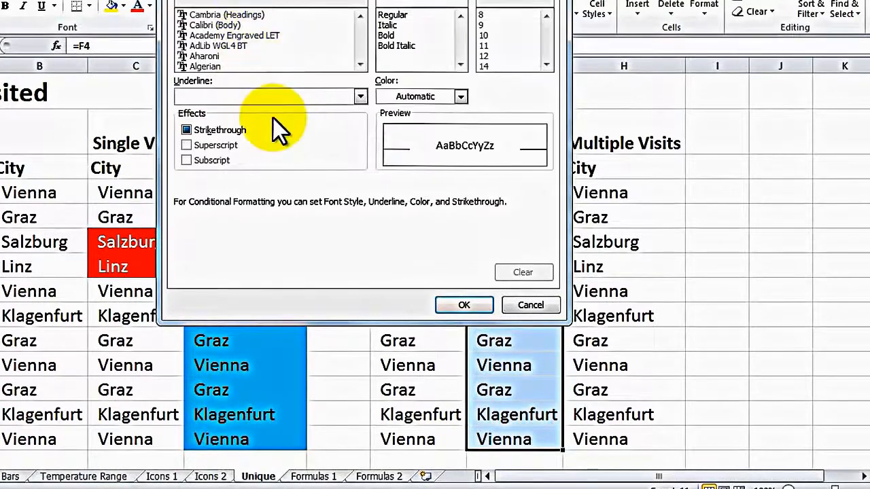
left_click(401, 96)
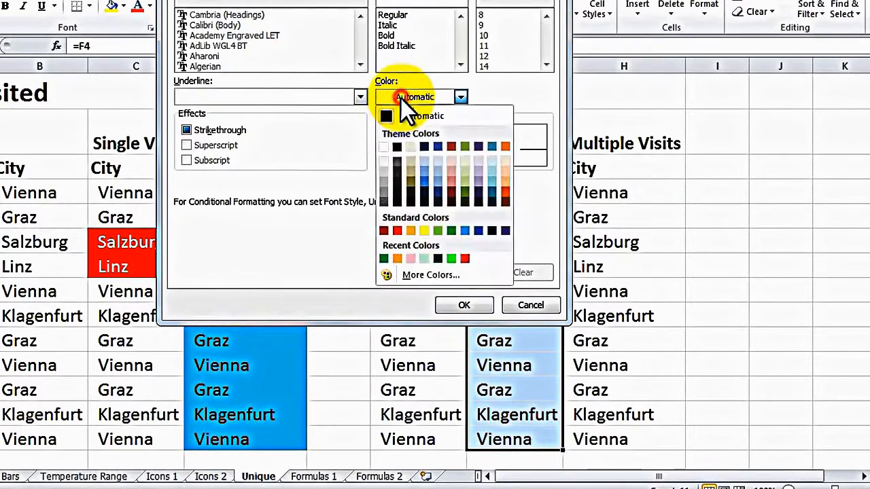
left_click(385, 147)
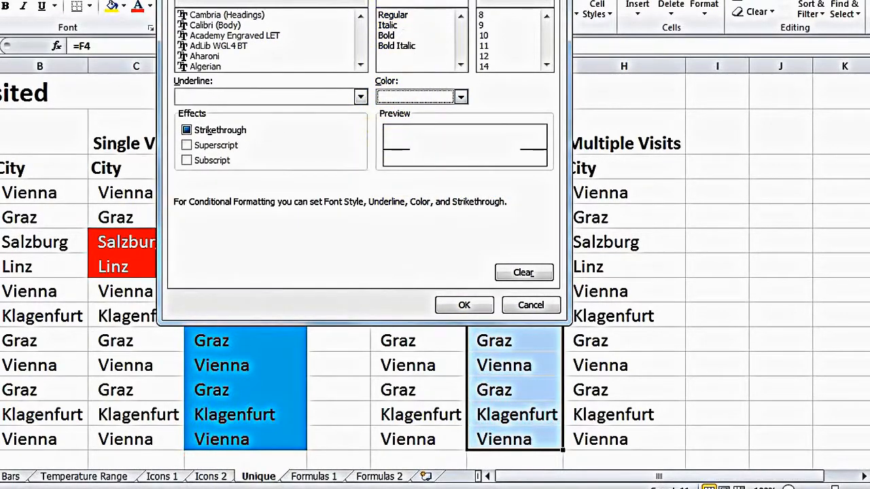
left_click(204, 121)
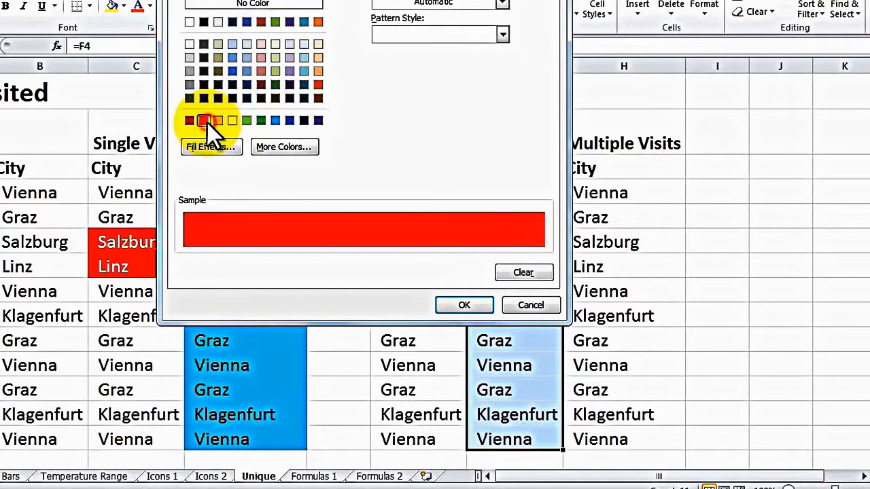
left_click(456, 301)
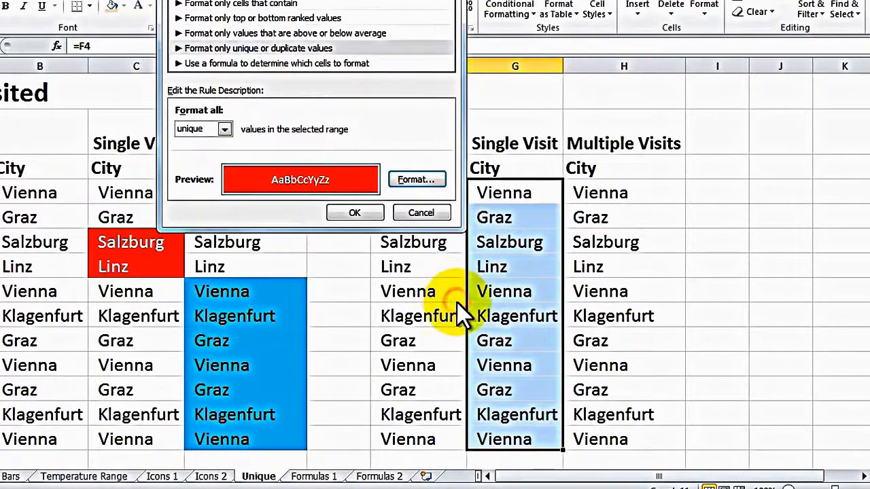
left_click(344, 211)
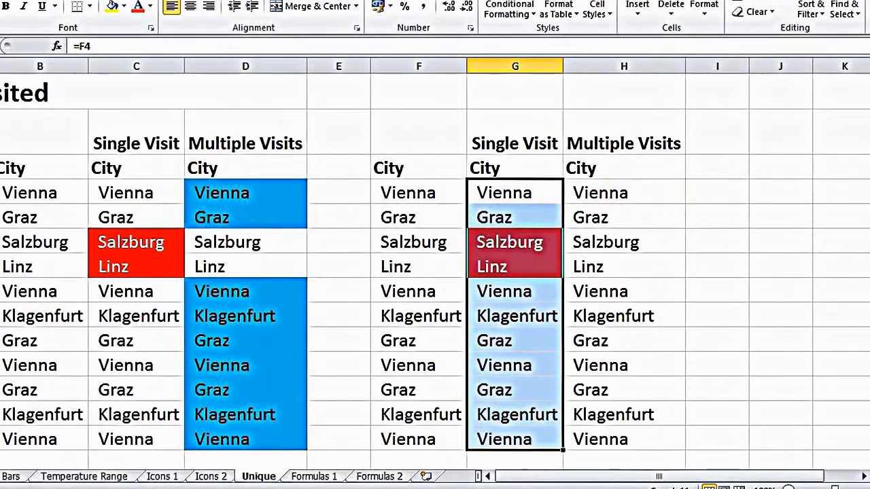
left_click(705, 169)
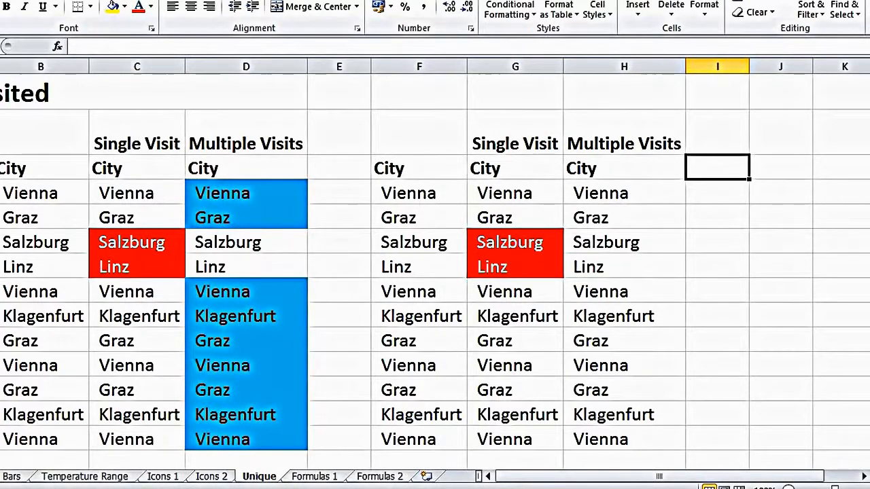
Start a new formatting rule that formats only duplicate values in the Multiple Visits cities H4:H14
left_click(639, 194)
left_click_drag(640, 194, 626, 435)
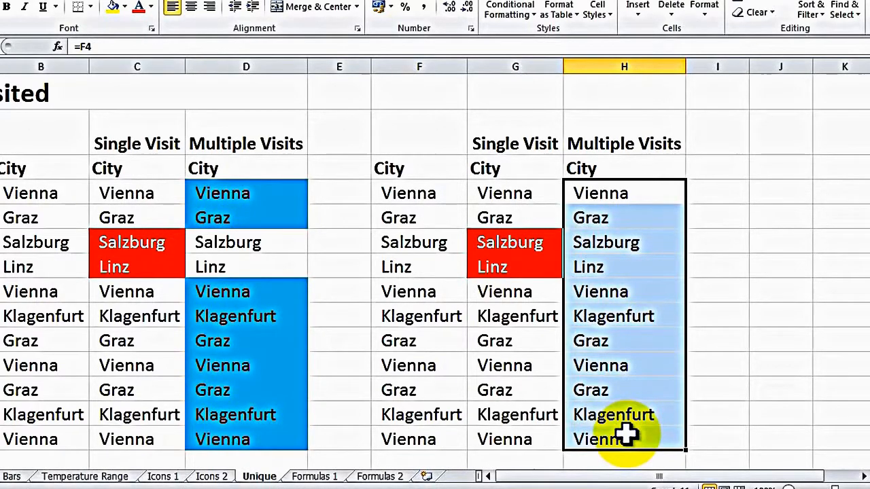
left_click(515, 9)
left_click(522, 212)
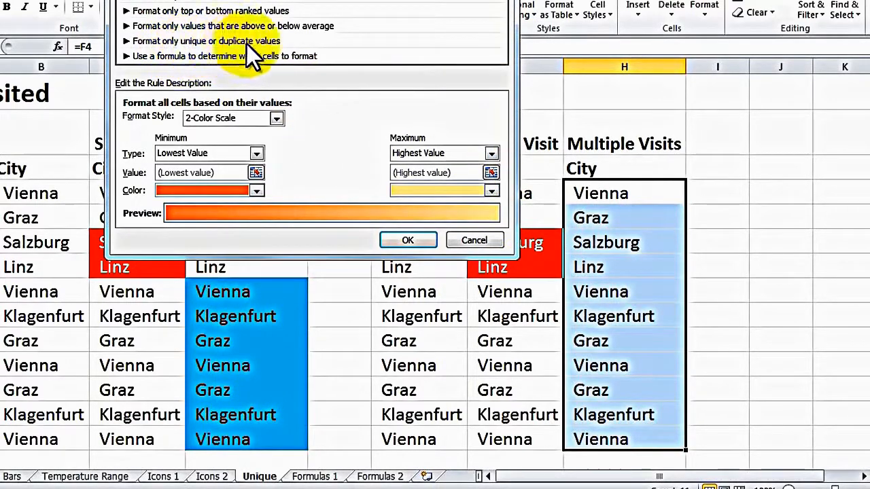
left_click(292, 41)
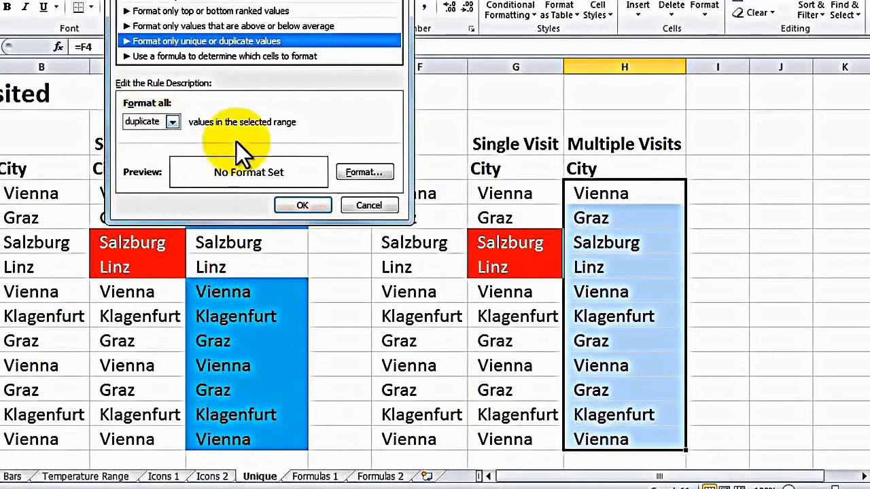
Give the duplicate-values rule the standard bright blue fill and apply it to the Multiple Visits cities
left_click(365, 171)
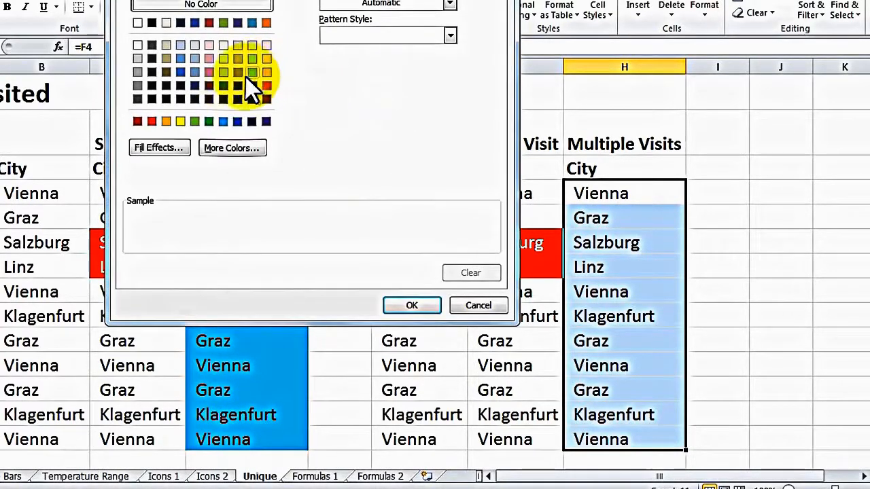
left_click(223, 121)
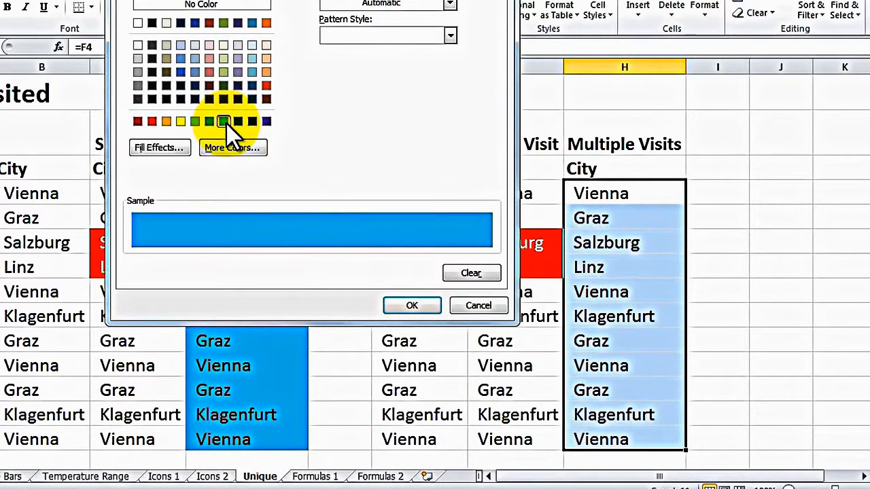
left_click(414, 306)
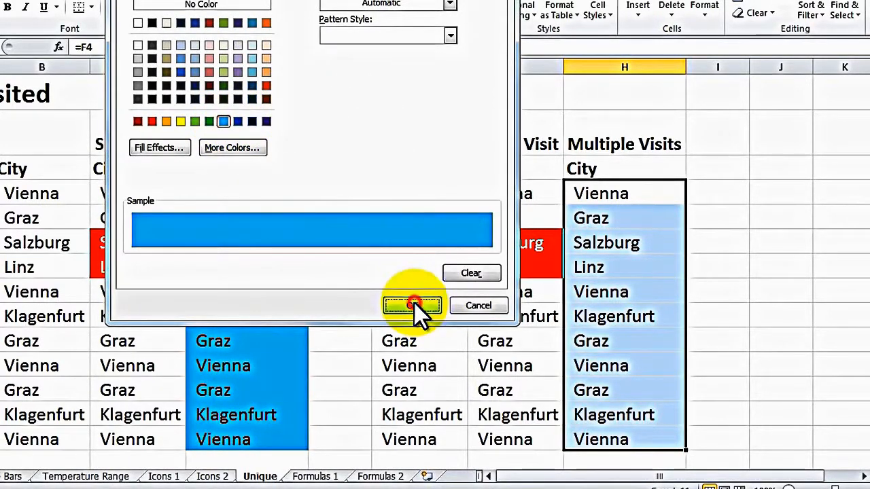
left_click(309, 206)
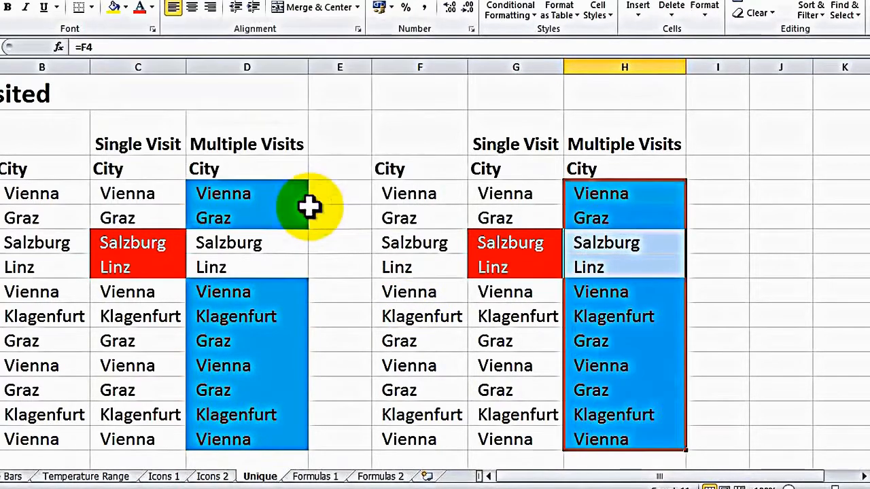
left_click(728, 189)
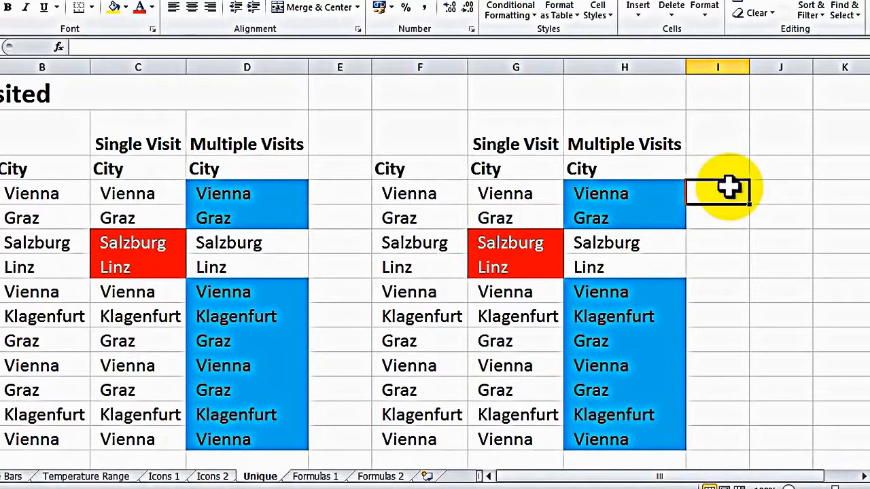
Test the visit rules by changing the source city in F9 to Linz and the one in F8 to Eisenstadt
left_click(414, 316)
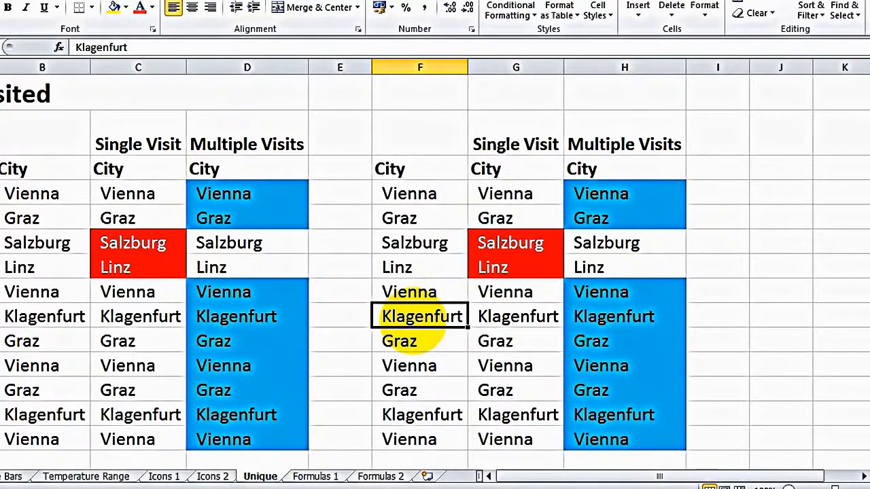
type("Linz")
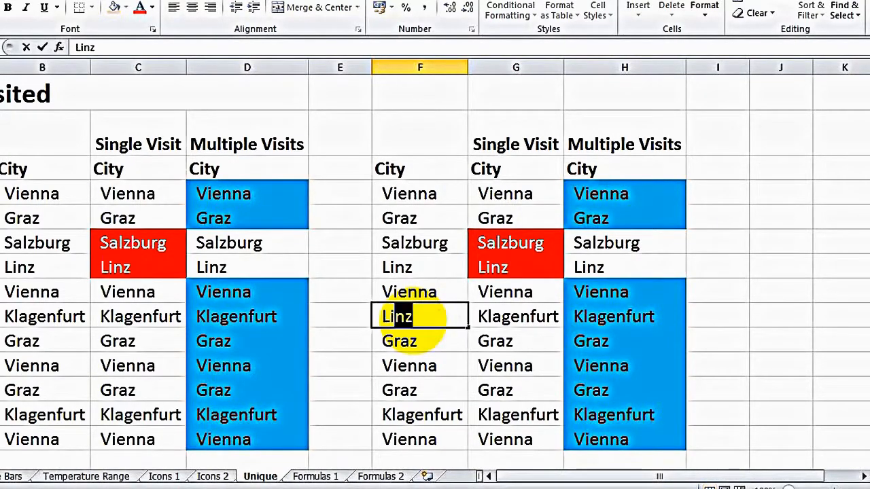
key("Return")
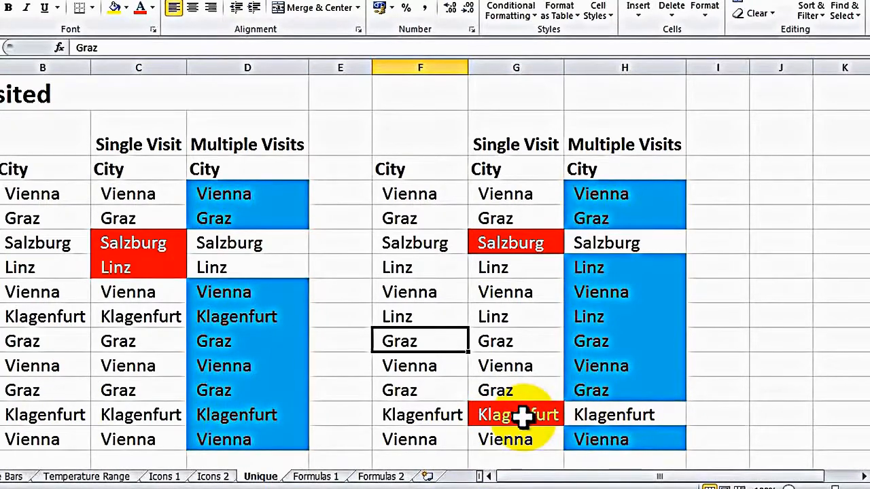
left_click(425, 293)
type("Eisens")
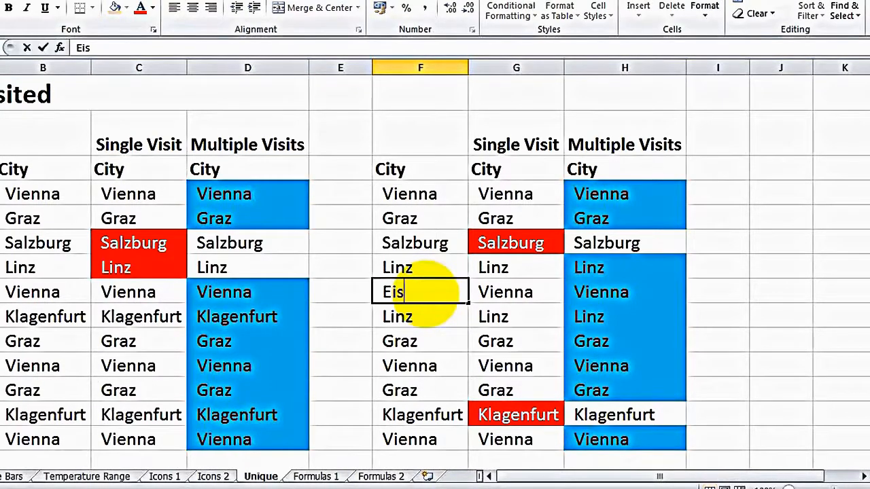
type("tadt")
key("Return")
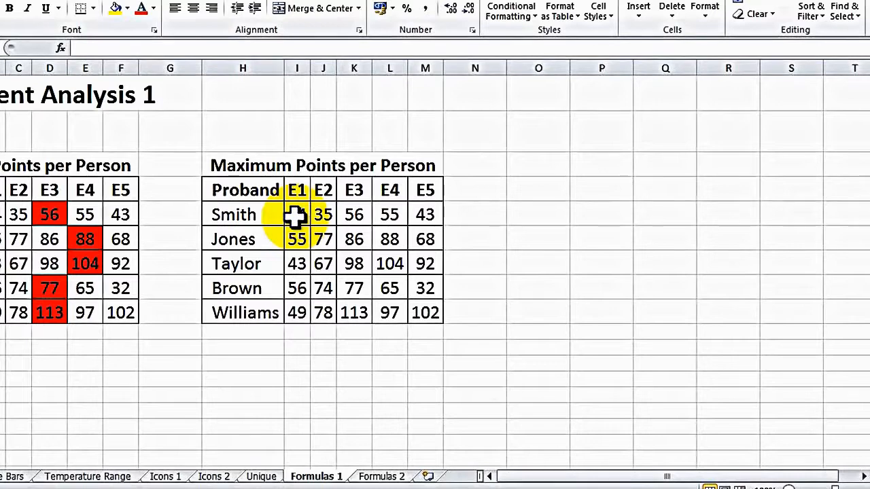
On the Formulas 1 sheet, start a formula-based formatting rule for the first person's points in I5:M5, keeping the table uncovered
left_click_drag(296, 215, 418, 217)
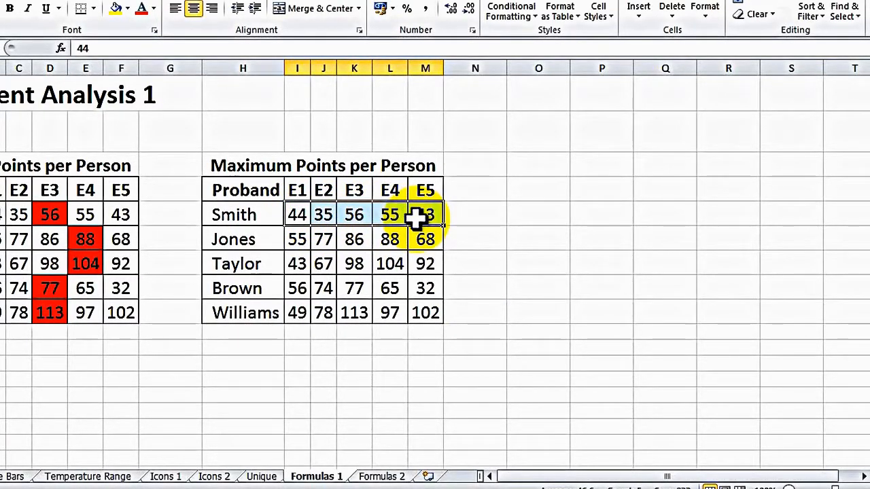
left_click(510, 11)
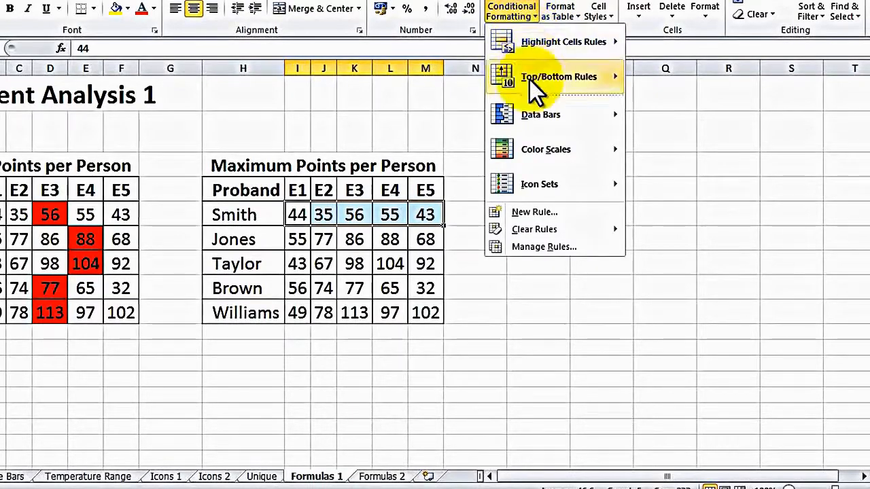
left_click(531, 211)
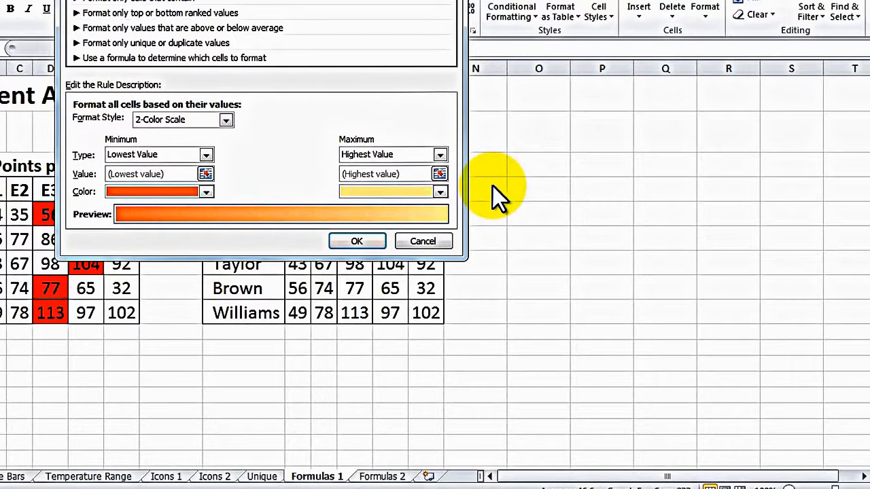
left_click(230, 59)
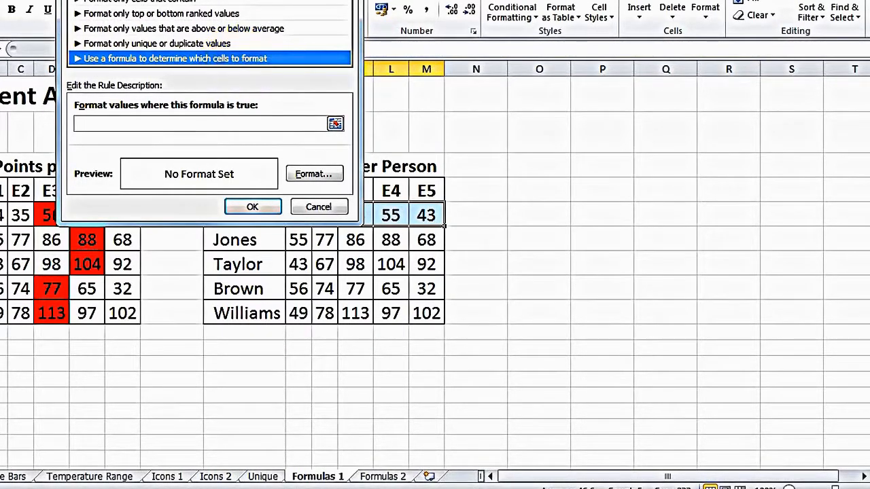
left_click_drag(224, 0, 667, 0)
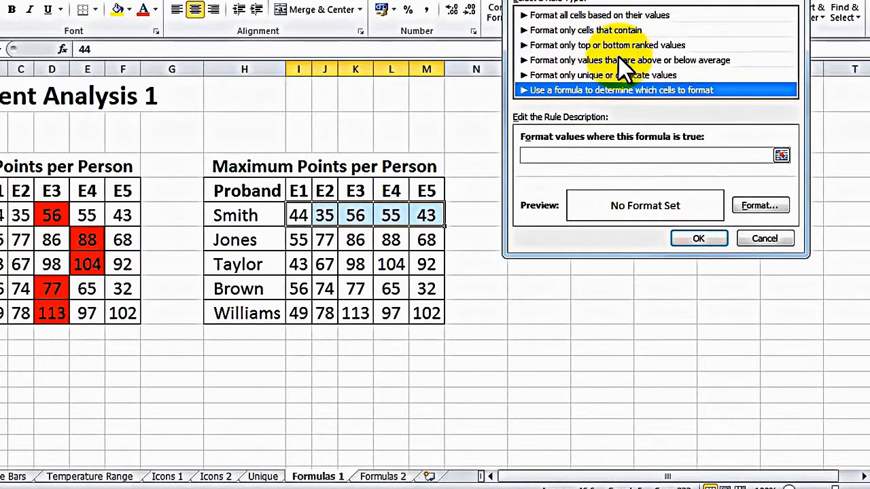
Enter the rule formula =i5=max($I5:$M5) so the first person's highest points value is matched
left_click(578, 155)
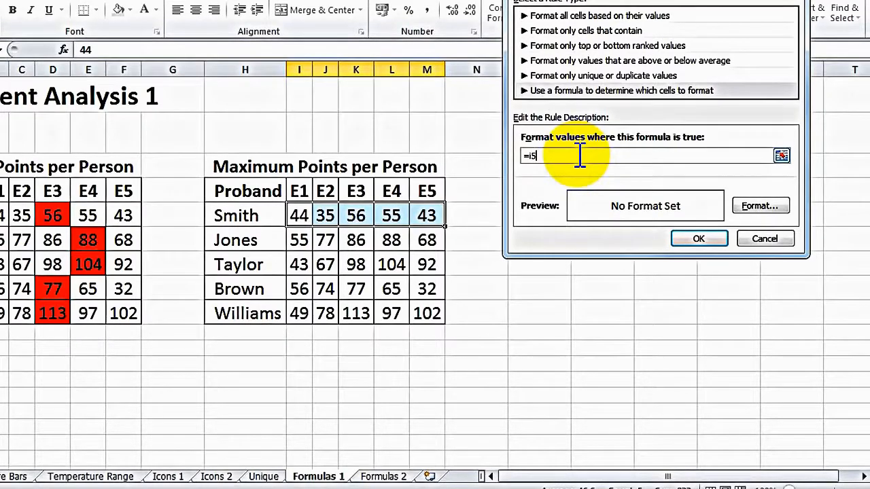
type("5")
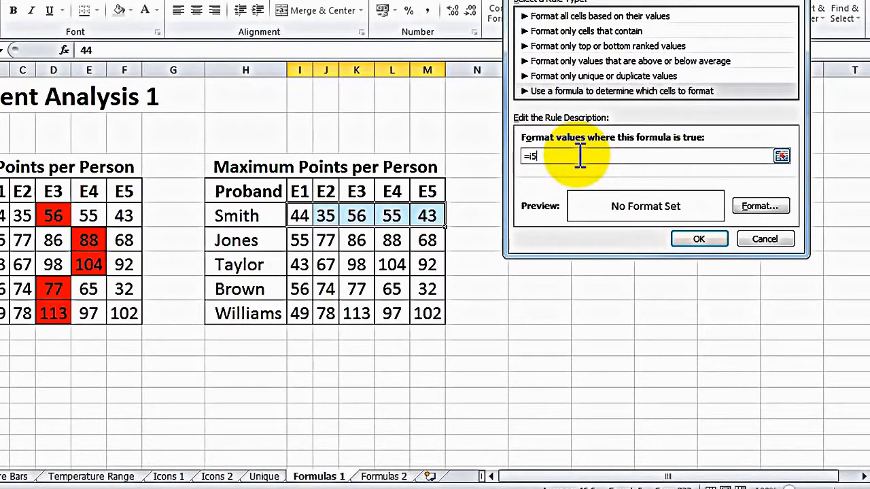
type("=max(")
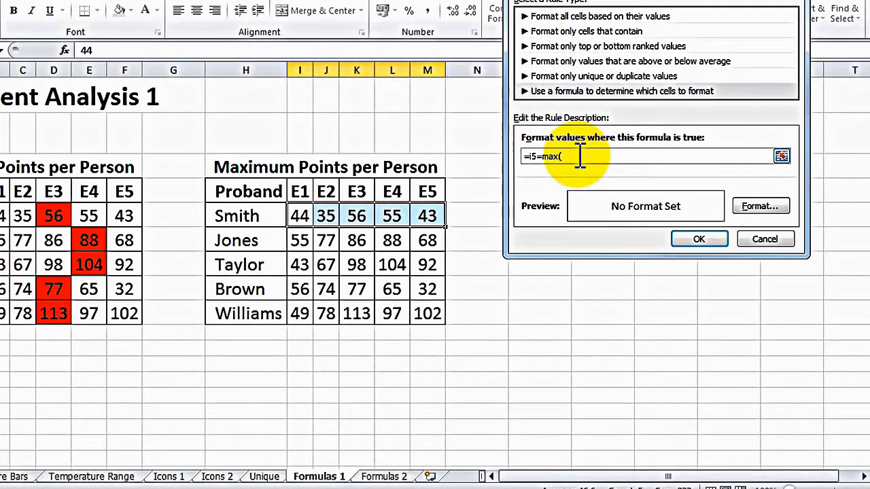
left_click(301, 217)
left_click_drag(301, 216, 423, 216)
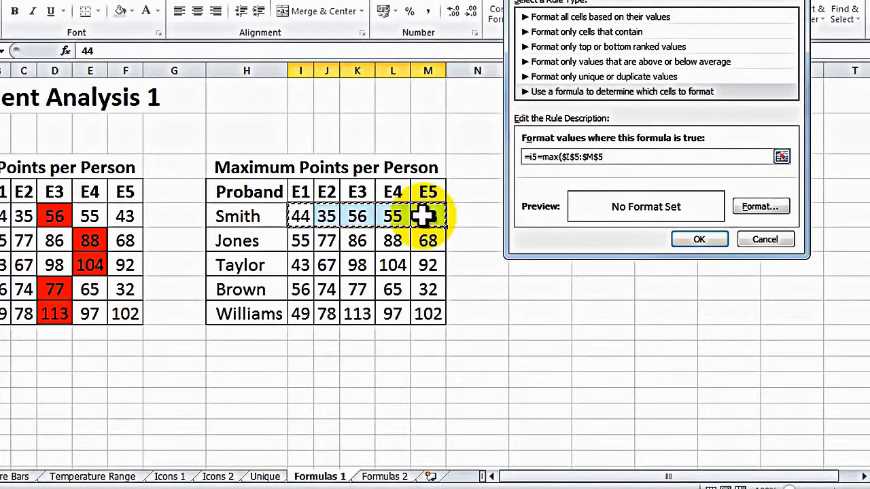
key("F4")
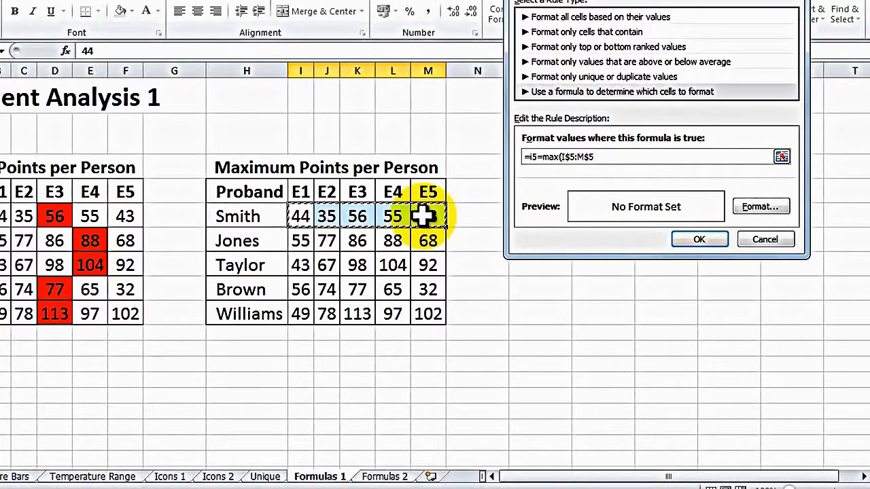
key("F4")
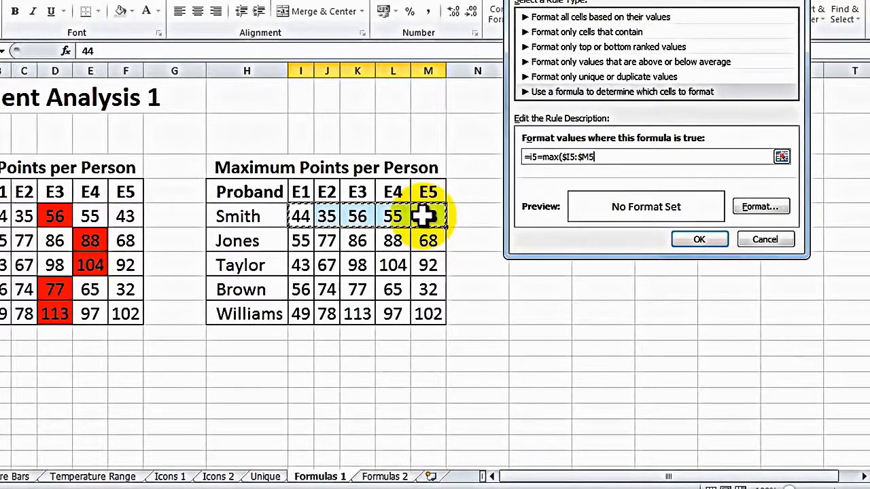
type(")")
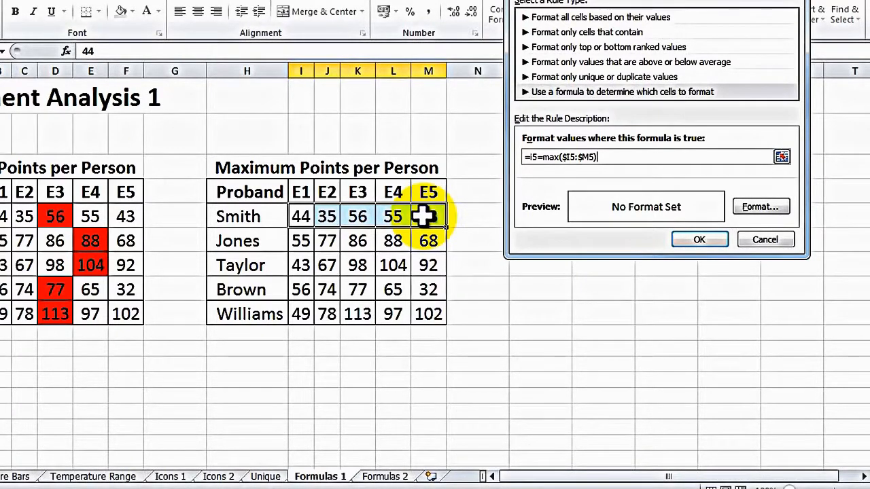
Apply the maximum-points rule with the standard red fill and copy the first person's formatting to the other persons' points in I6:M9
left_click(762, 208)
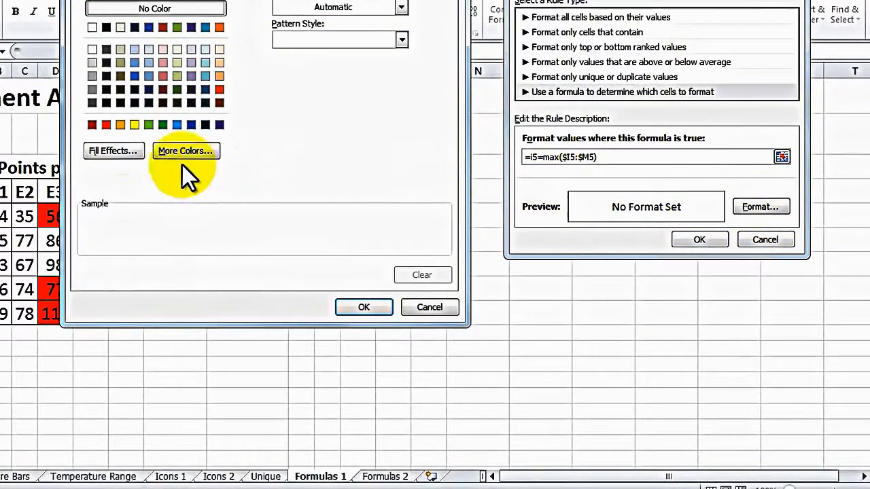
left_click(107, 125)
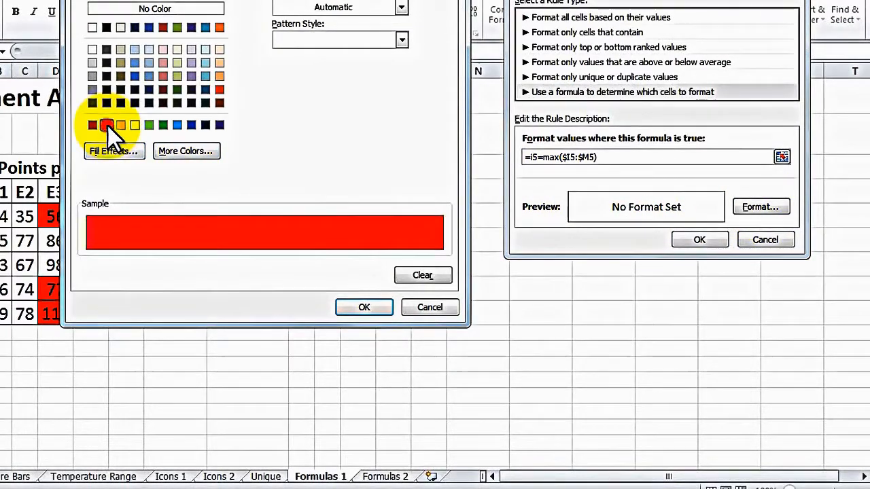
left_click(375, 306)
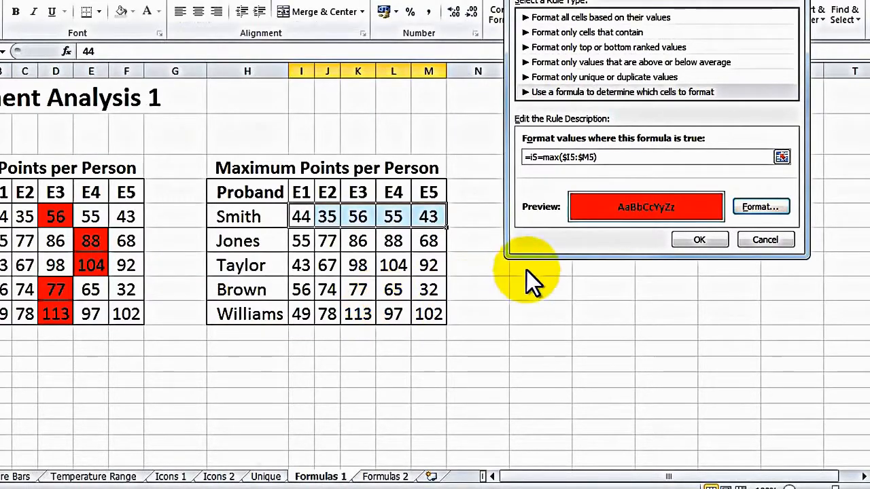
left_click(700, 239)
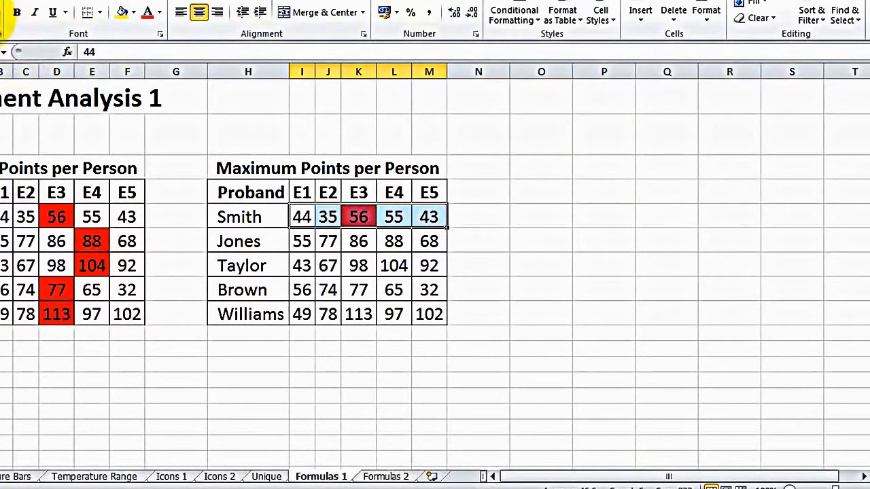
left_click(4, 13)
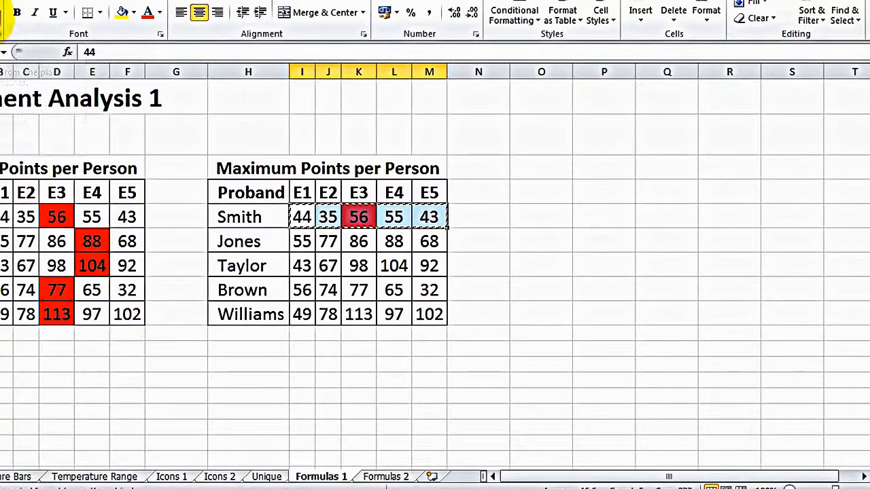
left_click_drag(301, 241, 424, 318)
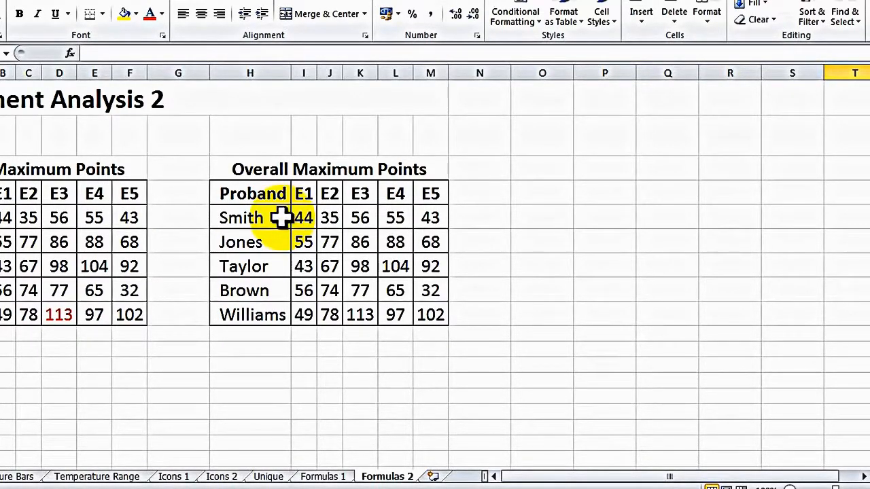
On the Formulas 2 sheet, start a formula-based formatting rule for the first person's name in H5, keeping the table uncovered
left_click(260, 216)
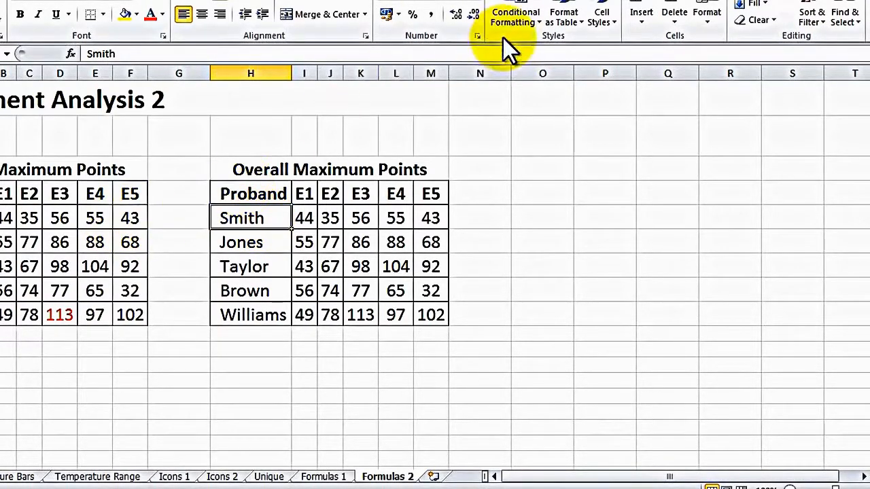
left_click(518, 7)
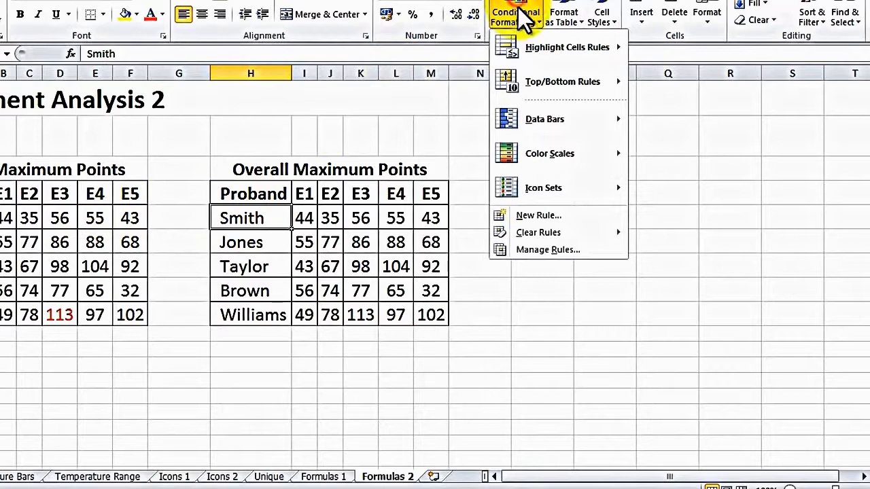
left_click(525, 215)
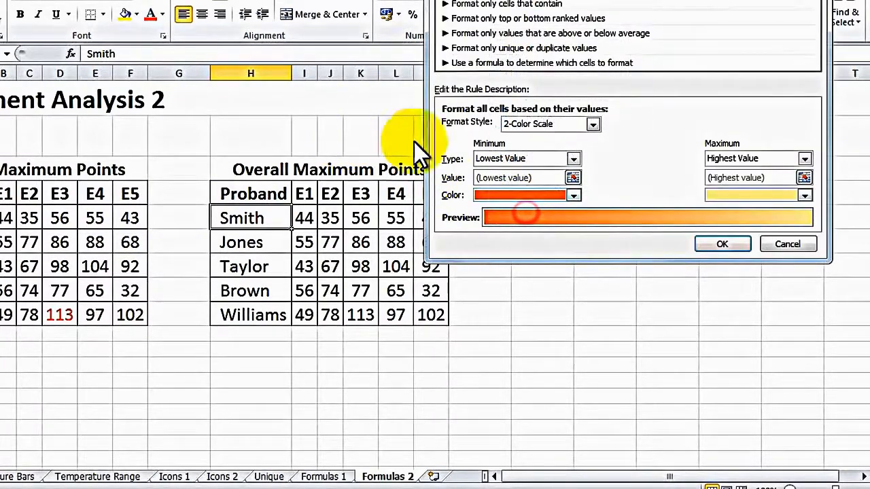
left_click(487, 62)
left_click_drag(533, 0, 588, 0)
Enter the rule formula =max($I5:$M5)=max($I$5:$M$9), comparing the person's own maximum with the overall maximum
left_click(563, 137)
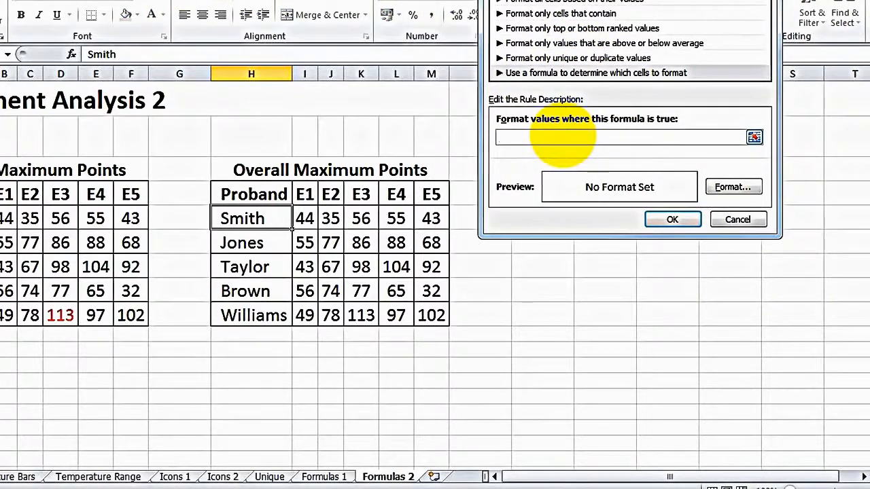
type("=")
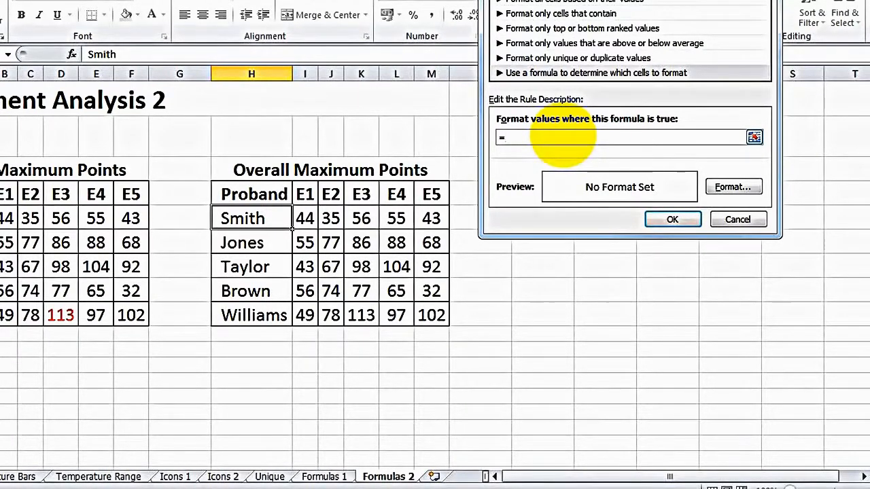
type("max")
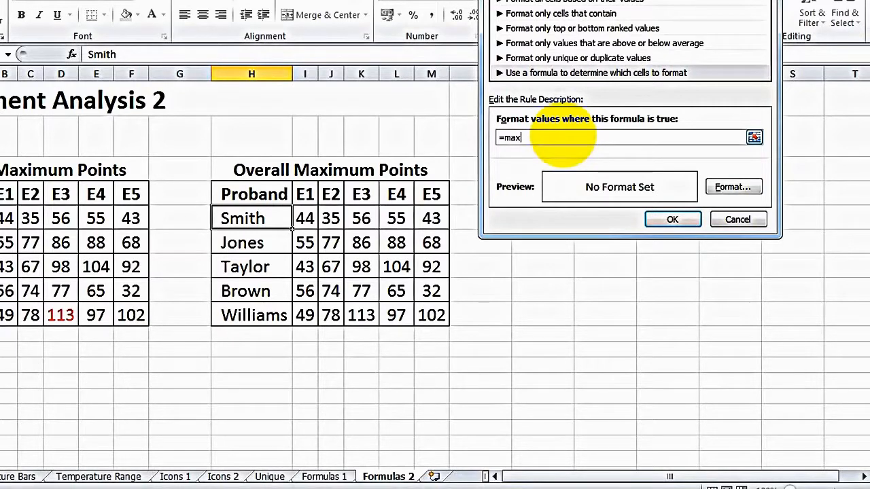
type("(")
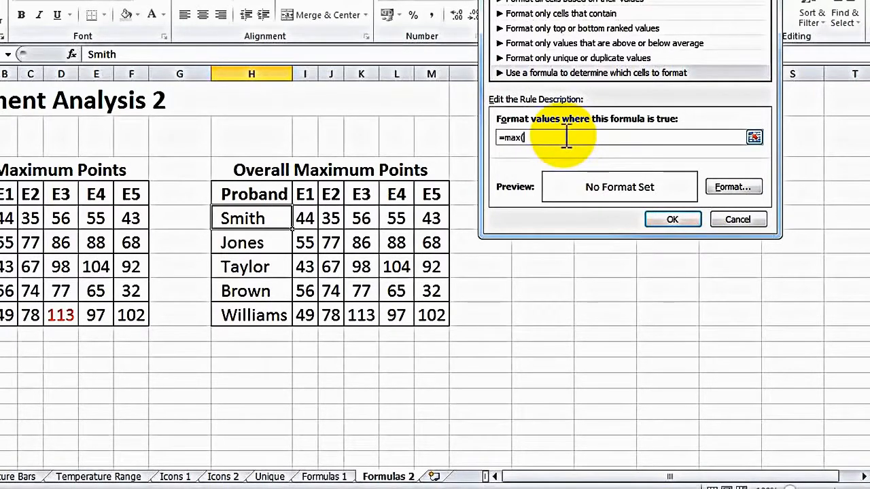
left_click(307, 218)
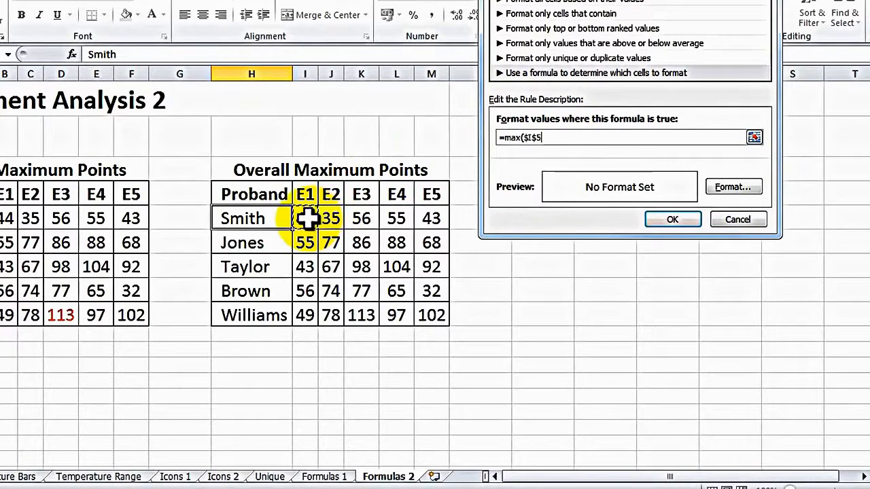
left_click_drag(307, 218, 426, 220)
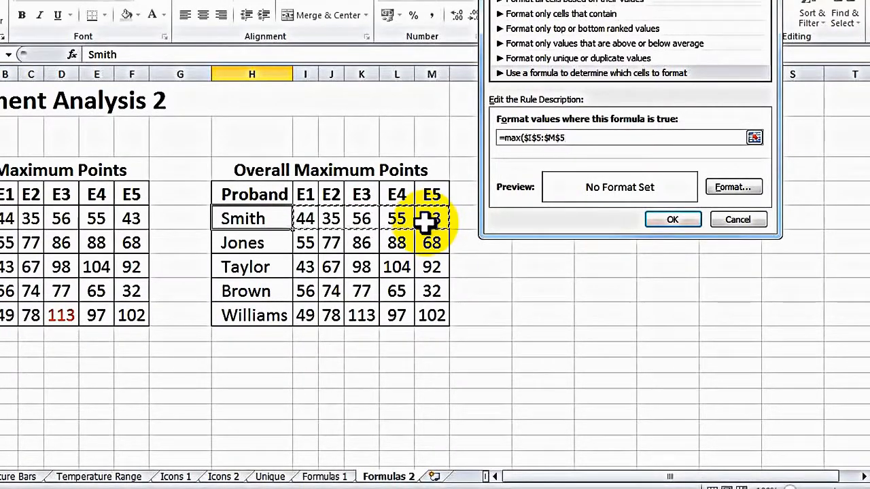
key("F4")
key("F4")
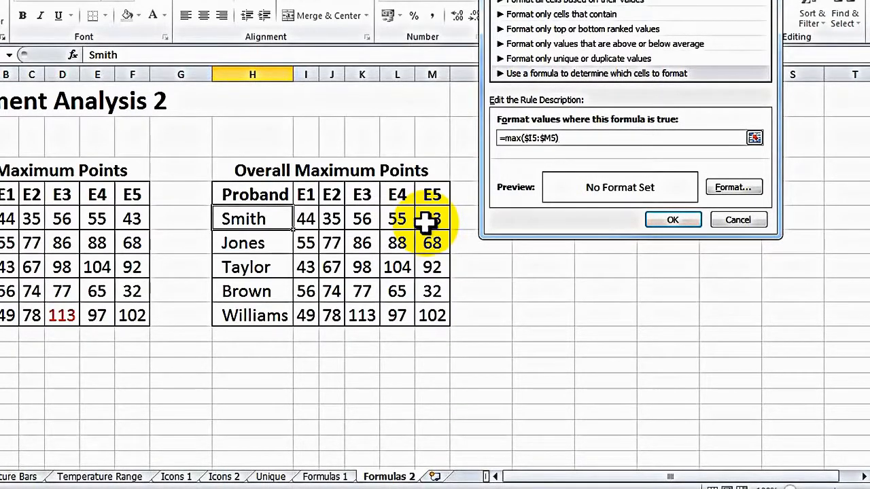
type("=max")
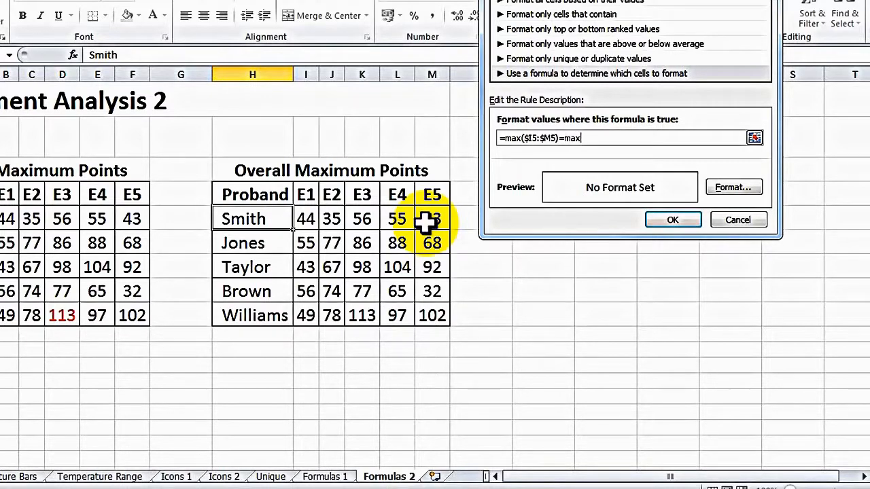
type("(")
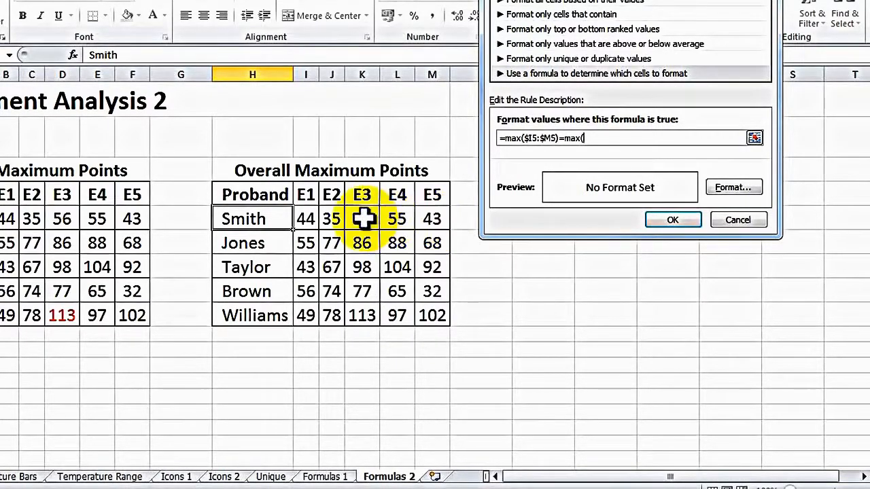
left_click_drag(304, 218, 428, 316)
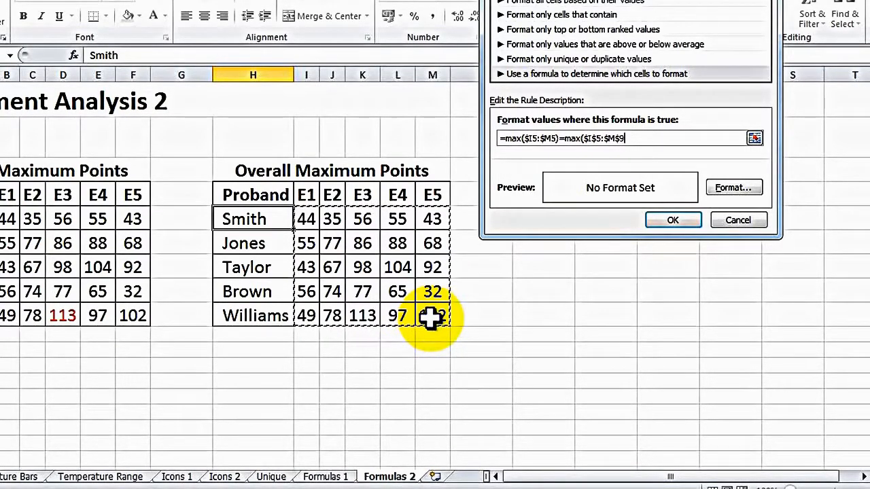
type(")")
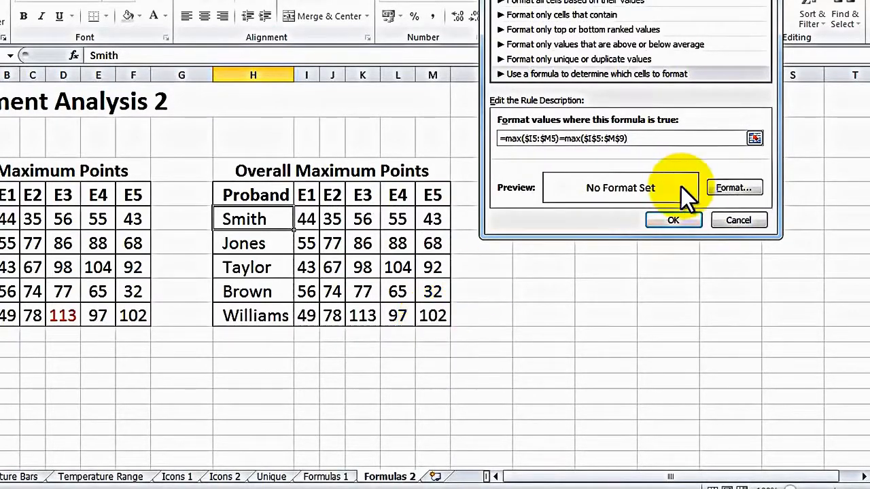
Give the overall-maximum rule a bold red font and apply it to H5
left_click(719, 189)
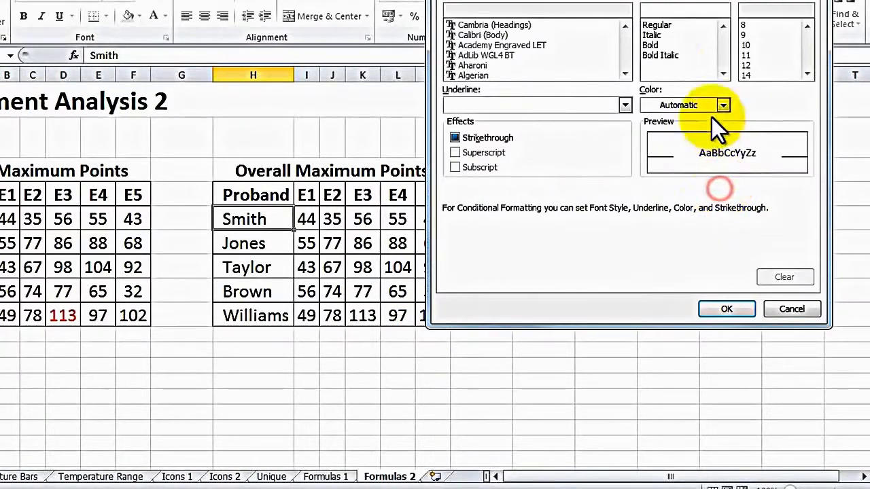
left_click(654, 45)
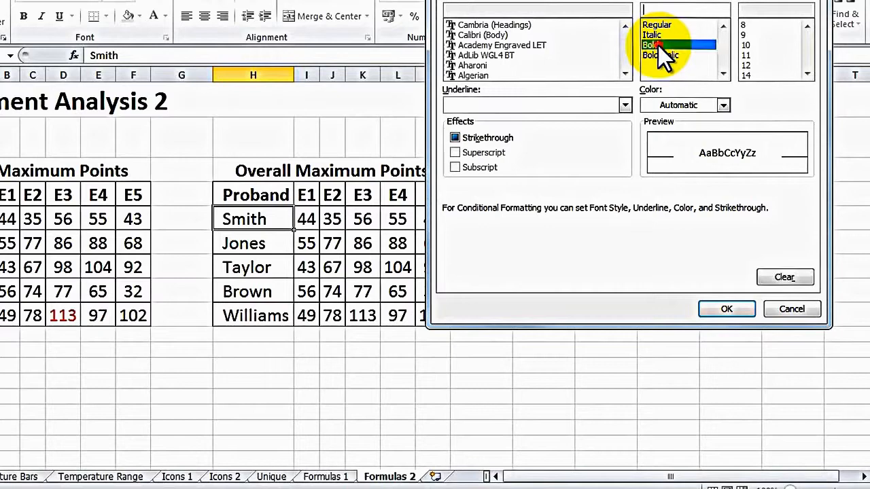
left_click(684, 100)
left_click(662, 235)
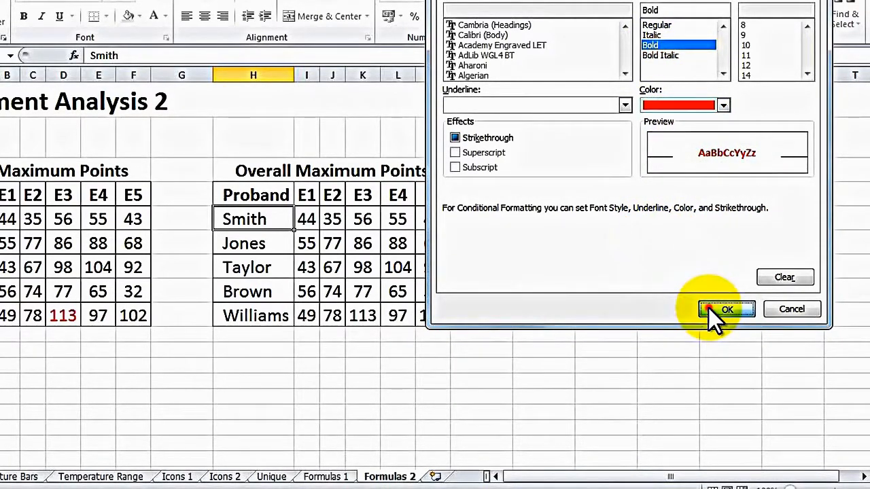
left_click(708, 308)
left_click(674, 221)
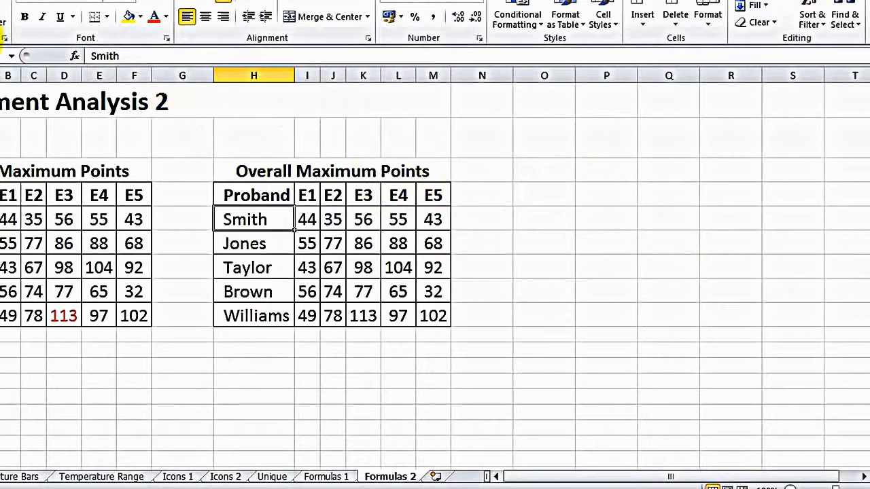
Copy the conditional formatting of H5 to the remaining person names in H6:H9 and deselect them
left_click(3, 22)
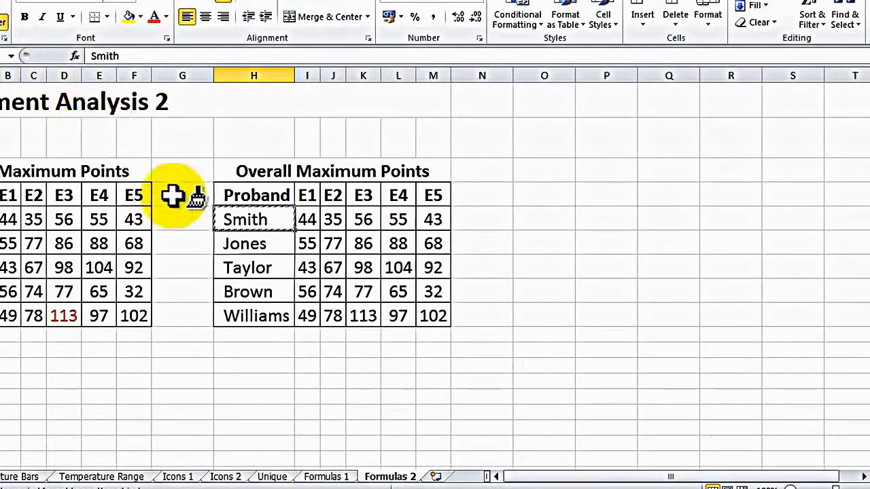
left_click(260, 243)
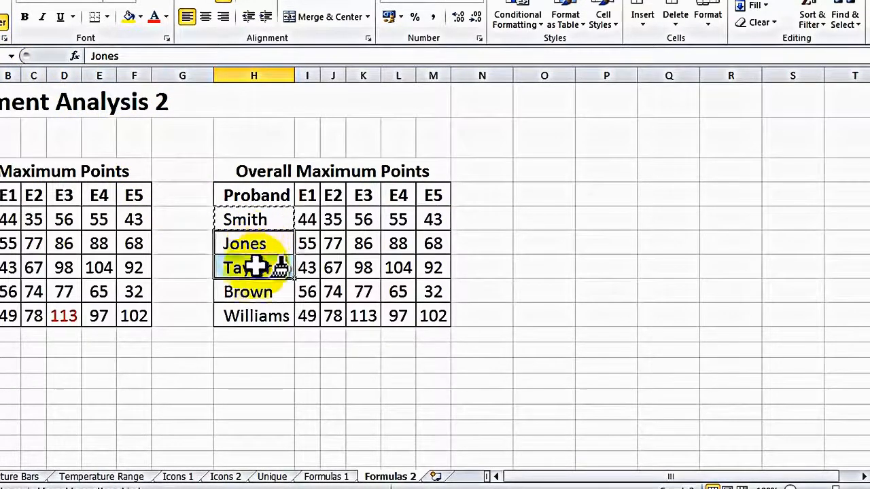
left_click_drag(262, 268, 253, 311)
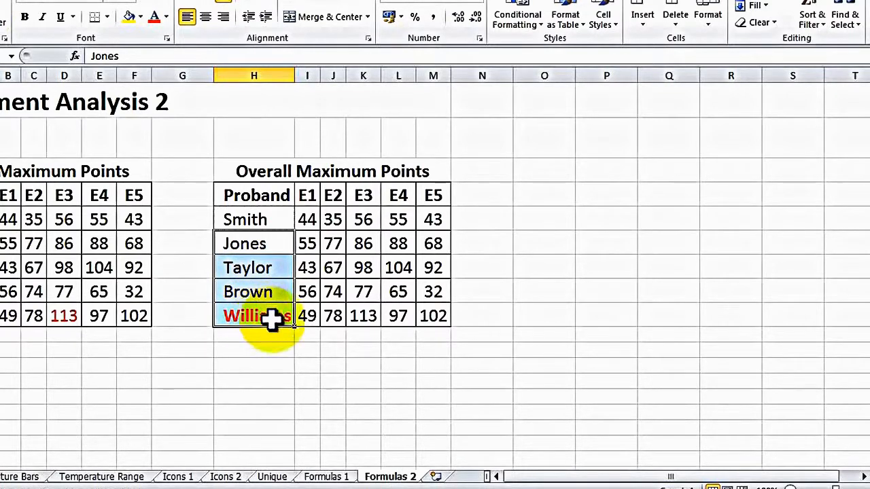
left_click(488, 320)
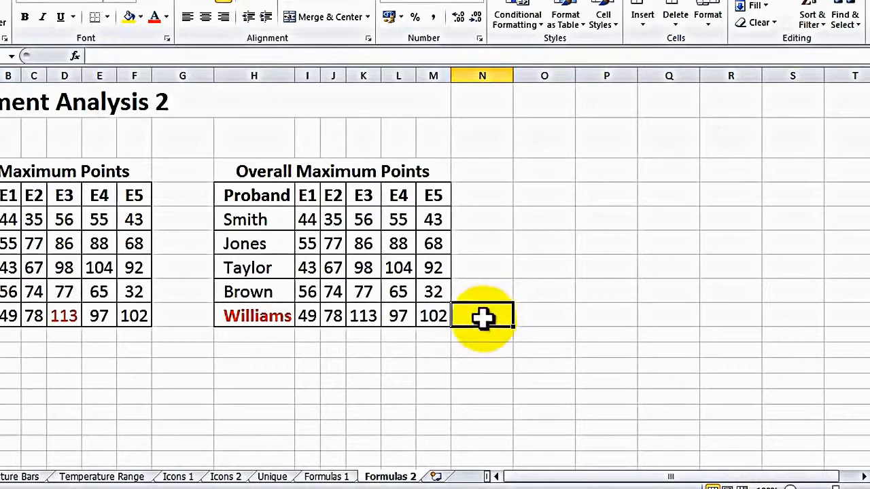
Start a conditional formatting rule for the scores in I5:M9 that formats only the top 1 ranked value
mouse_move(309, 219)
left_mouse_down()
mouse_move(427, 291)
mouse_move(433, 309)
left_mouse_up()
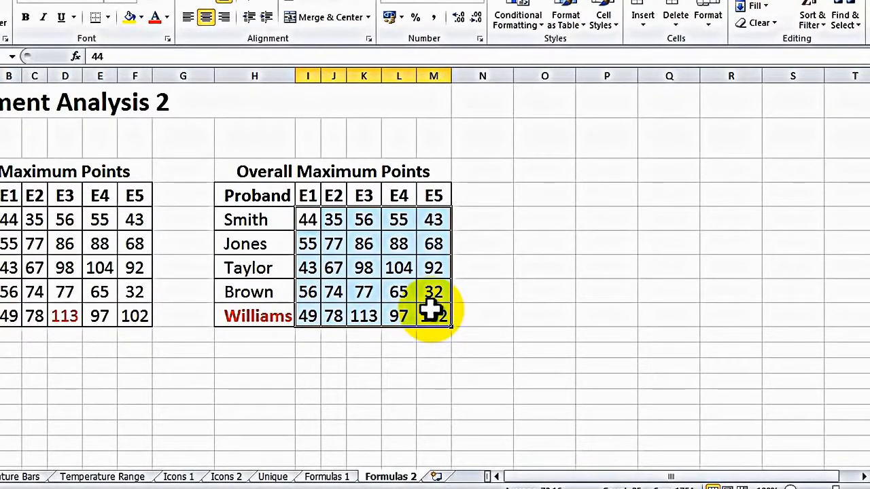
left_click(506, 21)
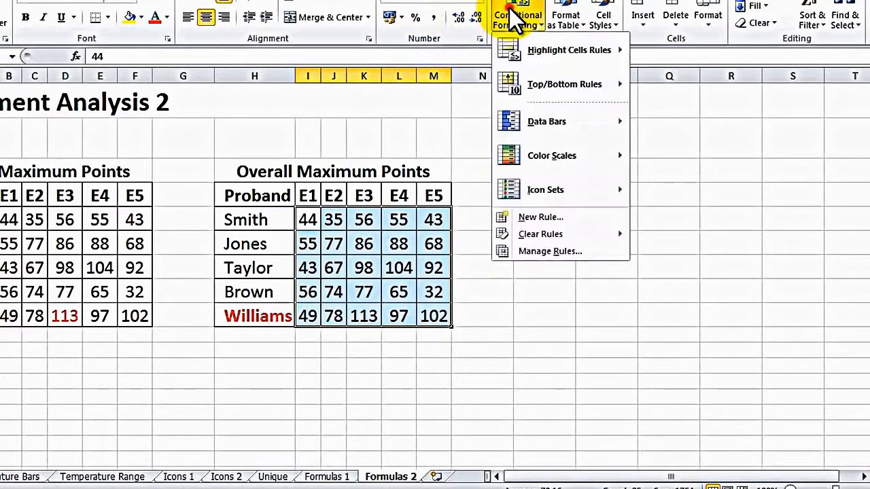
left_click(537, 215)
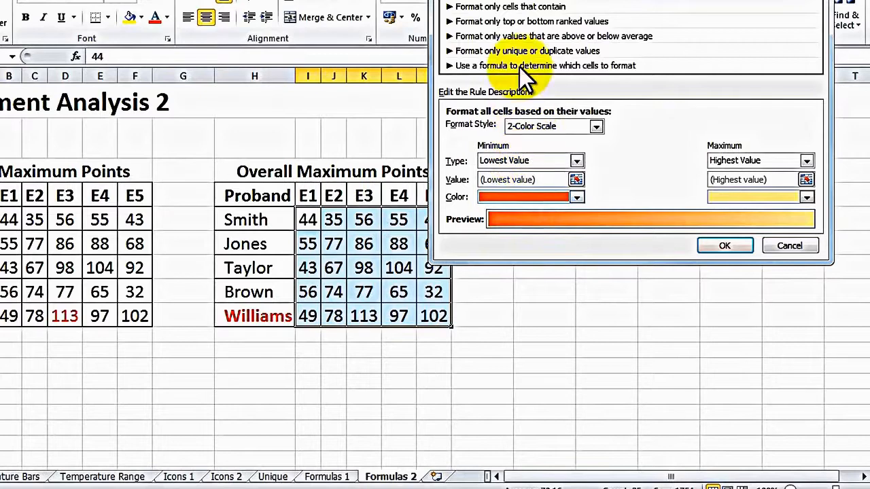
left_click(515, 24)
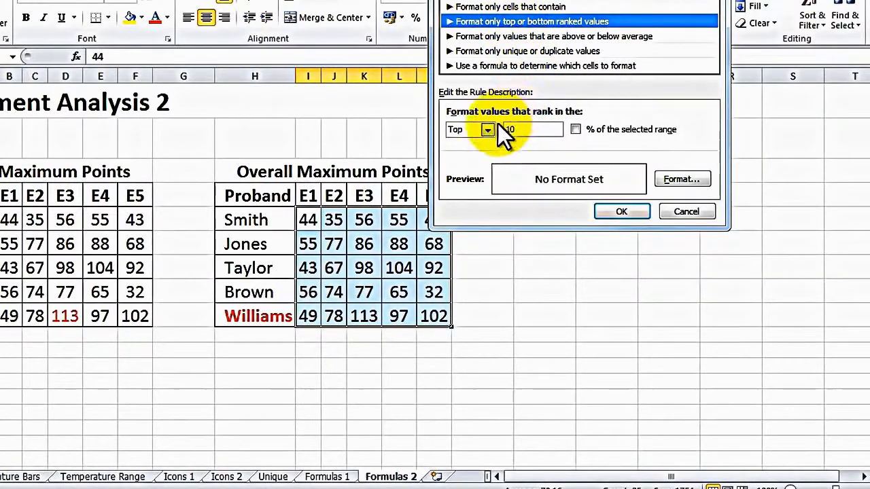
left_click(519, 129)
key("BackSpace")
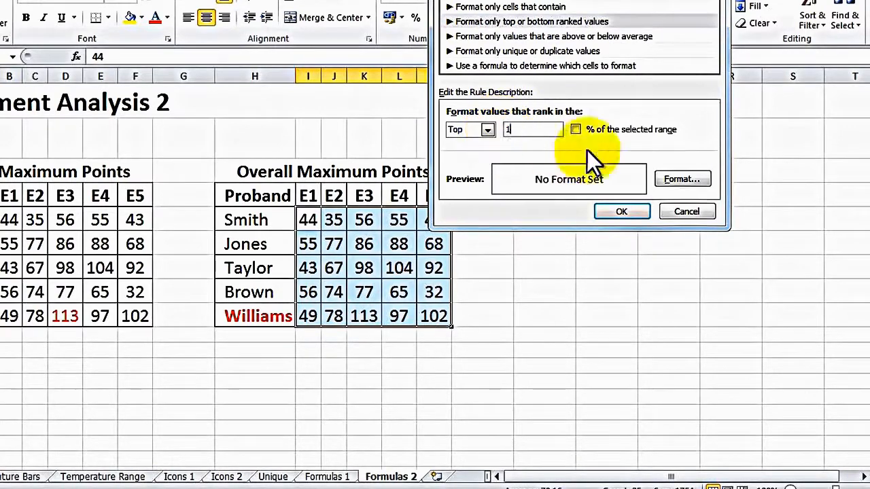
Give the top-value rule a dark red font, apply it to the scores and deselect them
left_click(672, 180)
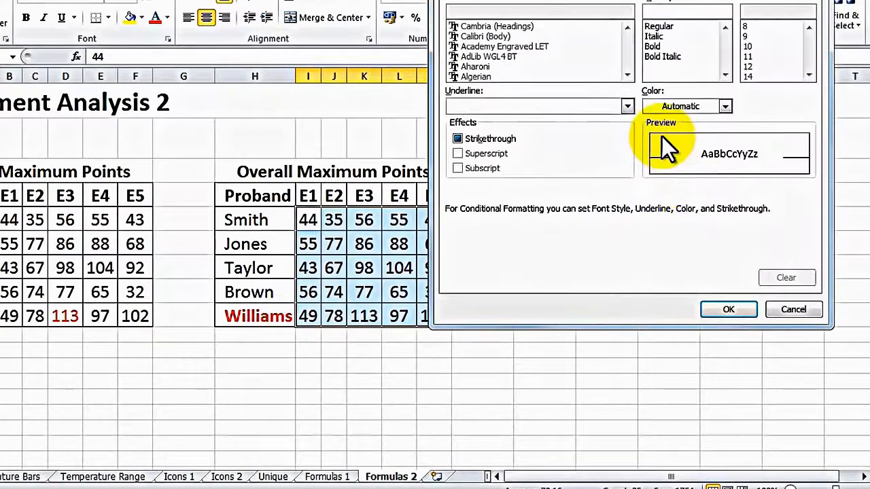
left_click(669, 105)
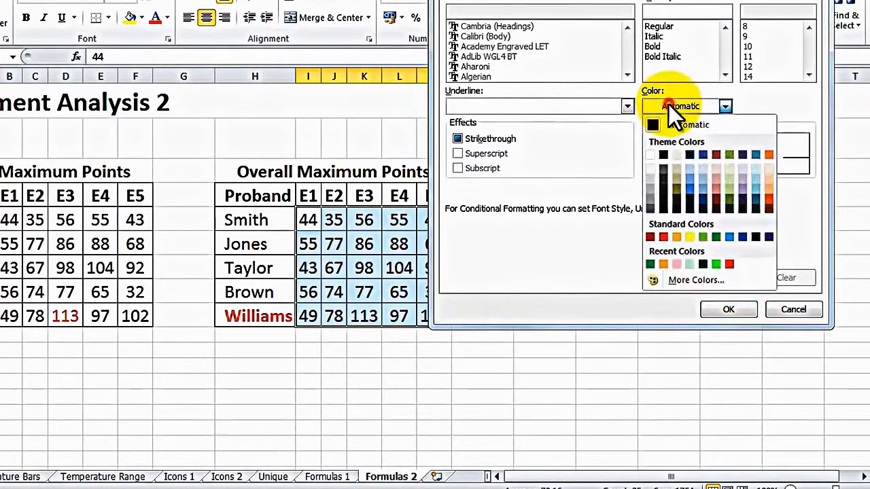
left_click(657, 235)
left_click(737, 311)
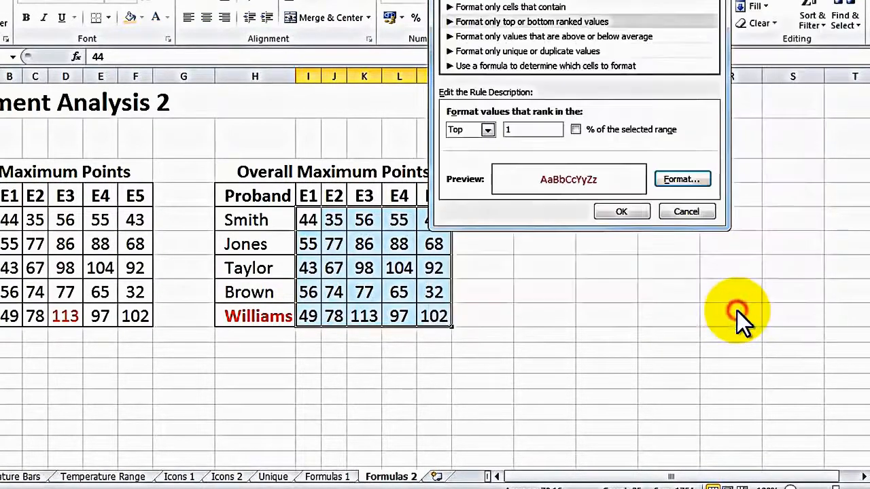
left_click(622, 211)
left_click(524, 318)
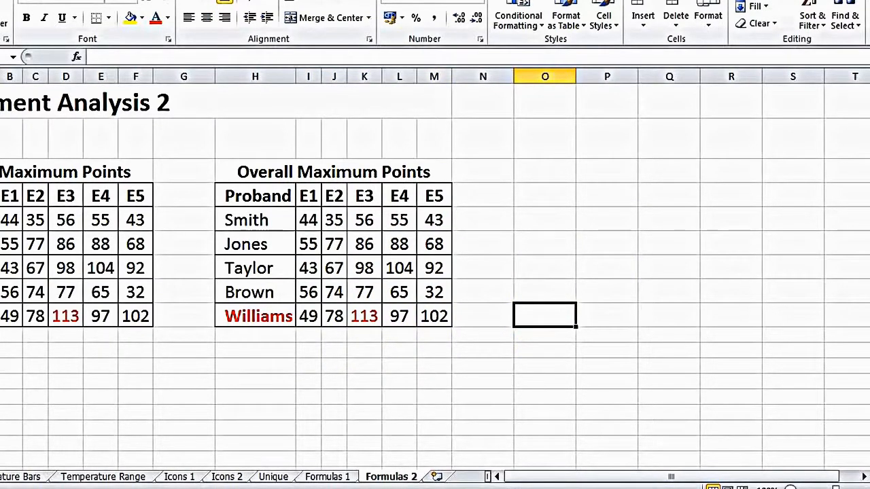
Change the second person's E4 score in L6 to 117 to test the overall-maximum formatting
left_click(365, 244)
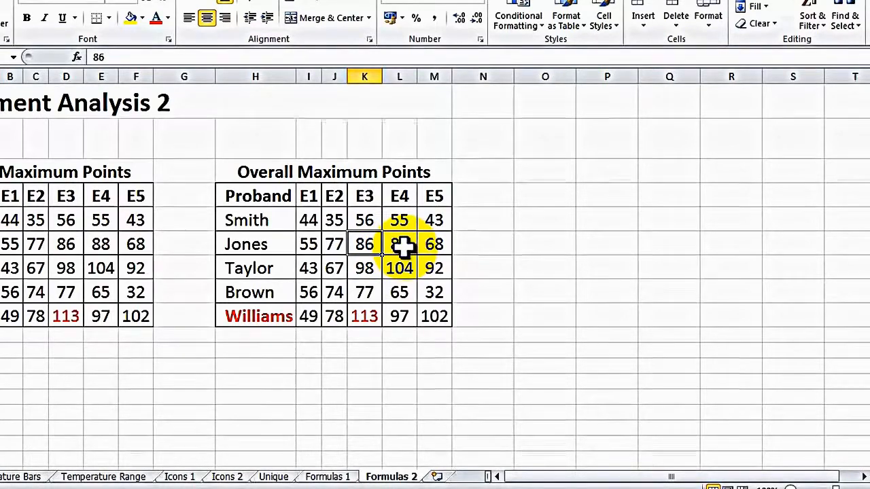
left_click(403, 246)
type("117")
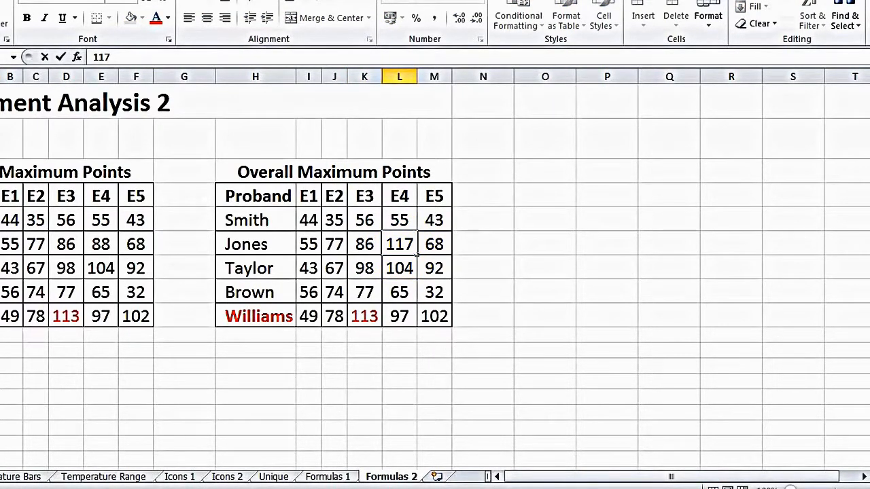
key("Return")
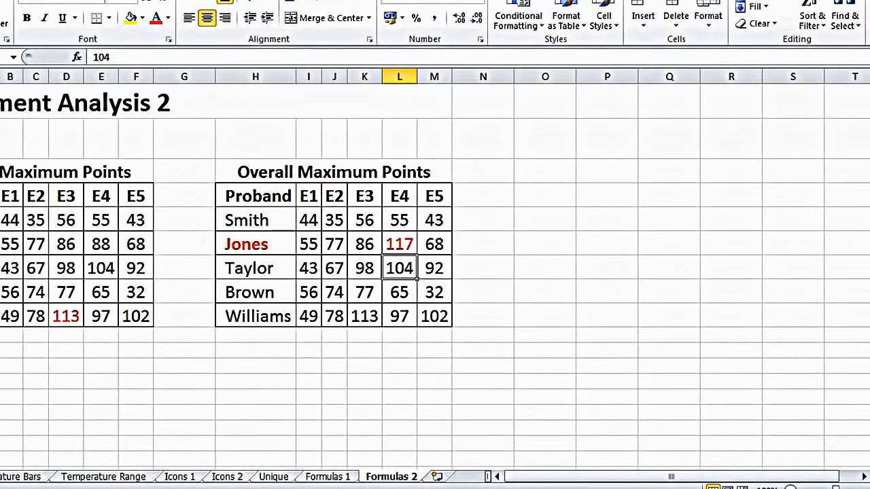